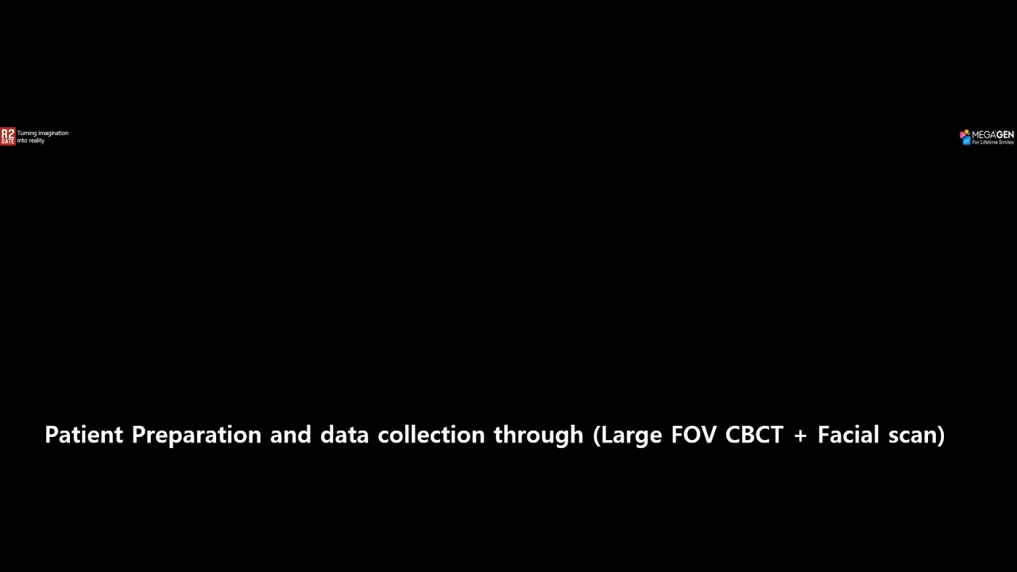
click(33, 379)
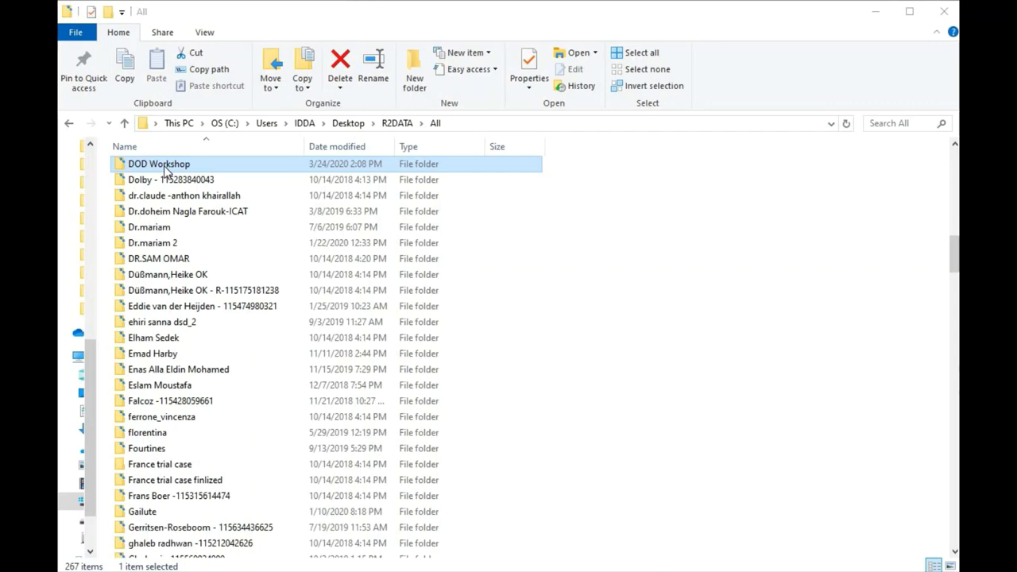
Open the DOD Workshop case folder and look through the files it contains.
double_click(164, 167)
drag(956, 173, 951, 230)
drag(843, 286, 928, 569)
drag(523, 436, 572, 402)
drag(569, 450, 540, 473)
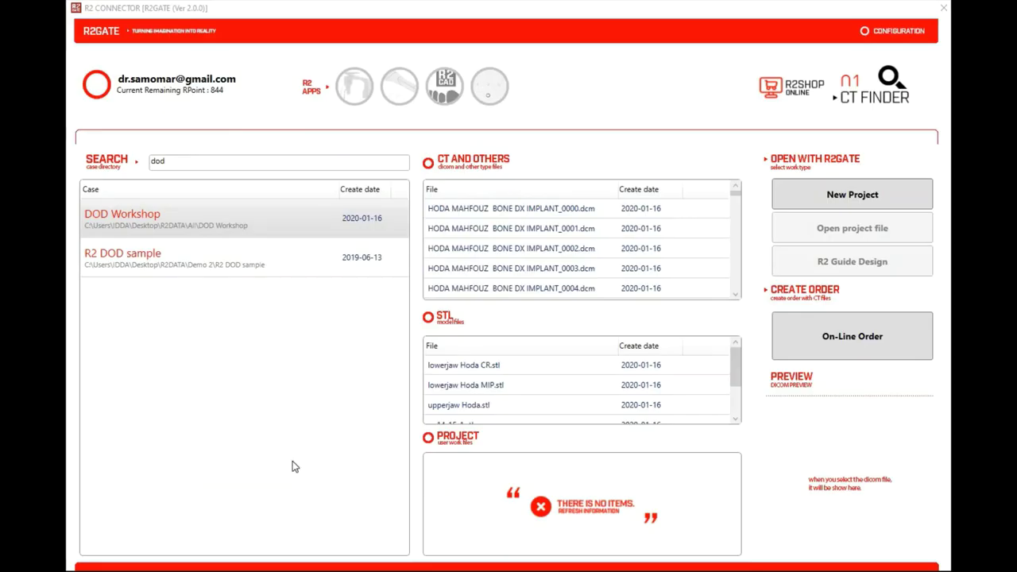
Create a new project named 1 for the DOD Workshop case and start R2GATE with it.
click(859, 193)
click(243, 347)
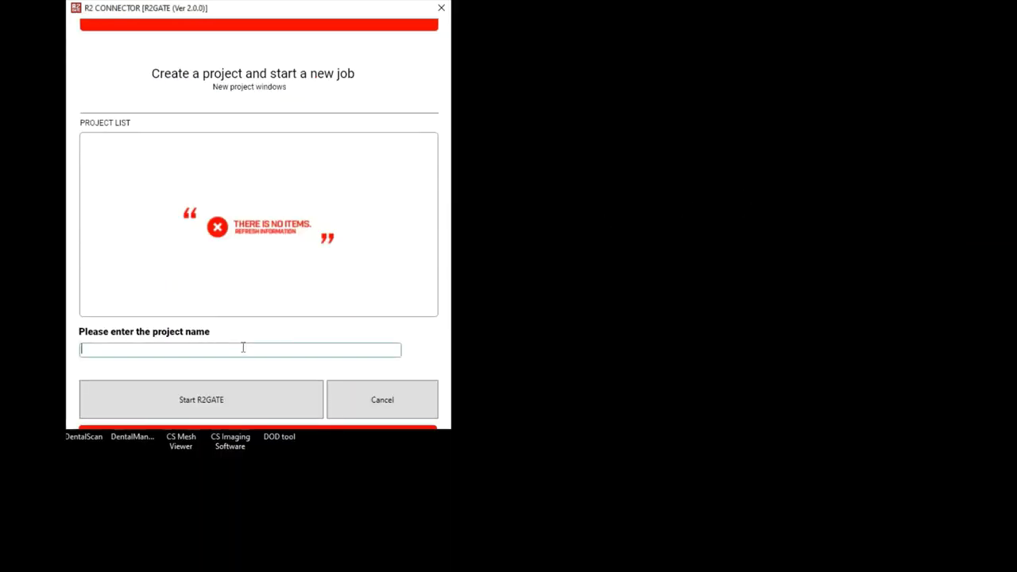
text(1)
click(233, 410)
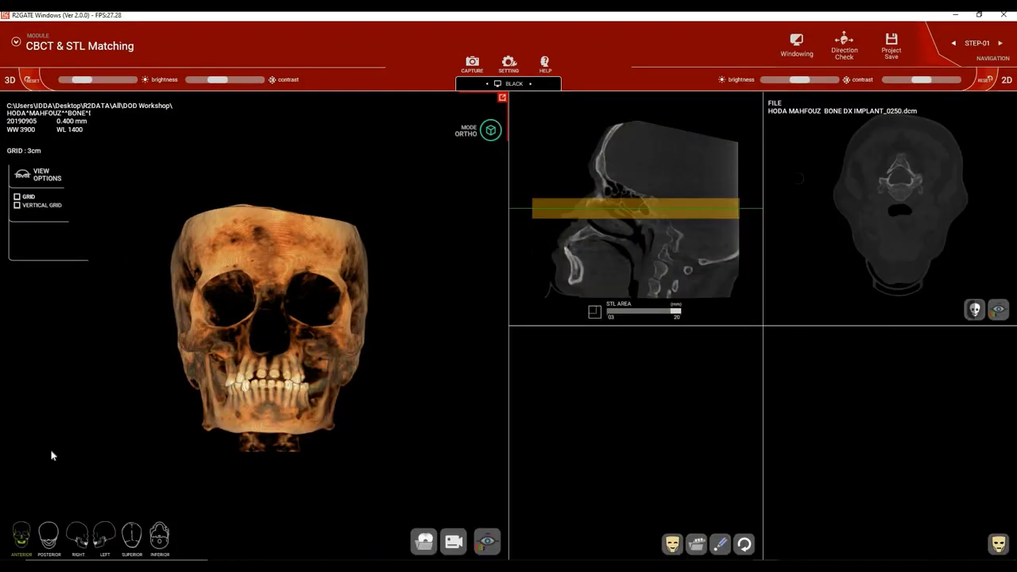
Switch to module 03, CBCT ReOrientation & Digital face bow.
click(80, 47)
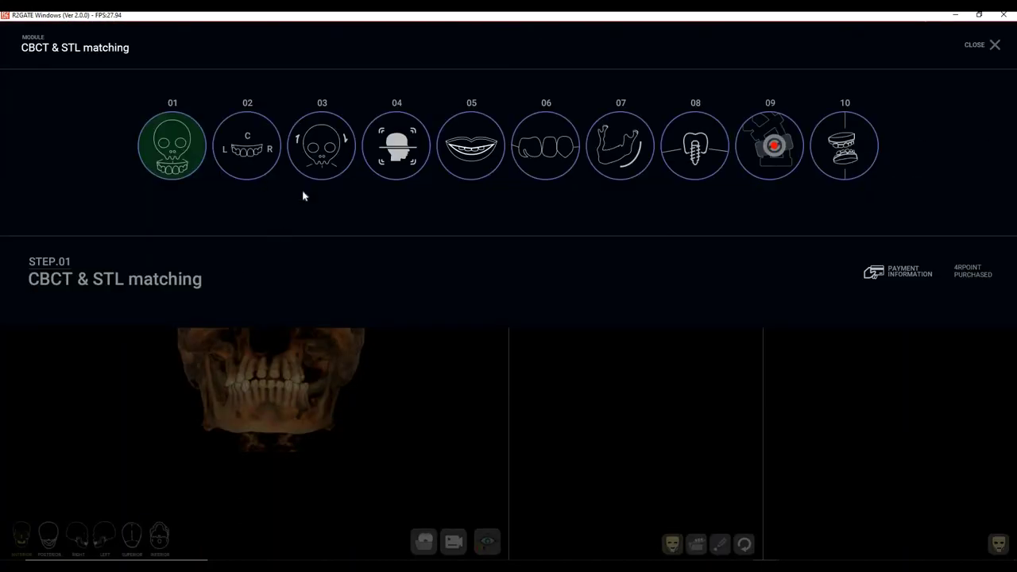
click(318, 149)
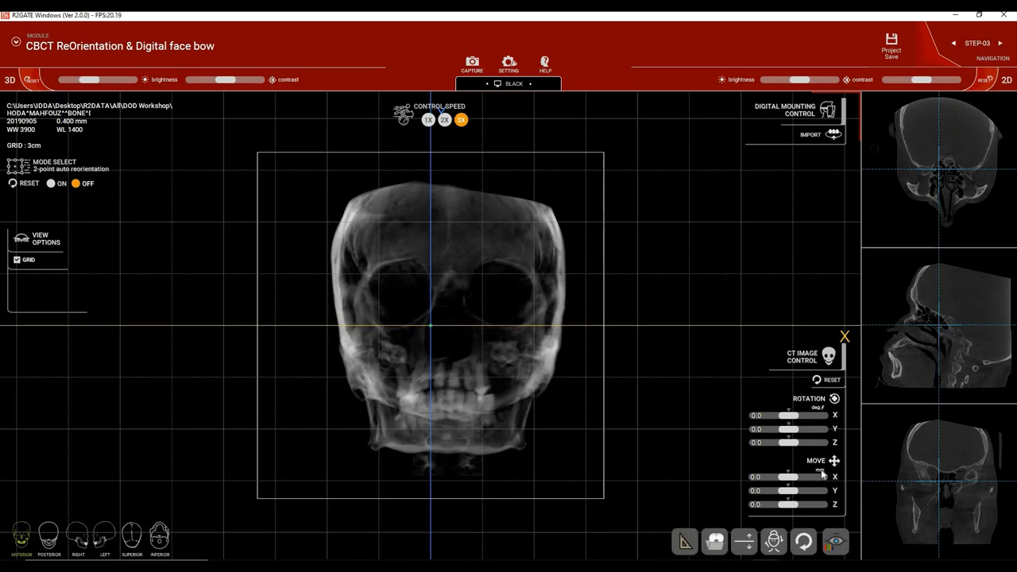
Try the Digital Eye main filters on the 3D skull and apply the Soft Tissue1 filter.
right_drag(189, 129, 280, 398)
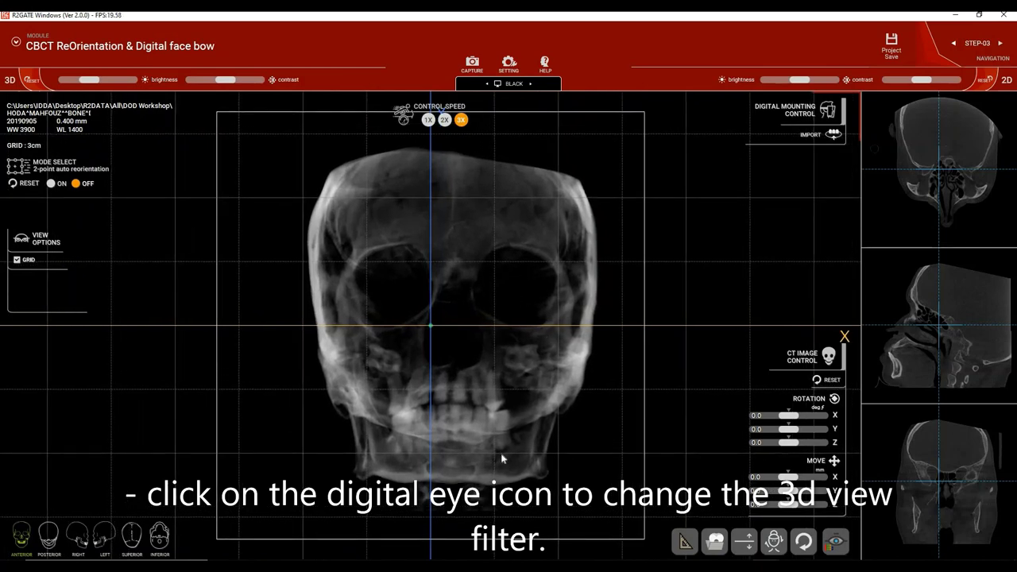
click(837, 543)
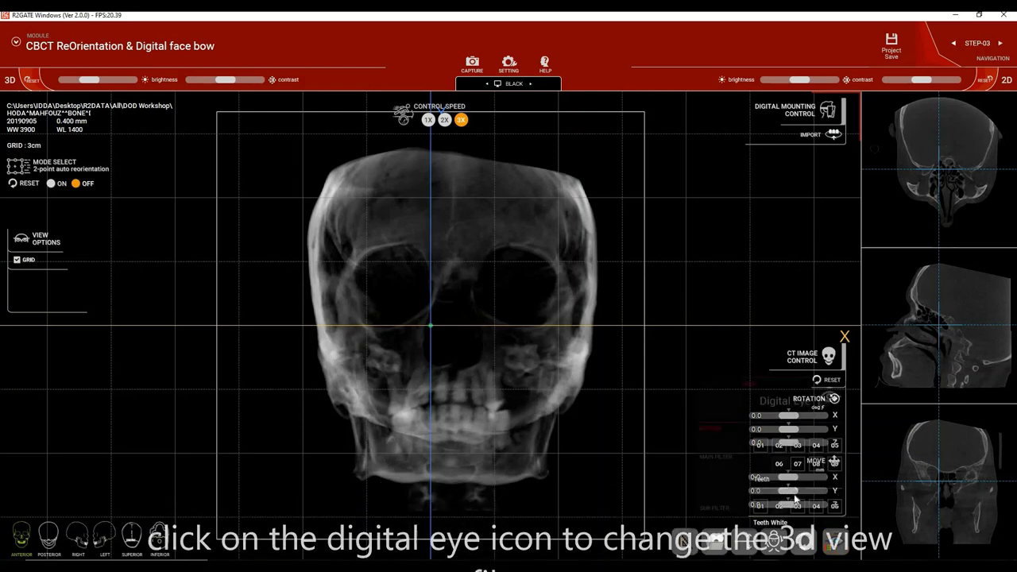
click(779, 438)
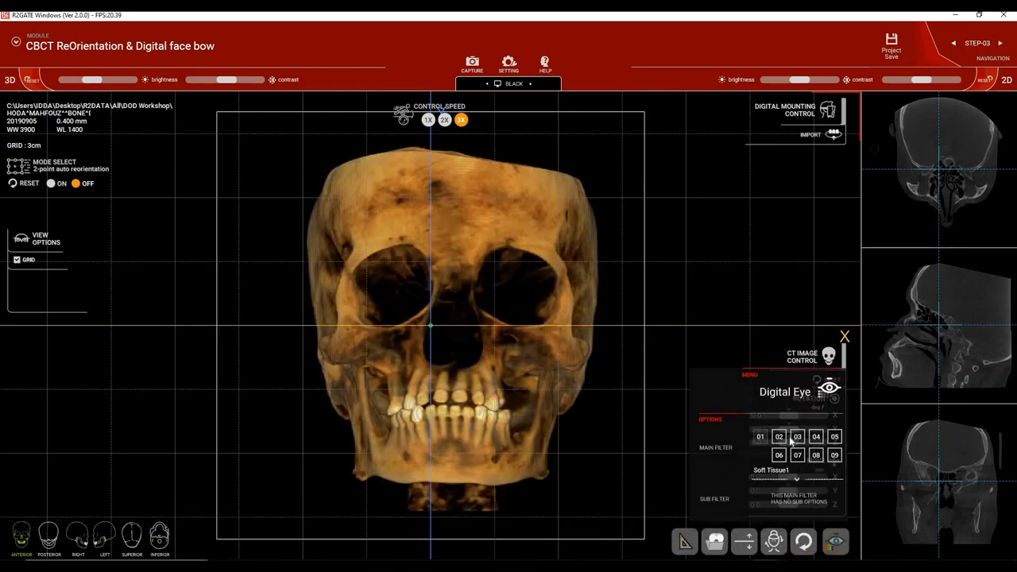
click(799, 438)
click(800, 441)
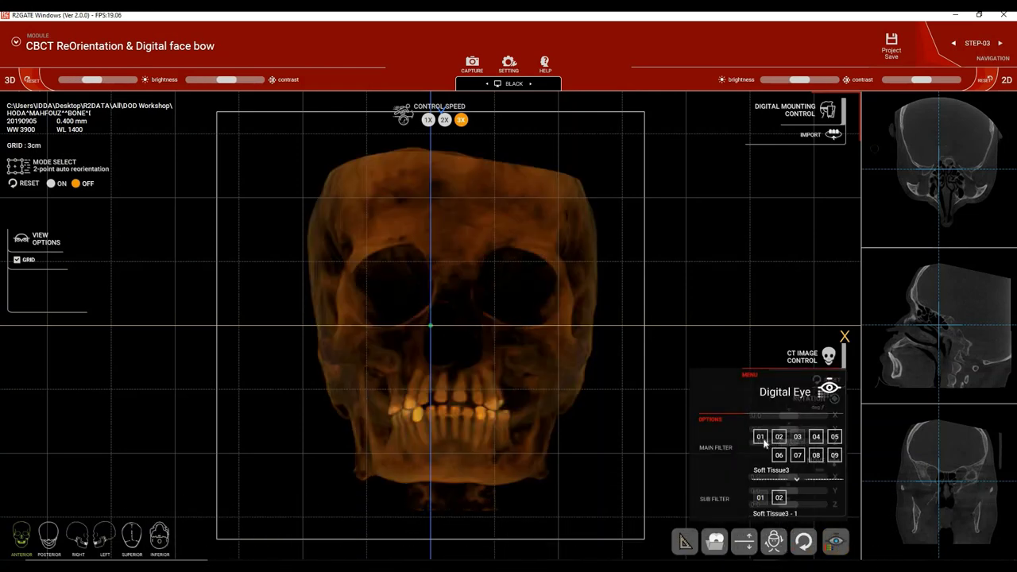
click(761, 438)
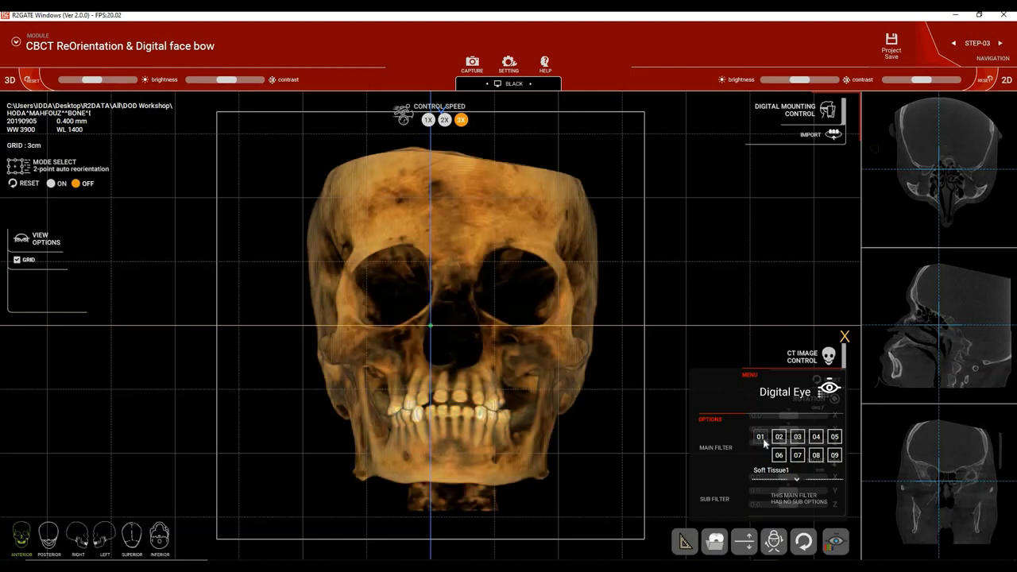
click(616, 333)
Set the CT image's X rotation to -1.8 degrees and its Y rotation to -0.3 degrees.
scroll(615, 332, up, 1)
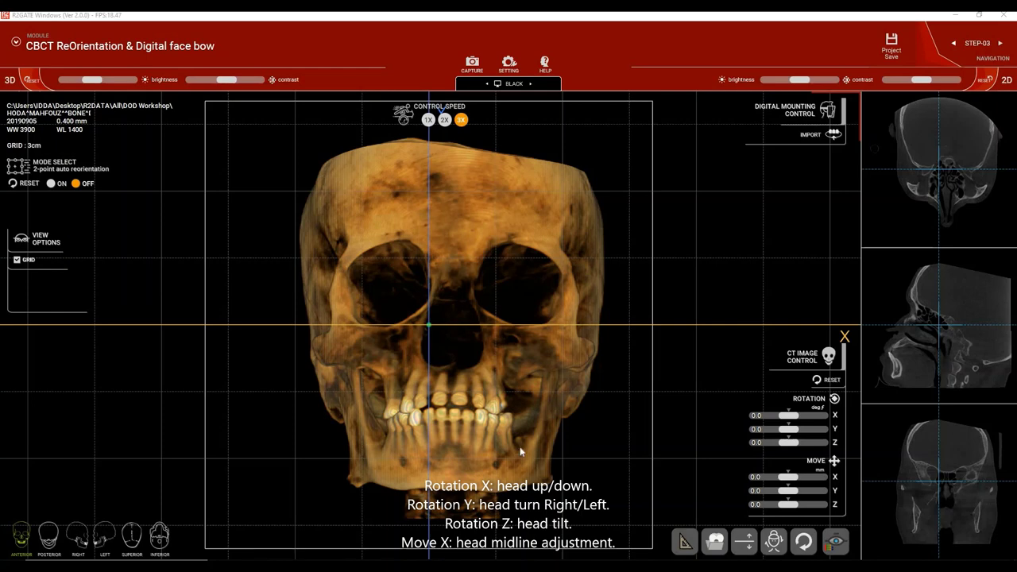
click(789, 416)
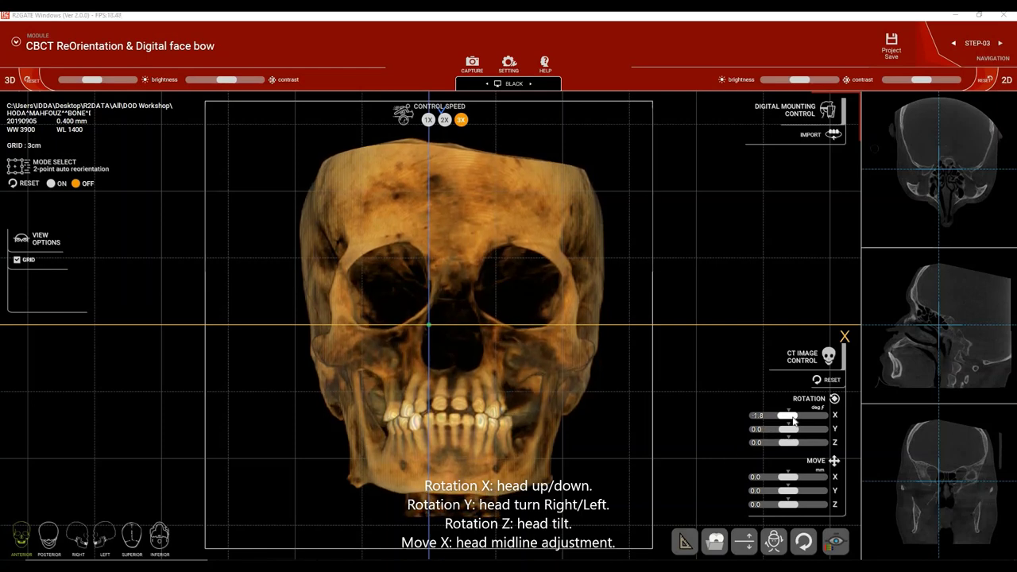
scroll(793, 419, down, 4)
click(791, 430)
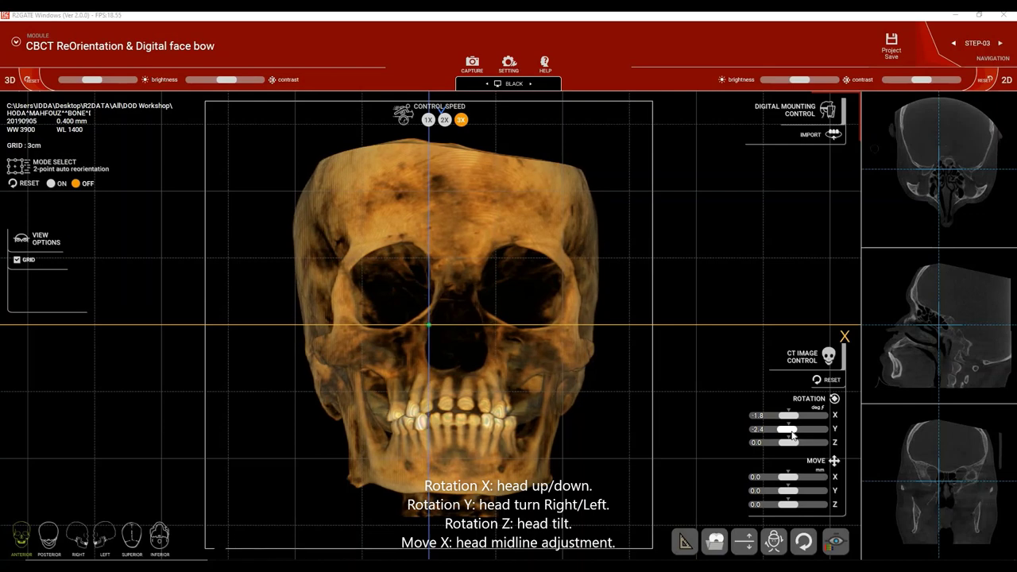
click(792, 430)
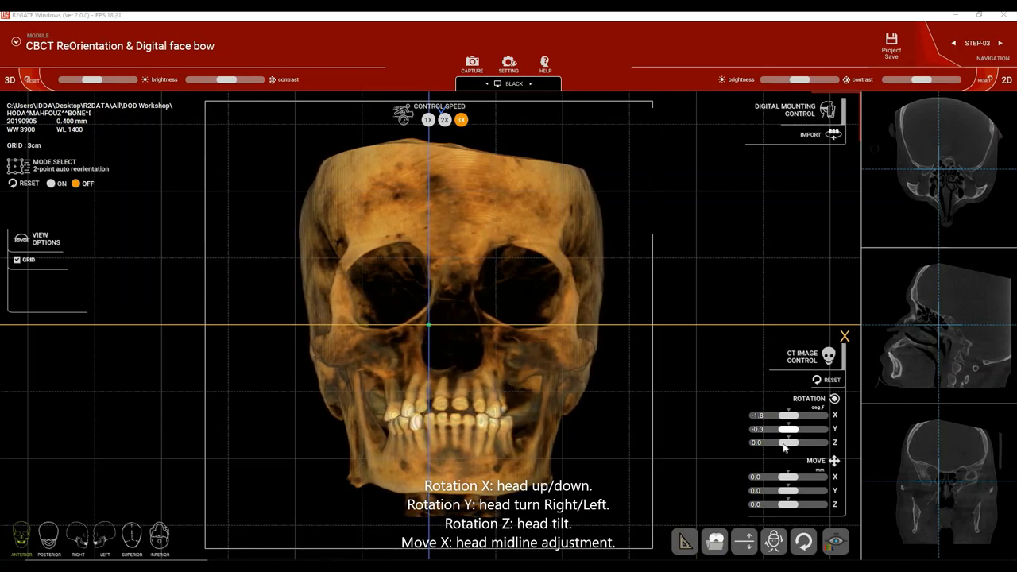
Tilt the skull both ways with the Z rotation and leave it at -0.6 degrees.
click(783, 445)
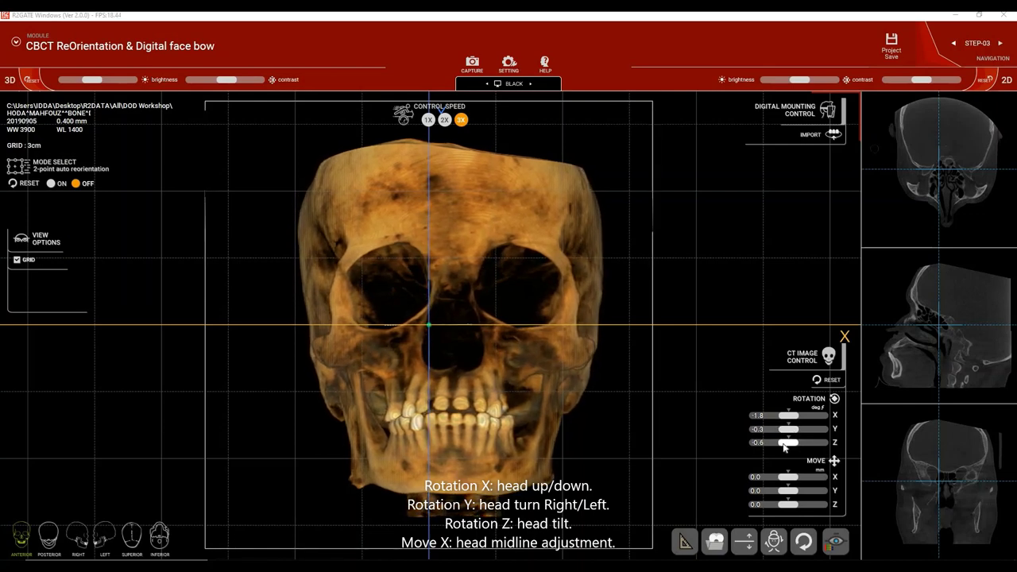
scroll(784, 446, up, 18)
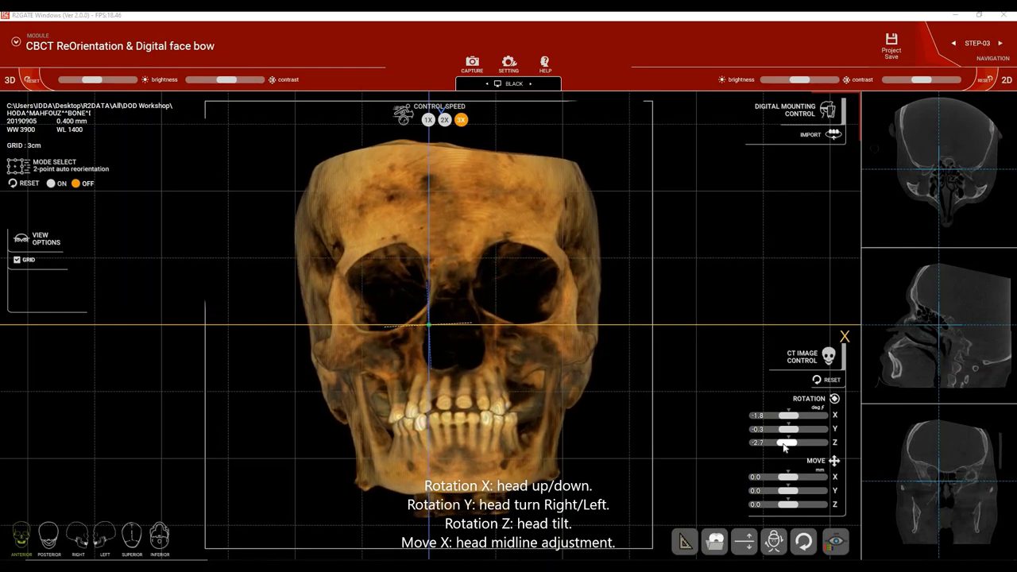
scroll(784, 446, up, 2)
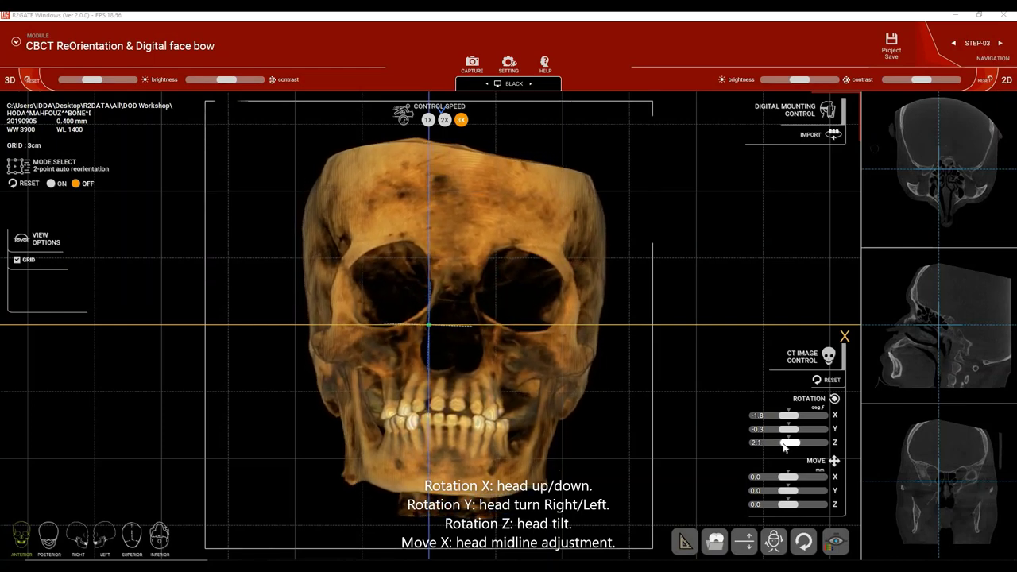
scroll(784, 447, down, 3)
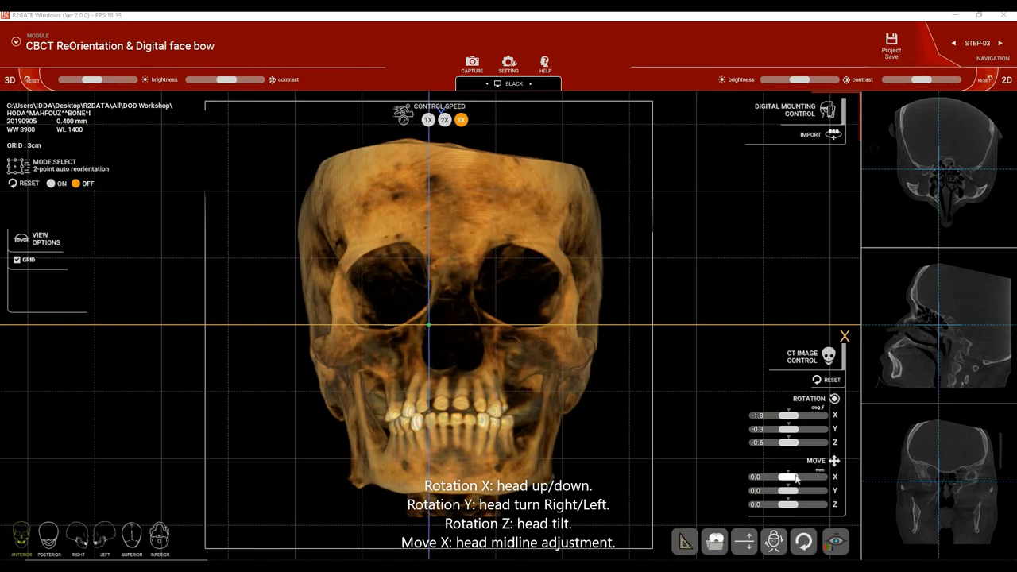
Try shifting the skull along X to -3.6 mm and return the shift to 0.0.
scroll(797, 477, down, 3)
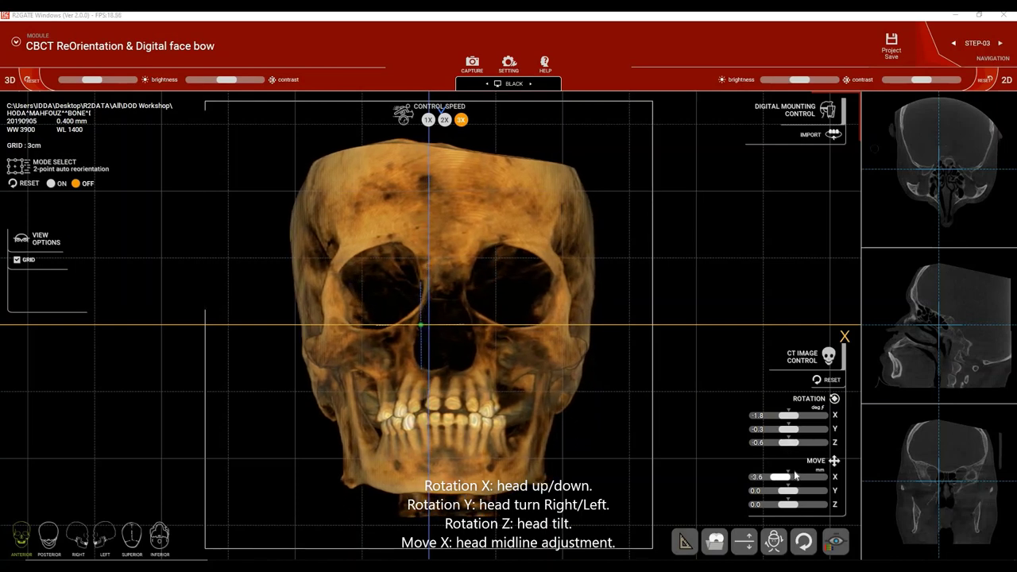
scroll(787, 479, up, 3)
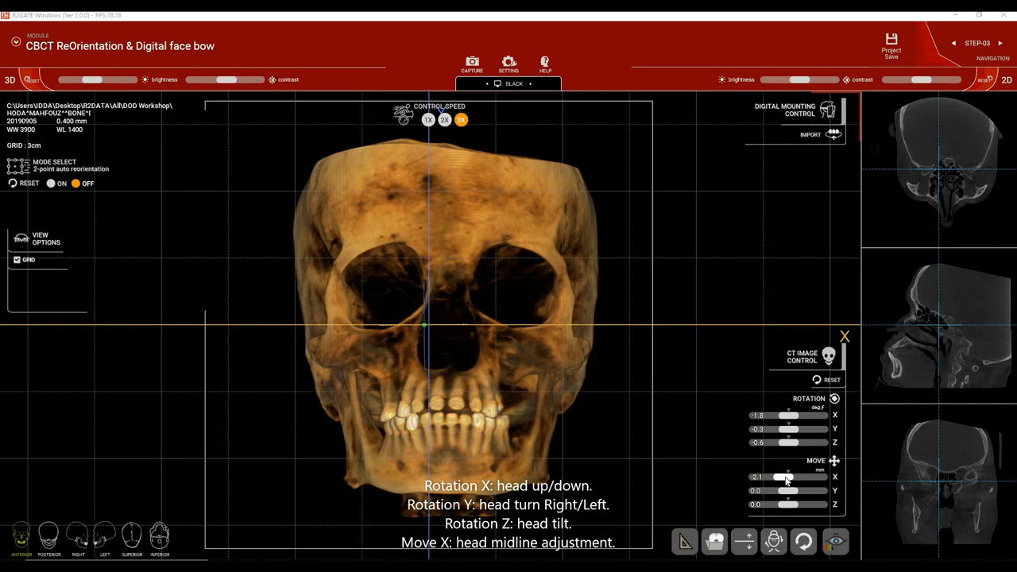
scroll(787, 479, up, 1)
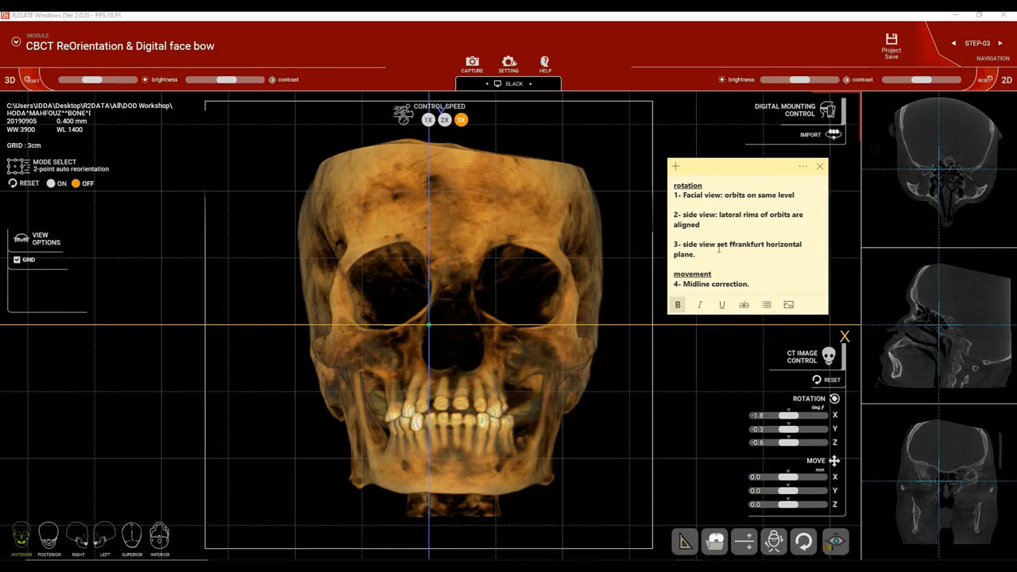
Review the orientation checklist note, highlighting the rotation and movement headings and the rule that the orbits sit on the same level.
double_click(677, 184)
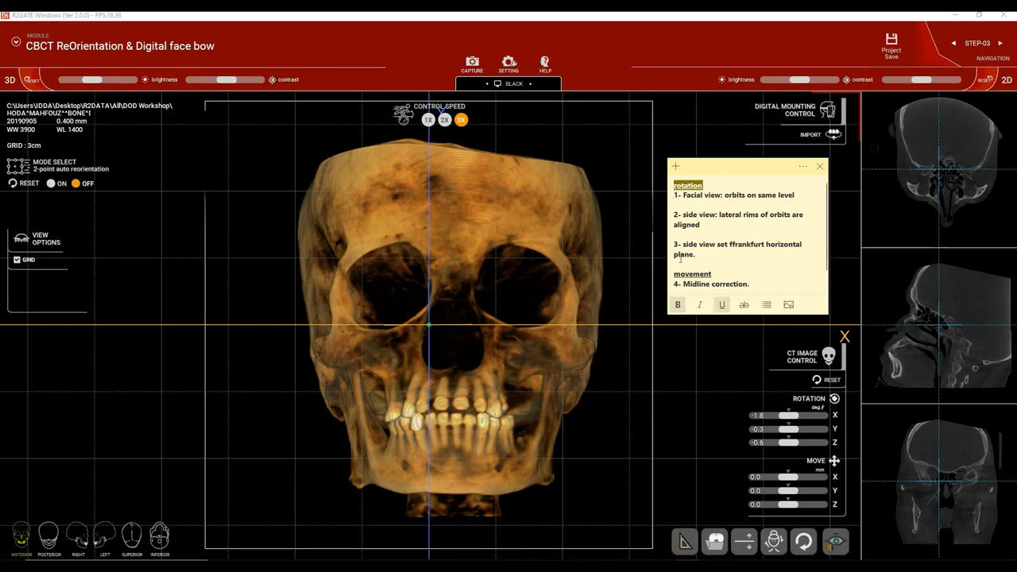
drag(712, 273, 671, 273)
click(708, 186)
drag(724, 195, 794, 194)
click(566, 263)
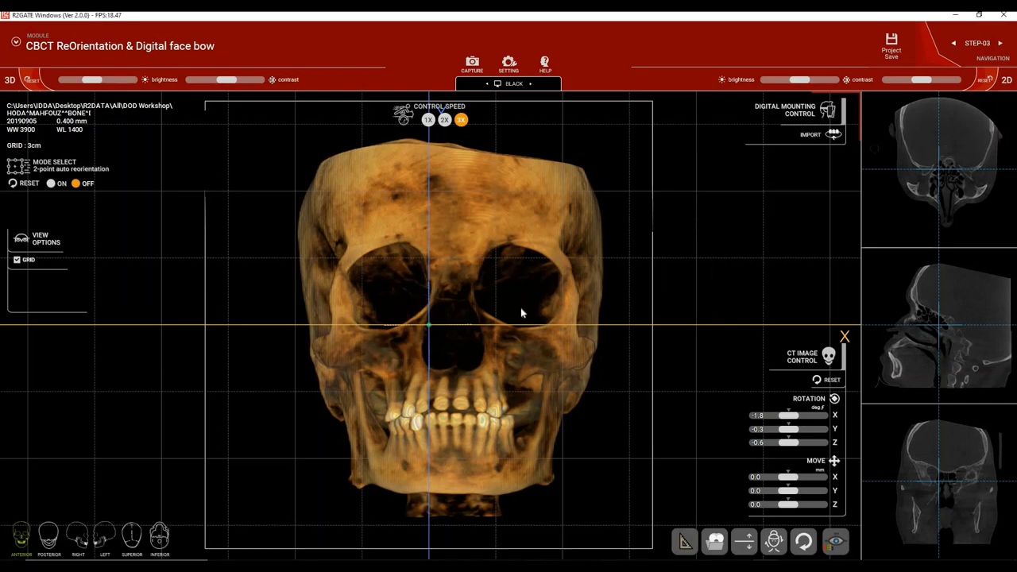
Level the lower orbital rims in the frontal view by setting the CT image's Z rotation to 0.3 degrees.
scroll(520, 308, up, 1)
scroll(521, 312, up, 5)
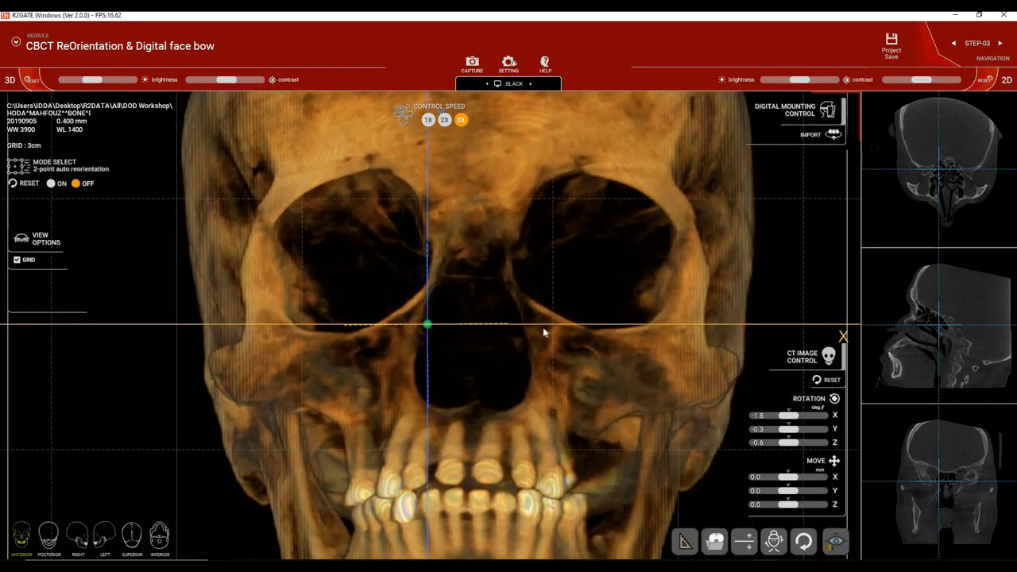
scroll(556, 346, up, 4)
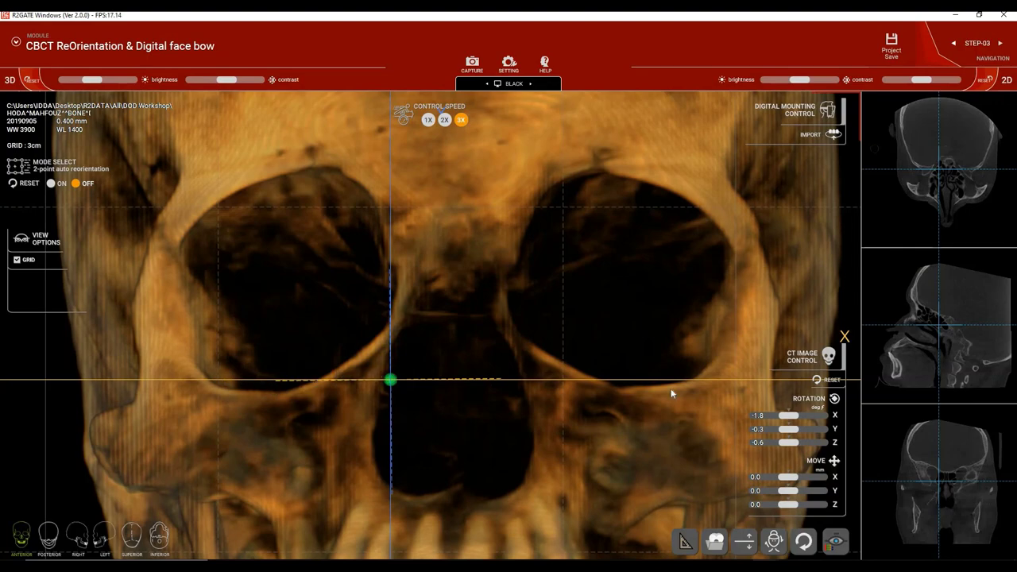
scroll(635, 382, up, 5)
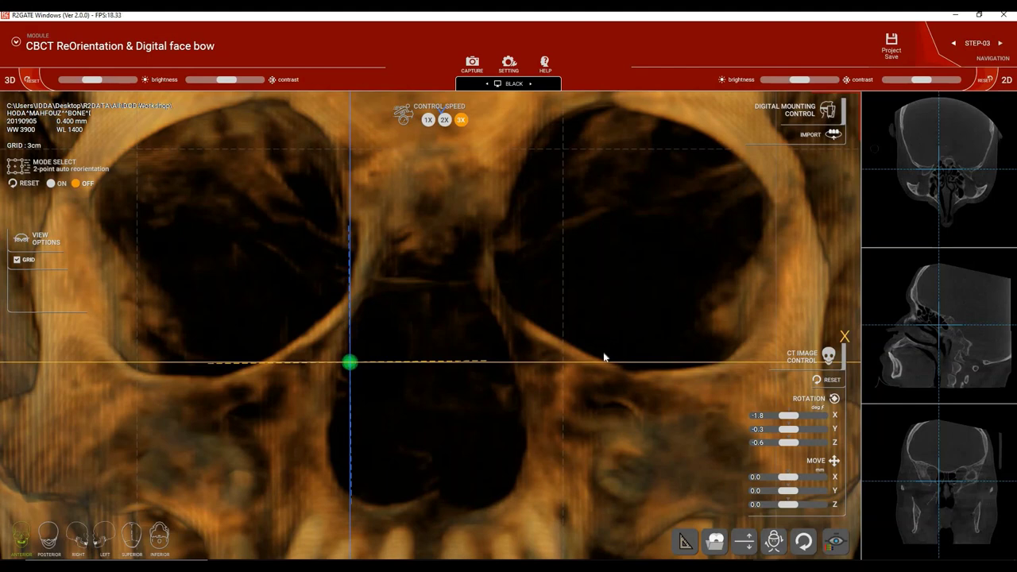
scroll(604, 358, down, 5)
scroll(639, 380, up, 3)
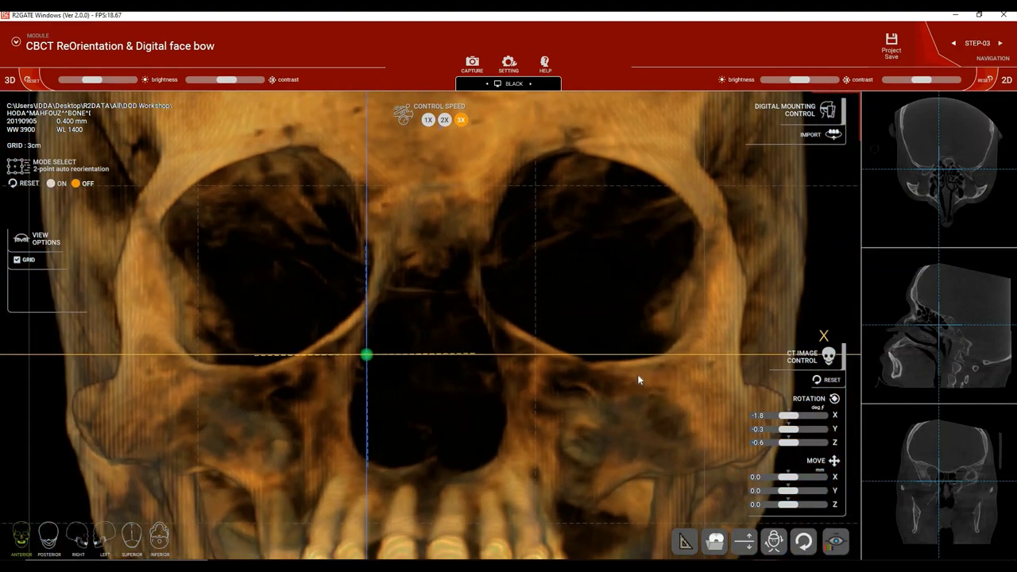
scroll(643, 371, up, 2)
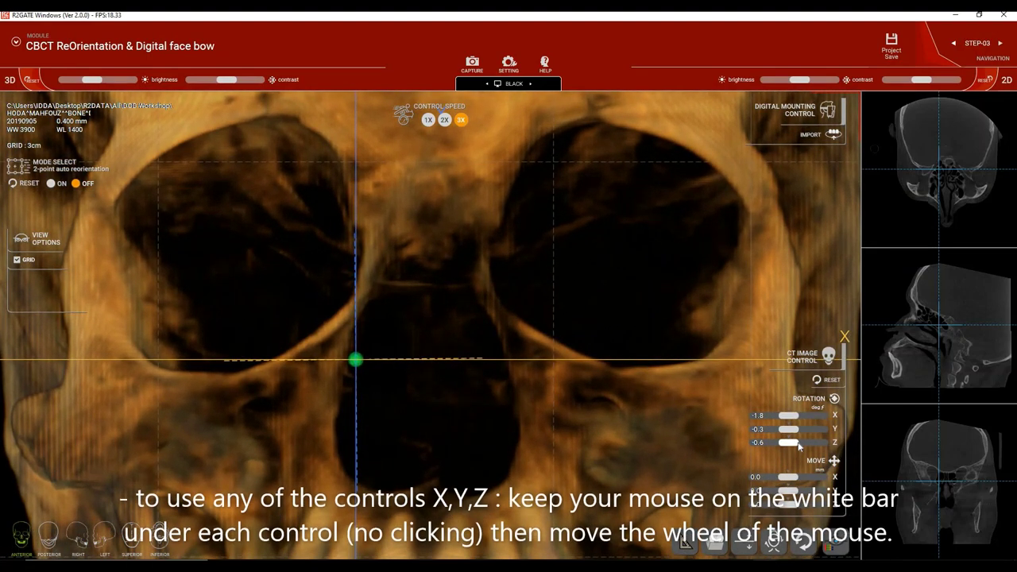
scroll(798, 447, up, 3)
scroll(799, 447, up, 1)
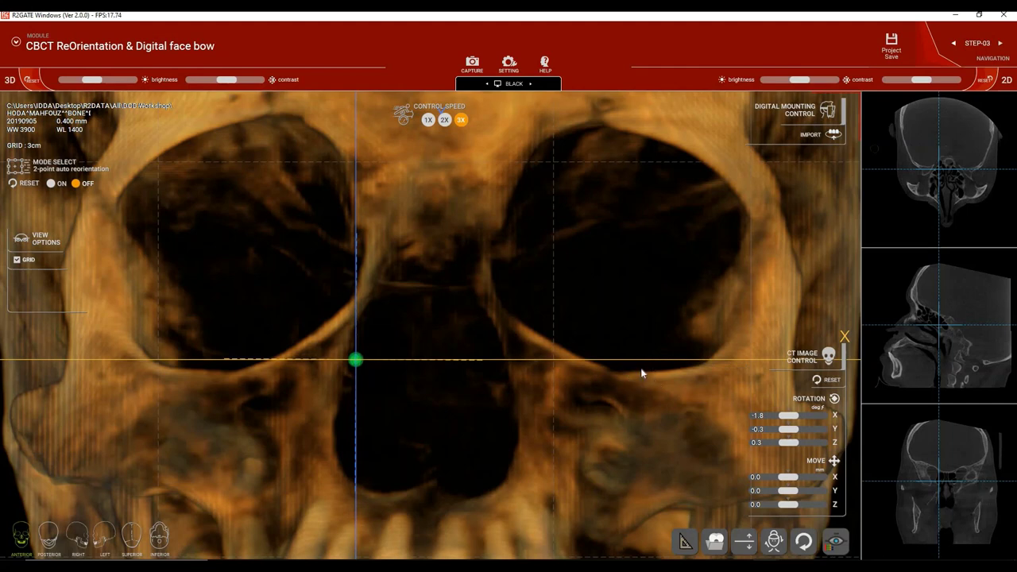
Turn on the red horizontal reference line and shift it from the sagittal slice to just below the lower orbital rims.
click(745, 541)
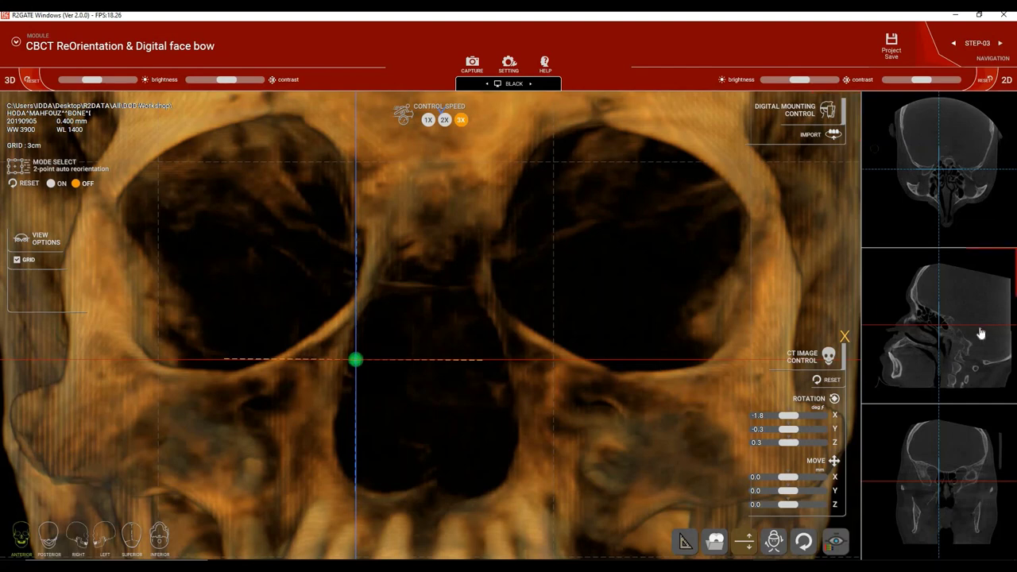
scroll(983, 322, up, 5)
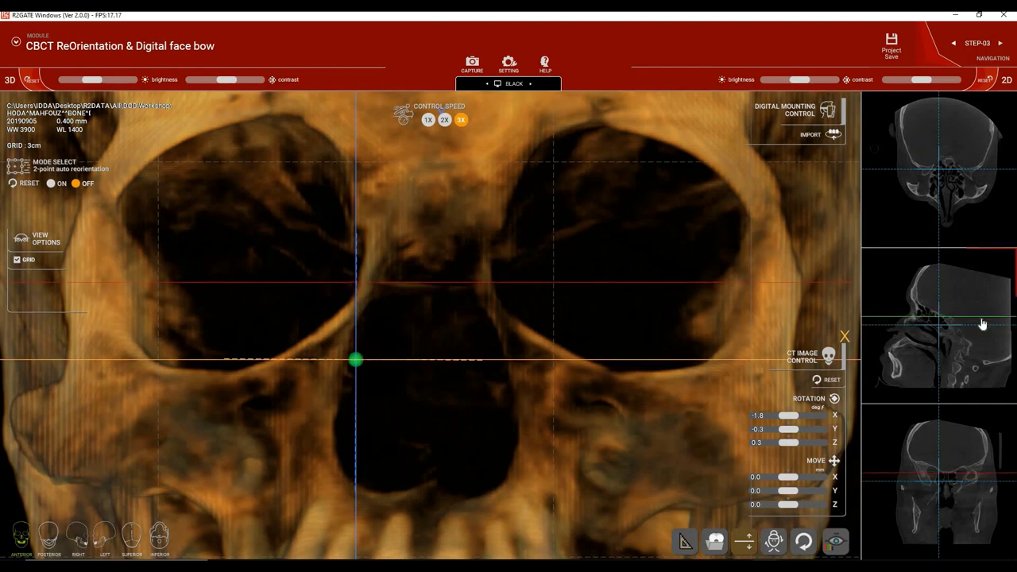
drag(981, 320, 984, 326)
ctrl+scroll(984, 325, down, 8)
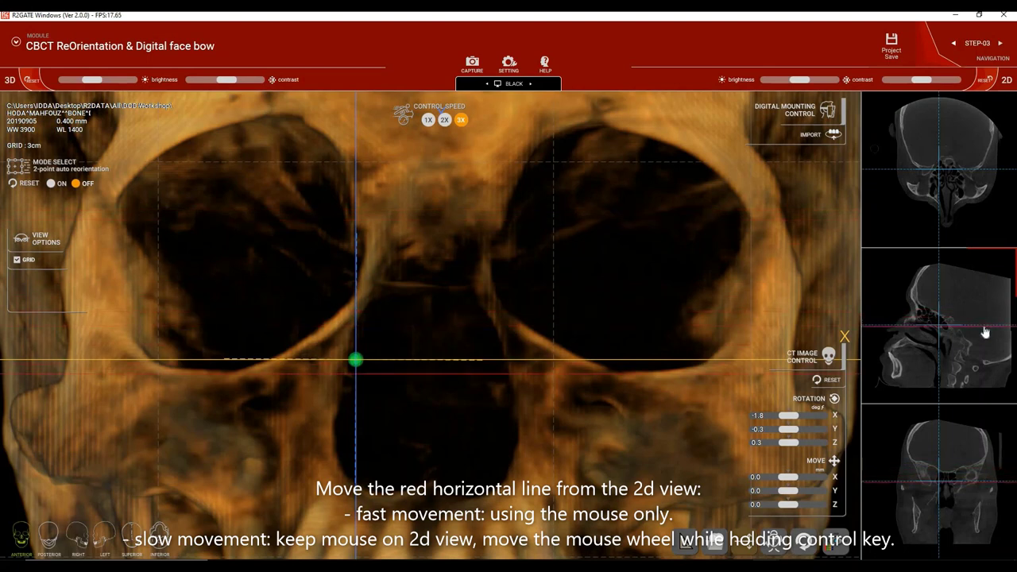
ctrl+scroll(985, 327, up, 6)
ctrl+scroll(986, 333, down, 7)
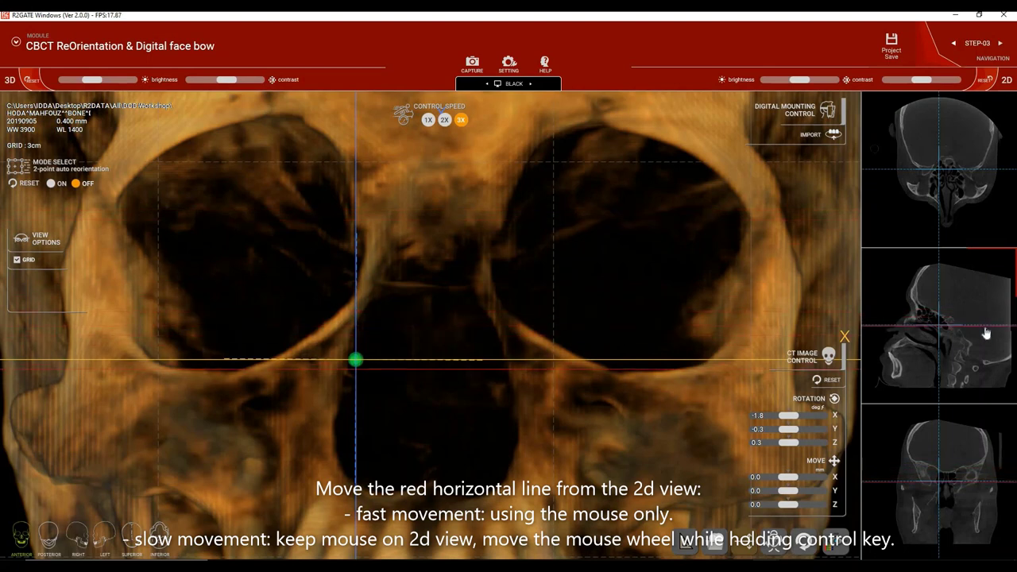
ctrl+scroll(984, 332, down, 1)
ctrl+scroll(942, 360, down, 1)
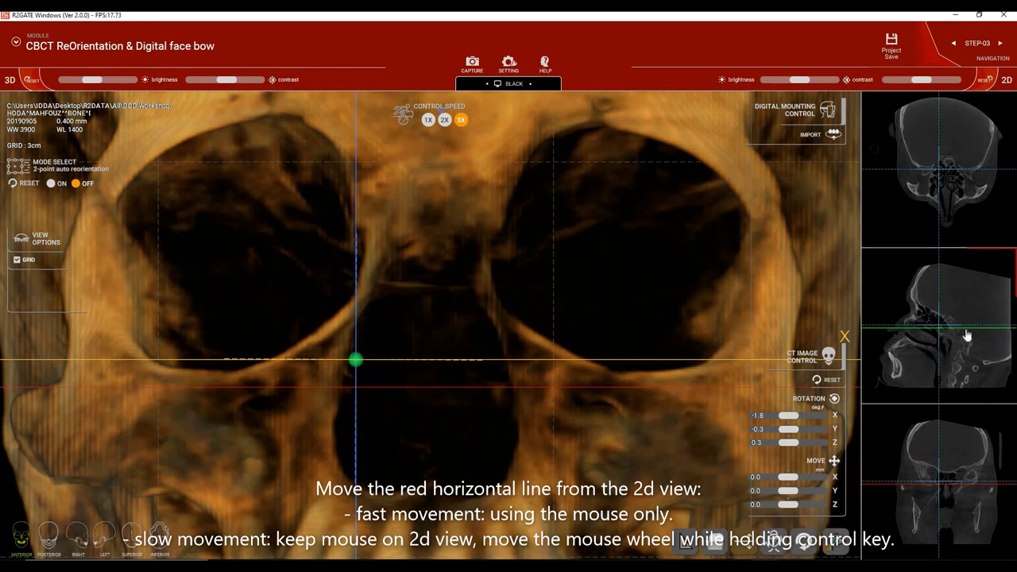
Raise the red horizontal line in fine increments from the sagittal slice until it touches both lower orbital rims.
ctrl+scroll(966, 336, up, 3)
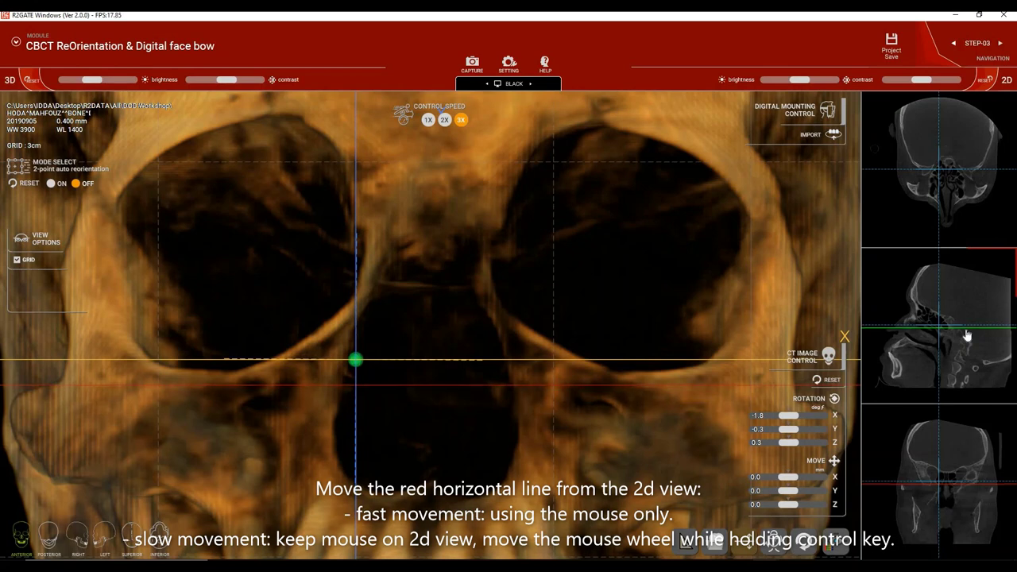
ctrl+scroll(966, 336, up, 3)
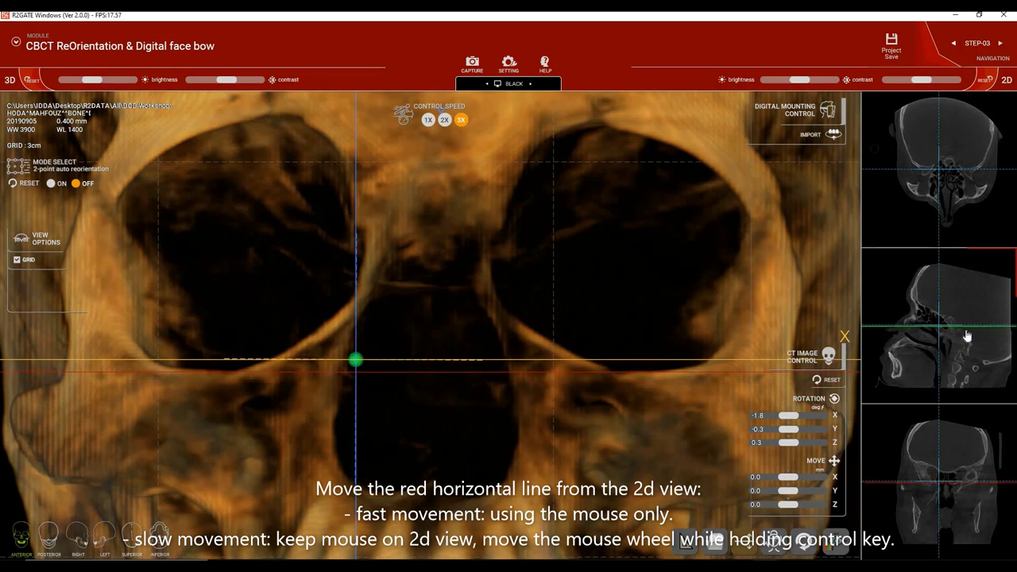
ctrl+scroll(968, 337, up, 3)
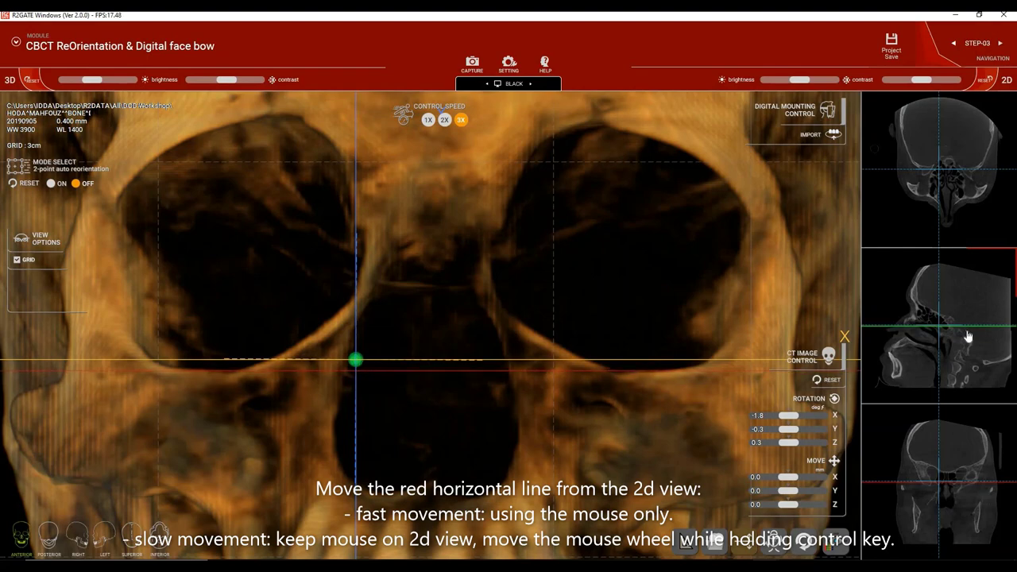
scroll(580, 418, up, 4)
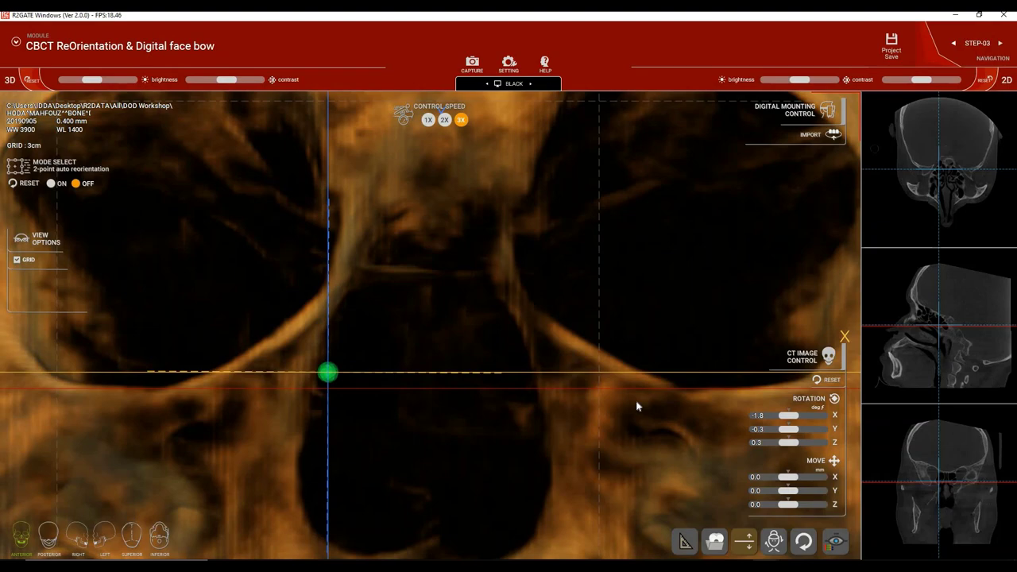
scroll(636, 406, down, 3)
scroll(636, 400, down, 5)
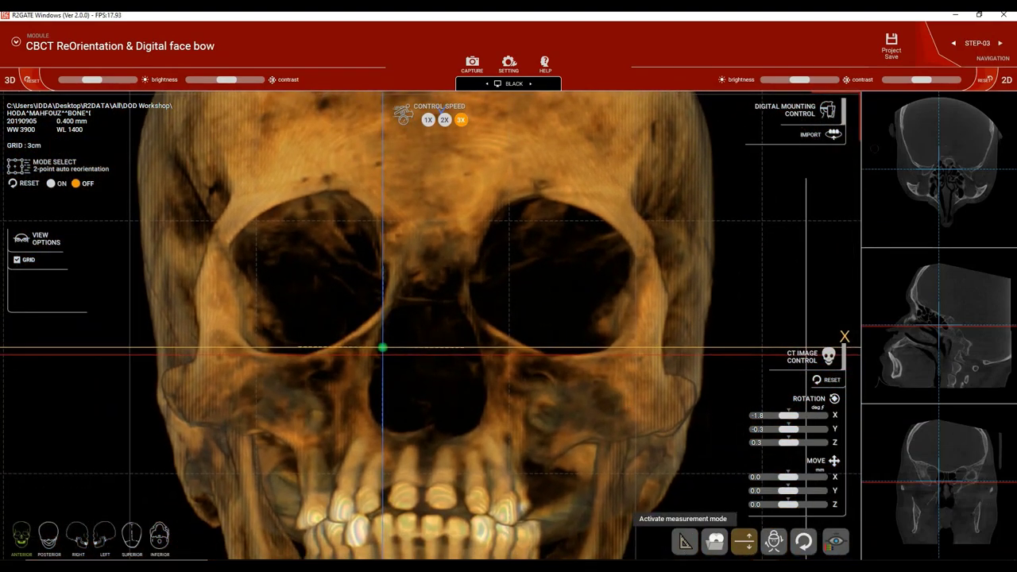
Consult the orientation checklist and align the lateral orbital rims from the right and left side views, setting the Y rotation to -1.2 degrees.
click(688, 566)
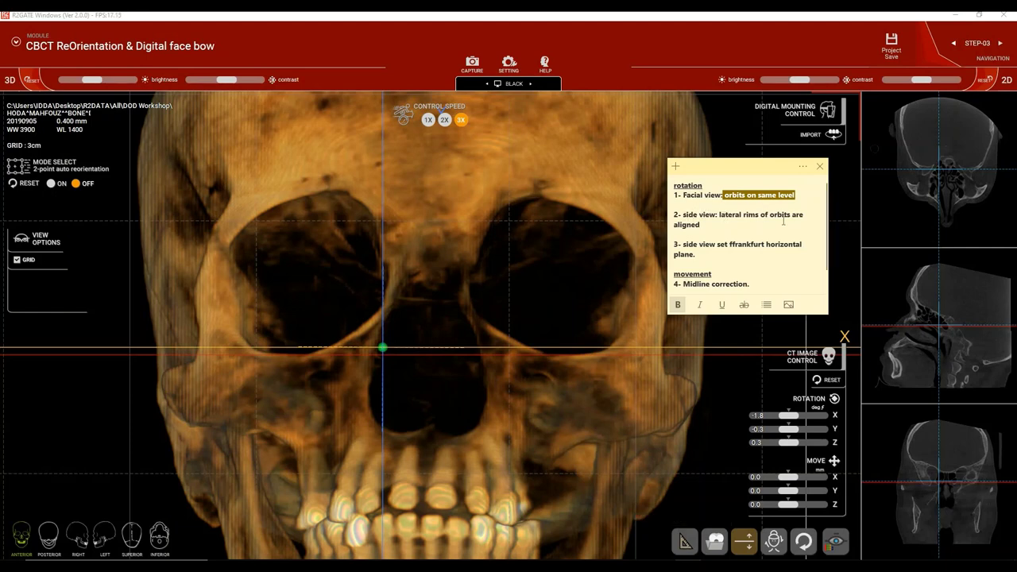
click(499, 18)
click(79, 533)
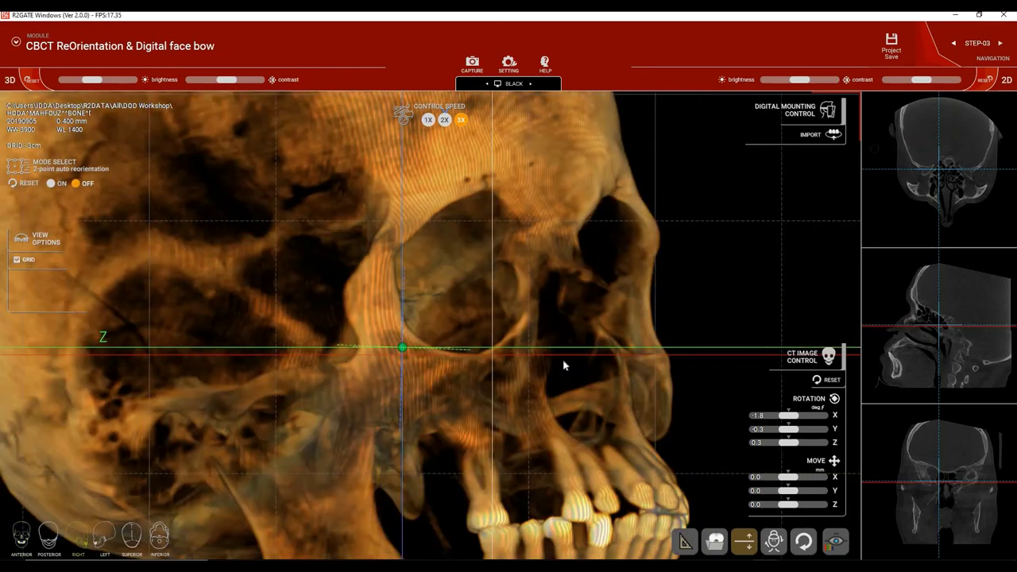
scroll(591, 318, up, 5)
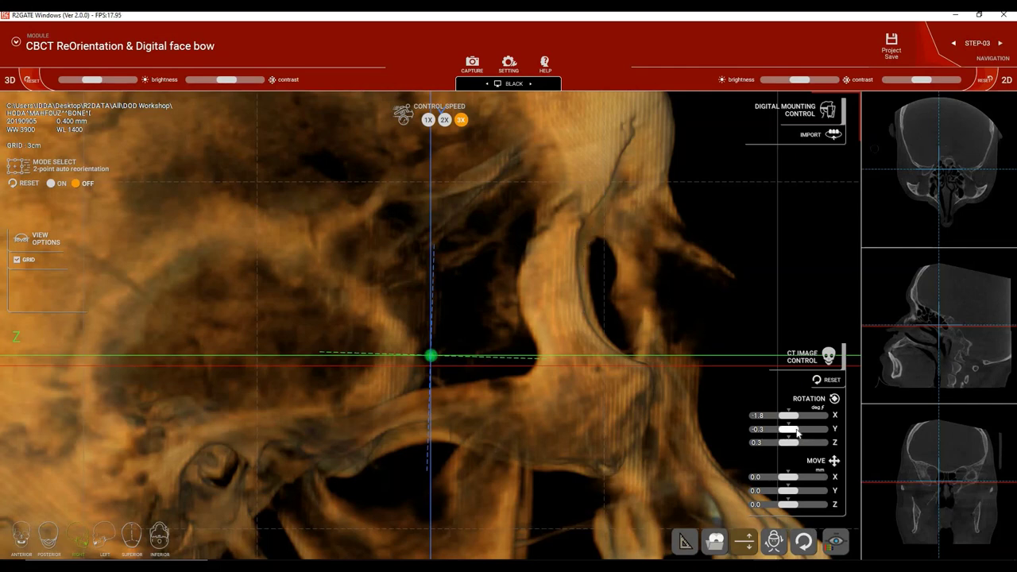
drag(797, 431, 797, 432)
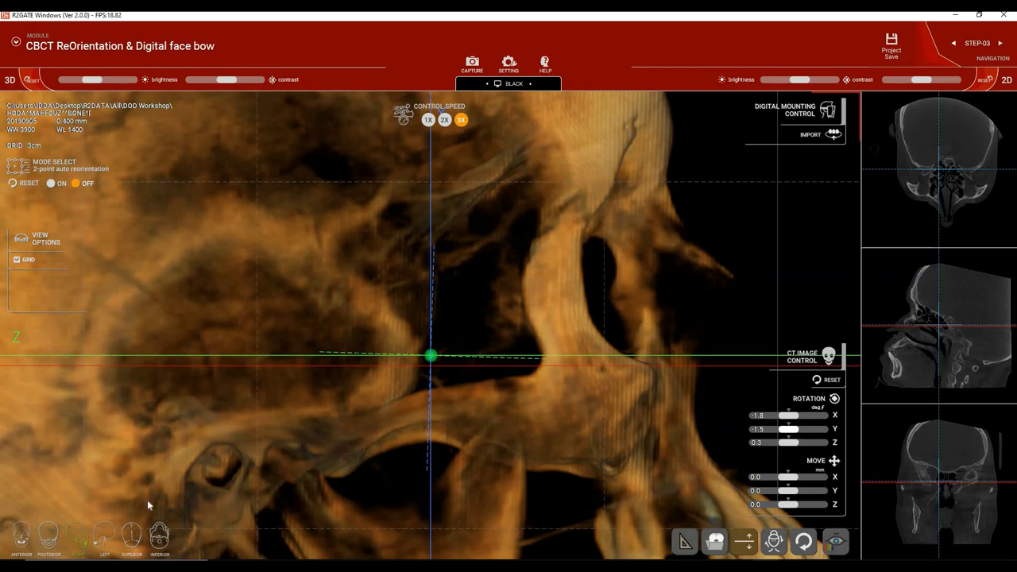
click(104, 538)
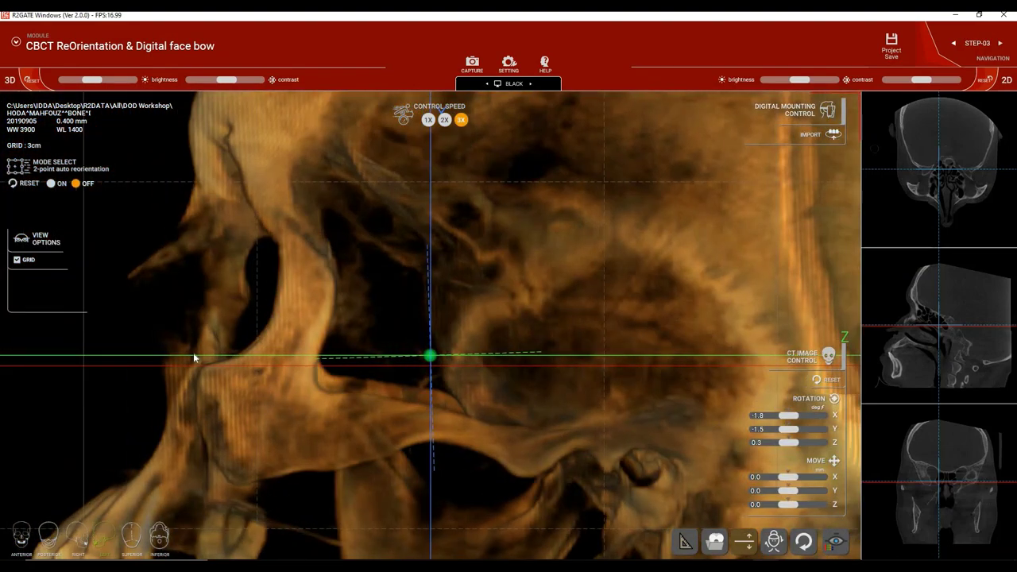
scroll(152, 348, up, 5)
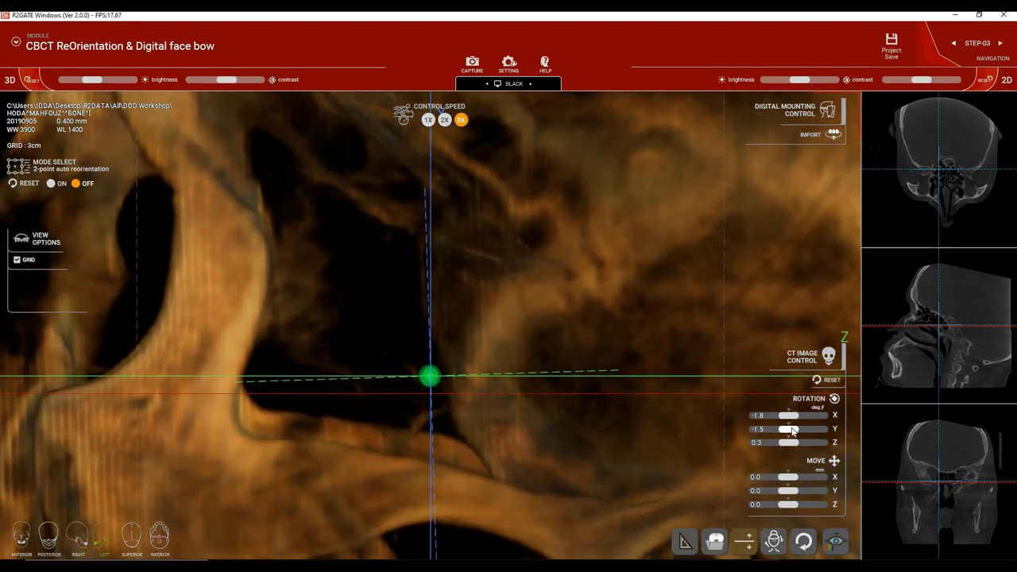
Tilt the skull in the right-side view to level the Frankfort horizontal plane, setting the X rotation to -11.1 degrees.
click(77, 536)
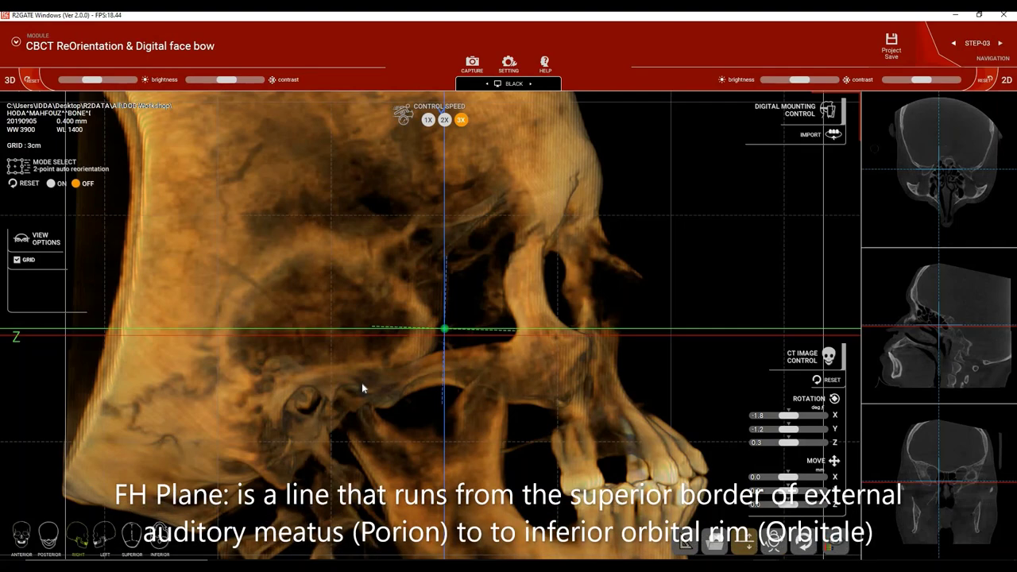
scroll(363, 385, up, 1)
scroll(361, 388, up, 1)
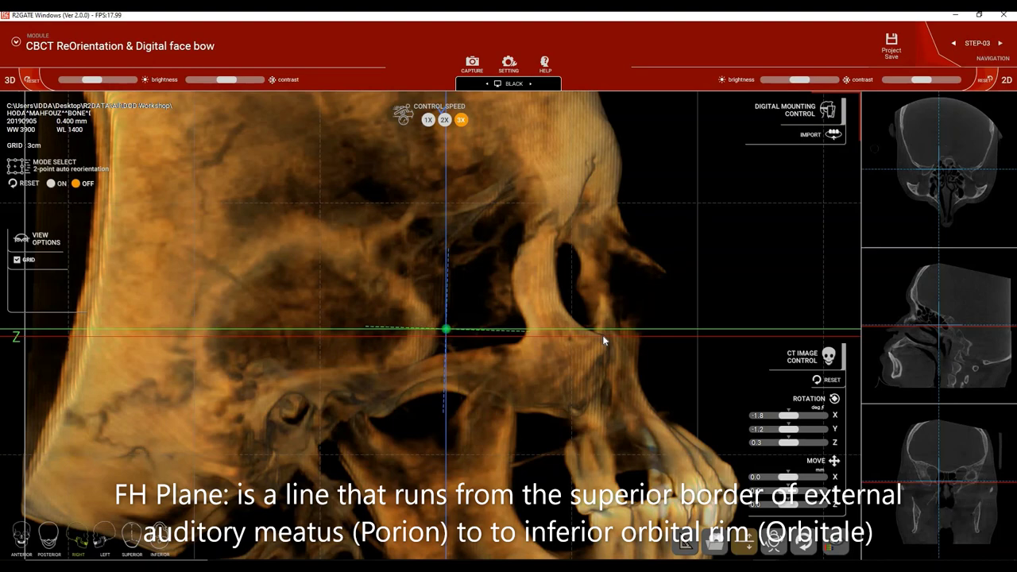
scroll(603, 341, down, 2)
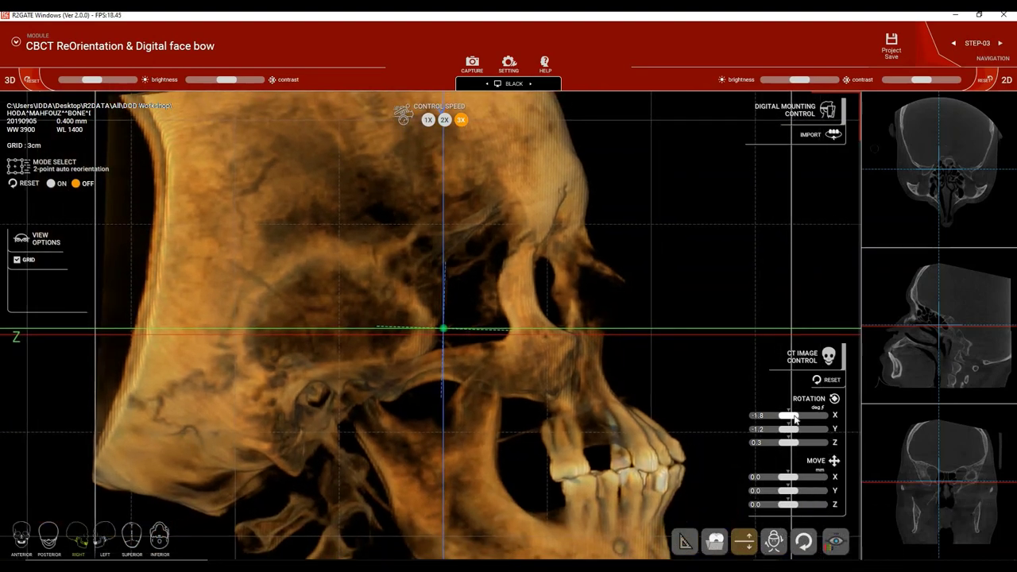
drag(794, 419, 794, 419)
scroll(499, 388, up, 2)
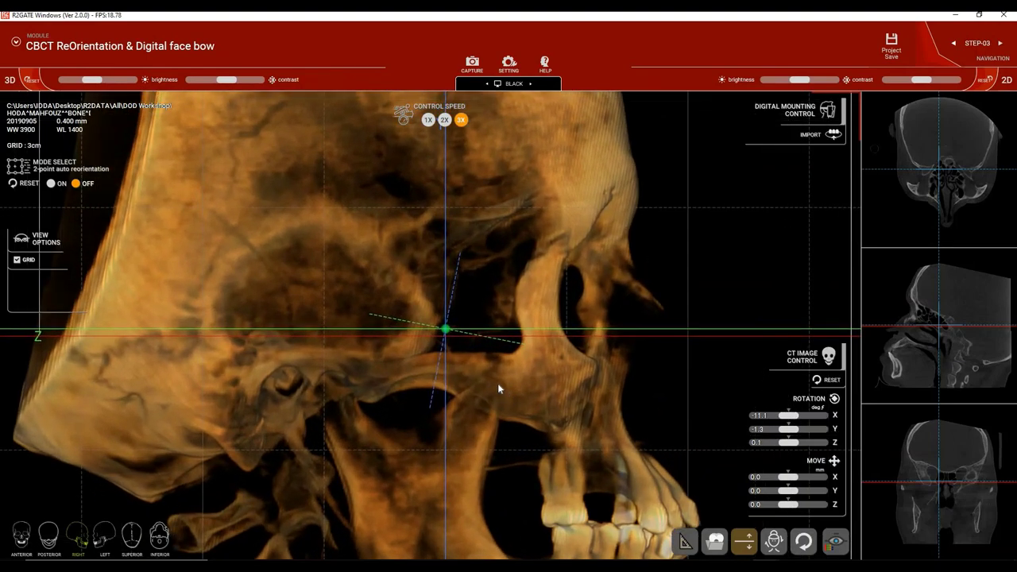
scroll(498, 383, up, 3)
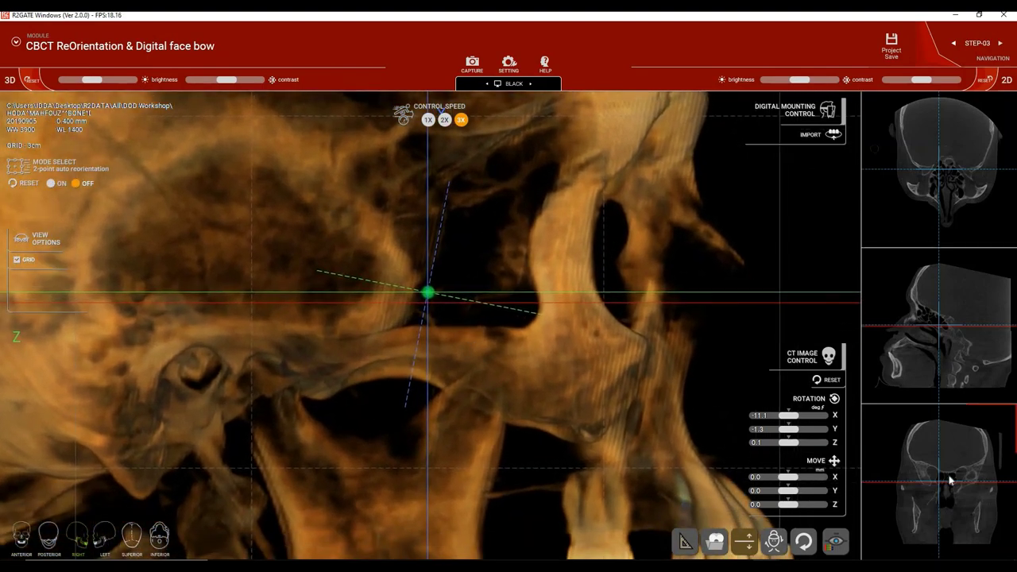
Lower the red horizontal line to the inferior orbital rim in the right-side view and refine the X rotation to -12.3 degrees.
scroll(953, 334, down, 7)
drag(949, 336, 946, 346)
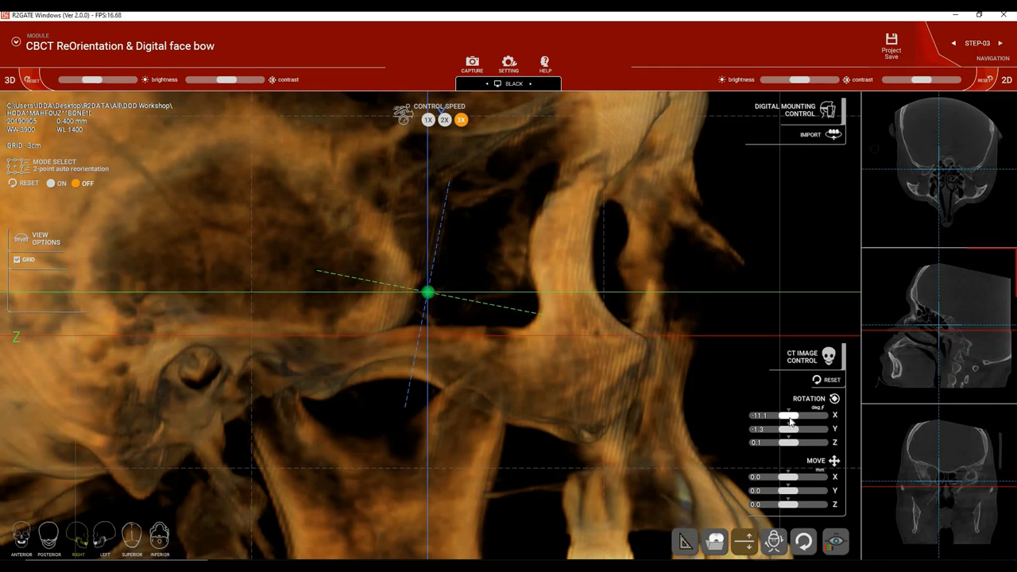
drag(790, 421, 789, 421)
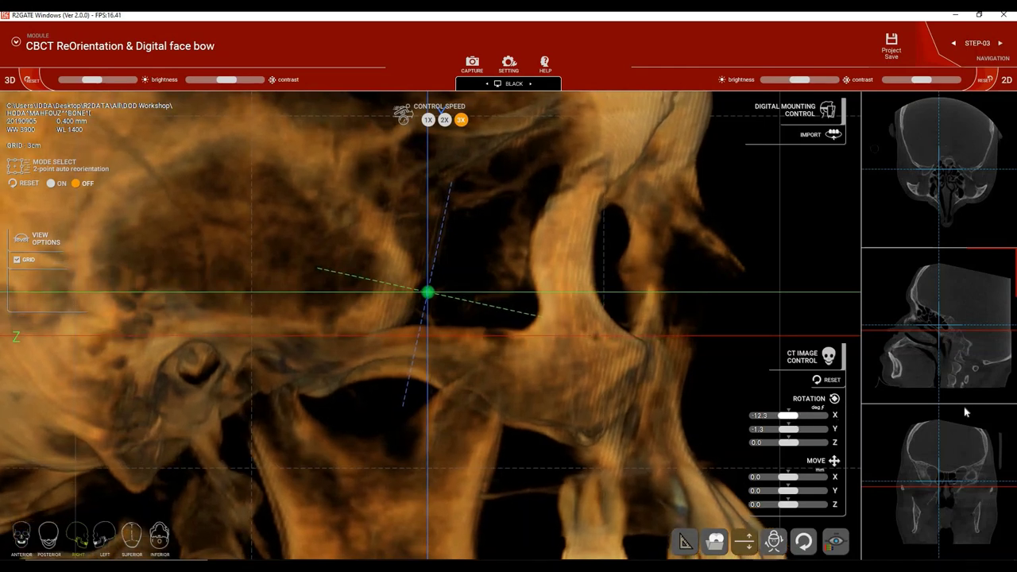
scroll(939, 348, down, 3)
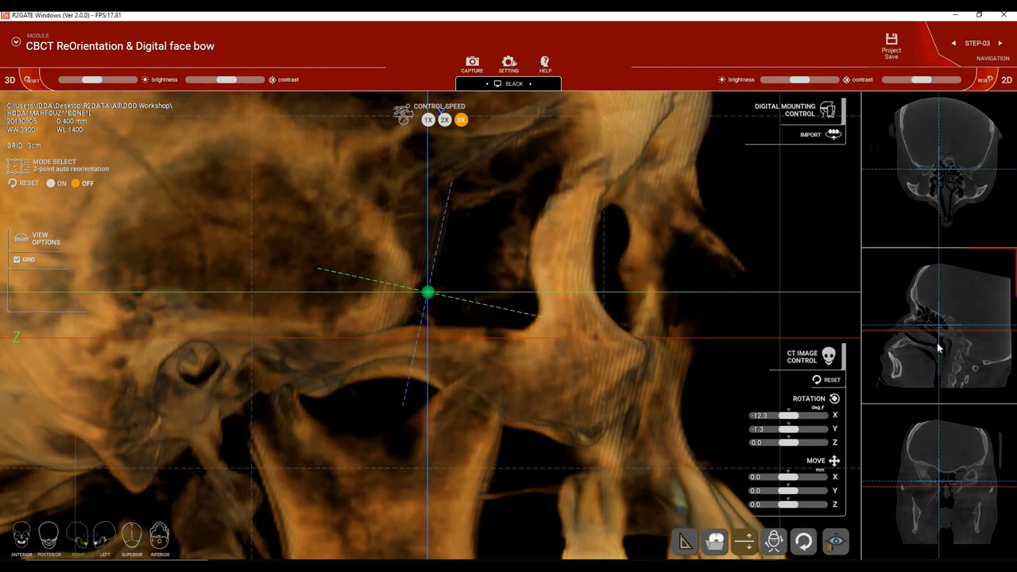
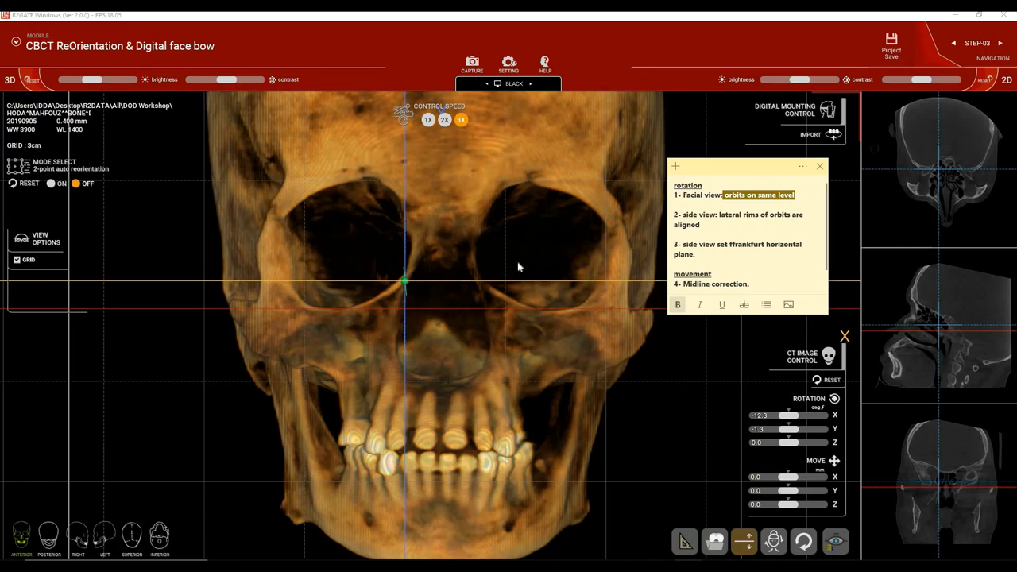
Raise the 3D brightness slightly and examine the frontal skull's midline landmarks: frontal bone, glabella, nasal suture and anterior nasal spine.
click(561, 271)
middle_drag(563, 271, 561, 271)
scroll(561, 275, down, 5)
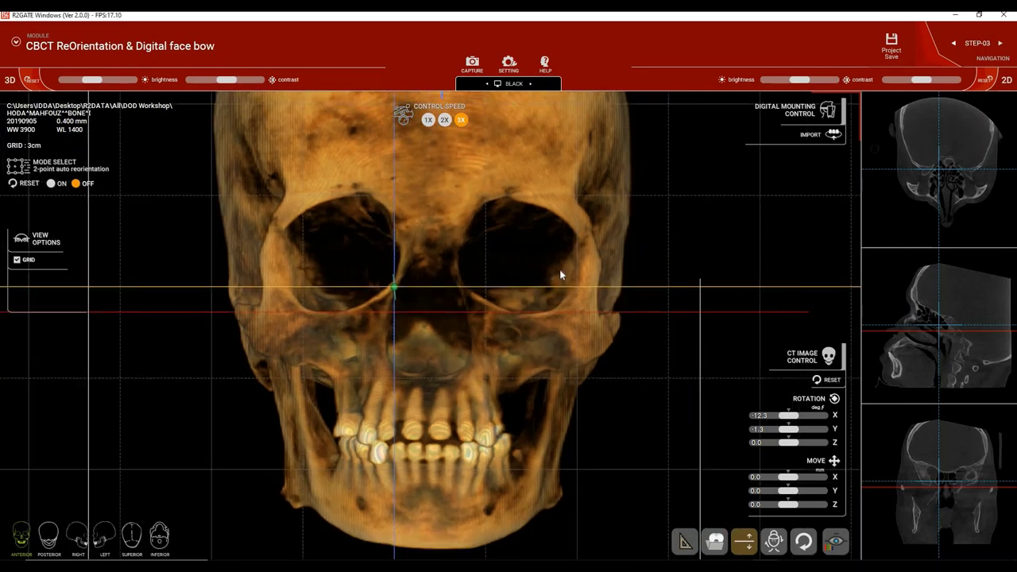
scroll(520, 168, up, 1)
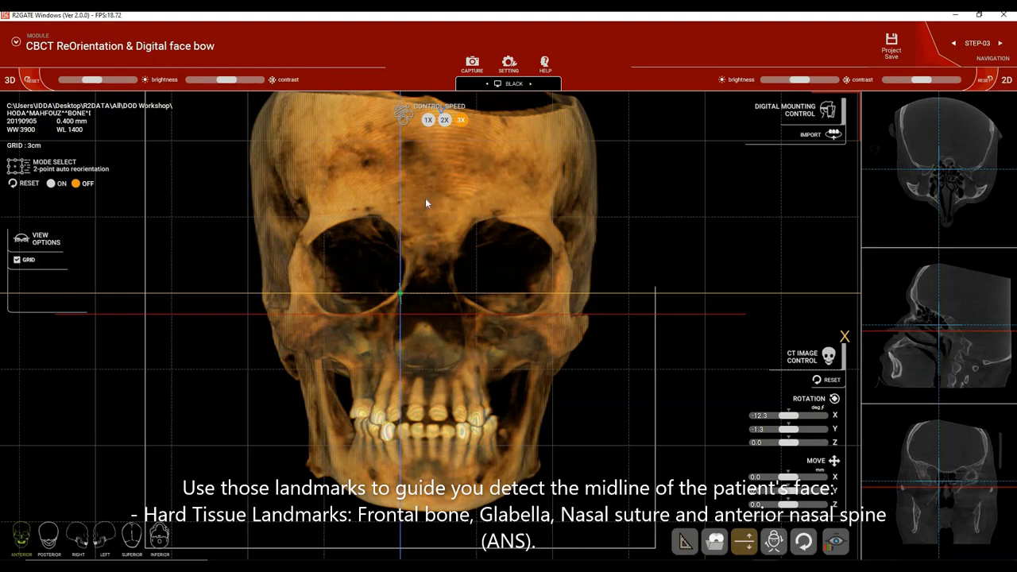
scroll(425, 204, up, 2)
drag(94, 84, 95, 84)
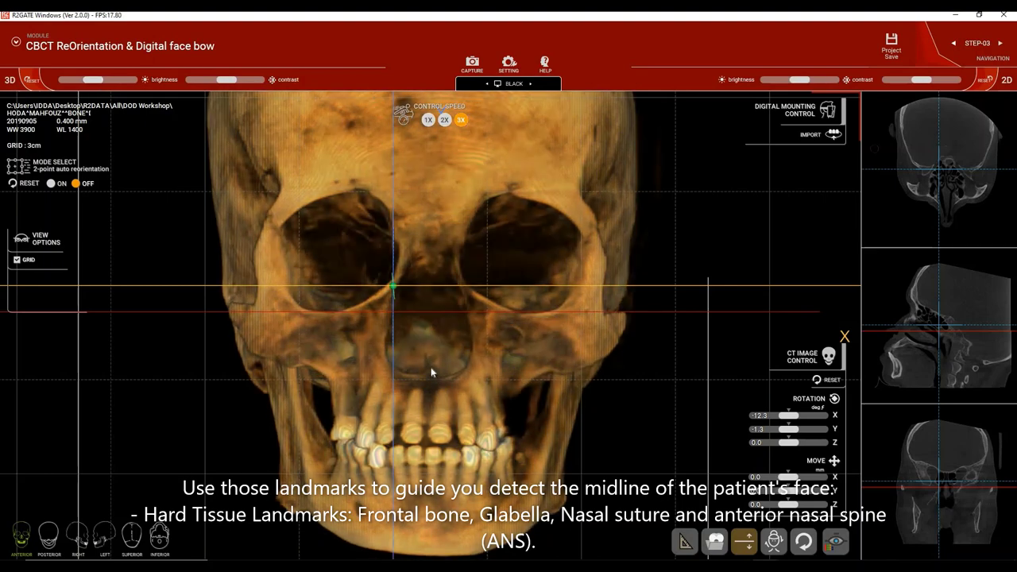
scroll(425, 225, down, 2)
scroll(425, 225, down, 1)
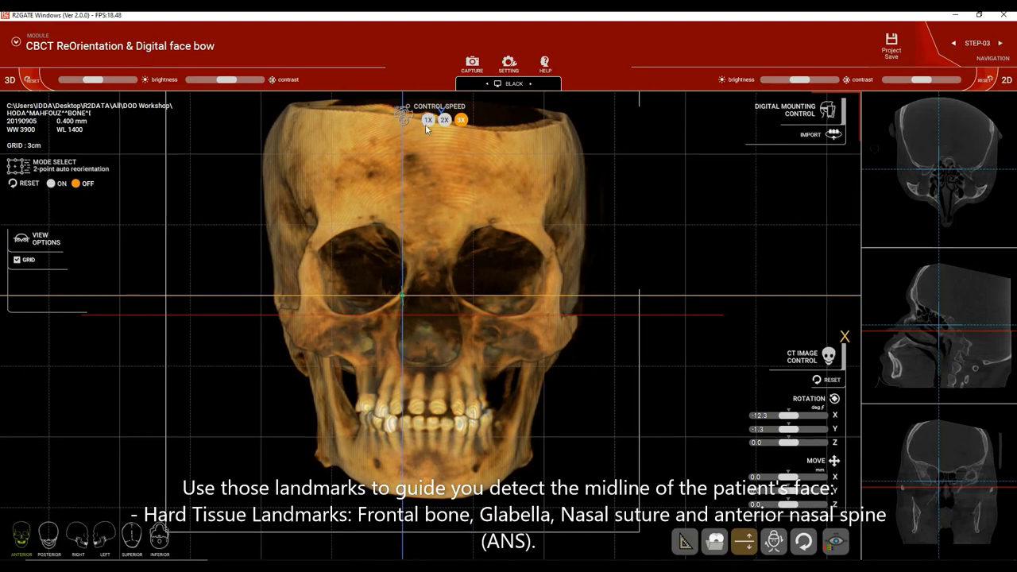
scroll(418, 360, up, 2)
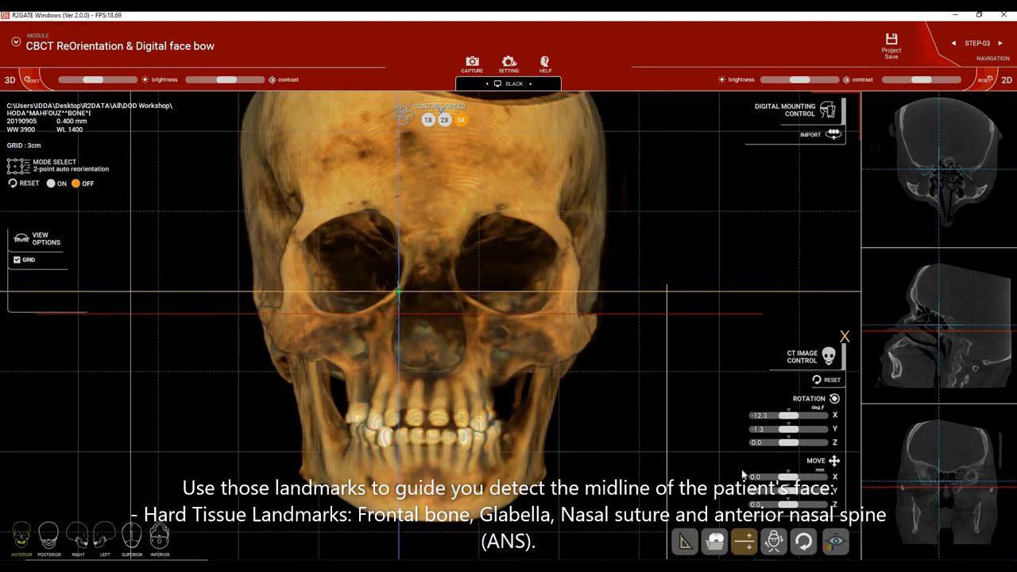
Shift the skull along X to -11.1 mm so its facial midline meets the blue vertical line.
scroll(786, 478, down, 12)
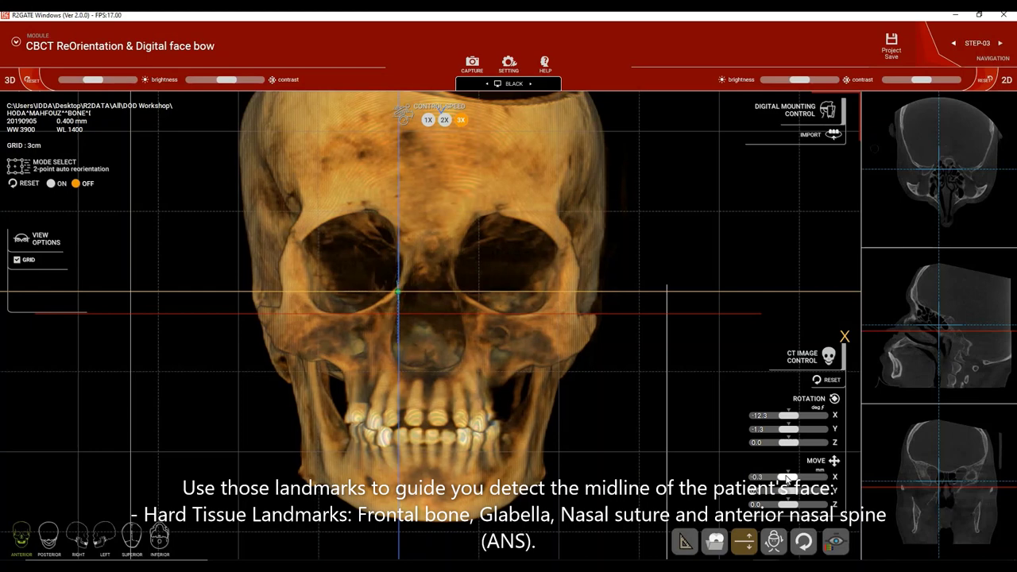
click(787, 478)
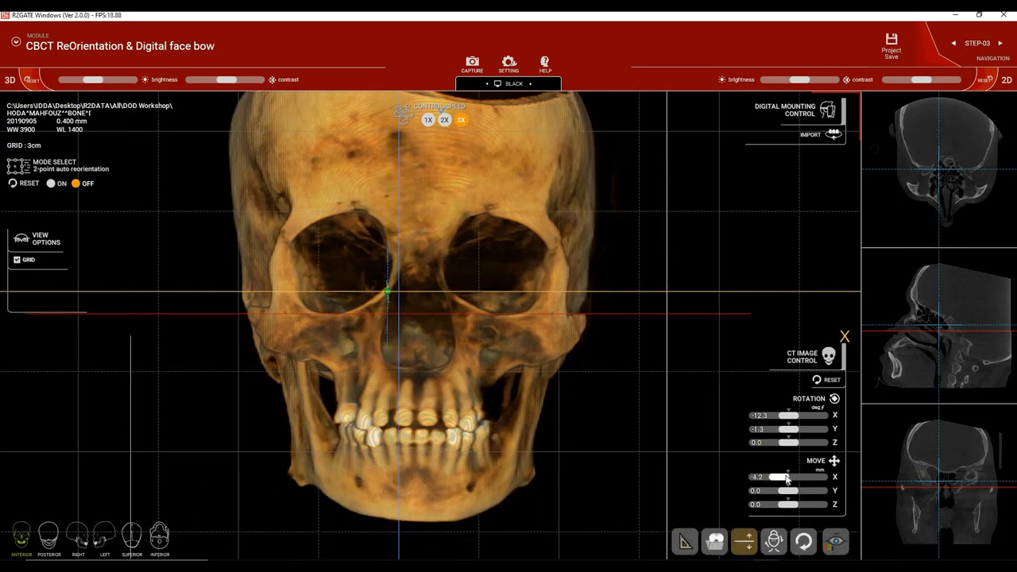
click(787, 478)
click(787, 478)
click(786, 478)
click(786, 478)
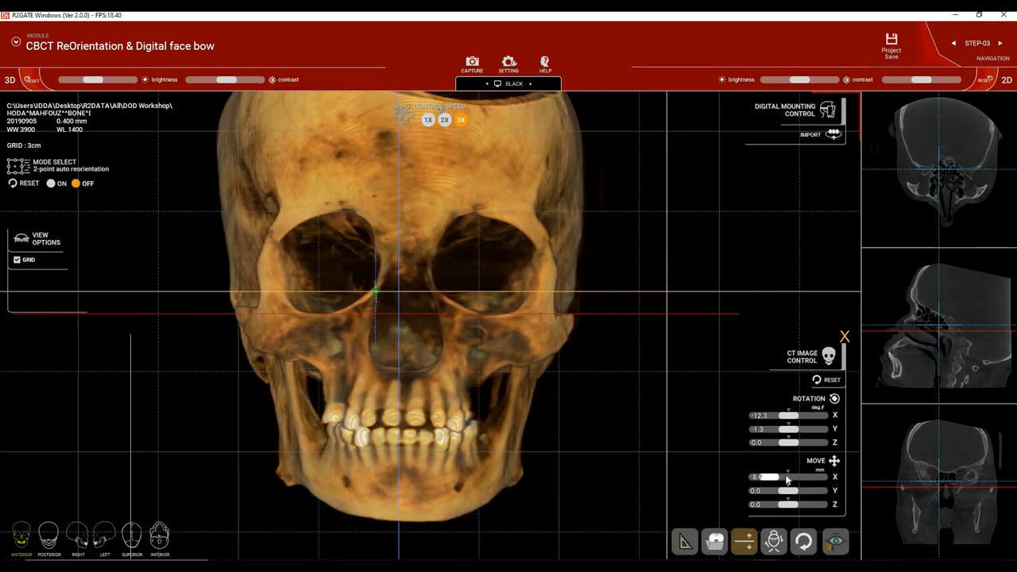
click(787, 477)
click(787, 478)
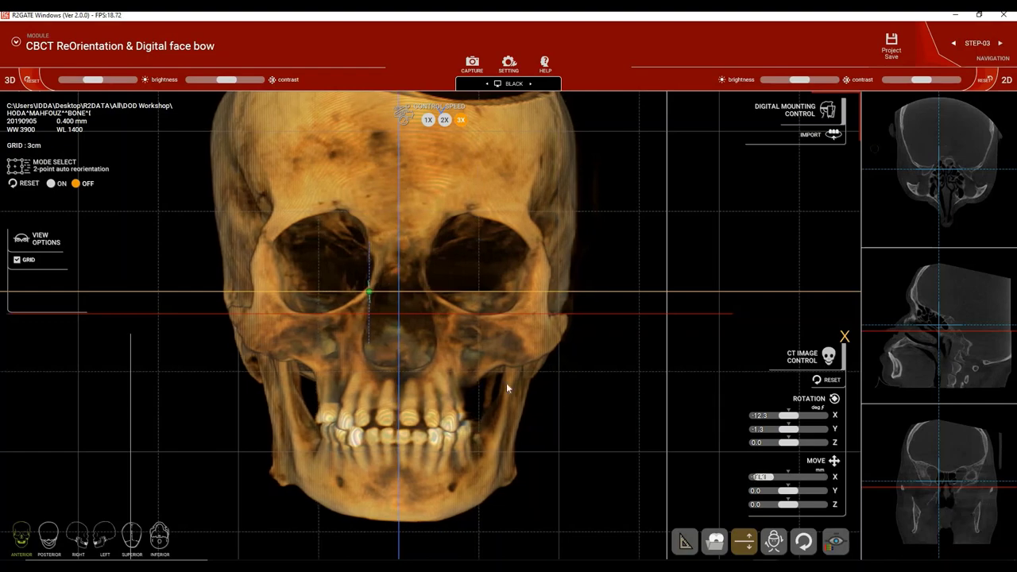
Examine the blue vertical line against the glabella, nasal suture, anterior nasal spine and dental midline at close range.
scroll(452, 385, up, 5)
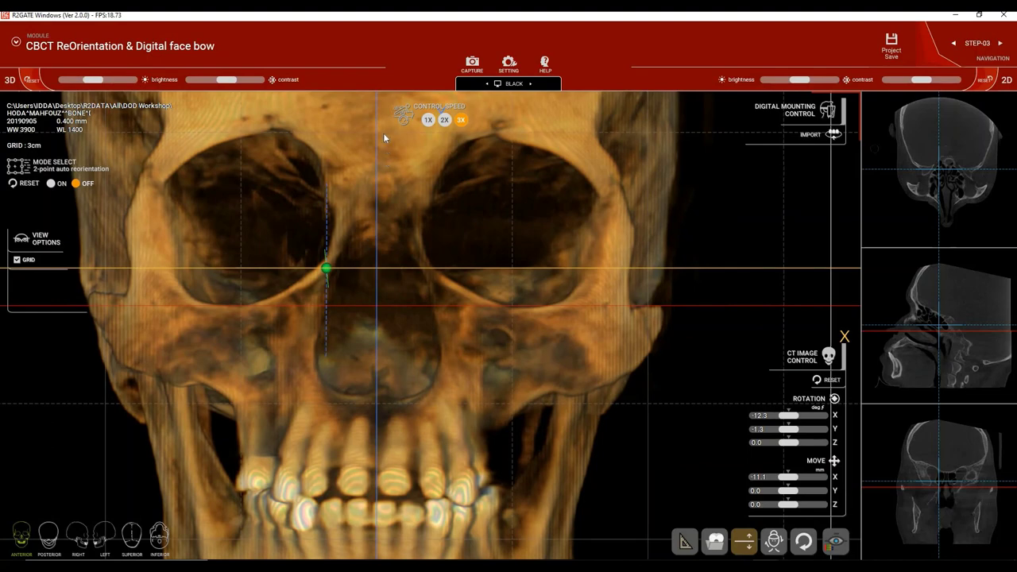
scroll(366, 149, up, 4)
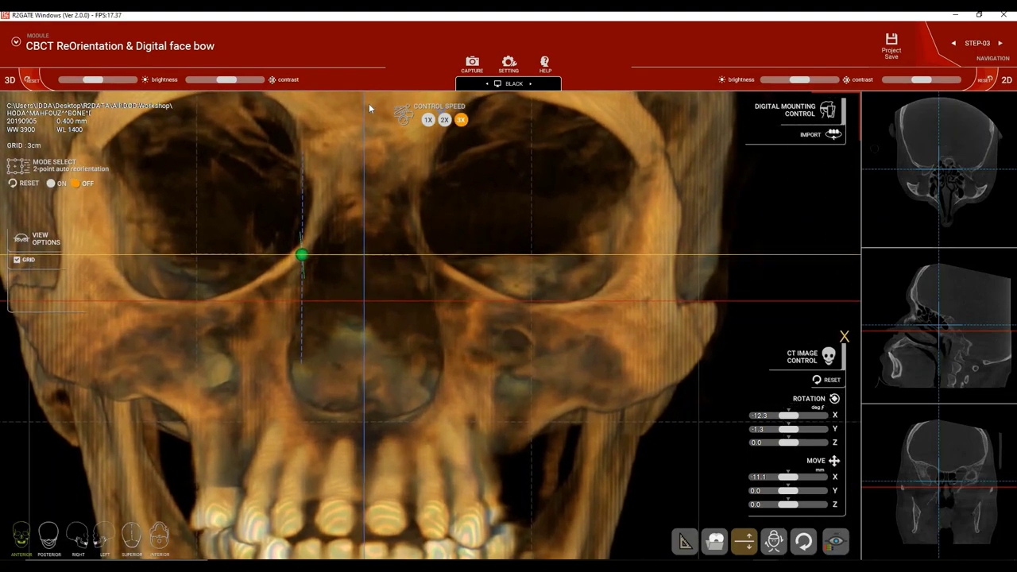
middle_drag(388, 156, 408, 237)
middle_drag(393, 203, 395, 216)
mouse_move(385, 143)
middle_down()
mouse_move(404, 305)
mouse_move(386, 159)
middle_up()
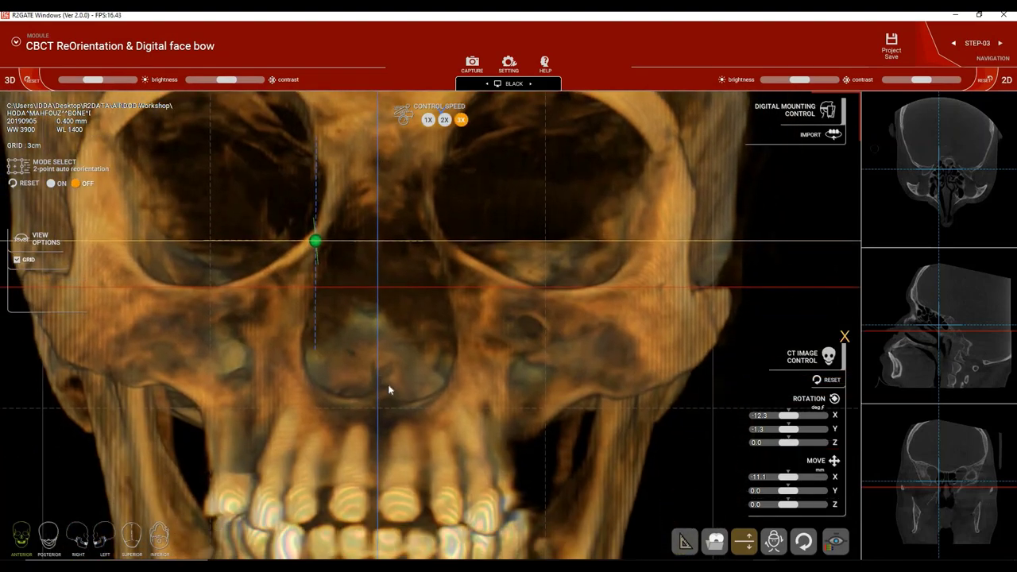
scroll(390, 390, down, 5)
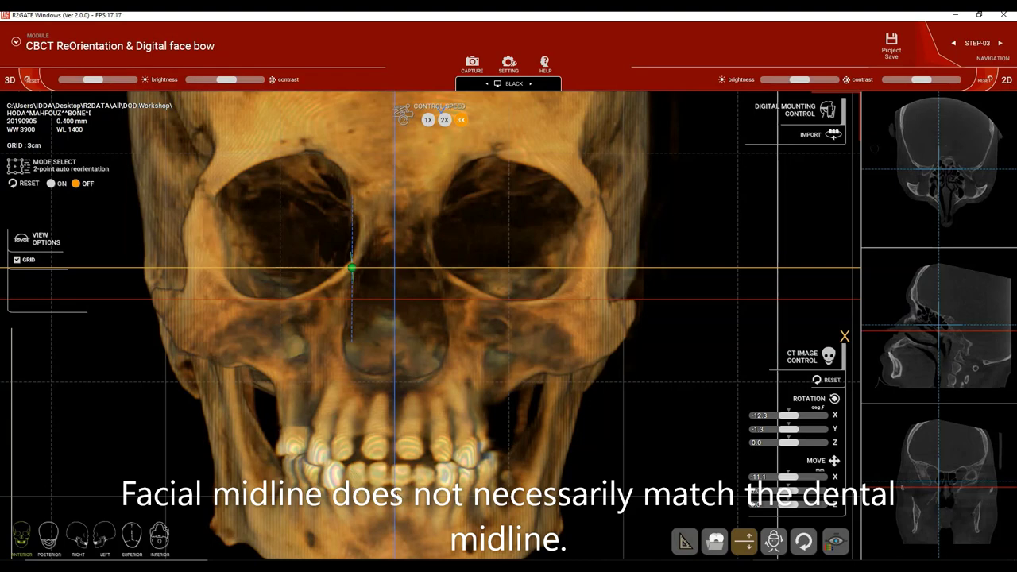
Raise the 3D brightness until the facial soft tissue covers the whole frontal skull.
scroll(471, 367, down, 6)
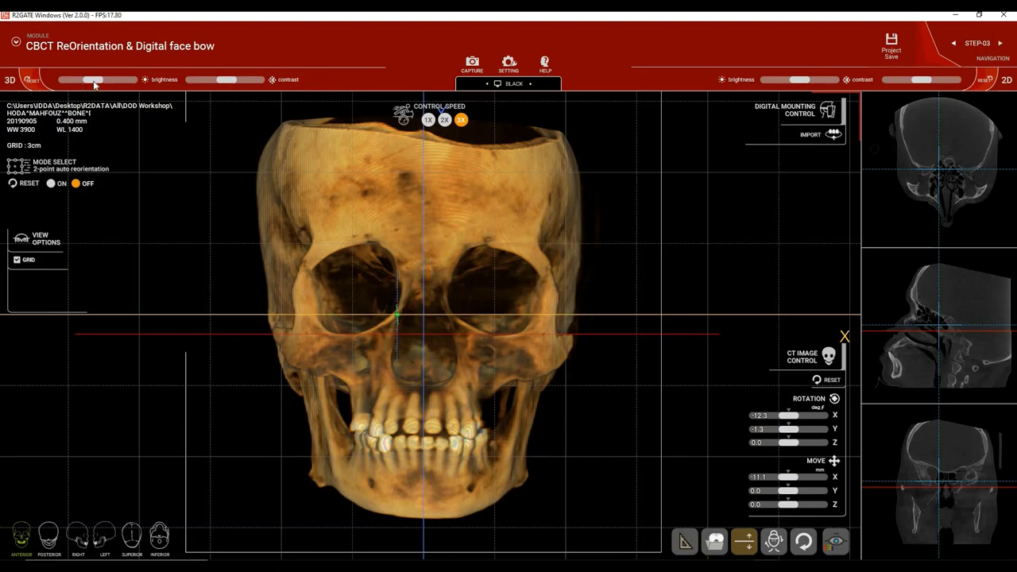
drag(94, 81, 97, 84)
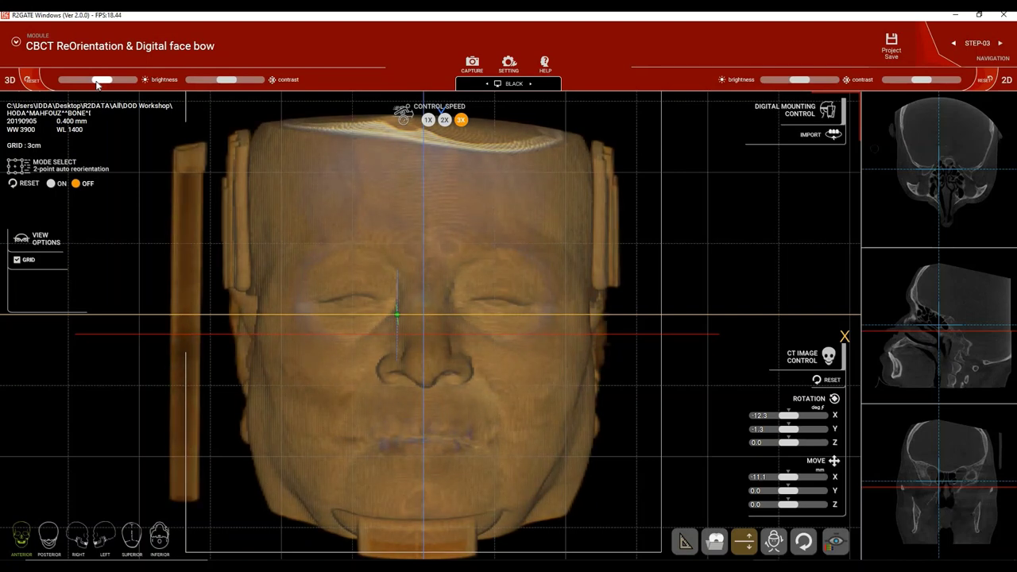
Examine the blue vertical line against the soft-tissue glabella and philtrum, and lower the 3D brightness to show the bony skull again.
scroll(424, 407, up, 3)
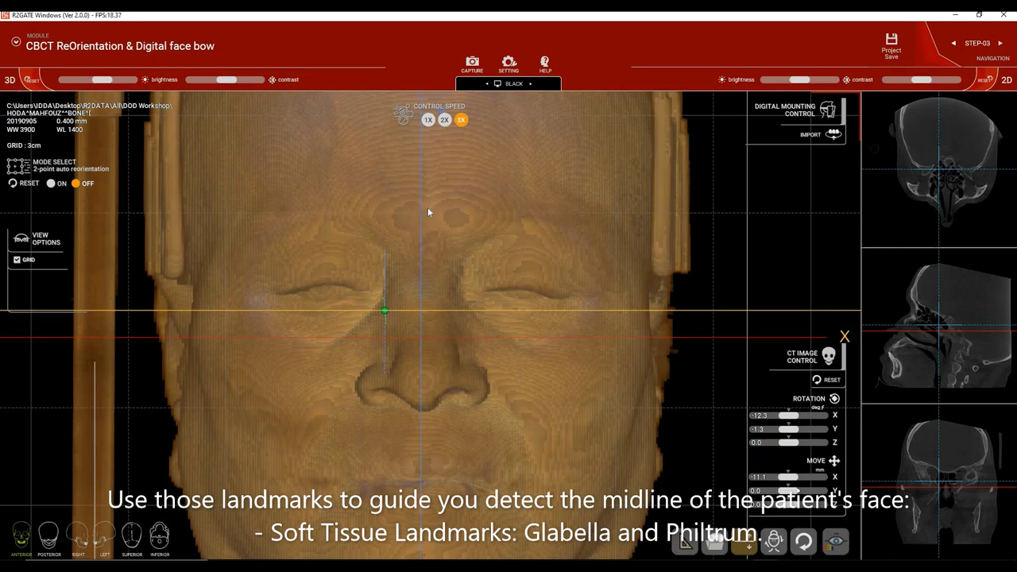
scroll(428, 212, down, 1)
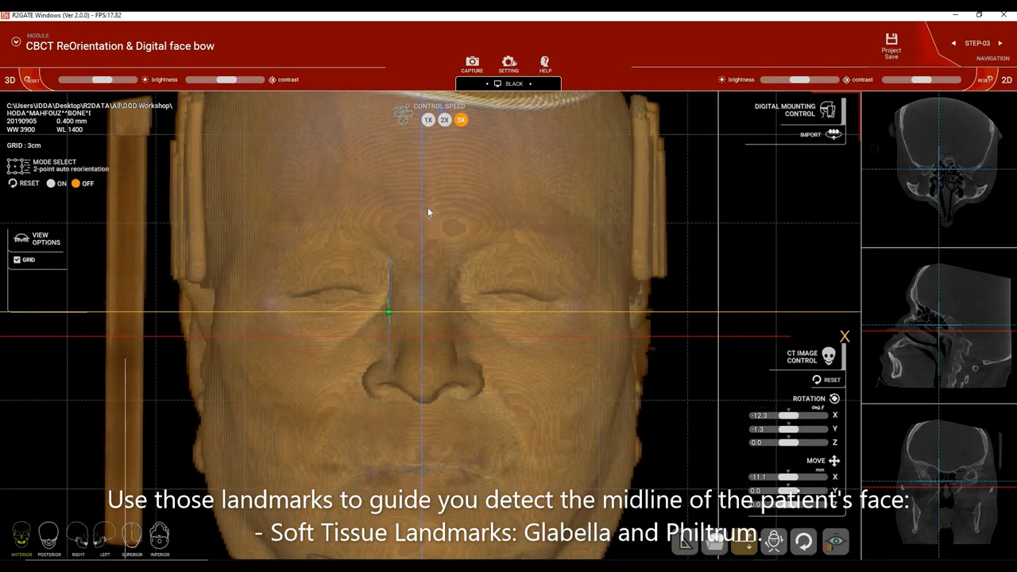
scroll(427, 212, down, 3)
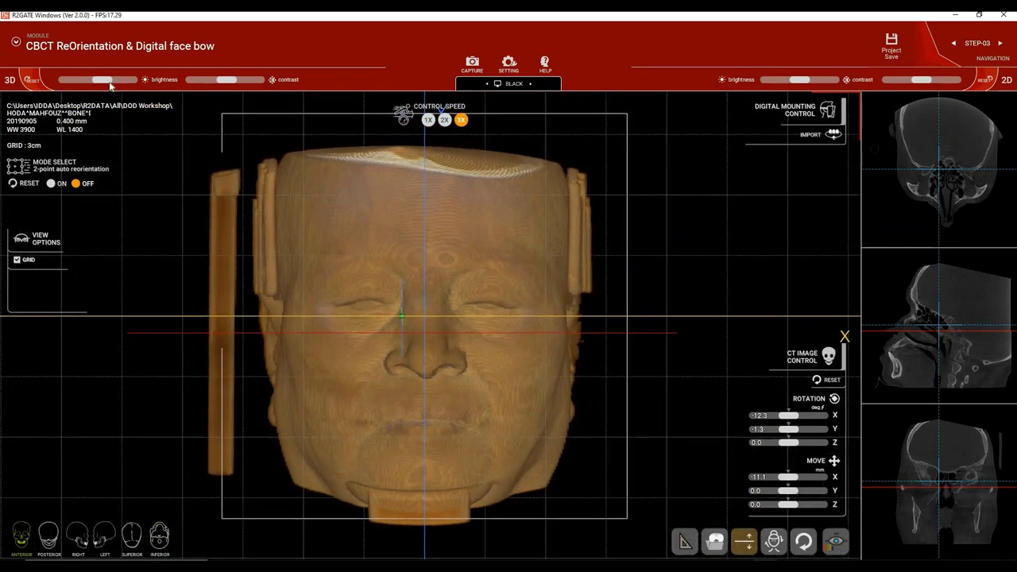
drag(111, 83, 109, 82)
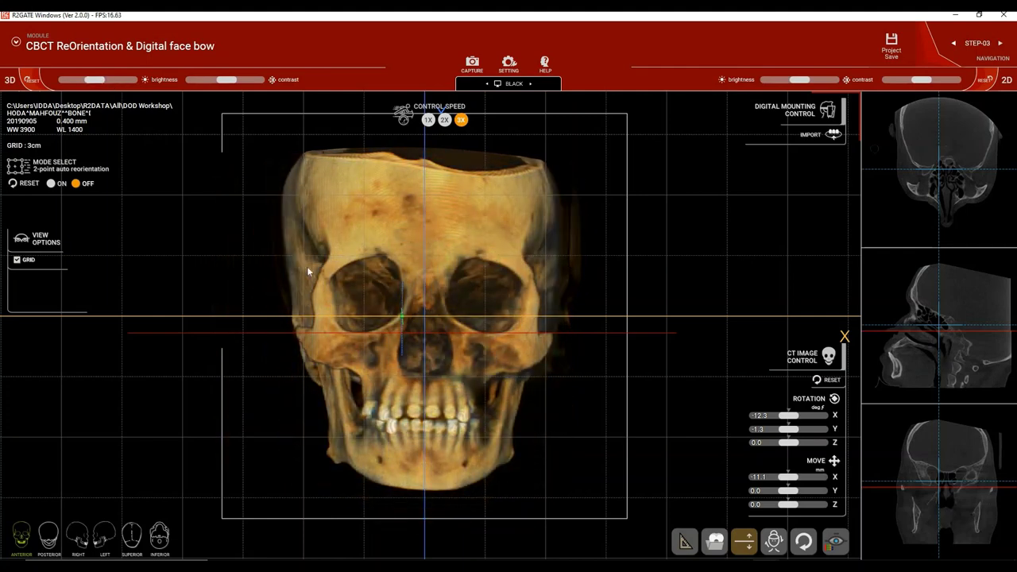
Rearrange the CBCT files to the corrected skull orientation.
click(773, 541)
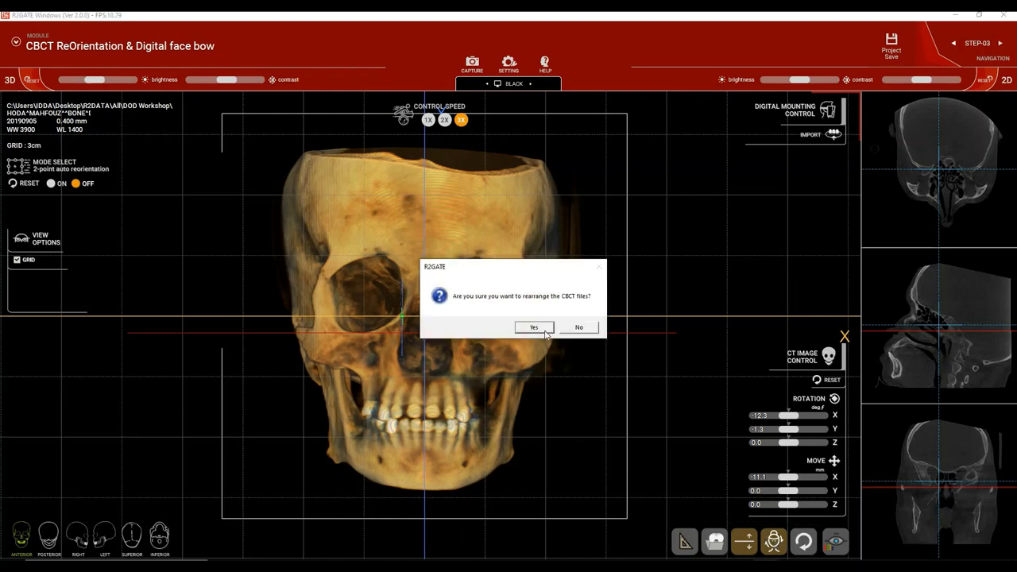
click(545, 332)
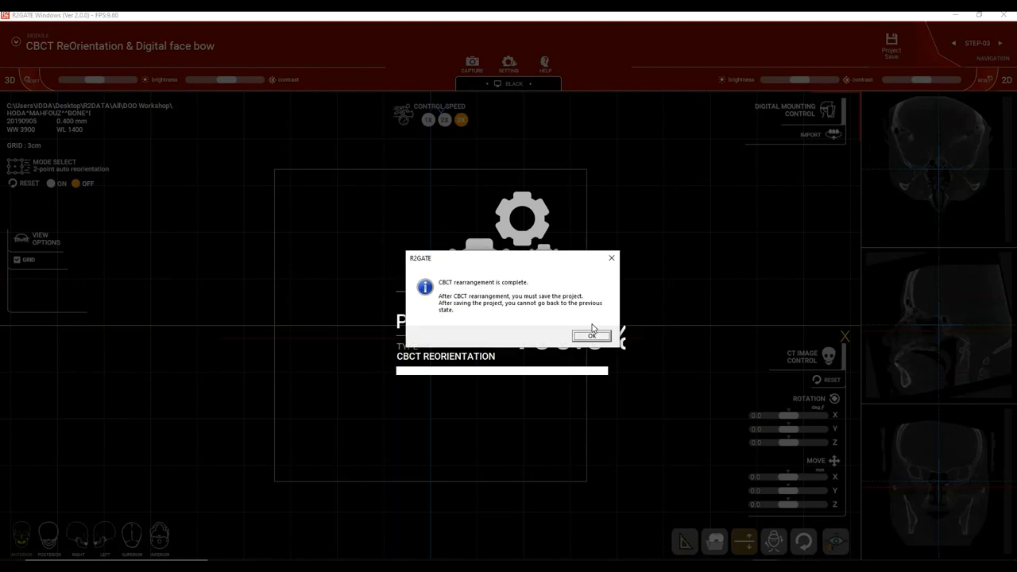
click(588, 335)
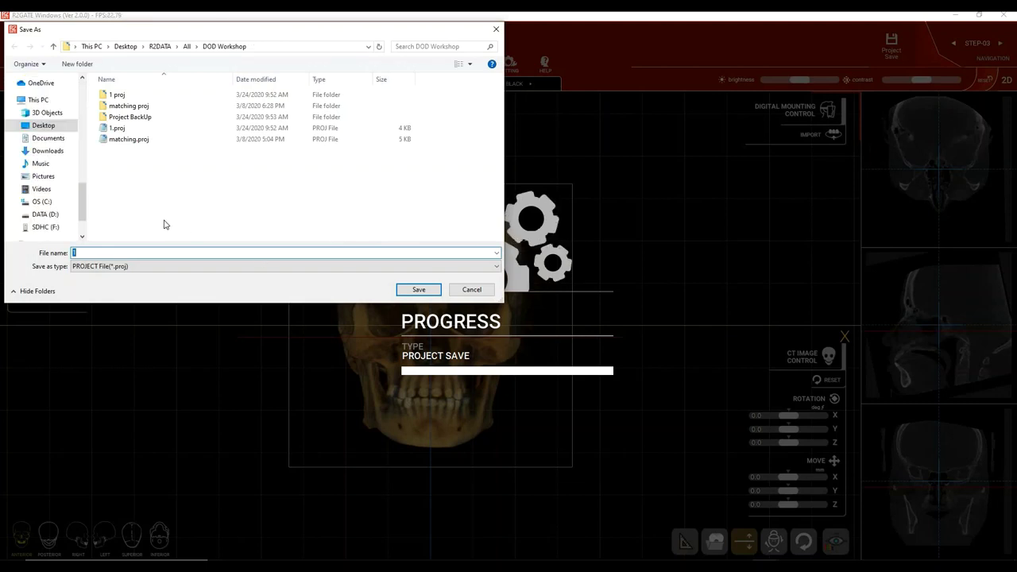
Save the reoriented project as 1.proj in the DOD Workshop folder.
click(116, 130)
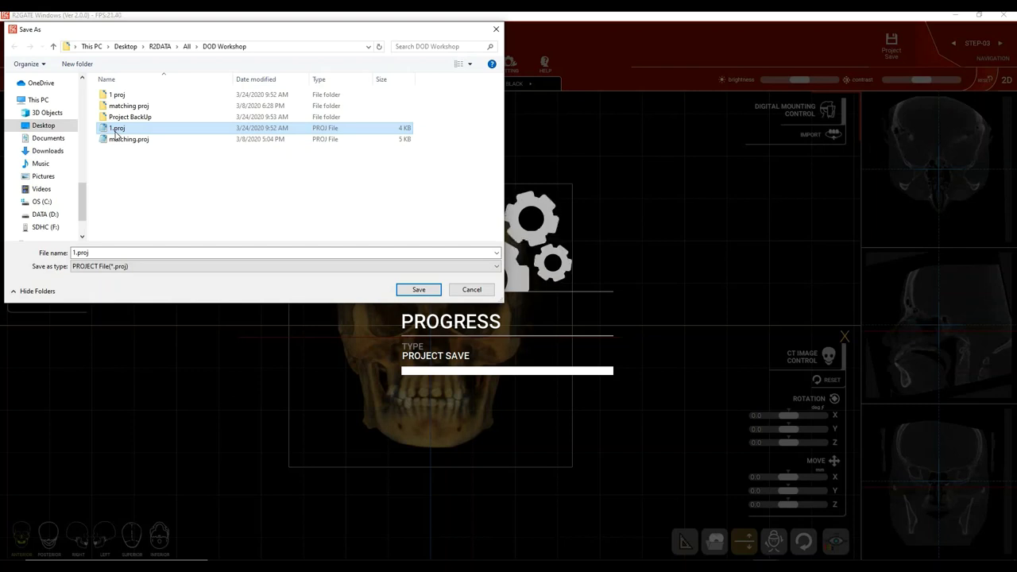
click(417, 291)
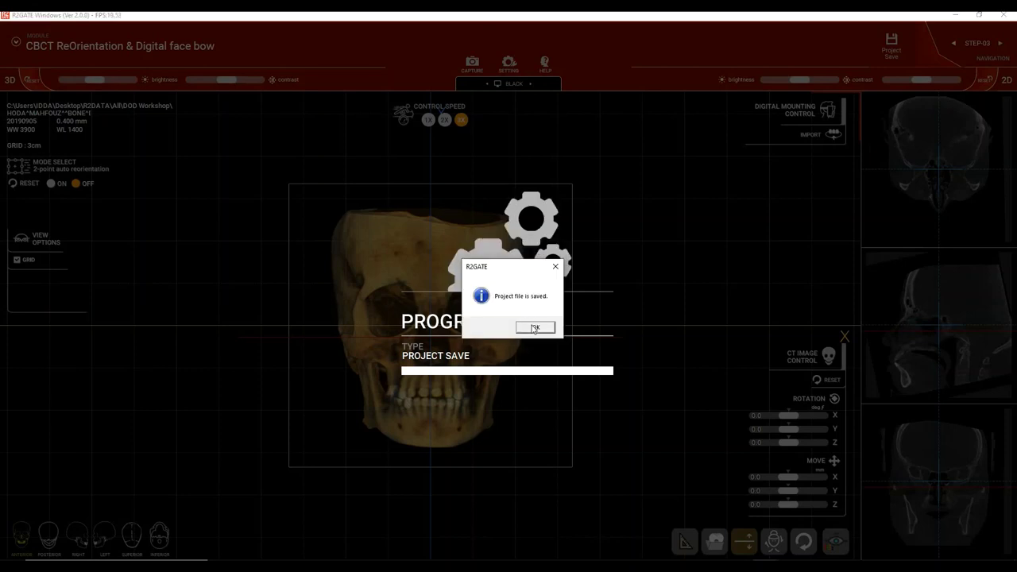
click(534, 328)
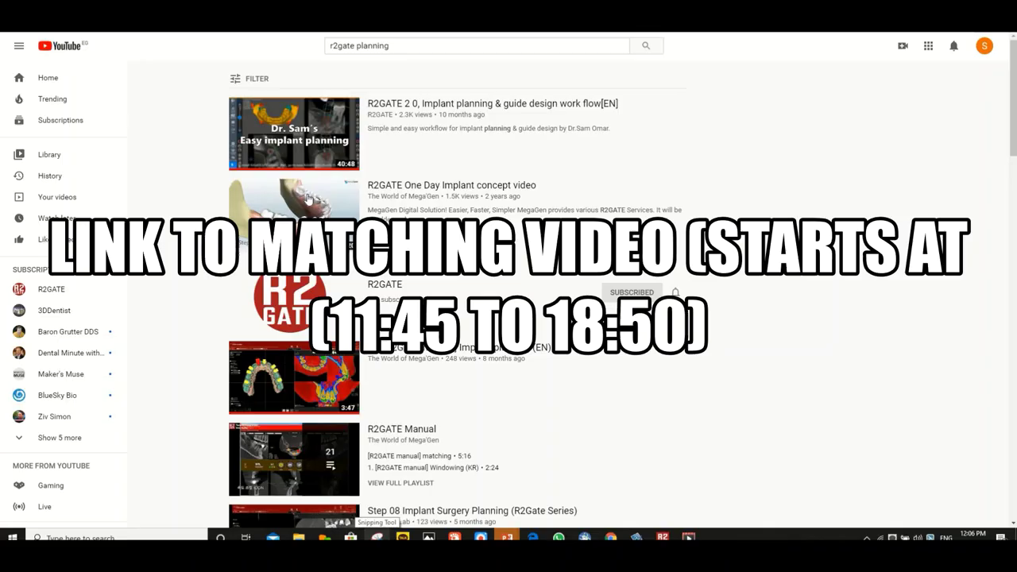
Switch to YouTube and open the video "R2GATE 2 0, Implant planning & guide design work flow[EN]" from the r2gate planning results.
click(400, 45)
drag(400, 45, 311, 51)
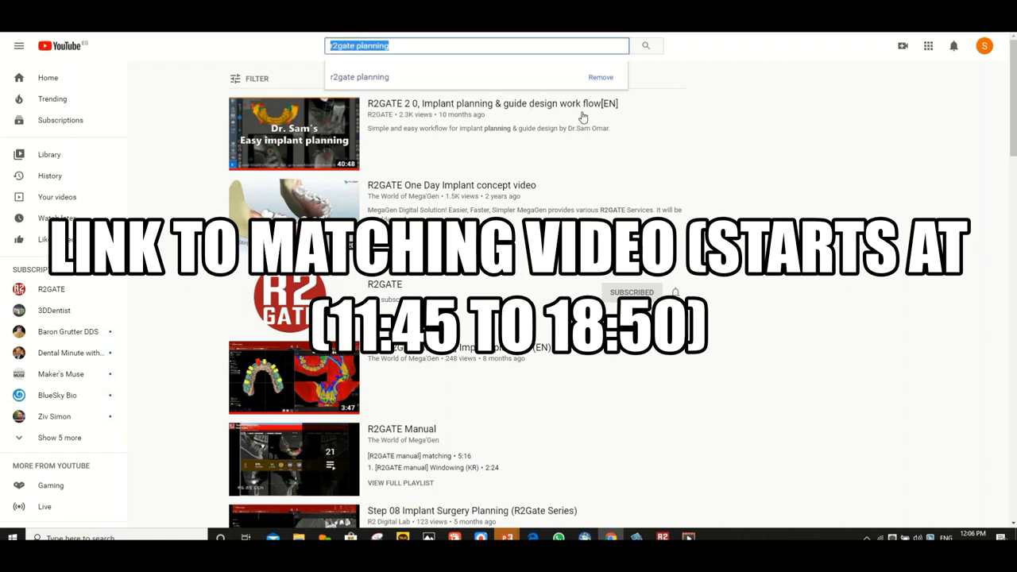
click(710, 113)
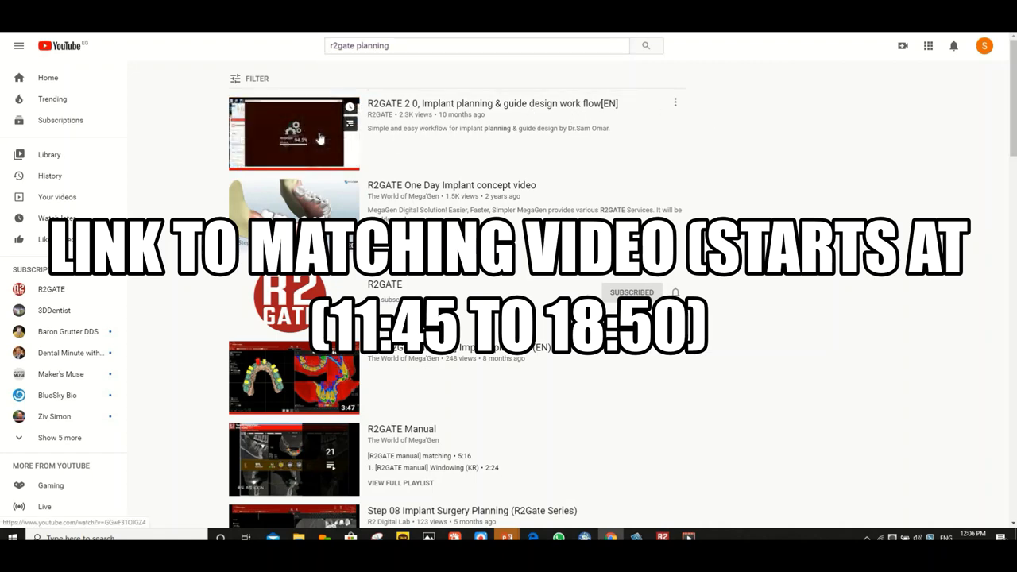
click(319, 137)
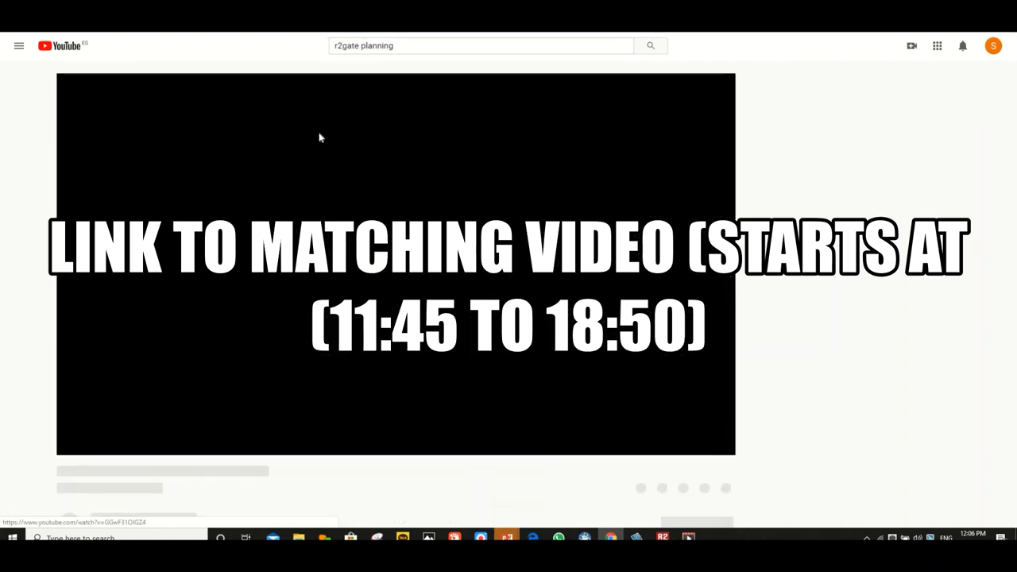
double_click(127, 447)
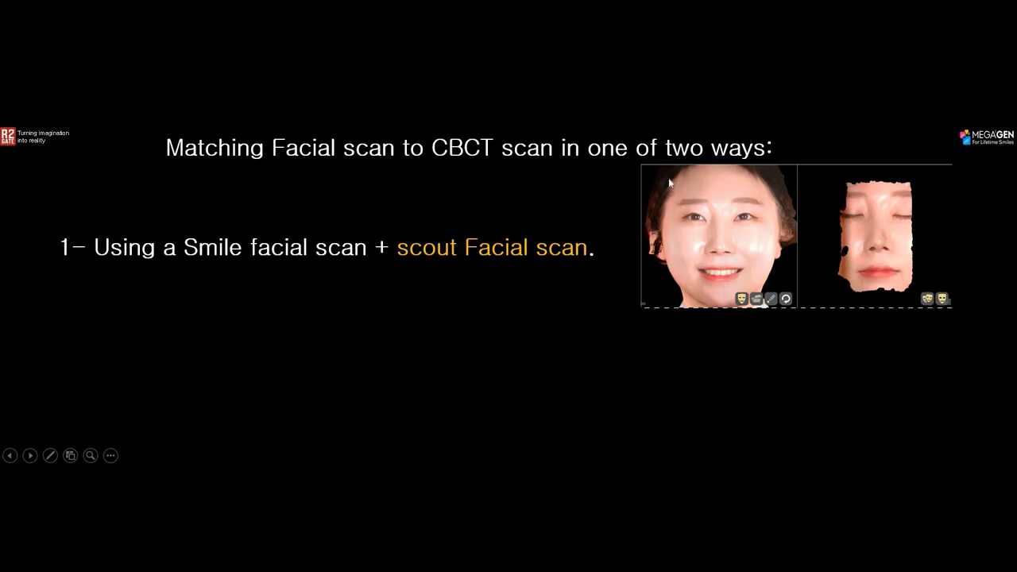
click(368, 351)
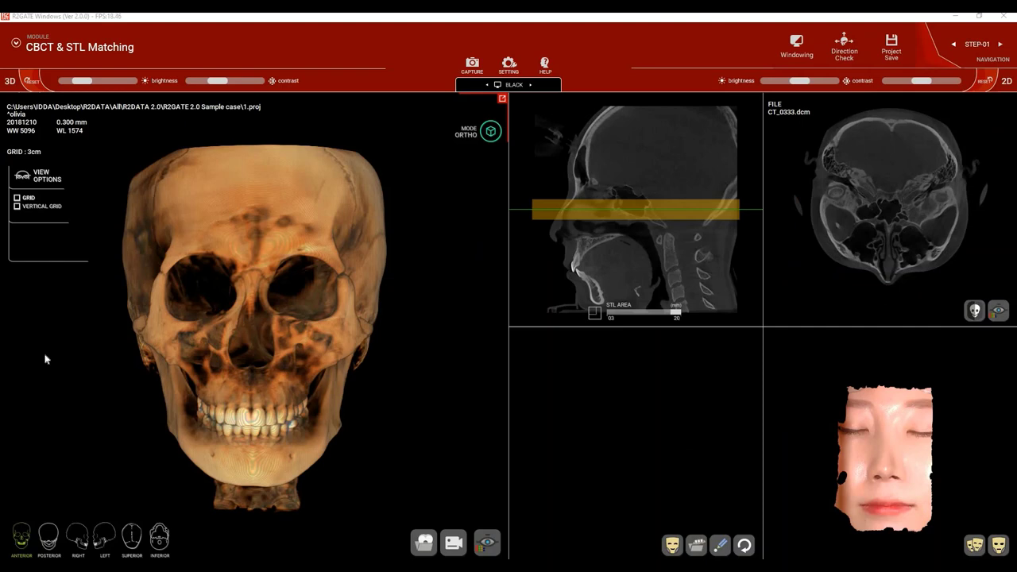
click(999, 546)
click(277, 51)
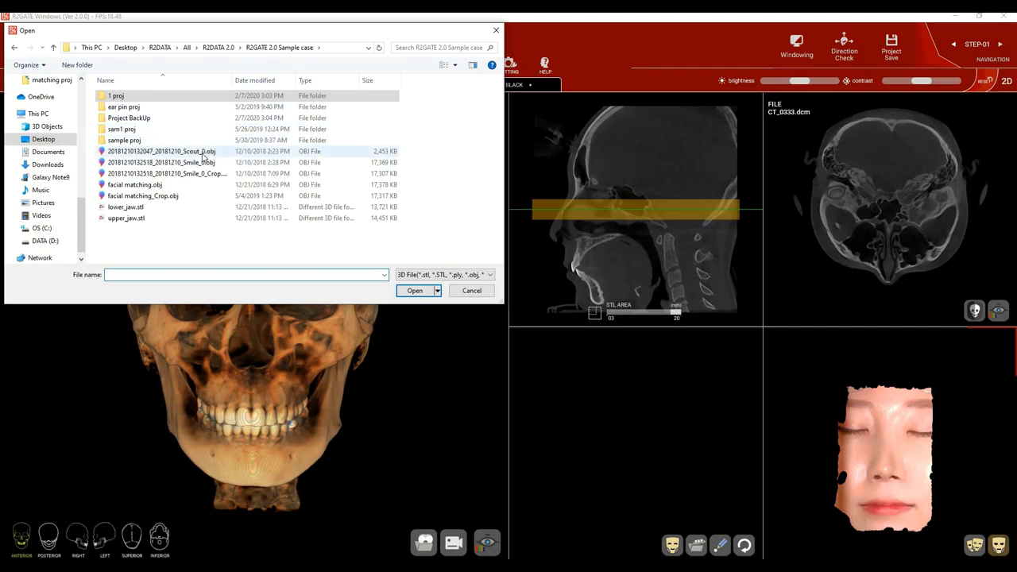
double_click(198, 152)
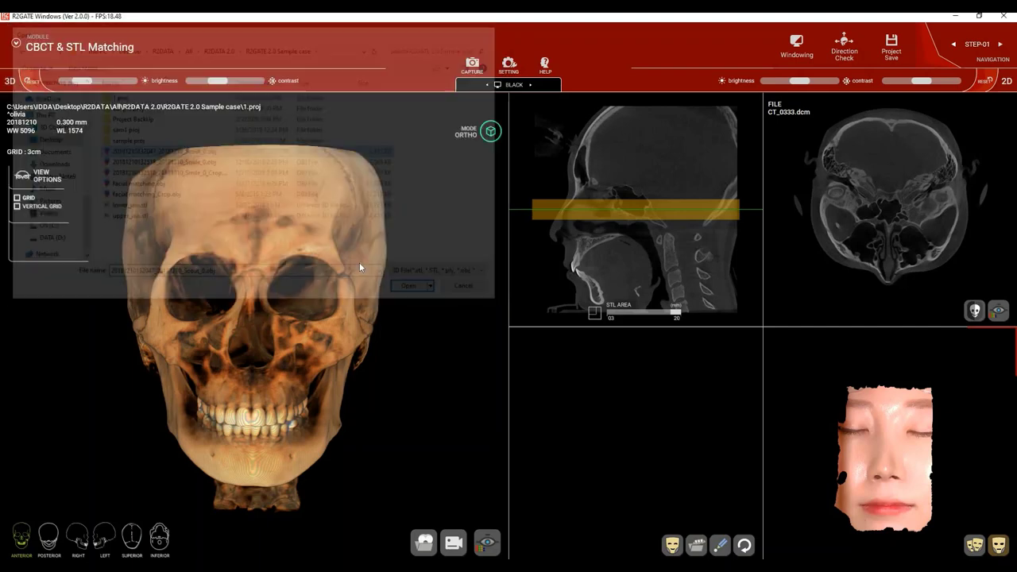
click(746, 510)
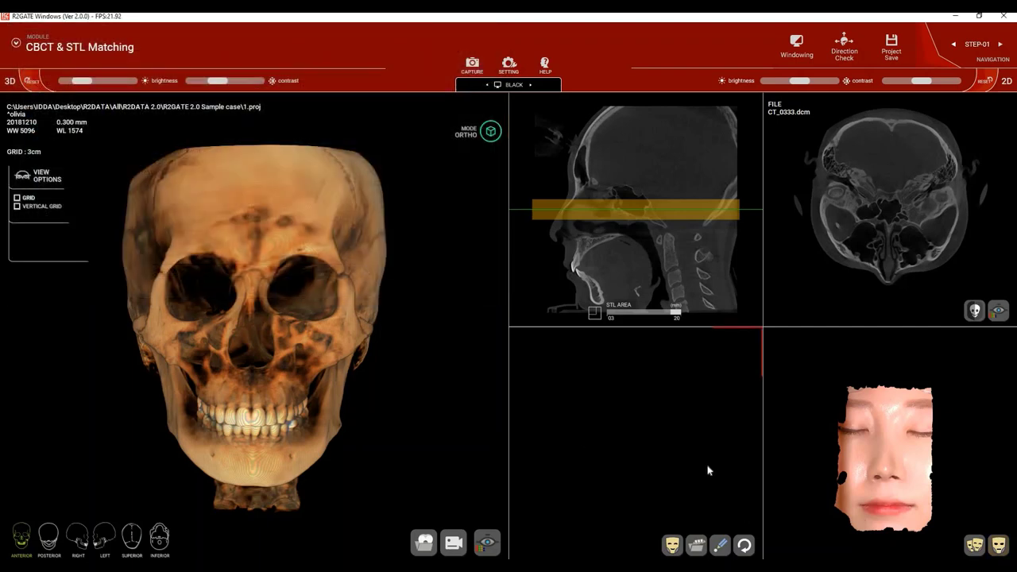
click(672, 545)
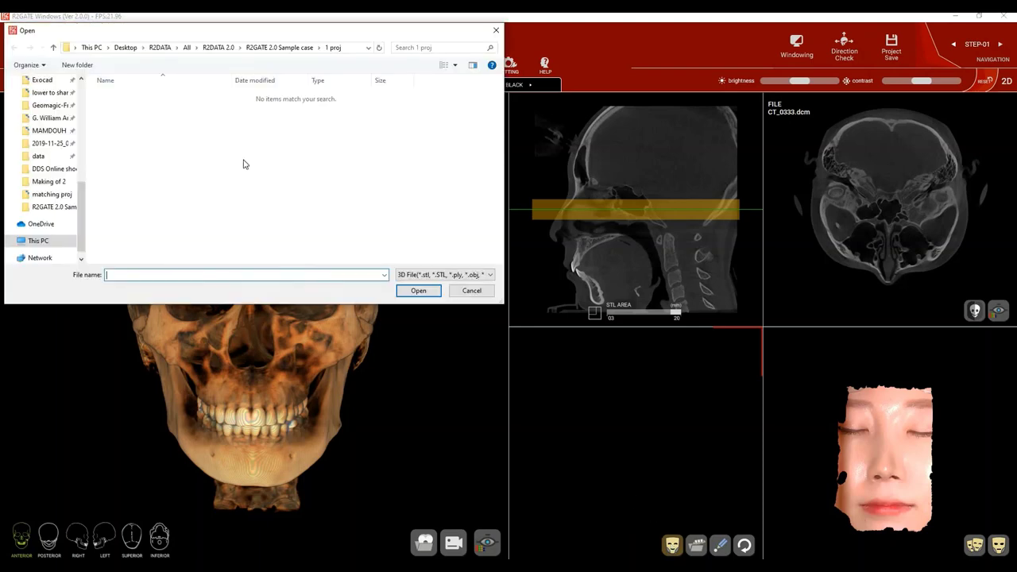
click(279, 48)
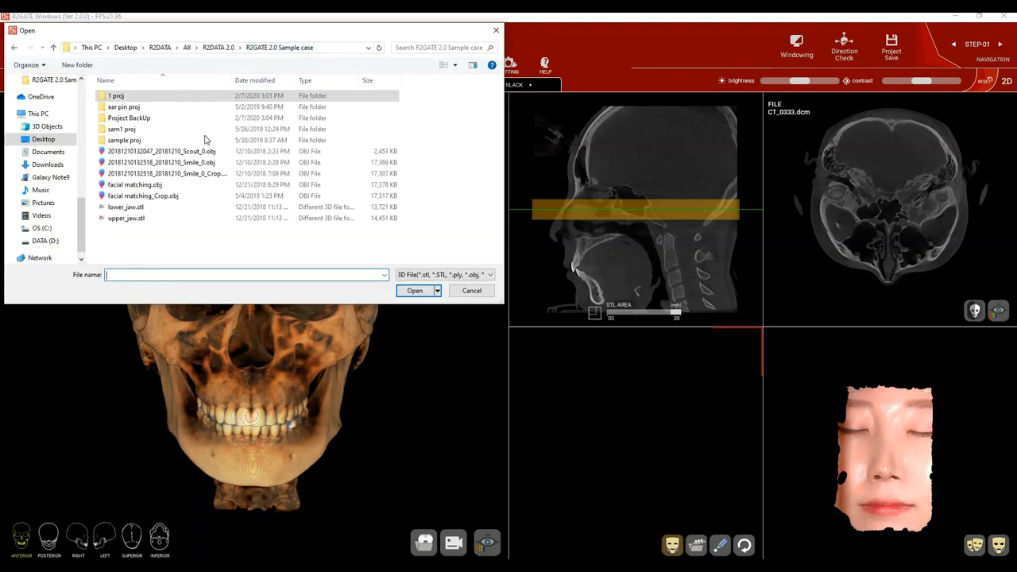
double_click(202, 163)
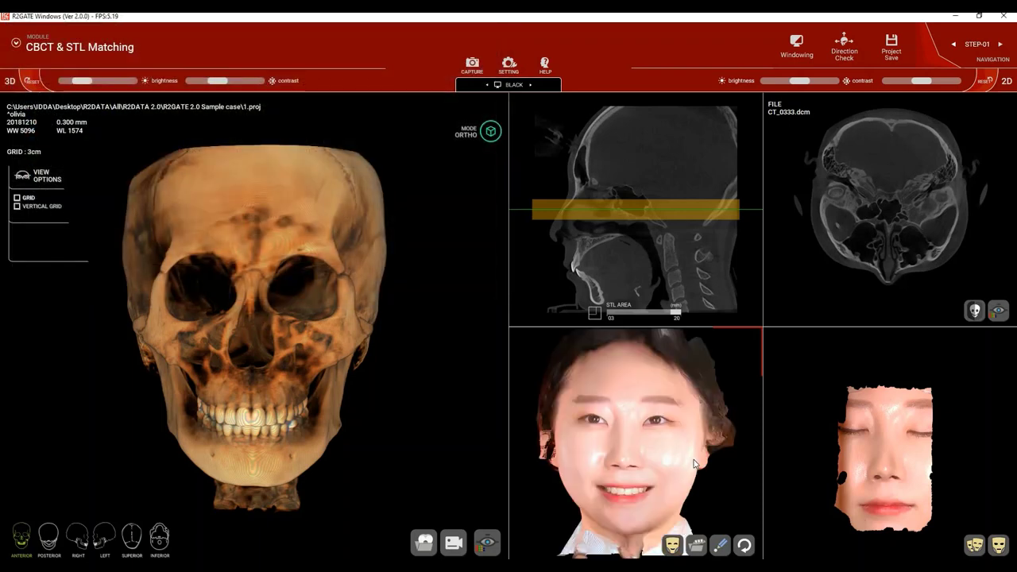
Check the scout scan's fit on the CBCT skull in Fine tuning of matched STL & OBJ, and return to CBCT & STL Matching.
drag(928, 446, 882, 457)
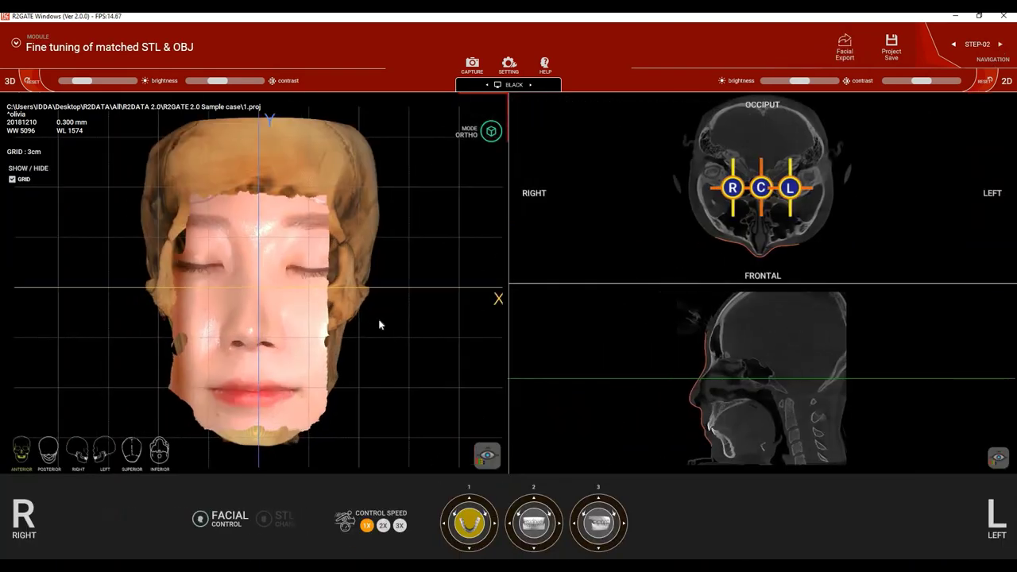
drag(379, 323, 357, 343)
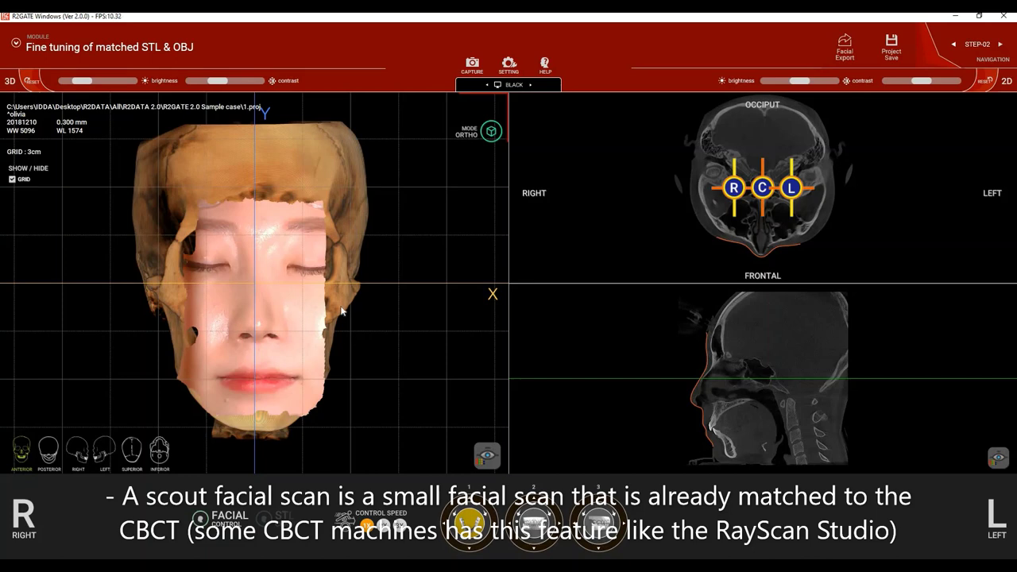
drag(232, 273, 220, 278)
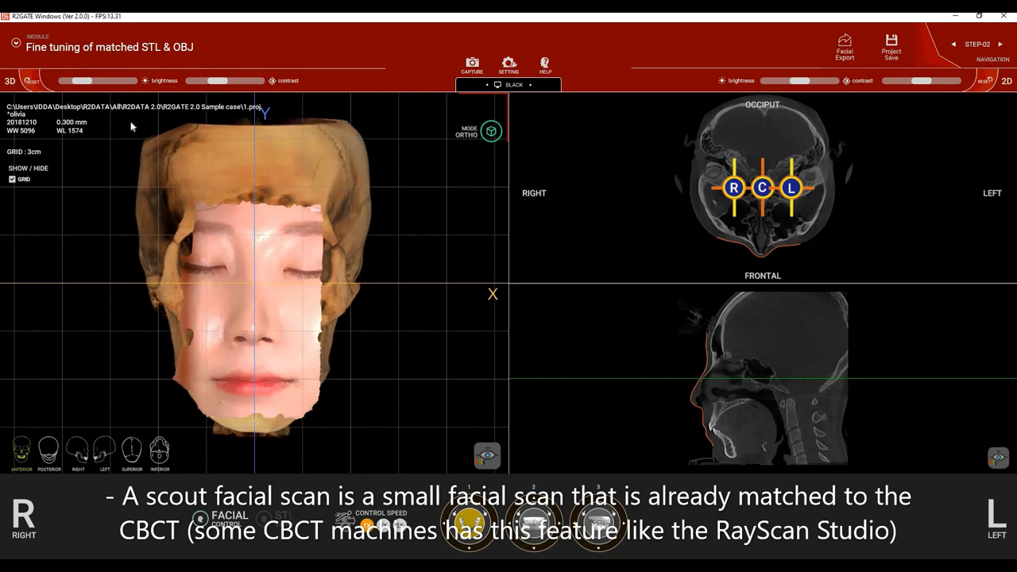
click(48, 47)
click(165, 166)
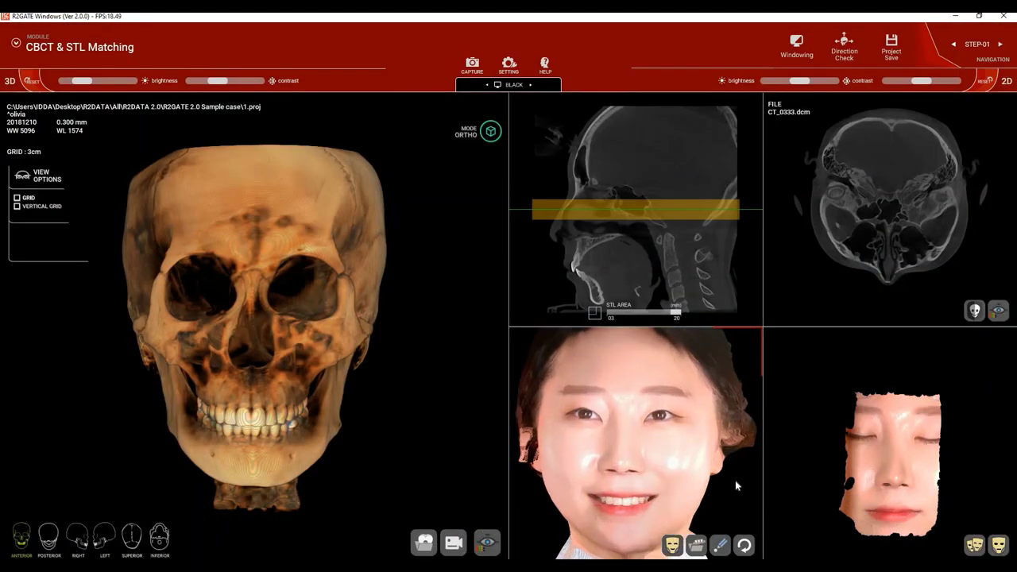
Place corresponding matching points on the smile and scout face scans, starting at the nose tip and continuing with both inner eye corners.
scroll(735, 479, up, 3)
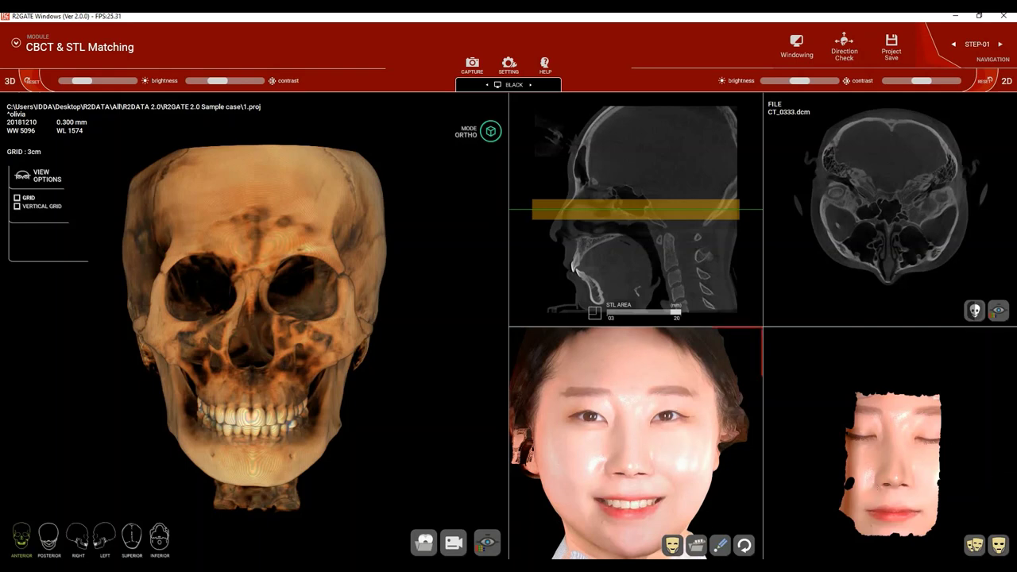
click(720, 546)
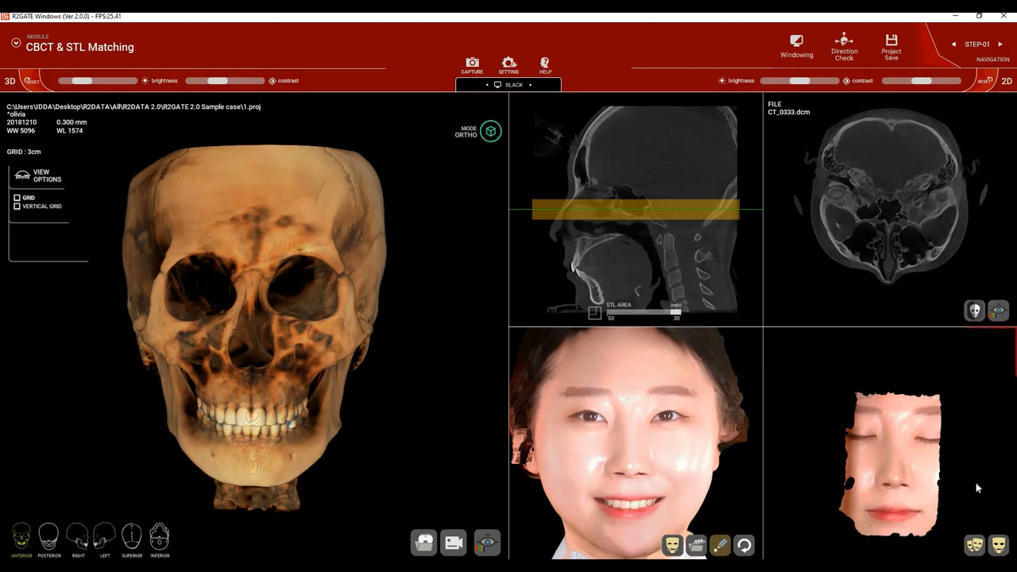
scroll(977, 487, up, 5)
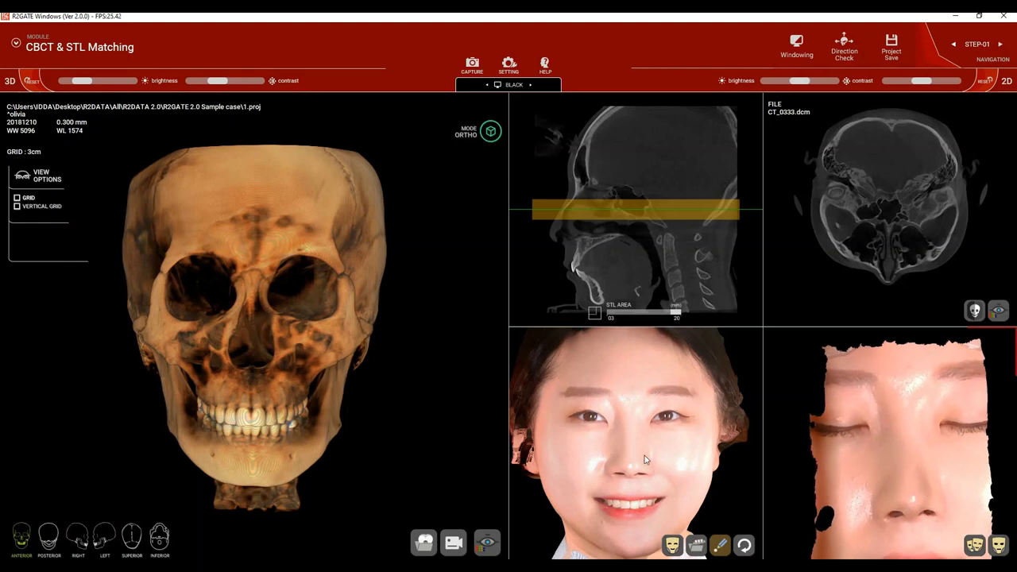
scroll(635, 495, up, 3)
scroll(636, 495, up, 2)
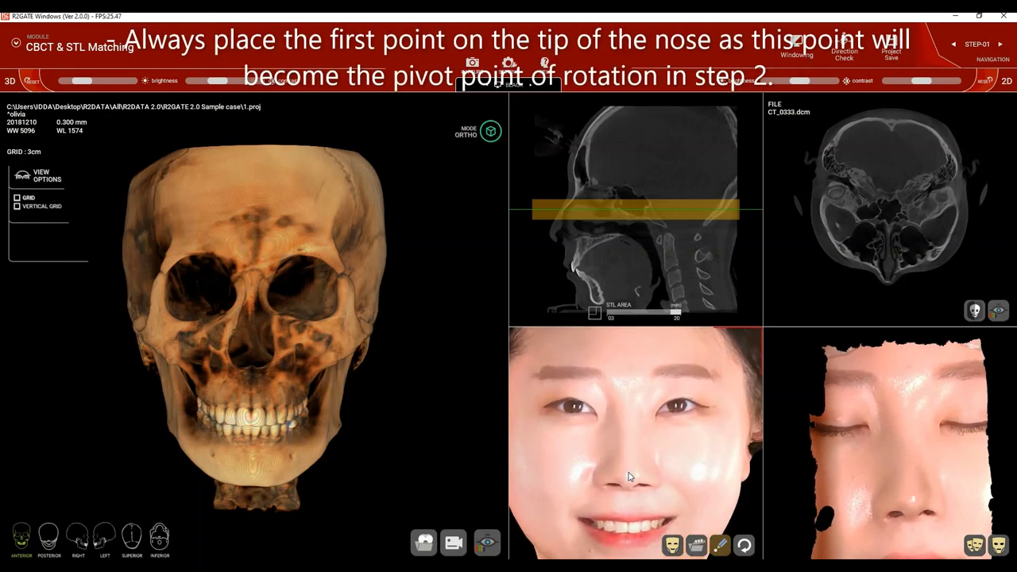
click(911, 499)
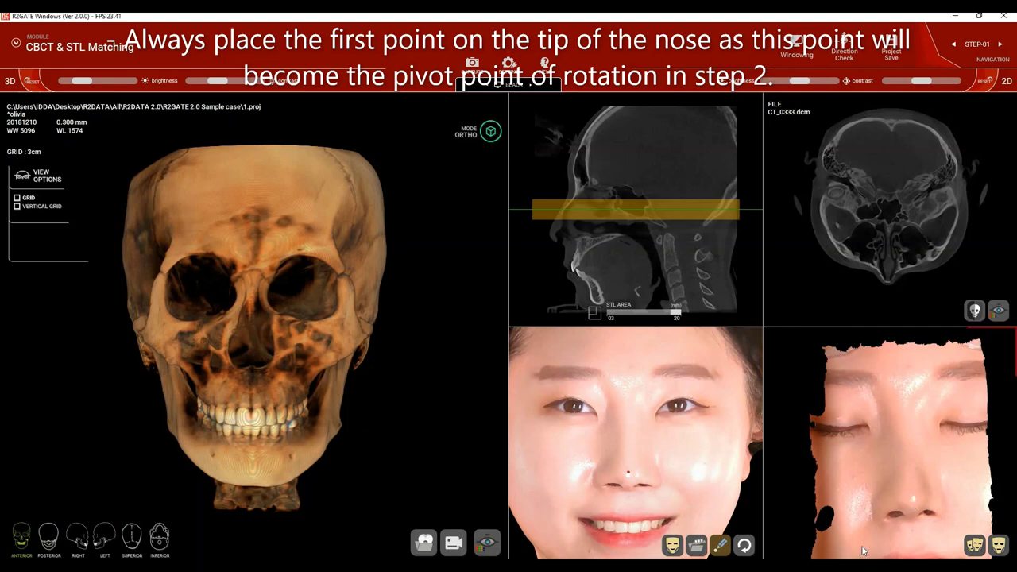
click(940, 425)
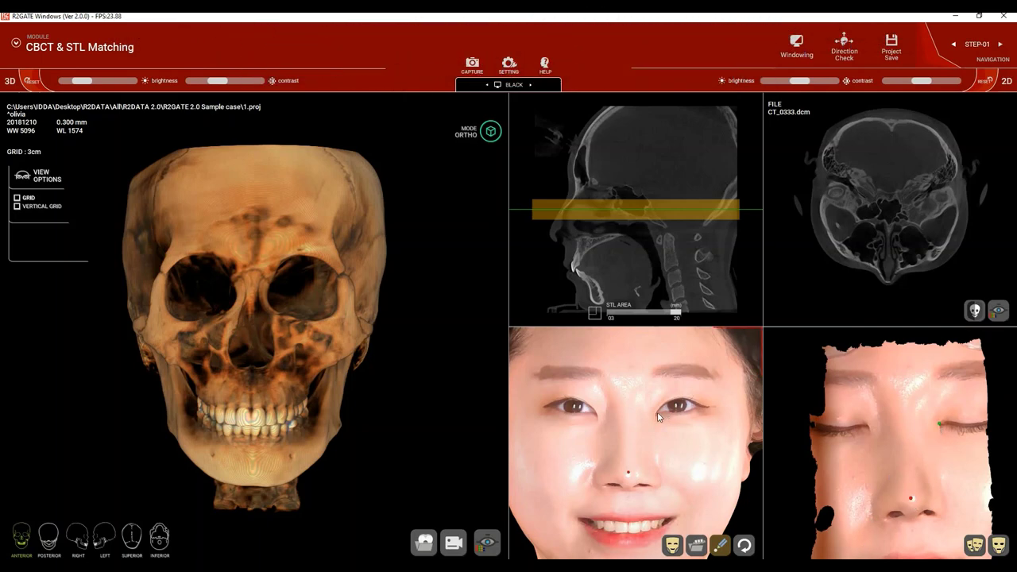
click(596, 414)
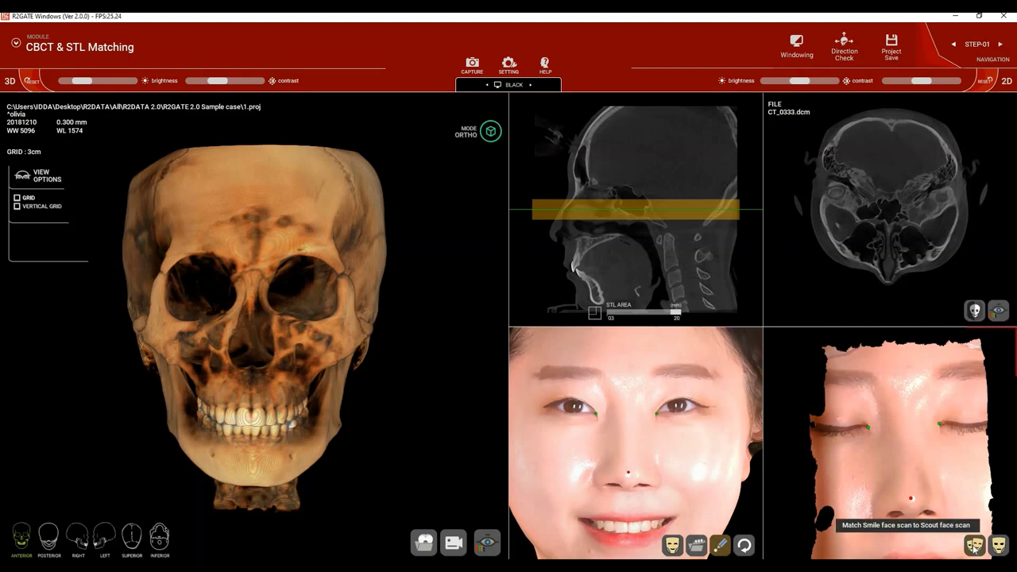
Match the smile face scan to the scout face scan using the placed dots, and adjust the smile scan's alpha over the skull.
click(974, 545)
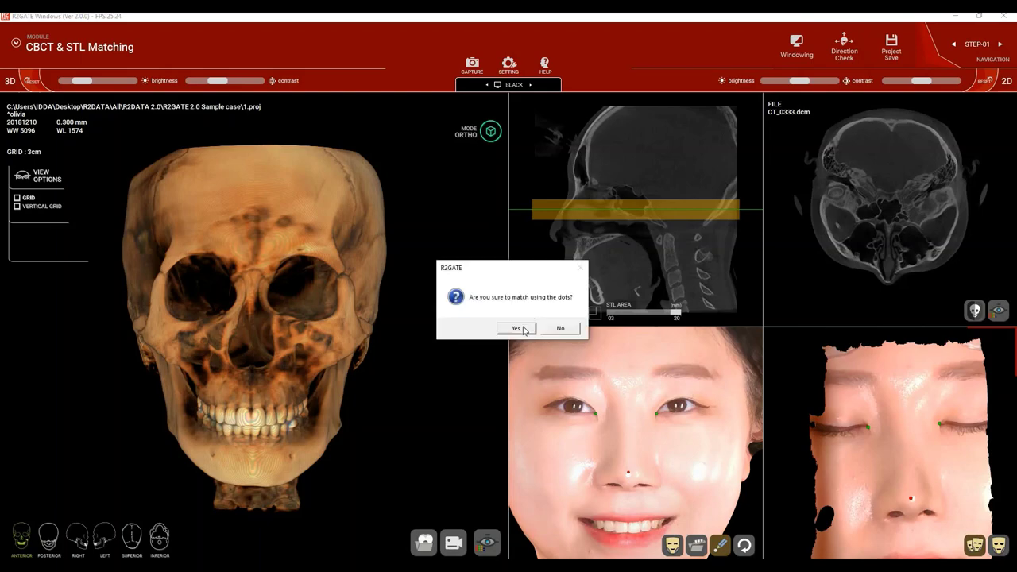
click(517, 329)
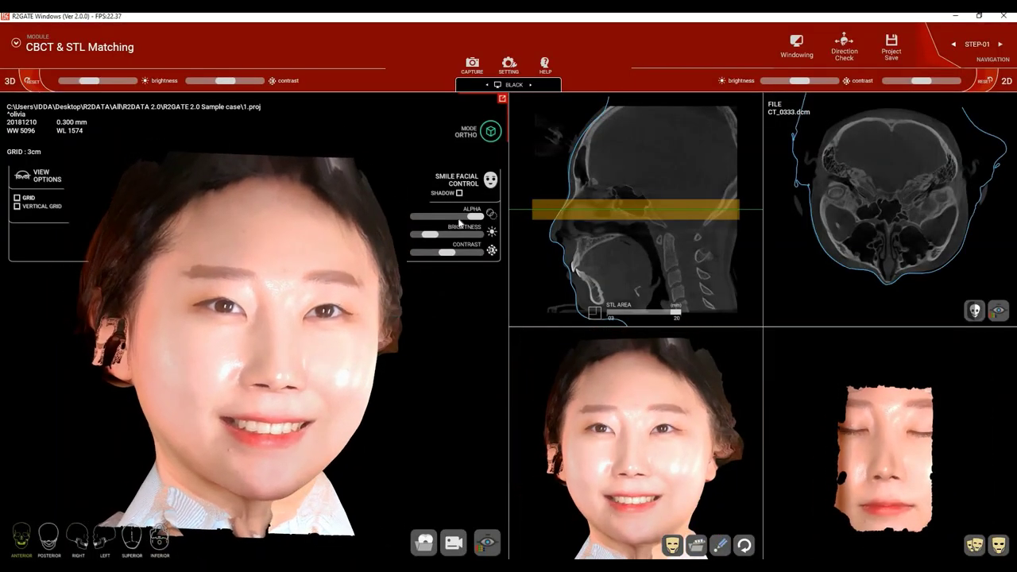
drag(459, 223, 487, 223)
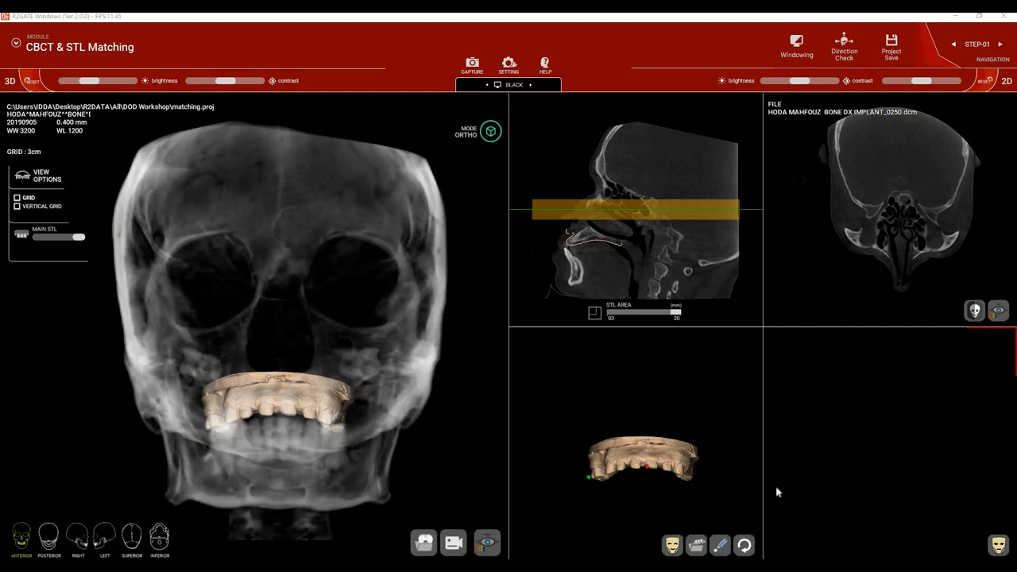
Load the patient's OBJ face scan from the matching proj folder as both the scout face scan and the smile face scan.
click(999, 546)
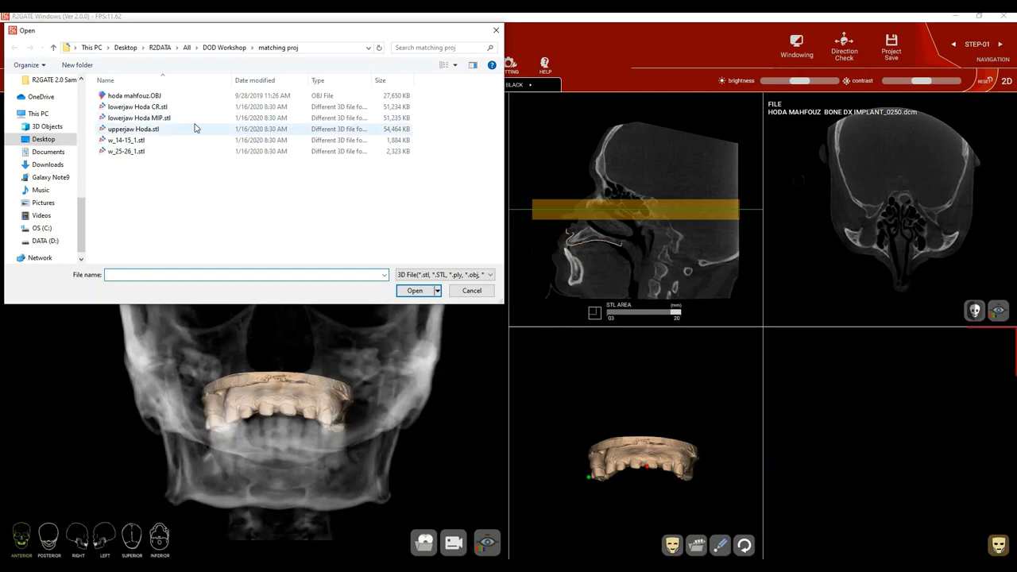
double_click(133, 96)
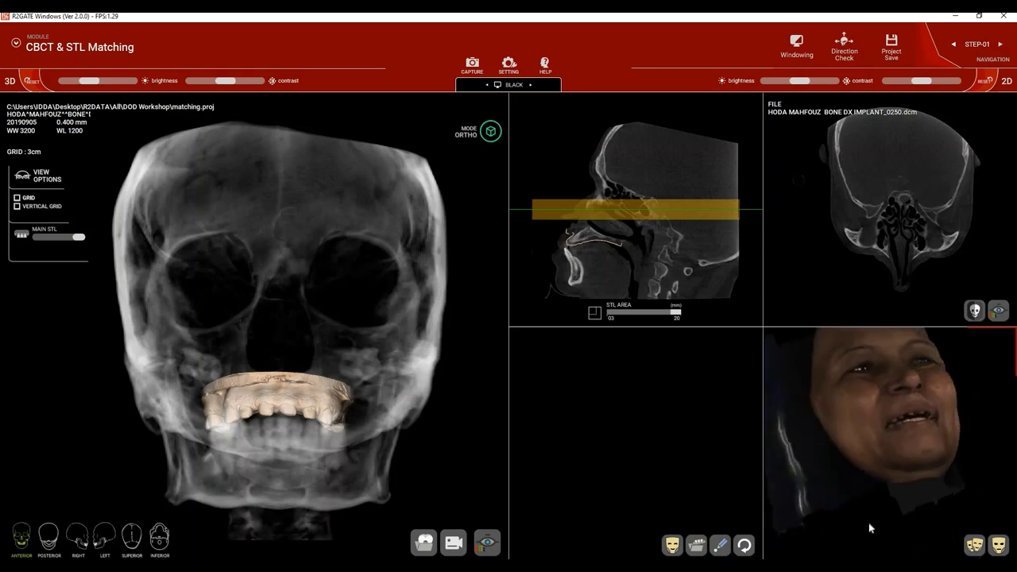
click(673, 545)
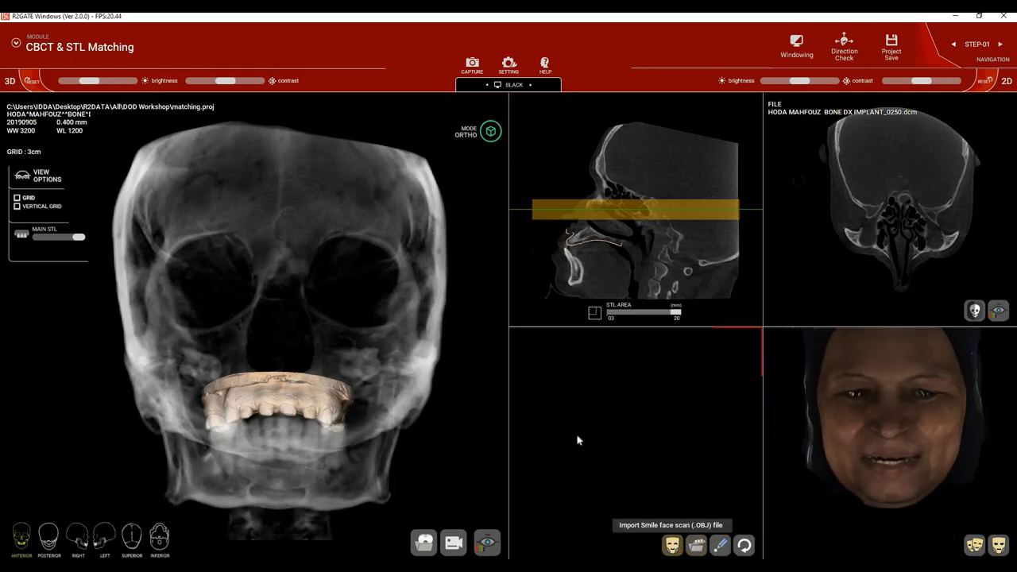
double_click(151, 96)
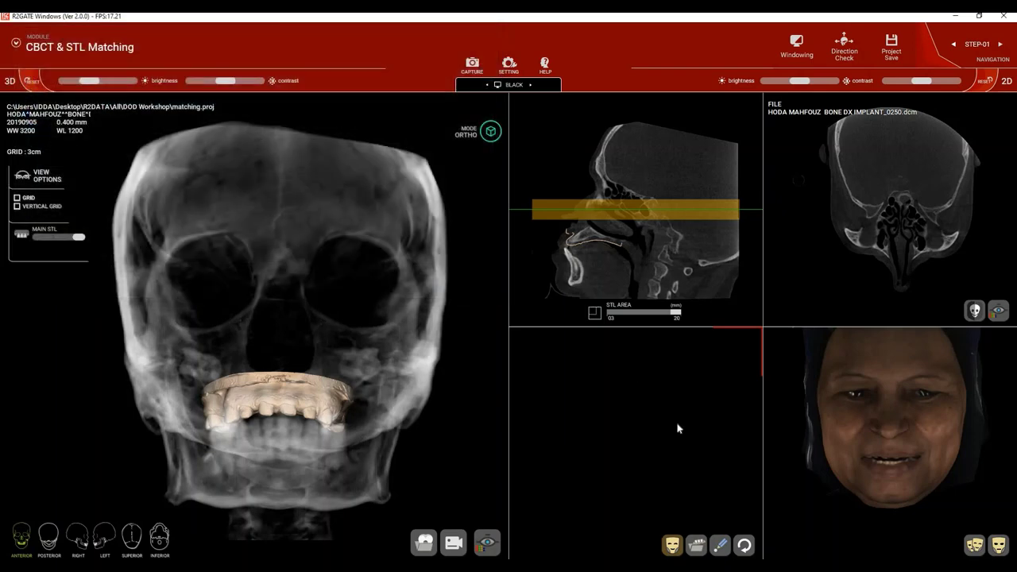
Orient both face scans to a frontal view and place the first matching point on the nose tip of each.
drag(664, 490, 624, 477)
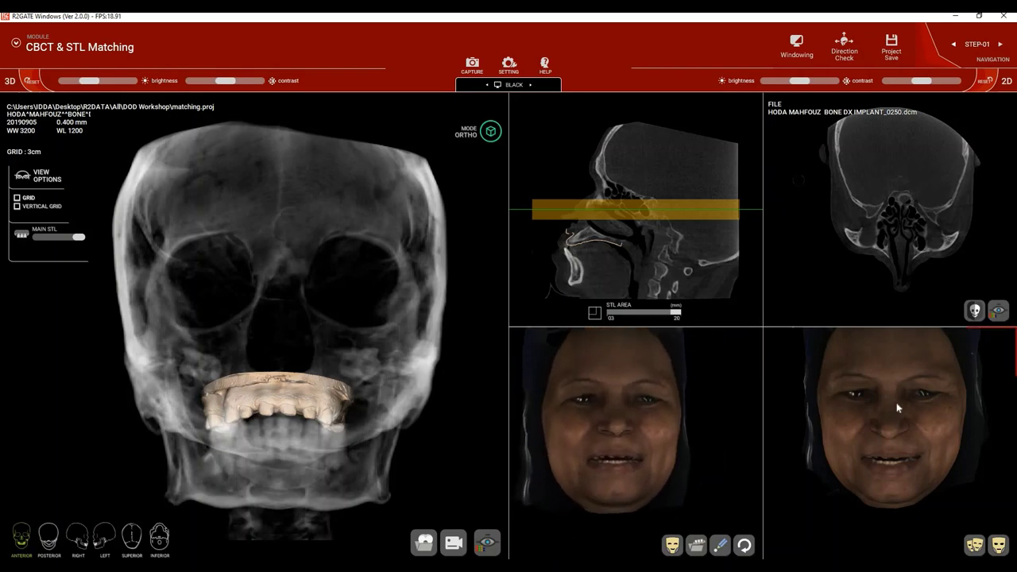
drag(897, 406, 968, 443)
right_drag(968, 443, 982, 512)
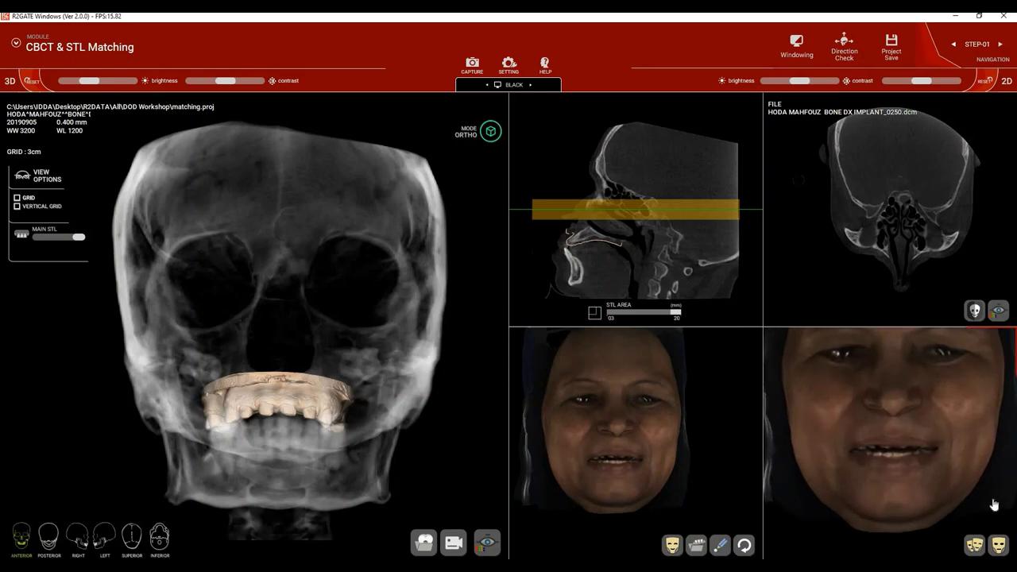
scroll(962, 485, up, 2)
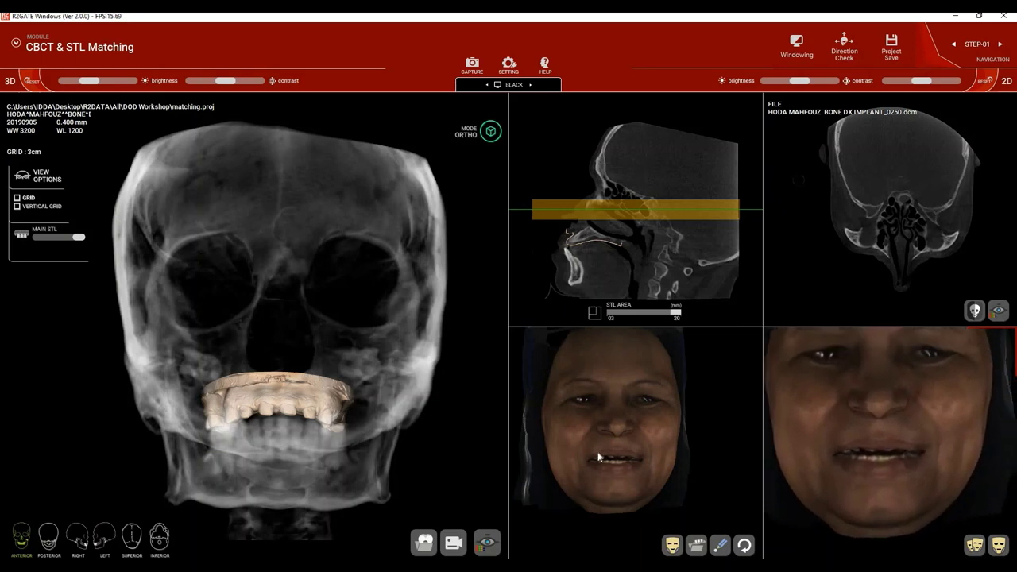
click(722, 429)
scroll(722, 430, up, 3)
drag(722, 426, 724, 423)
click(720, 545)
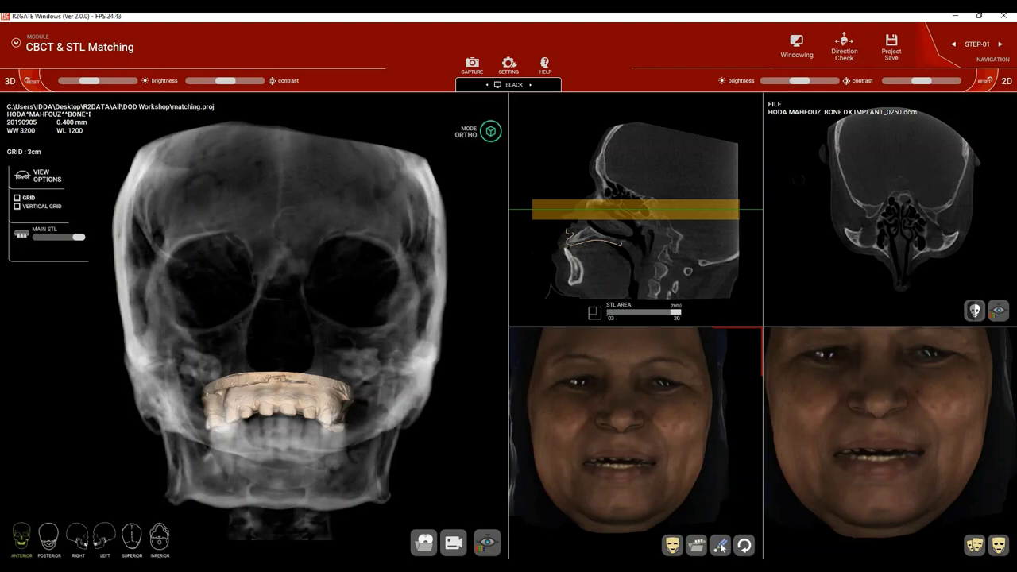
scroll(610, 450, up, 2)
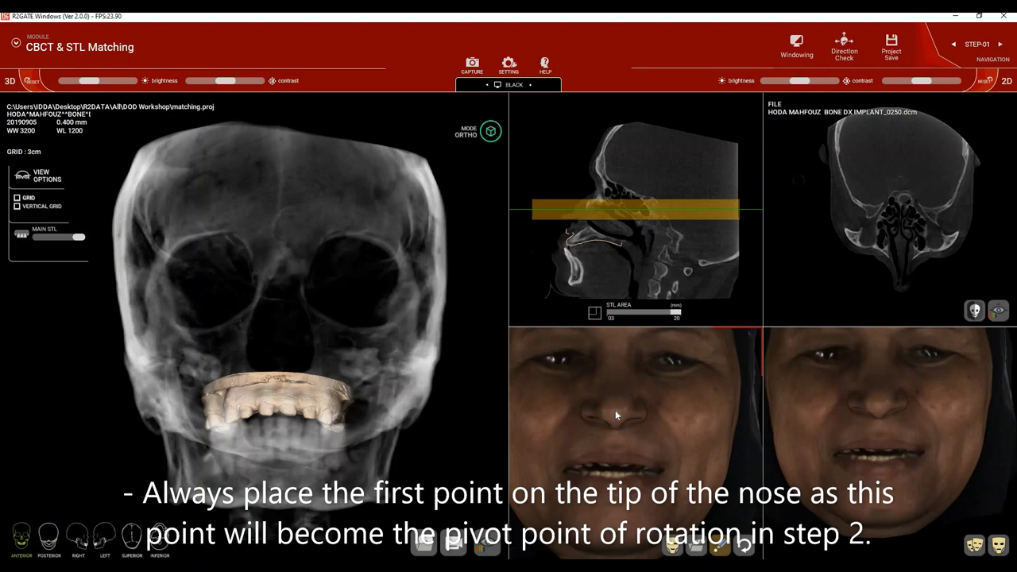
click(615, 410)
scroll(880, 398, up, 2)
click(880, 398)
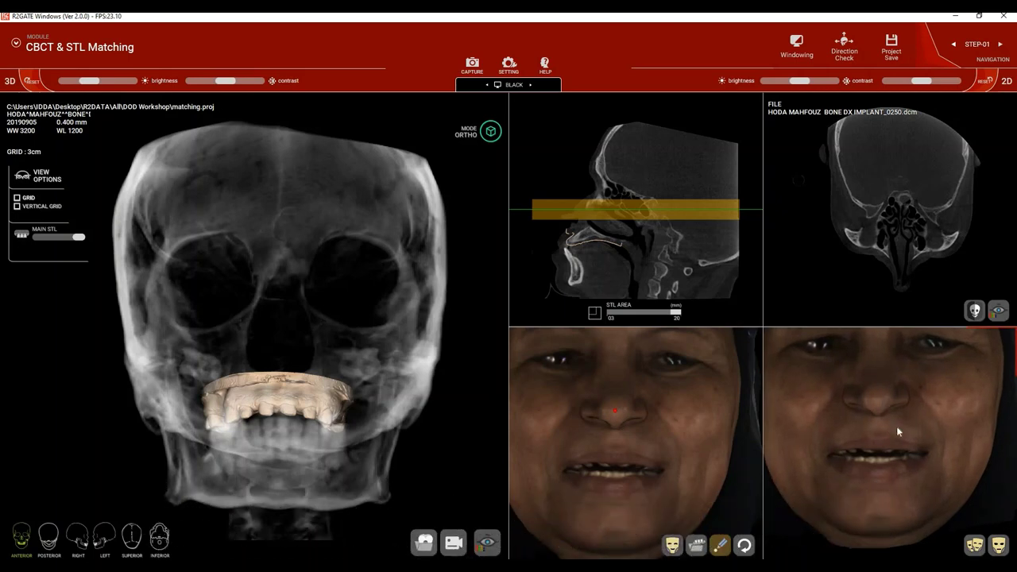
Place matching points on both outer eye corners of the two face scans, and match the scans using the dots.
middle_drag(987, 509, 972, 570)
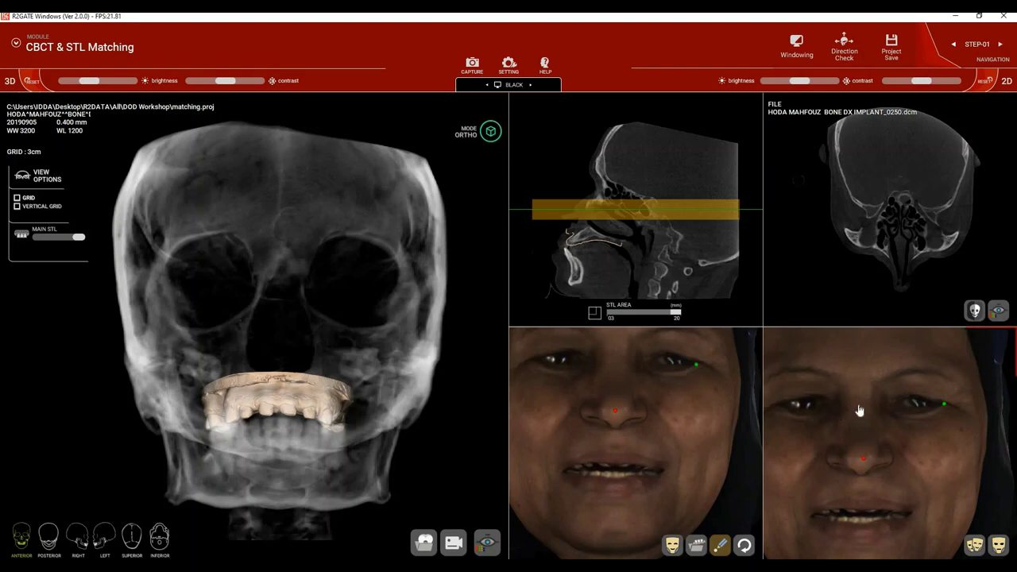
drag(859, 411, 807, 414)
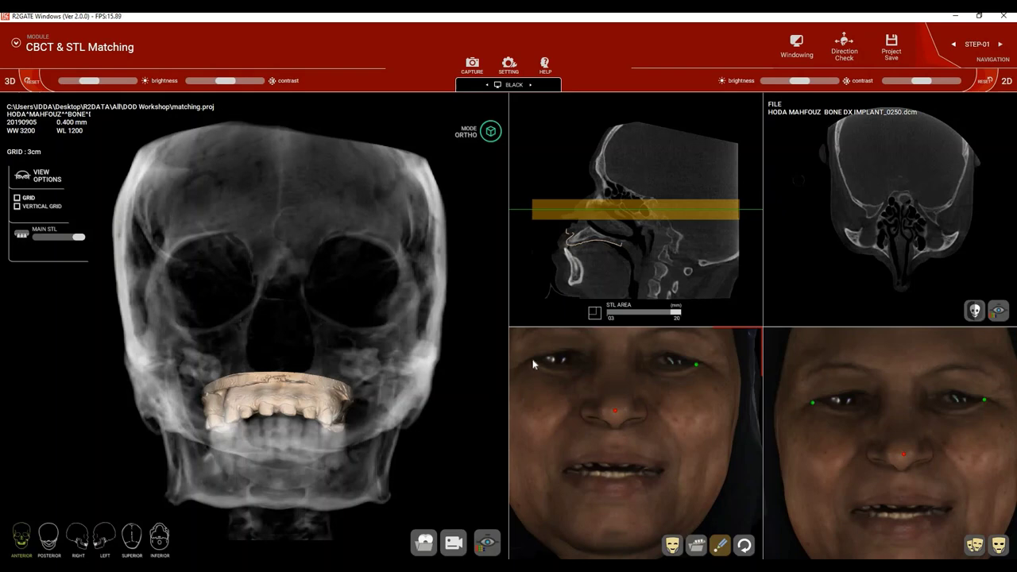
click(981, 547)
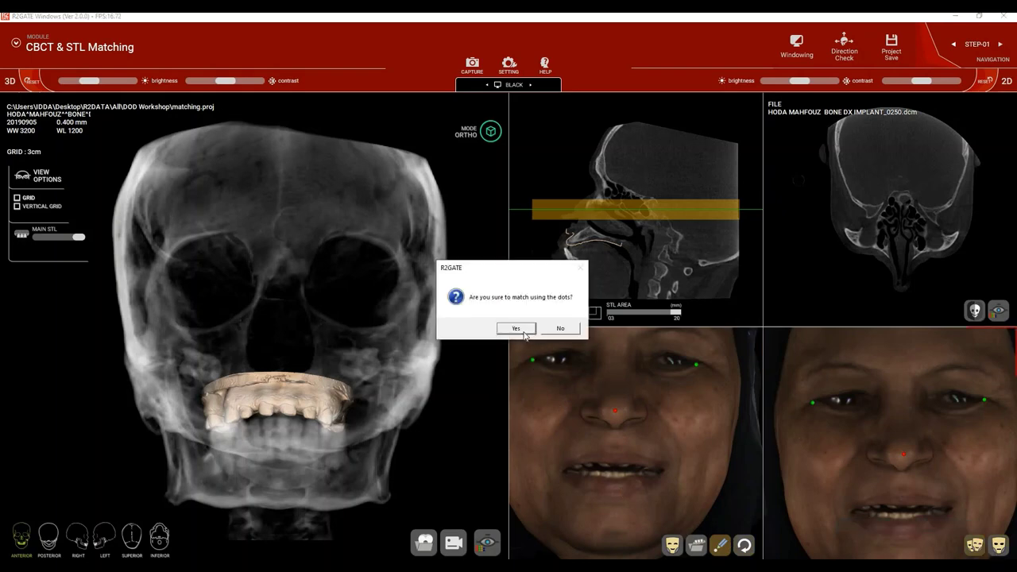
click(517, 329)
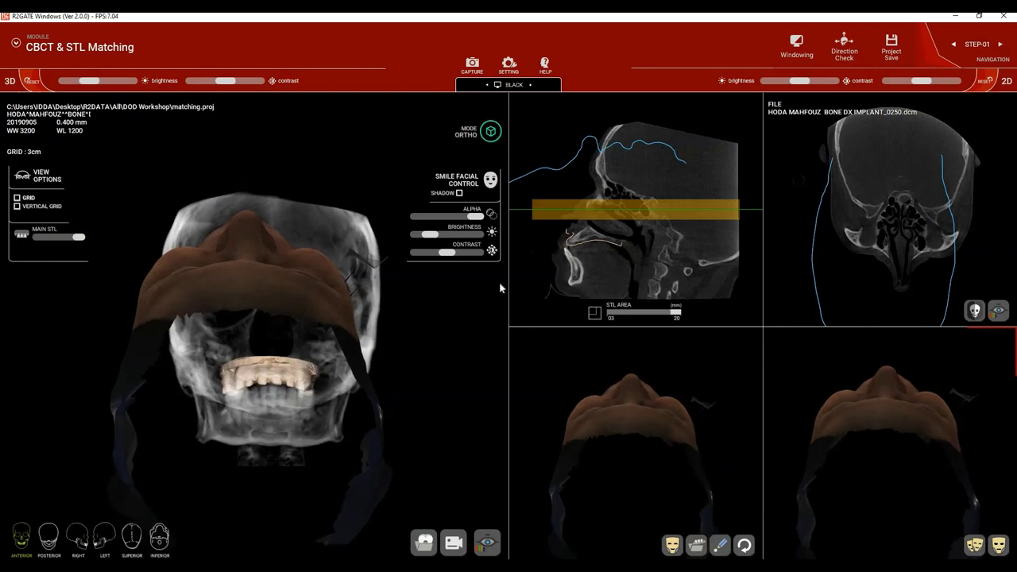
Go to Fine tuning of matched STL & OBJ and hide the scout face scan.
drag(340, 384, 324, 318)
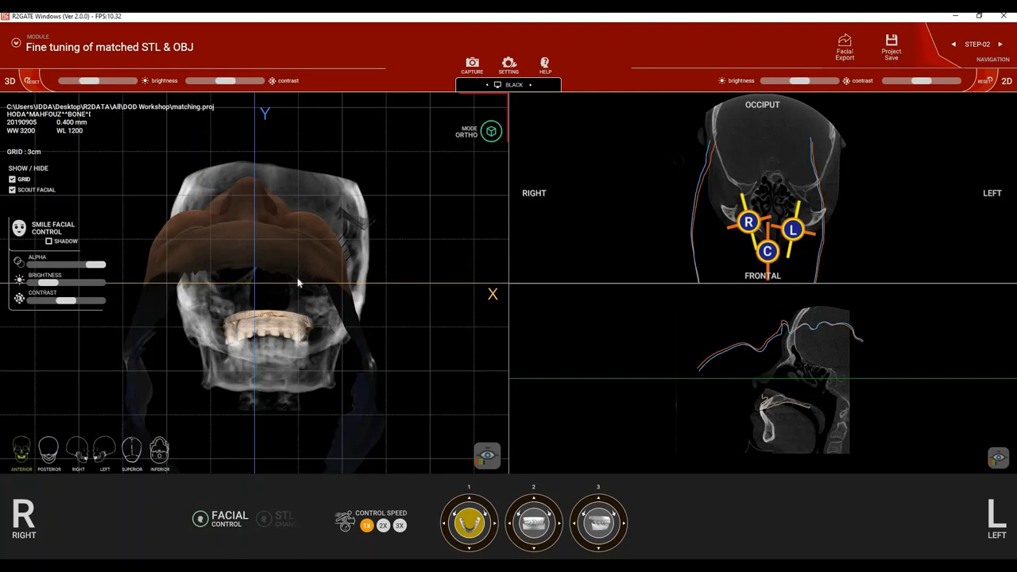
drag(301, 284, 255, 226)
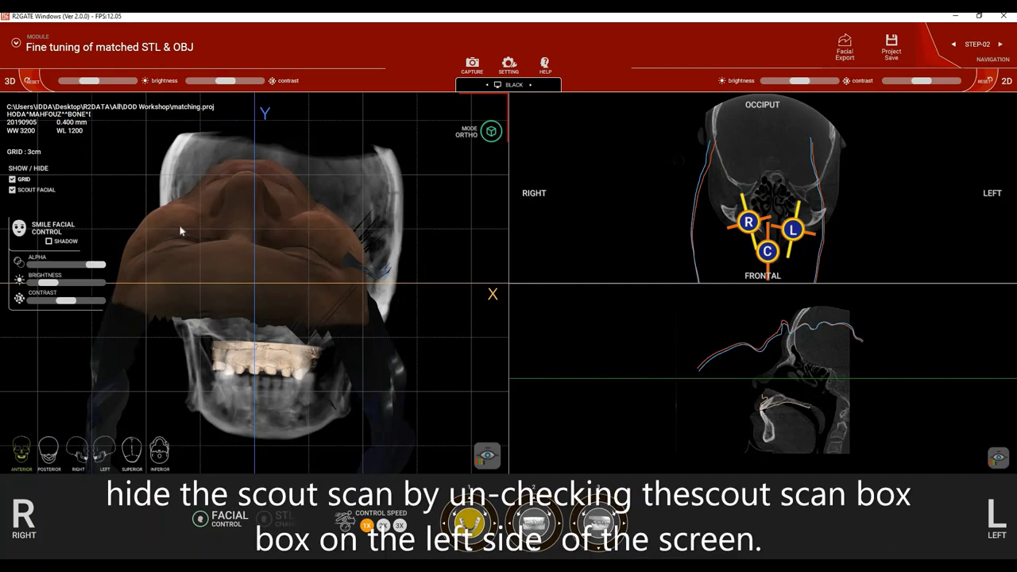
click(12, 191)
drag(286, 306, 268, 253)
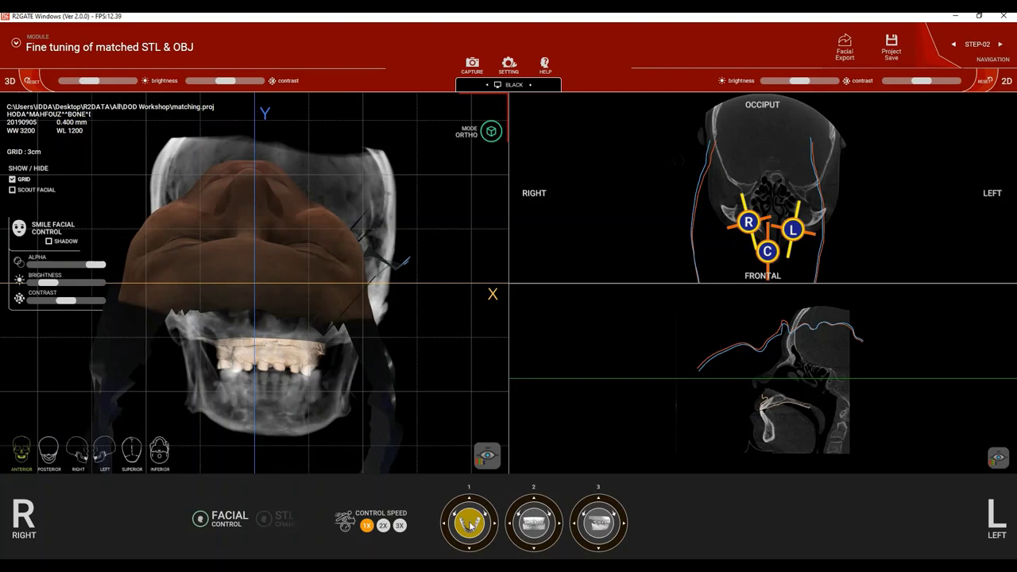
click(534, 525)
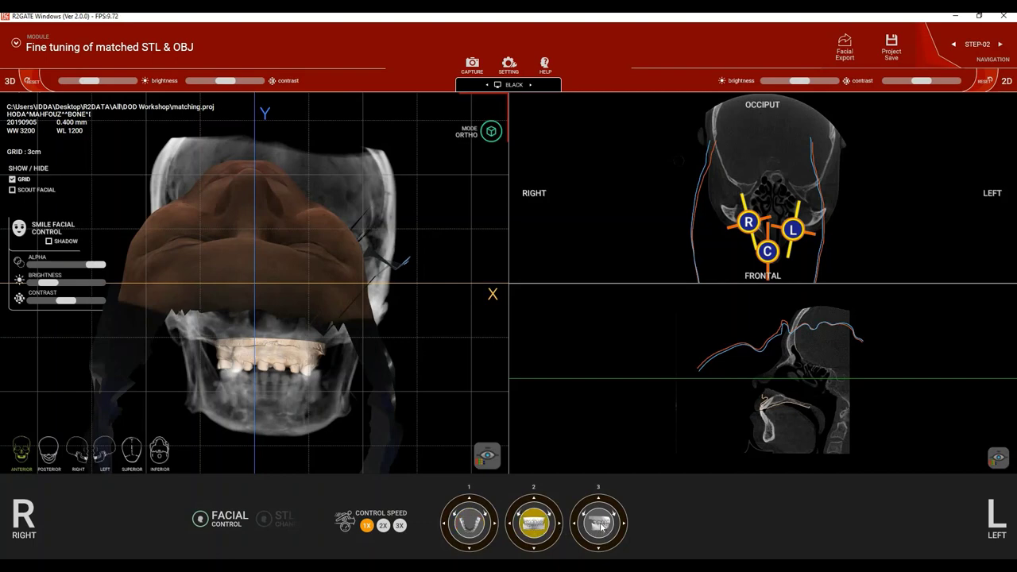
click(601, 526)
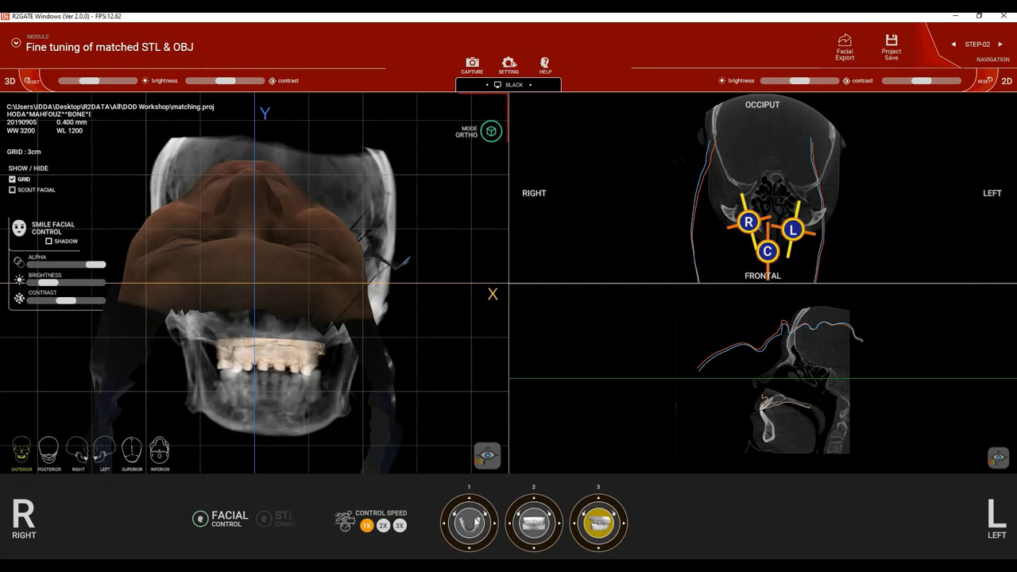
click(475, 521)
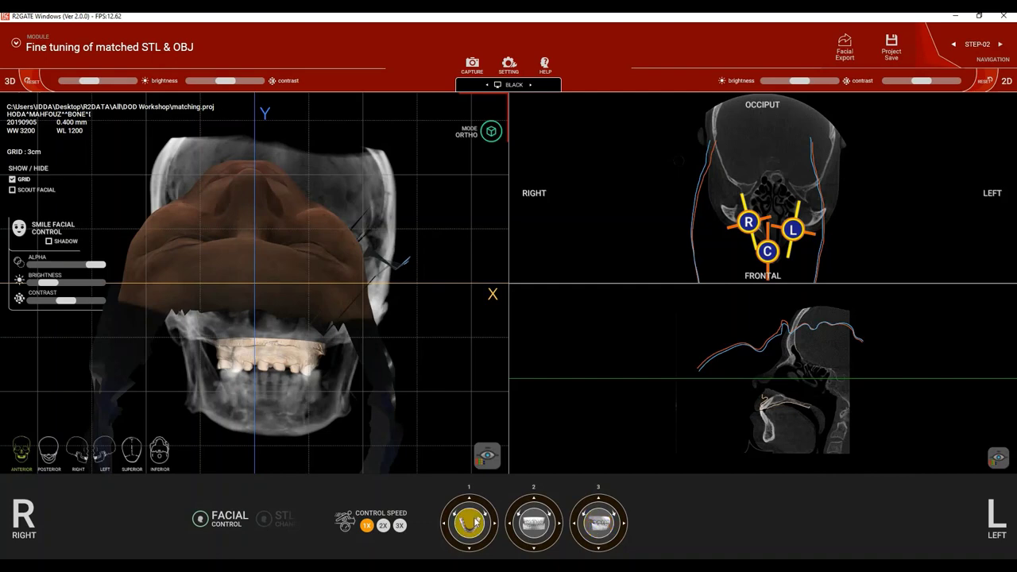
Set the control speed to 3X and rotate the smile face scan clockwise in the axial plane with control 1.
click(382, 526)
key(3)
click(486, 517)
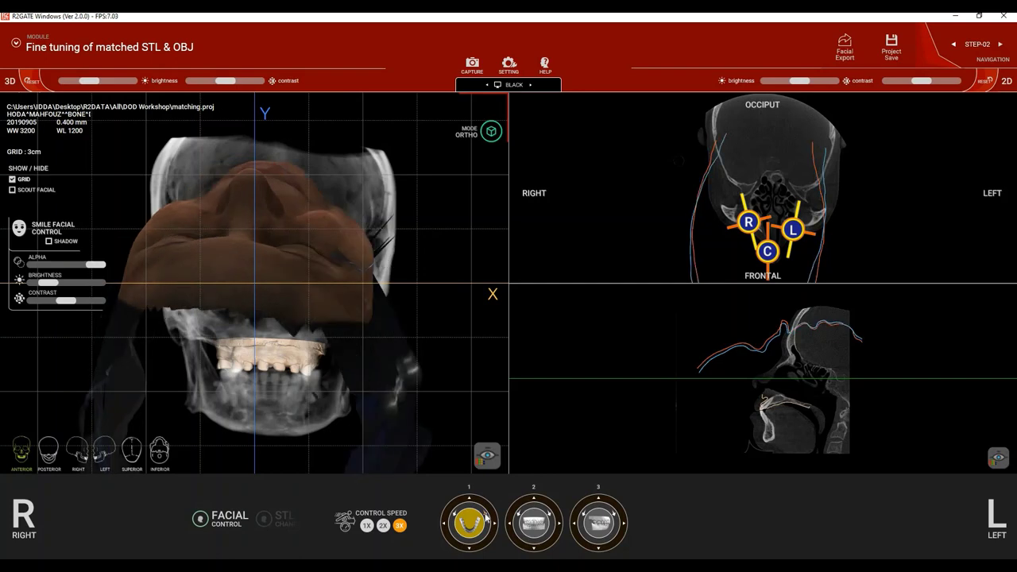
click(487, 517)
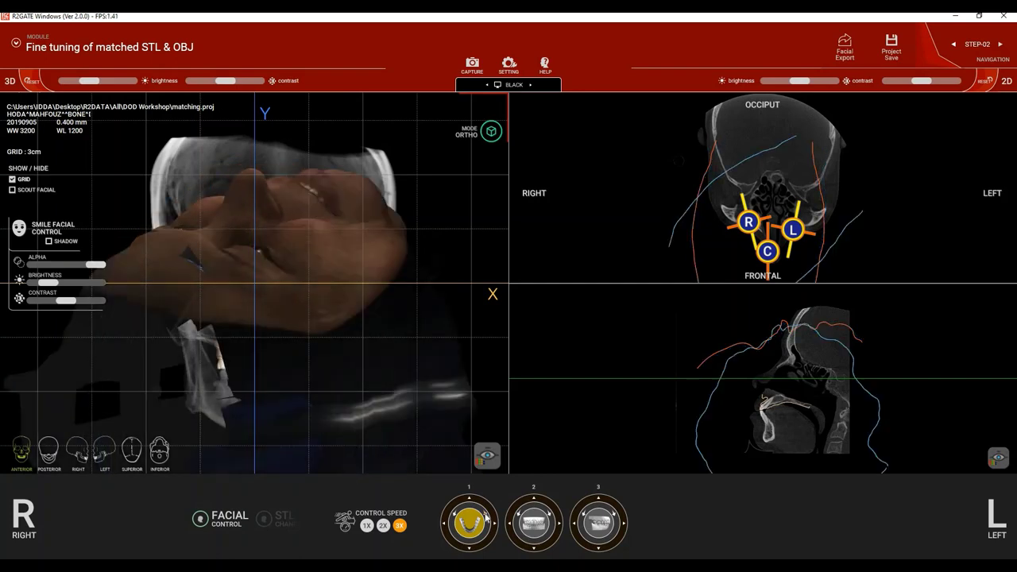
click(486, 517)
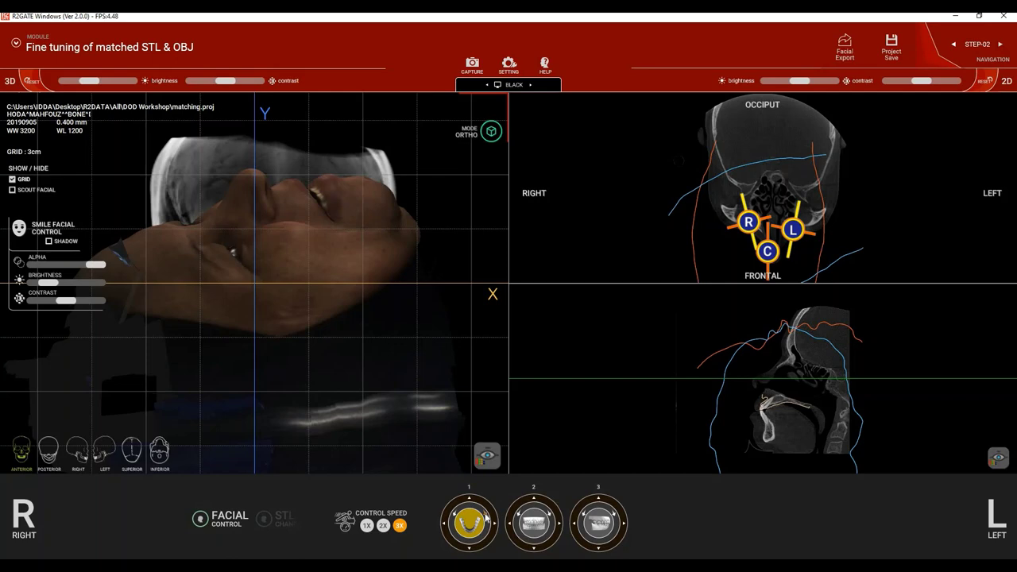
click(487, 517)
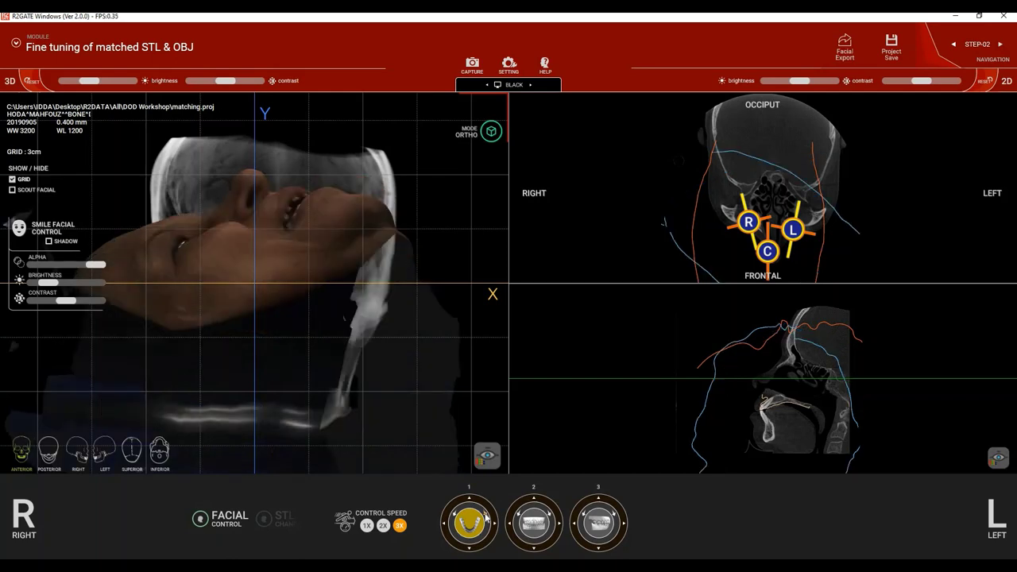
click(486, 517)
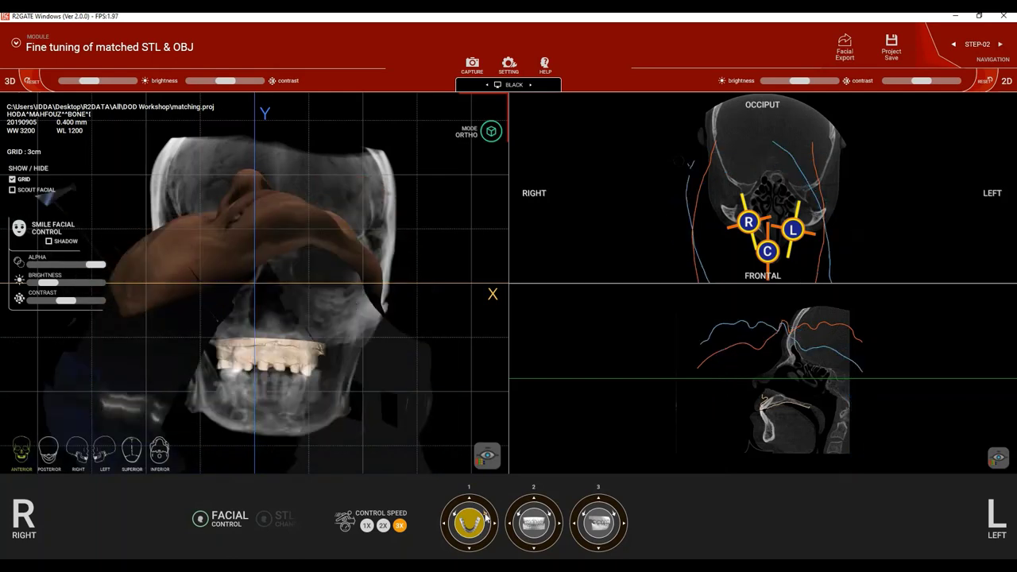
click(486, 518)
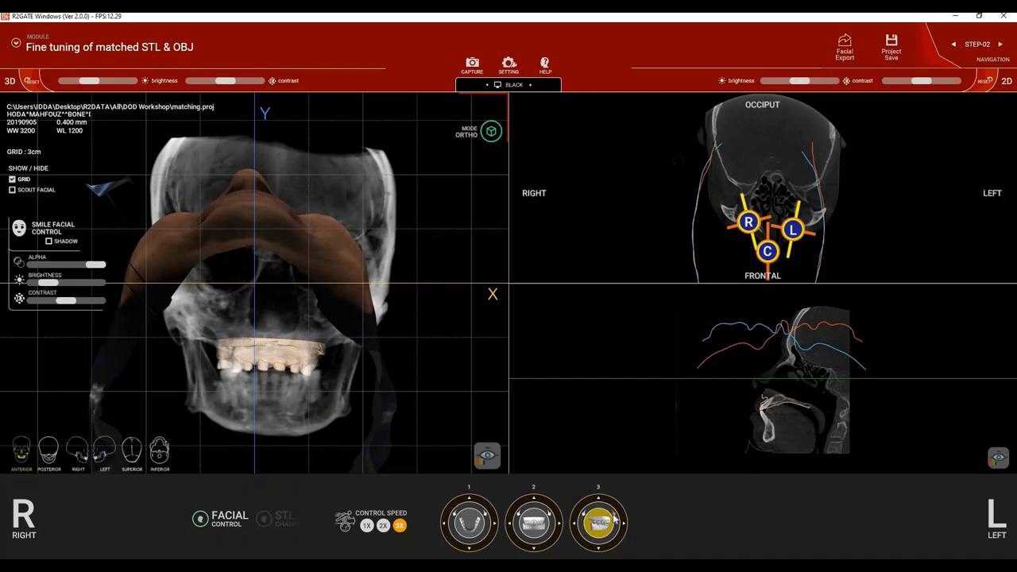
Rotate the smile face scan in the sagittal plane with control 3 until the face is upright and looking forward.
click(613, 518)
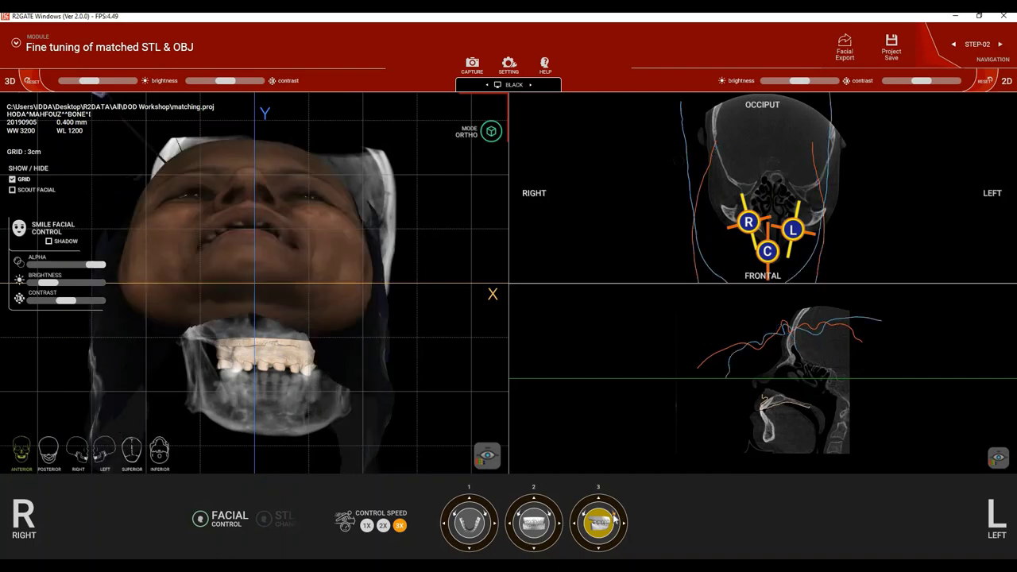
click(614, 518)
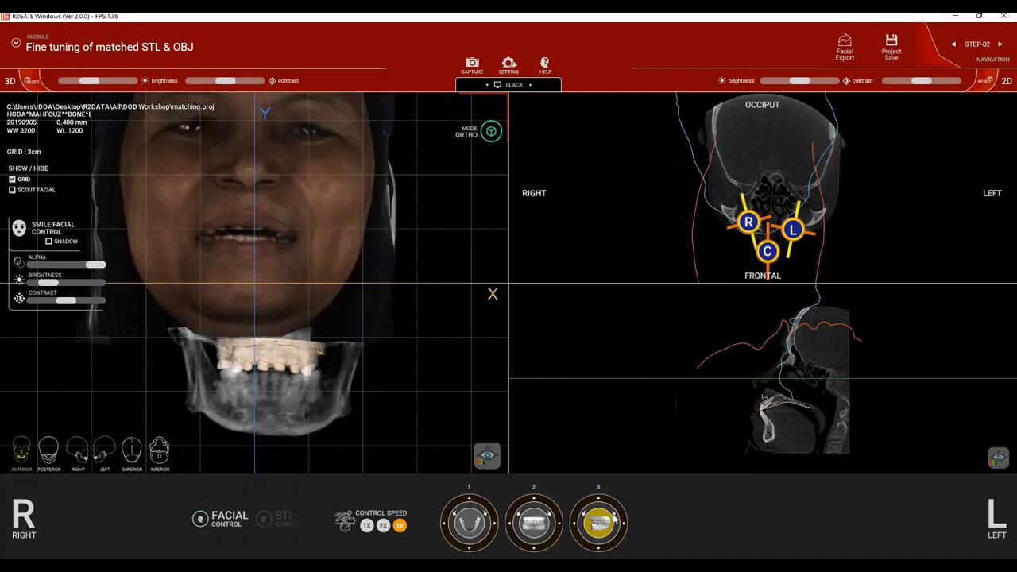
click(613, 518)
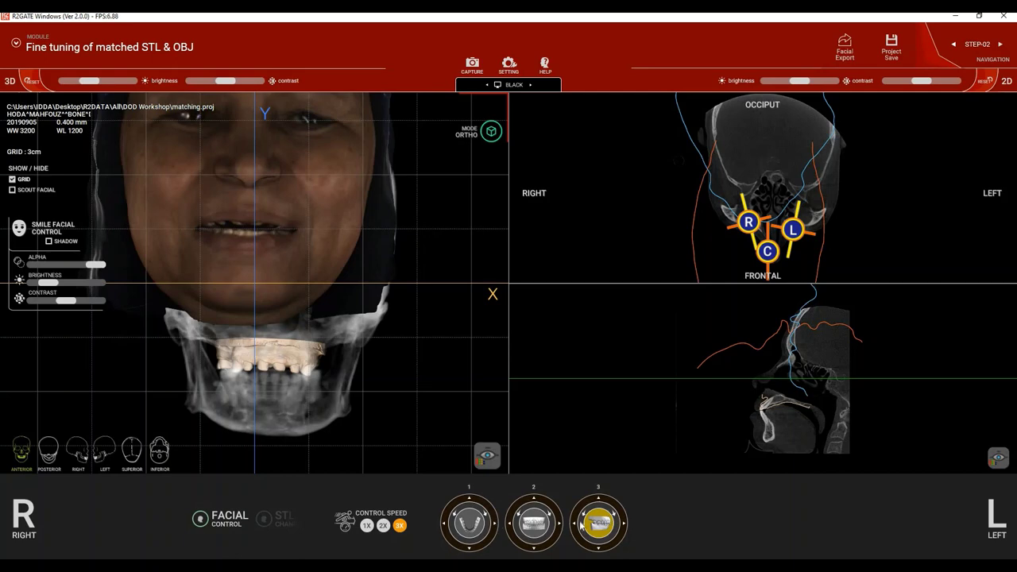
Move the smile face scan down with control 2 at control speed 3X until its mouth reaches the level of the upper teeth.
click(534, 524)
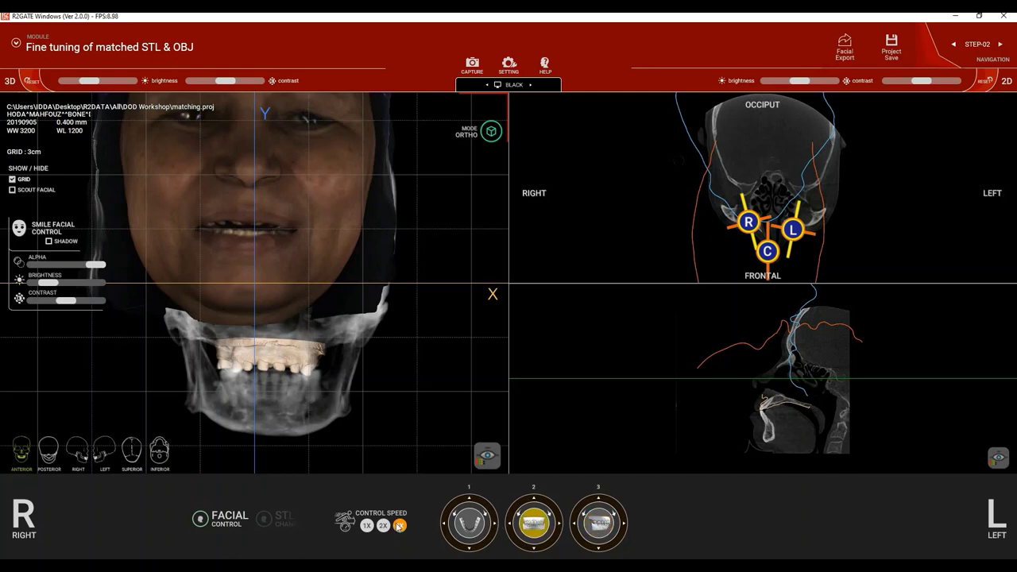
click(535, 548)
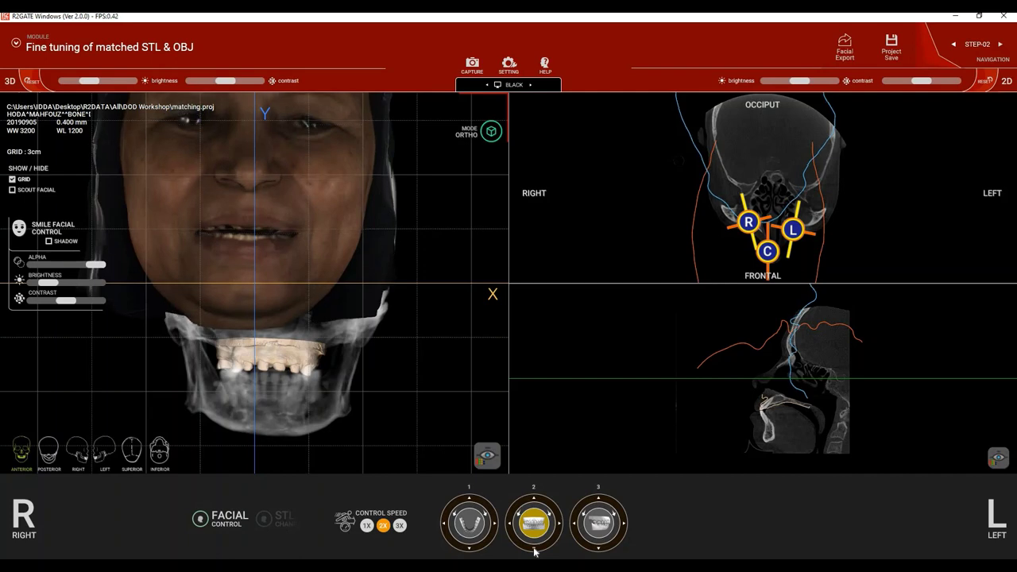
click(534, 549)
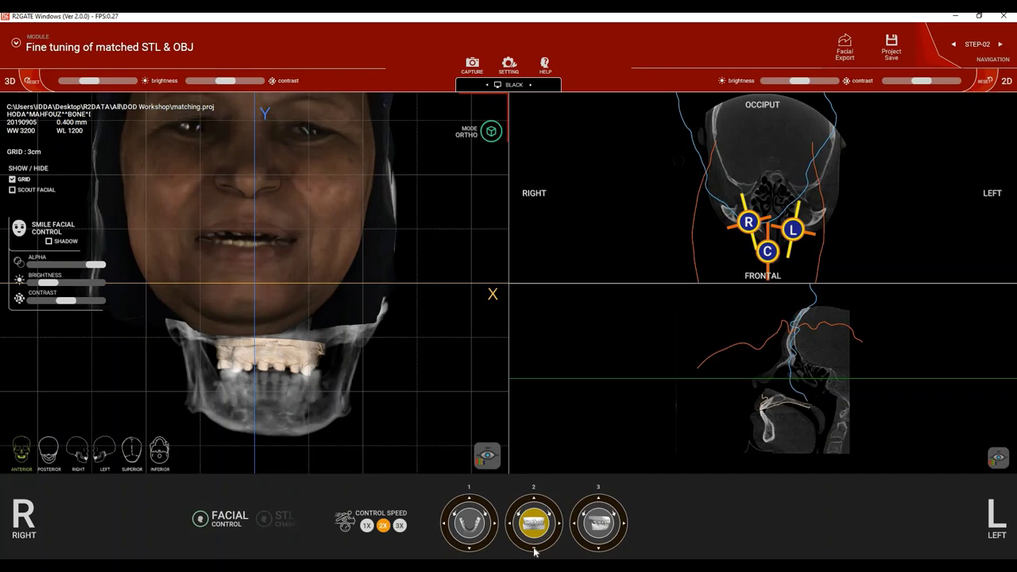
click(401, 526)
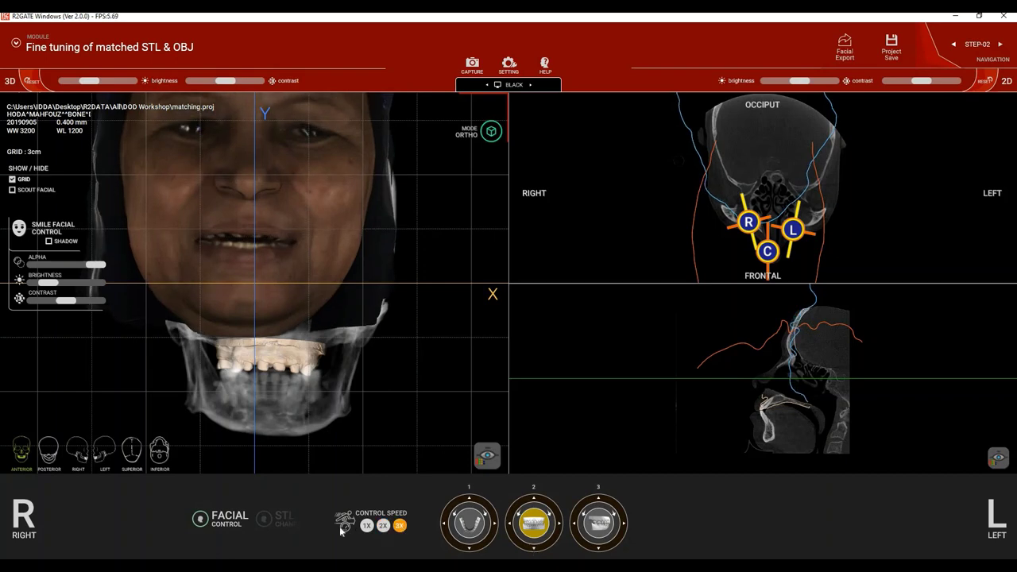
click(534, 547)
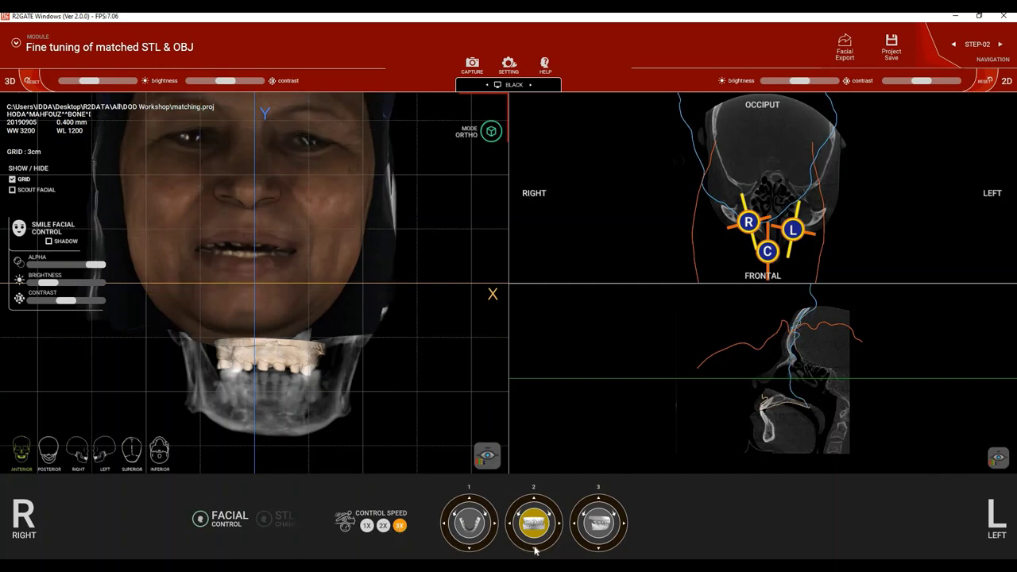
click(535, 547)
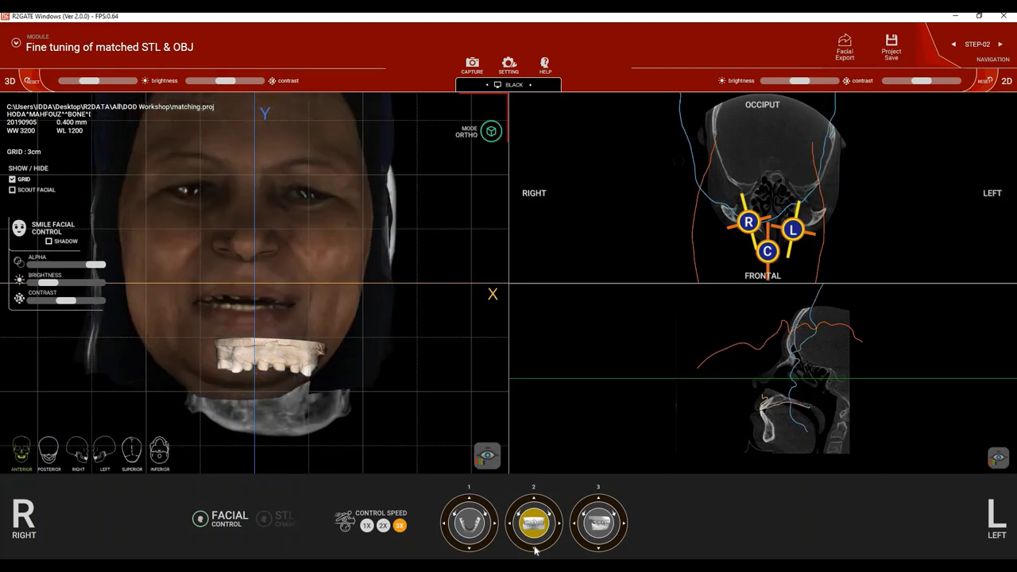
click(535, 548)
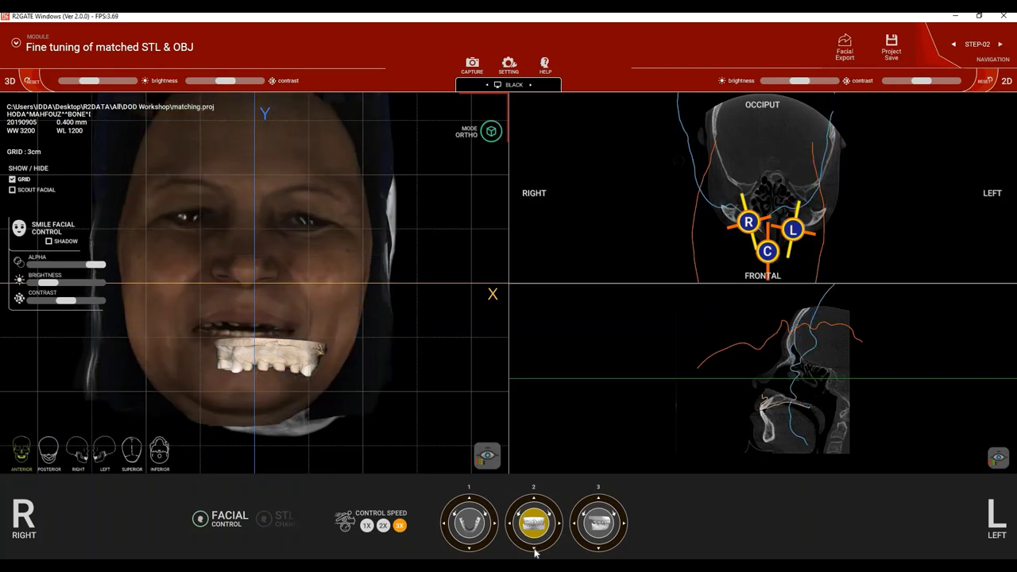
click(535, 549)
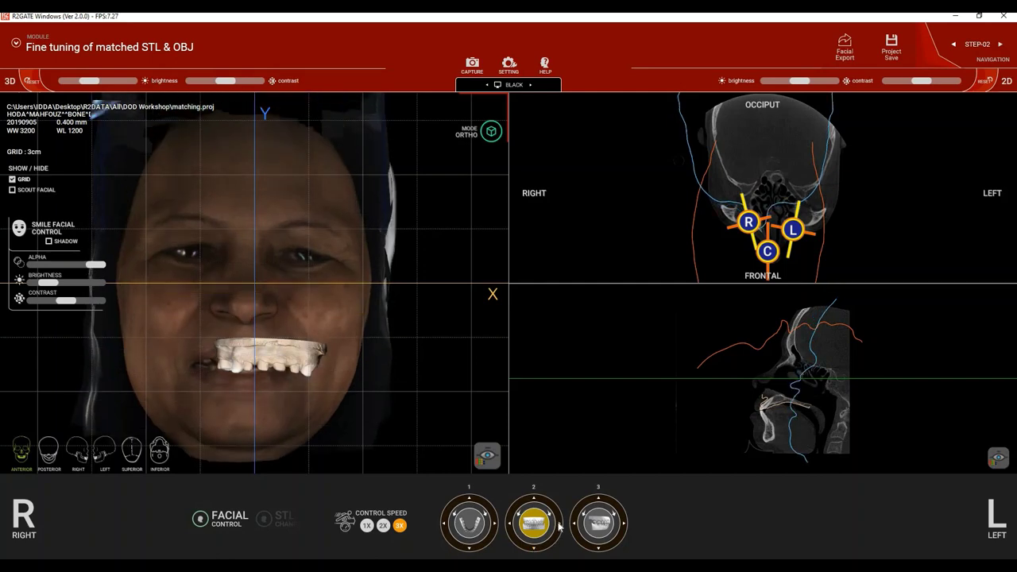
Shift the smile face scan towards the patient's left over the upper arch and reduce its alpha to compare it with the skull.
click(559, 526)
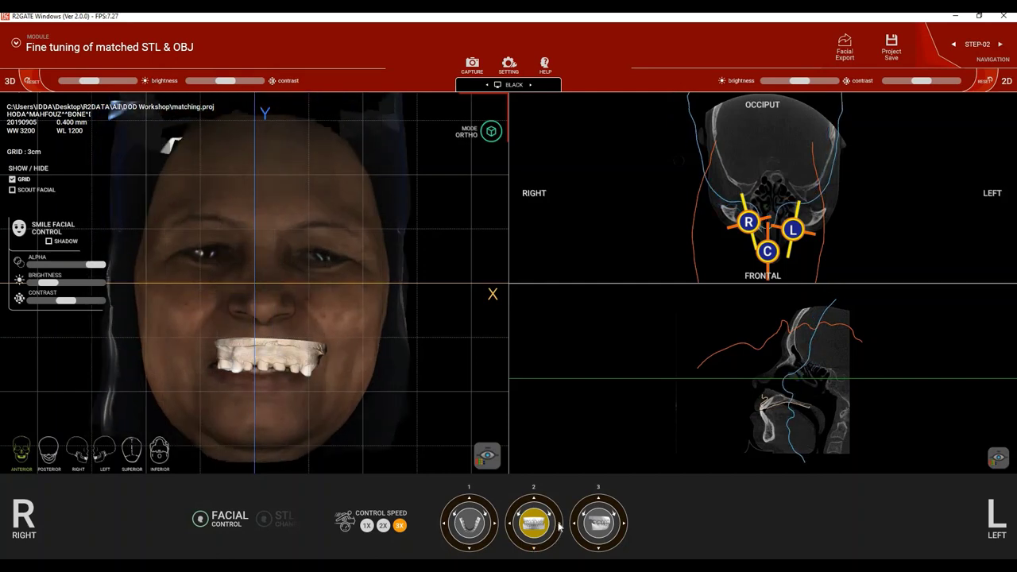
click(560, 526)
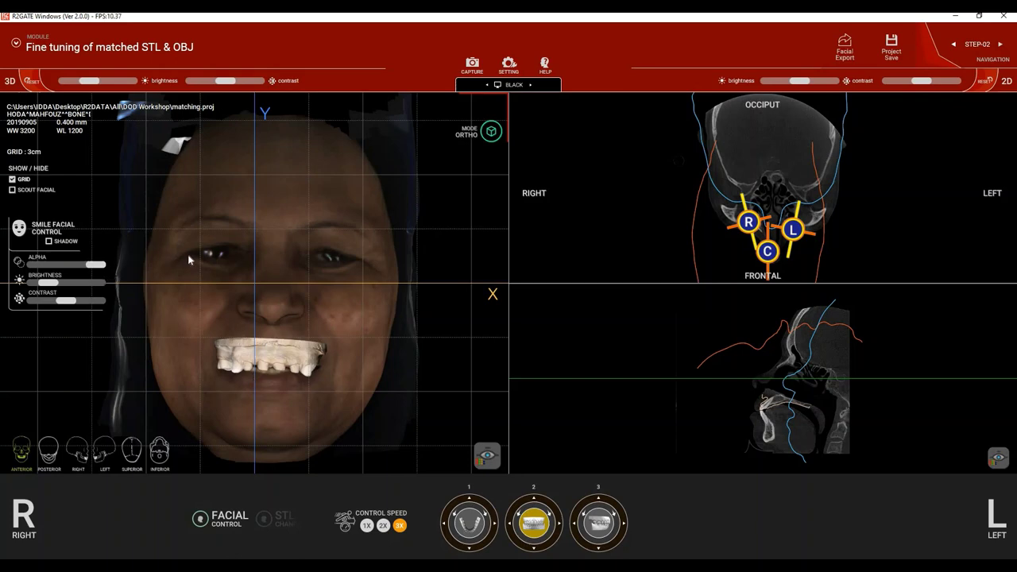
drag(95, 267, 74, 303)
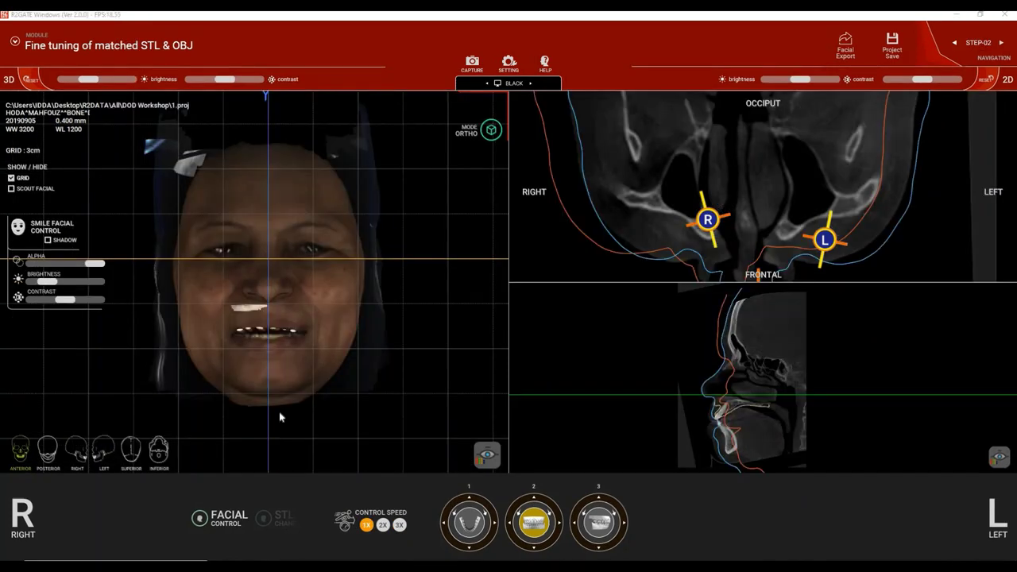
Lower the smile face scan's alpha to check its teeth against the CBCT and the X and Y reference lines, and restore it.
scroll(262, 345, up, 3)
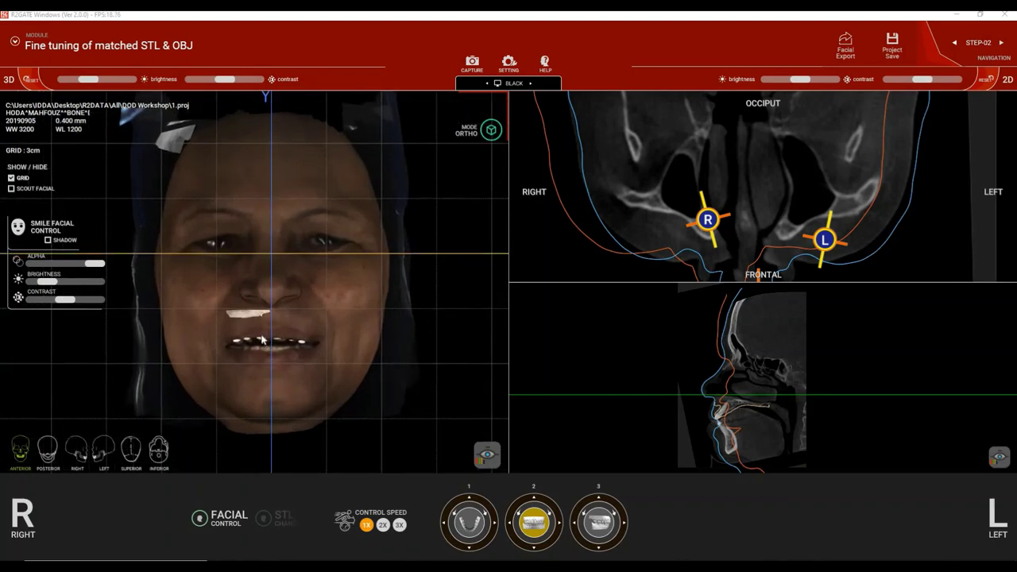
scroll(70, 267, up, 2)
click(78, 265)
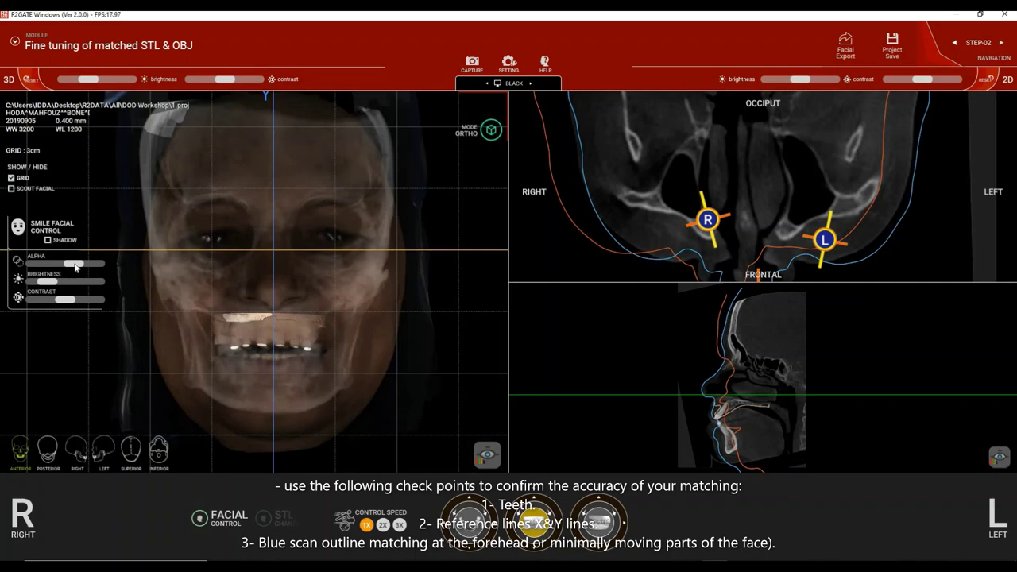
mouse_move(76, 266)
mouse_down()
mouse_move(36, 268)
mouse_move(94, 265)
mouse_up()
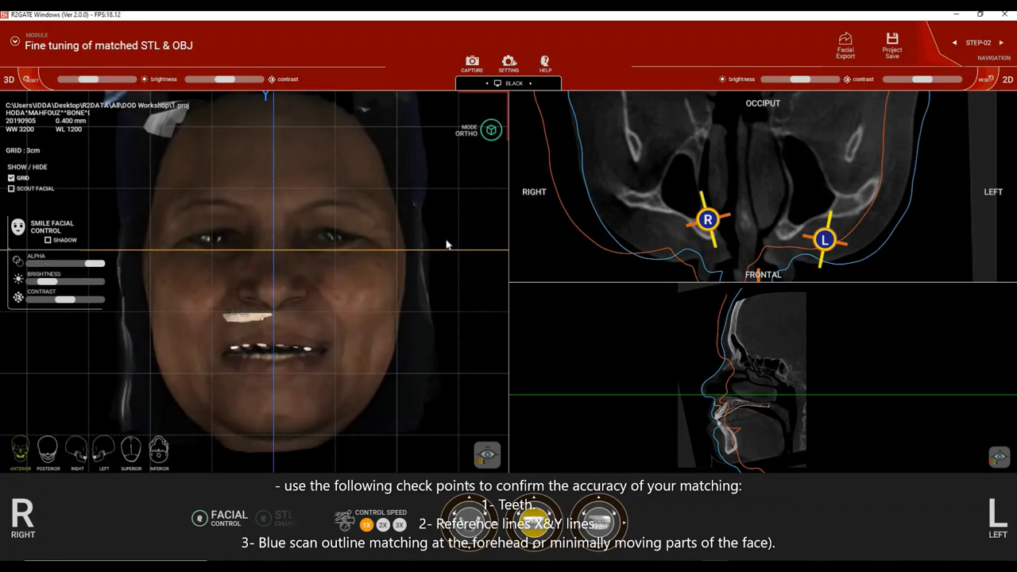
Examine how the blue scan outline follows the forehead and other minimally moving parts of the face in the sagittal slice.
scroll(788, 343, up, 1)
scroll(787, 347, up, 6)
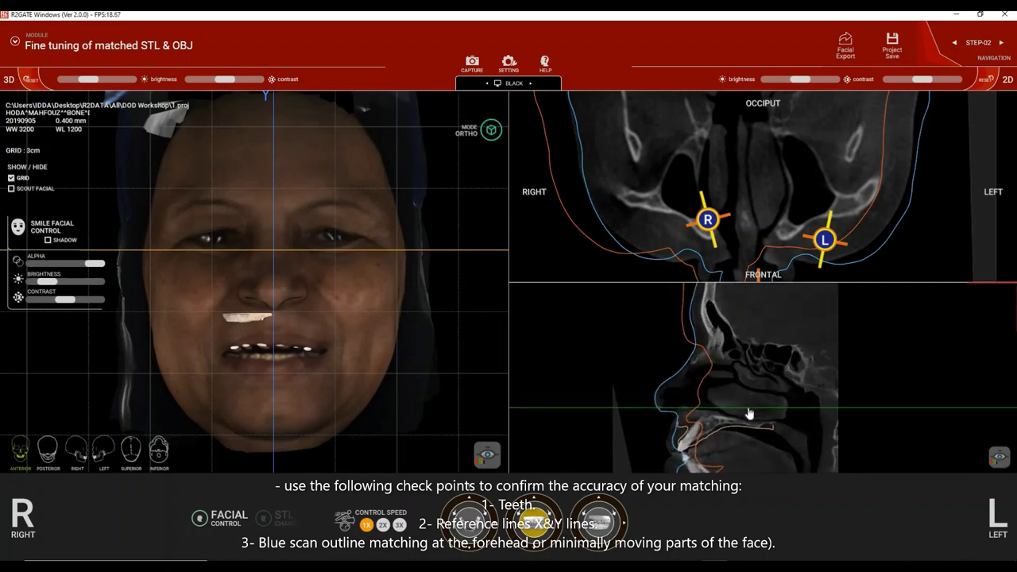
scroll(670, 353, up, 2)
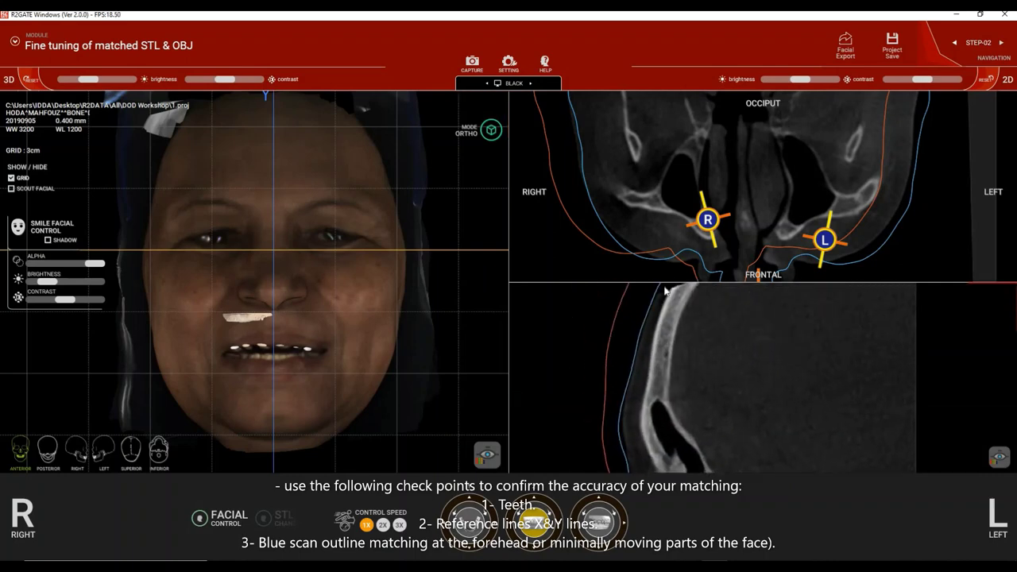
scroll(726, 370, up, 2)
drag(727, 371, 795, 397)
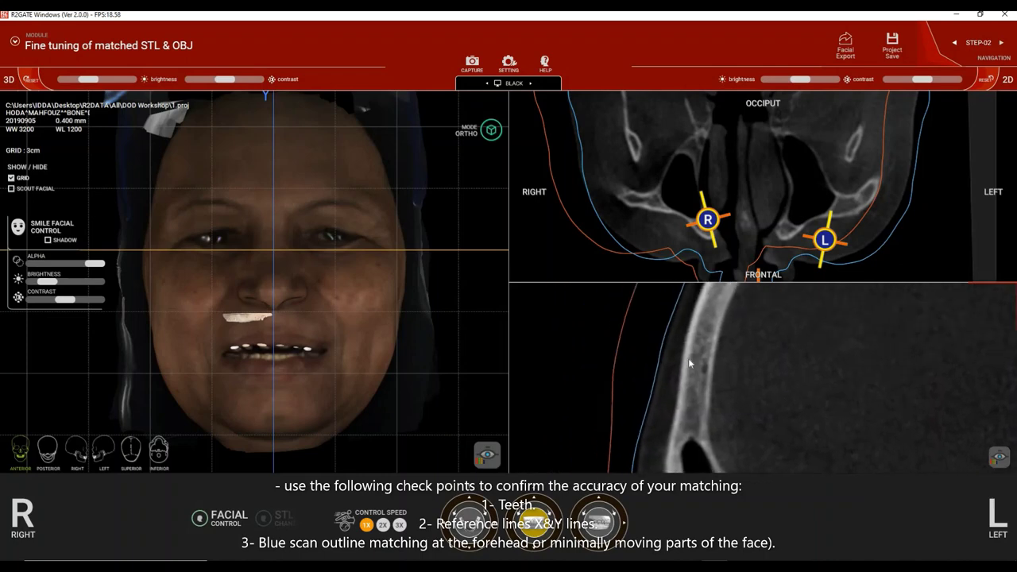
scroll(695, 368, down, 3)
scroll(716, 372, down, 1)
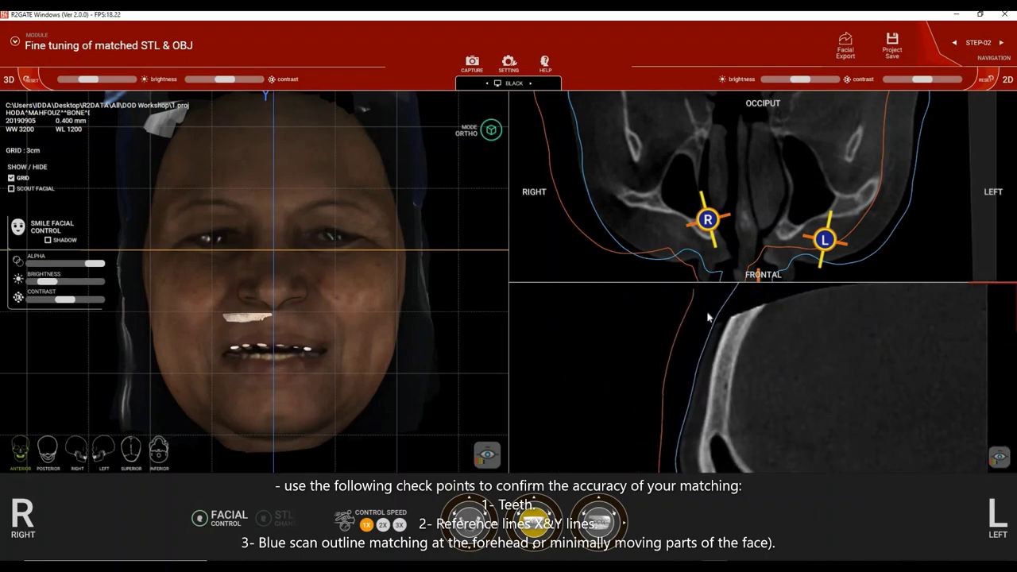
drag(709, 320, 711, 302)
scroll(695, 371, down, 3)
drag(693, 372, 708, 346)
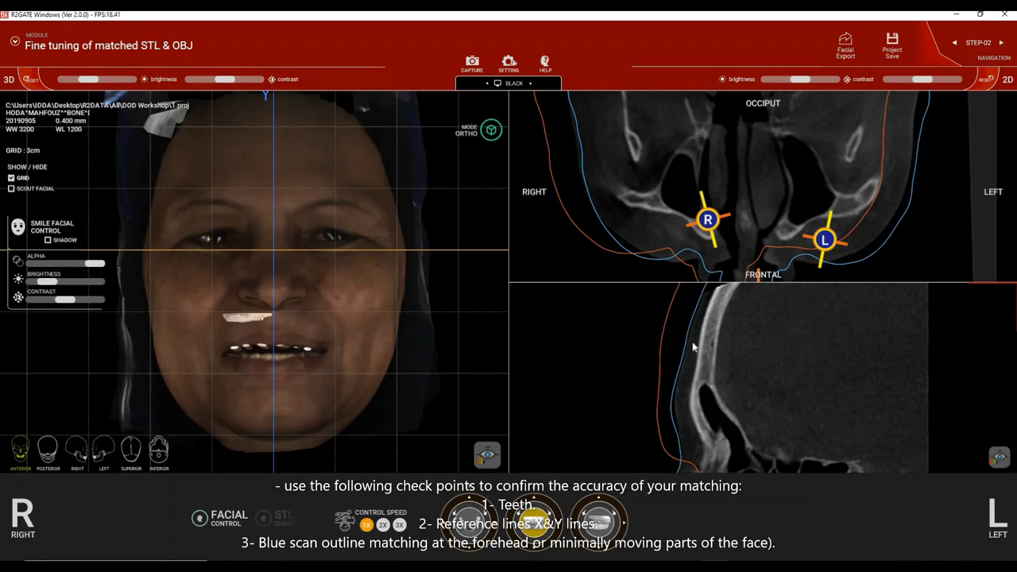
scroll(721, 374, down, 5)
drag(721, 374, 690, 320)
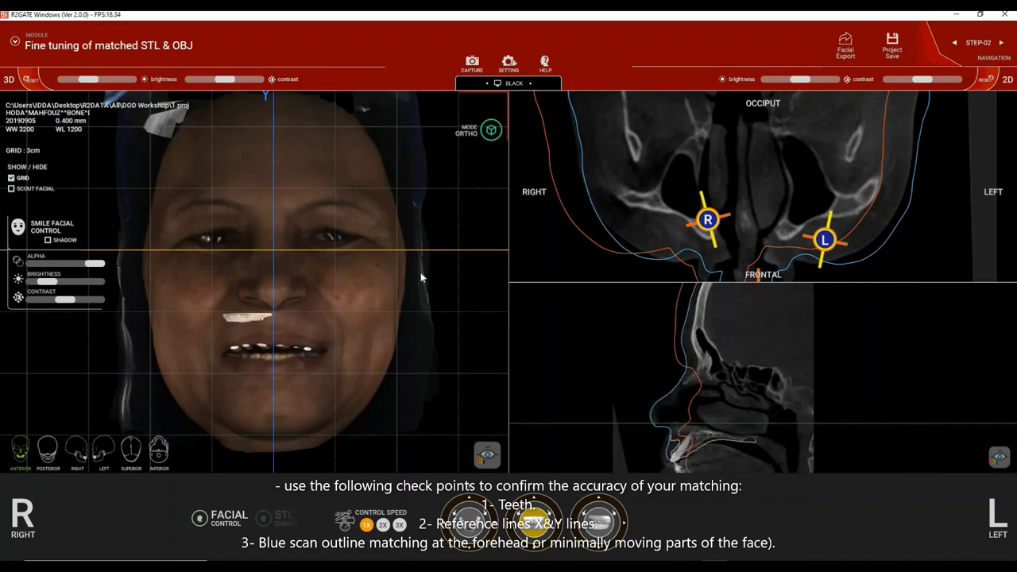
Export the smile facial model as an OBJ file named "matched facial scan" in the 1 proj folder.
click(857, 40)
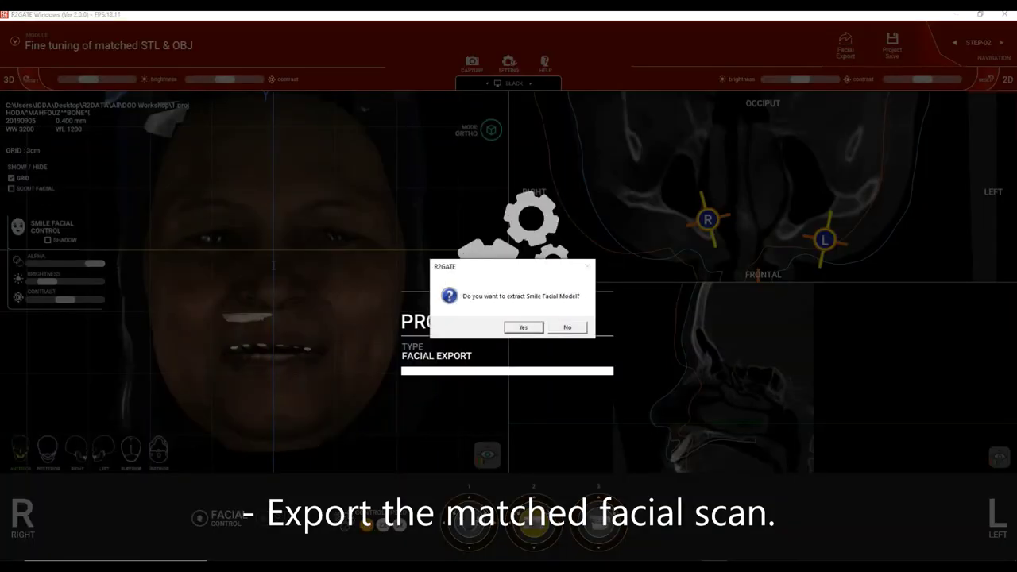
click(523, 327)
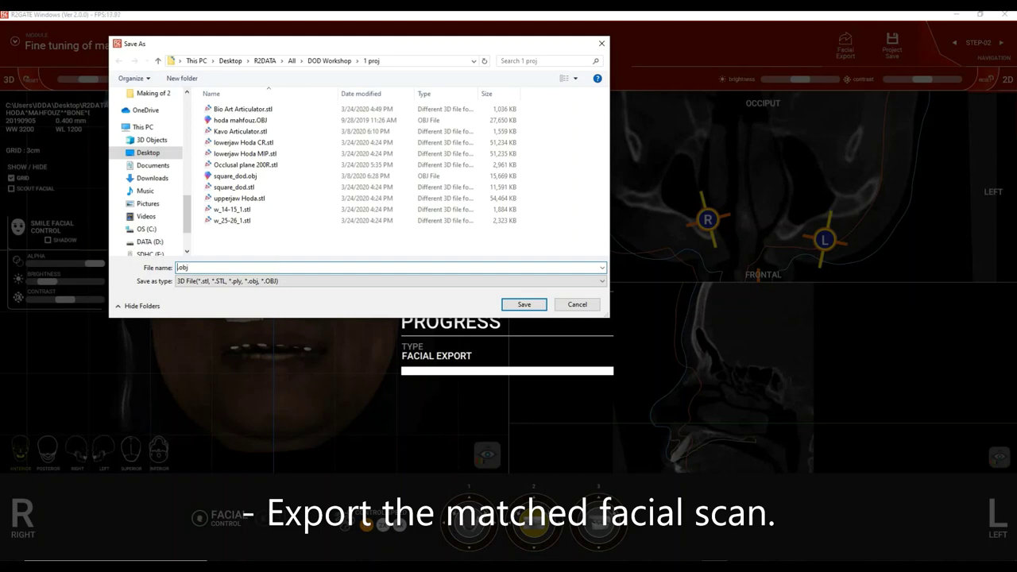
text(matched facial scan)
click(525, 305)
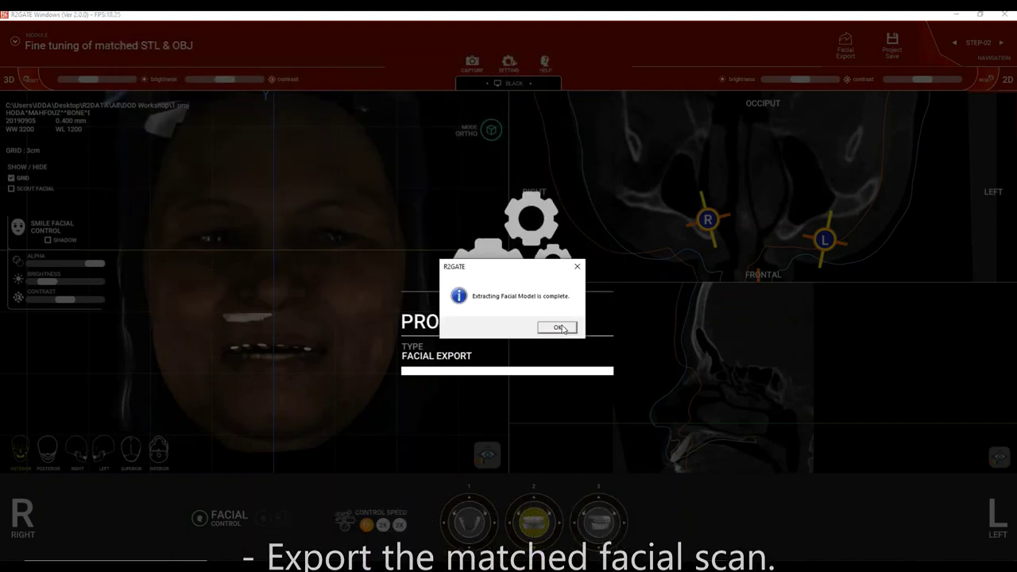
click(555, 326)
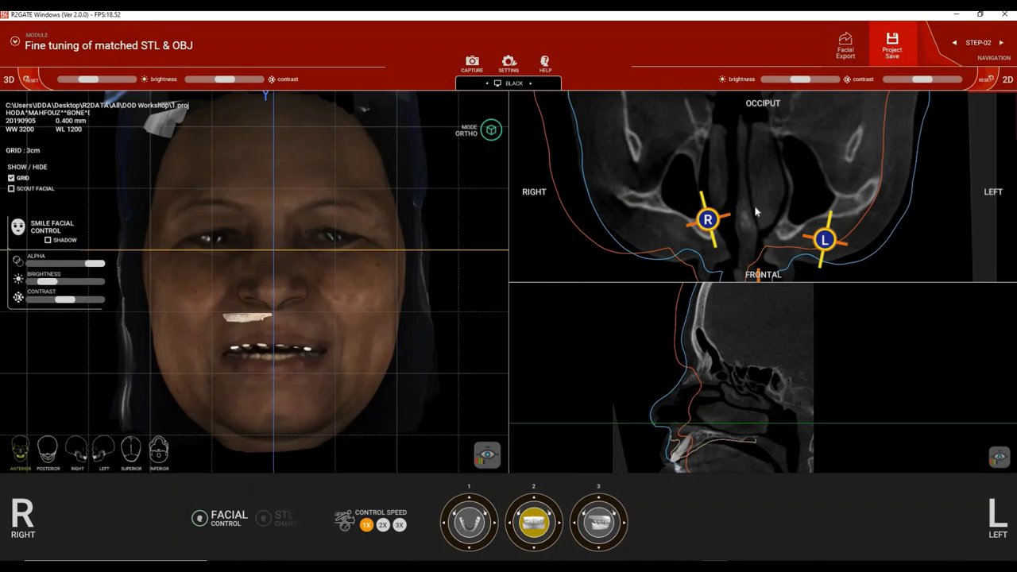
Save the project over 1.proj in the DOD Workshop folder.
click(888, 52)
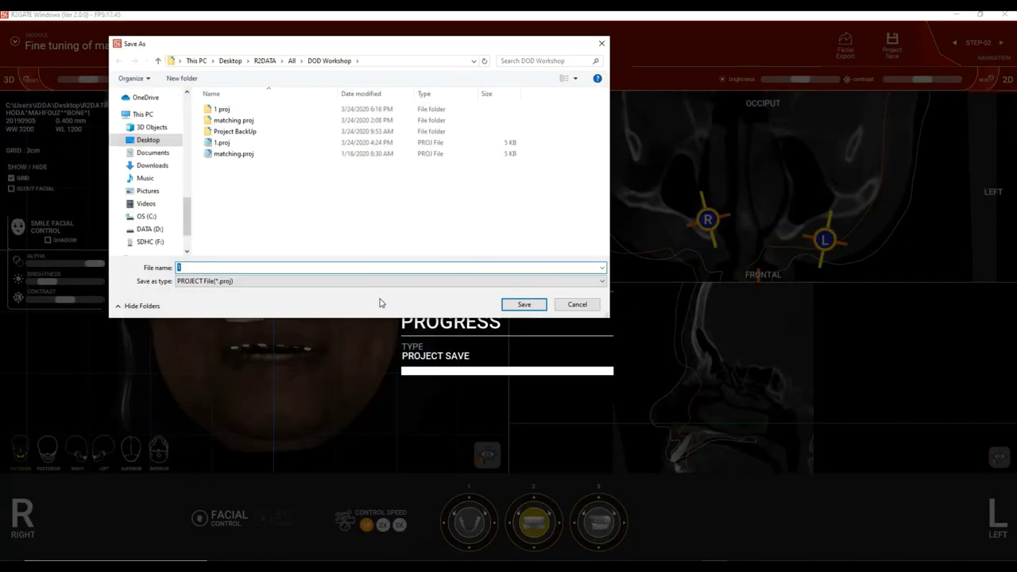
click(227, 143)
click(525, 306)
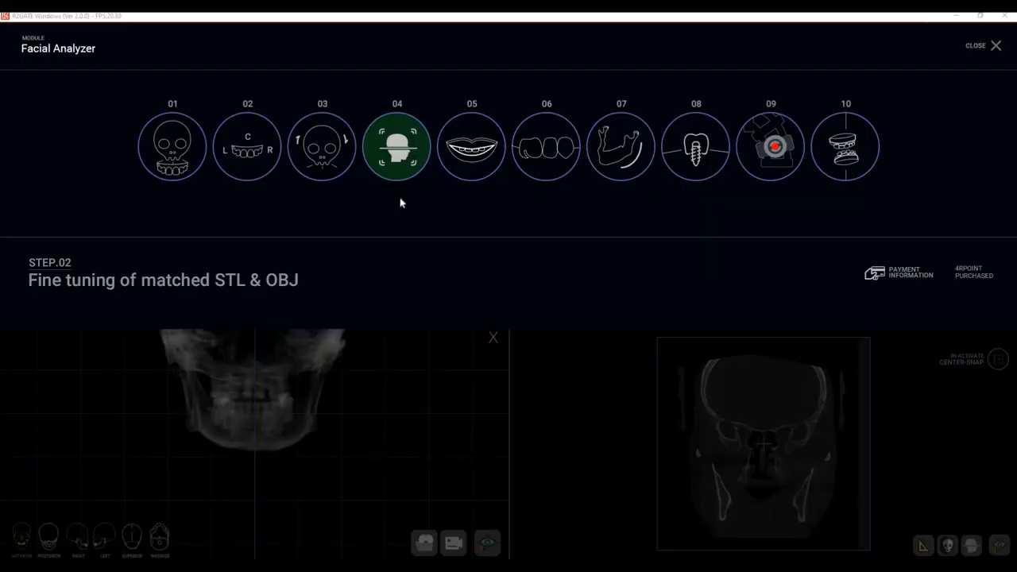
Open the Facial Analyzer module, activate center-snap, and crop the patient's right half of the volume to the midsagittal plane.
click(403, 154)
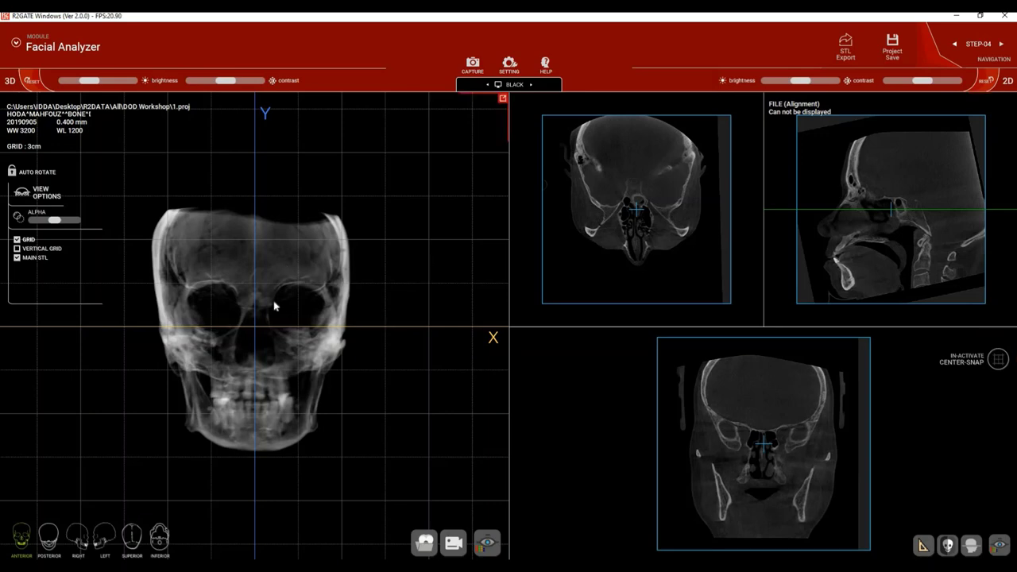
scroll(274, 305, up, 4)
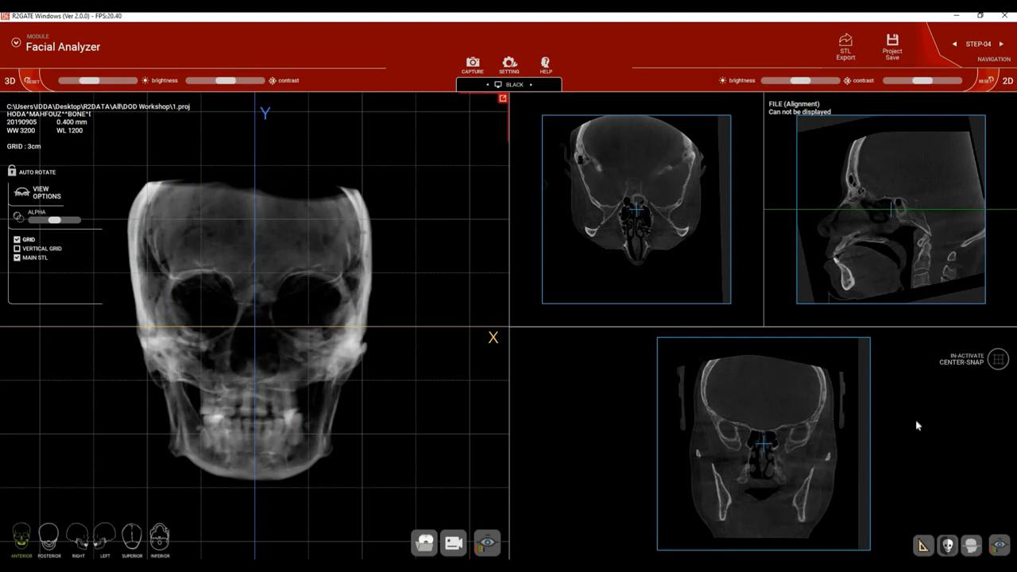
click(999, 361)
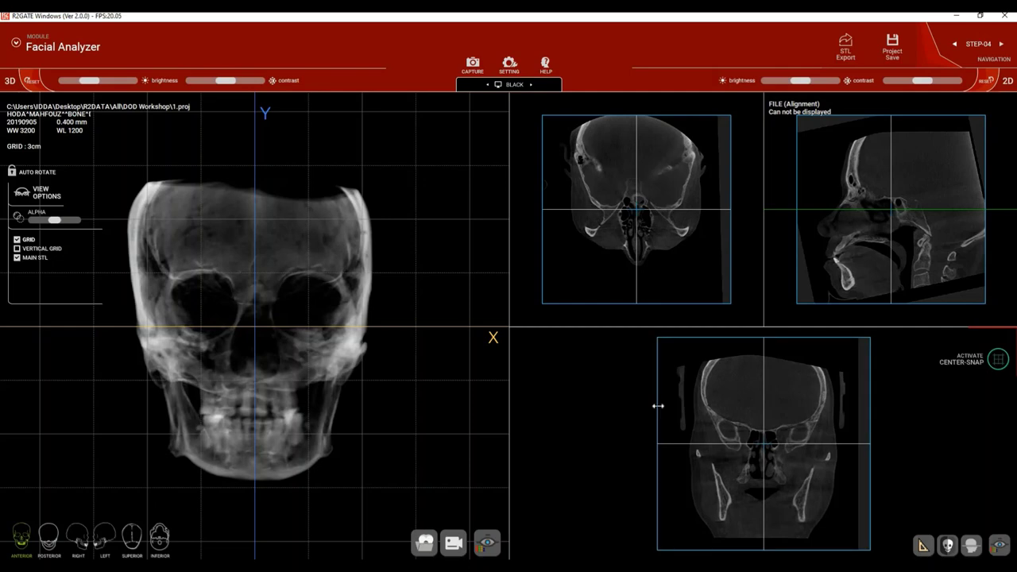
drag(664, 406, 765, 447)
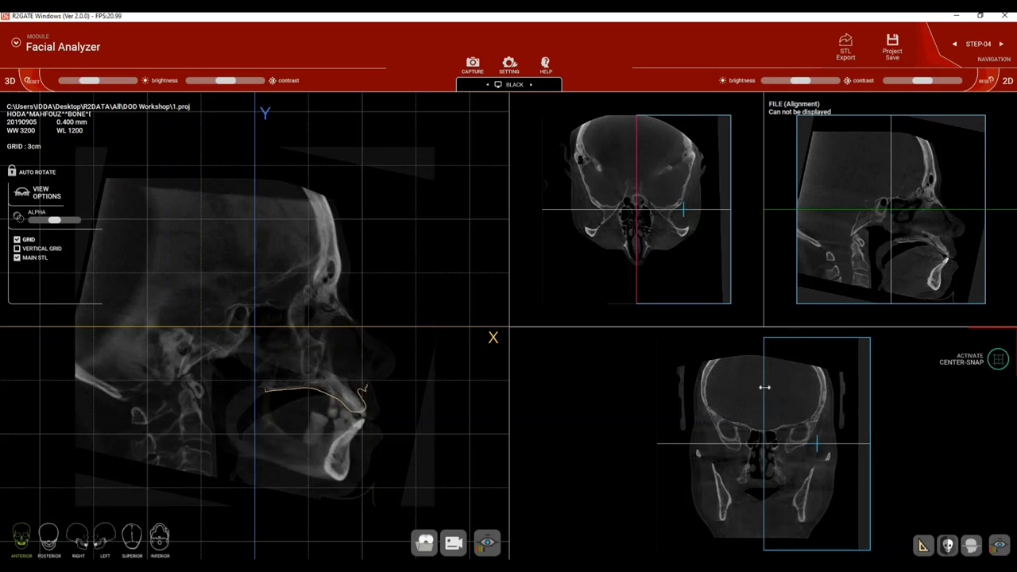
Inspect the midsagittal cut of the skull with alpha raised to maximum, and return alpha to about the middle.
scroll(301, 294, up, 1)
middle_drag(312, 302, 321, 254)
scroll(319, 304, up, 1)
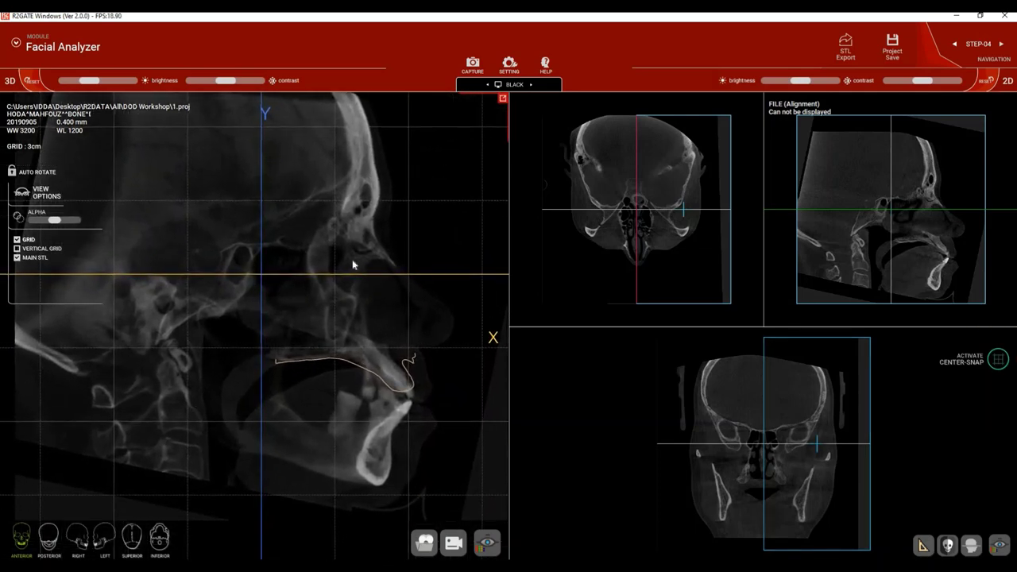
scroll(352, 262, down, 3)
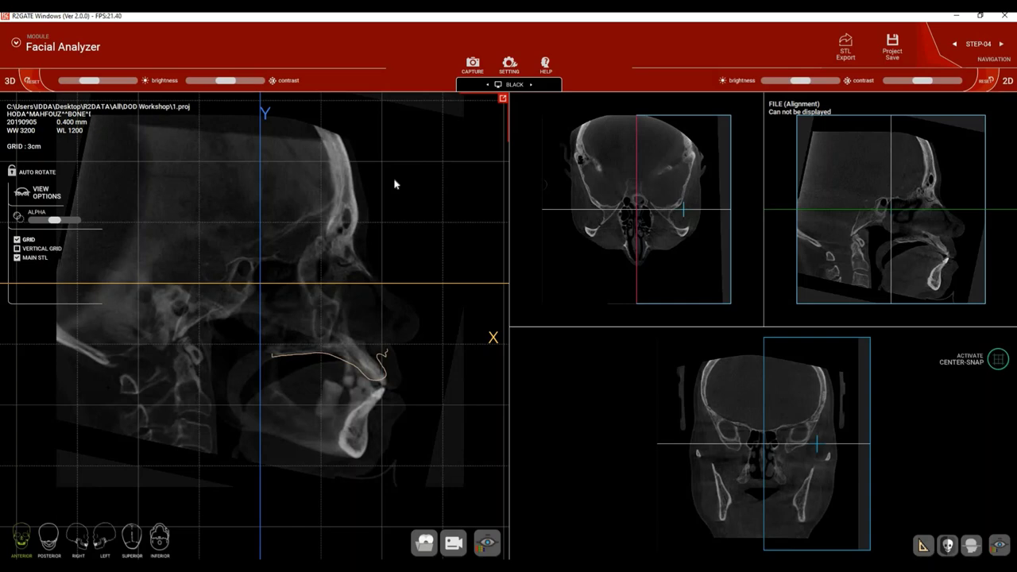
scroll(83, 211, up, 2)
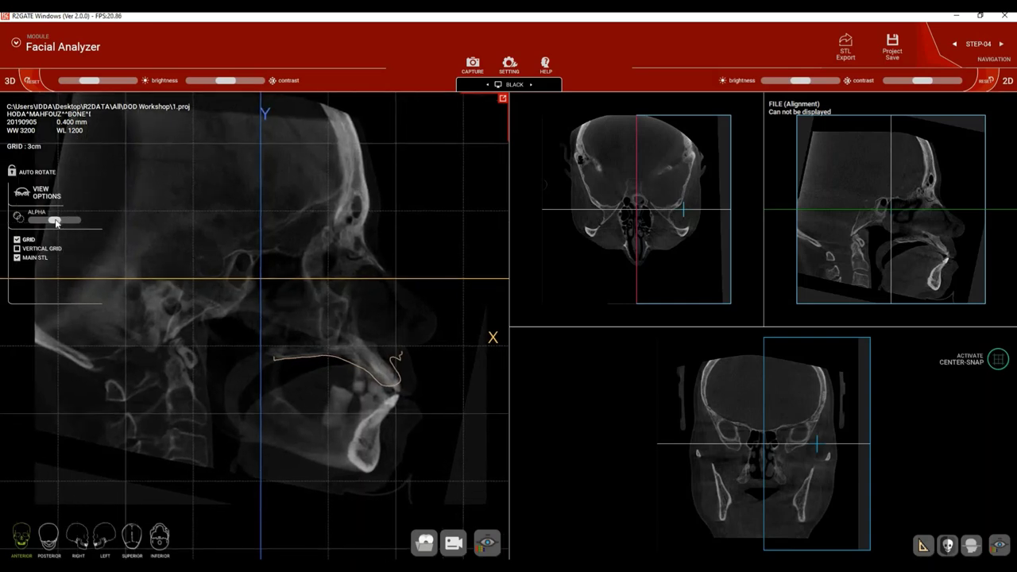
drag(49, 226, 86, 228)
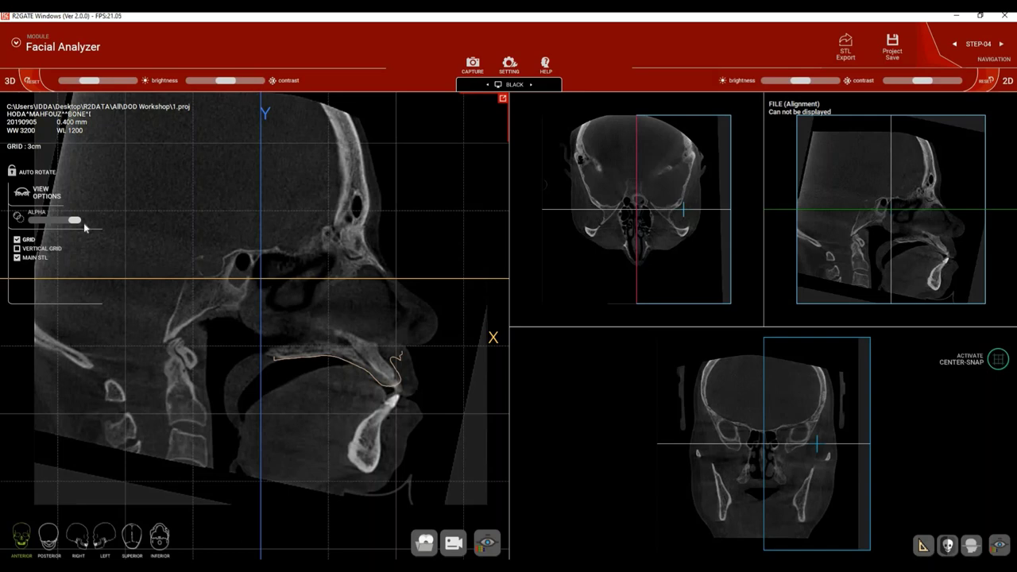
mouse_move(75, 221)
mouse_down()
mouse_move(32, 227)
mouse_move(58, 224)
mouse_up()
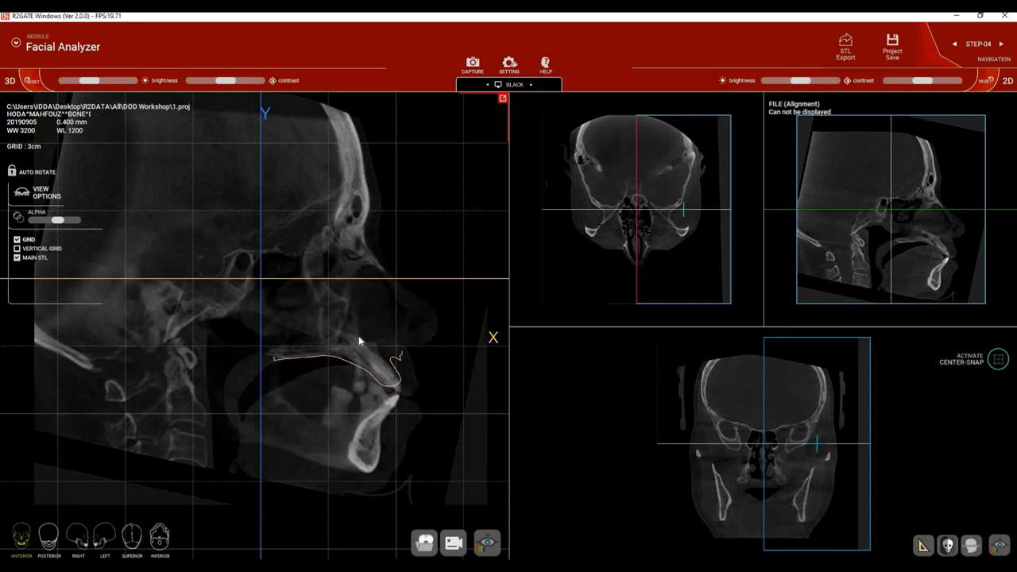
Apply the Digital Eye main filter 01, Soft Tissue1, to the 3D skull volume.
click(486, 545)
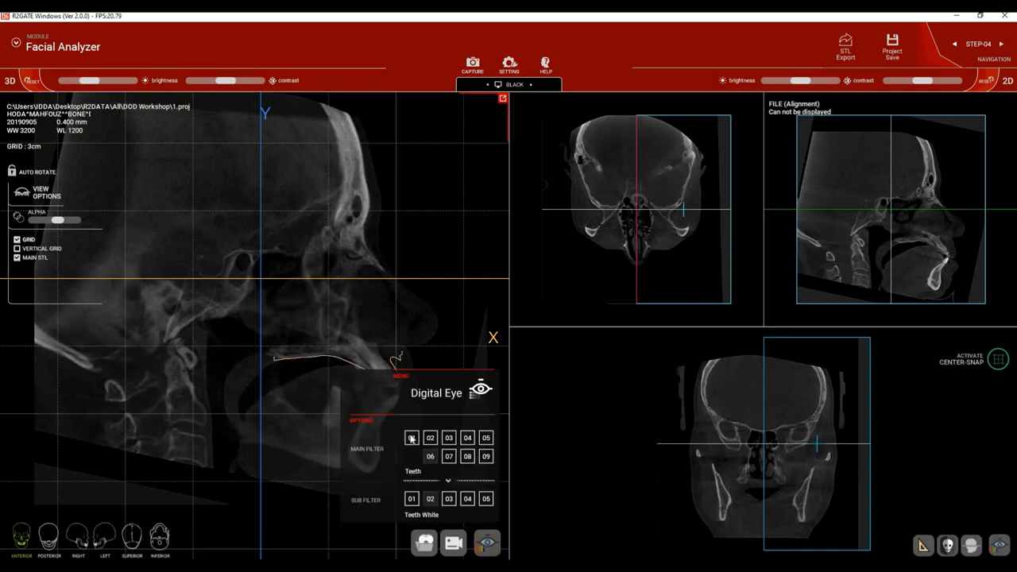
click(411, 438)
click(496, 547)
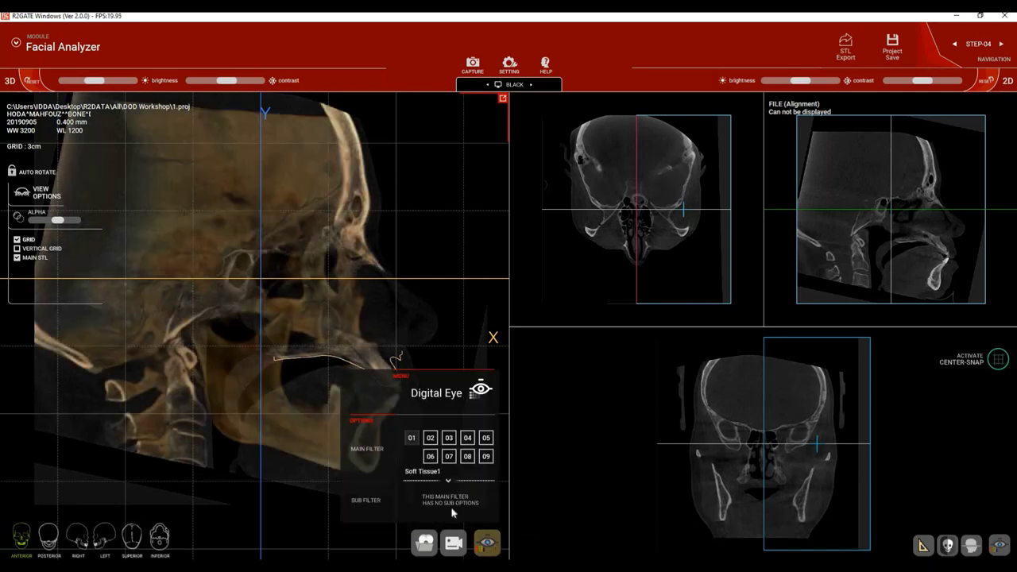
scroll(310, 361, up, 3)
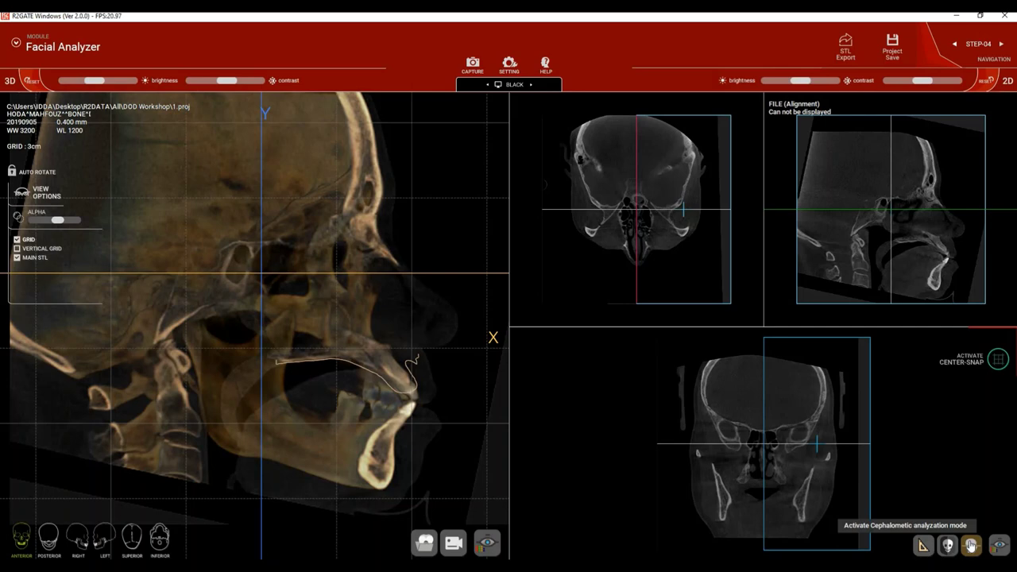
Open the cephalometric analysis mode, preview the available methods, and start Kim's analysis.
click(971, 546)
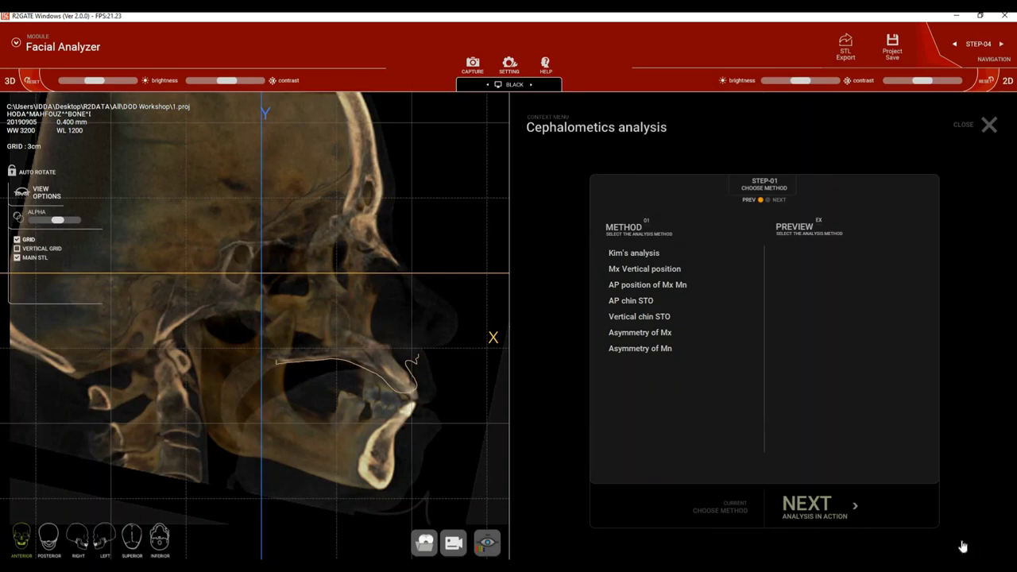
click(636, 255)
click(640, 275)
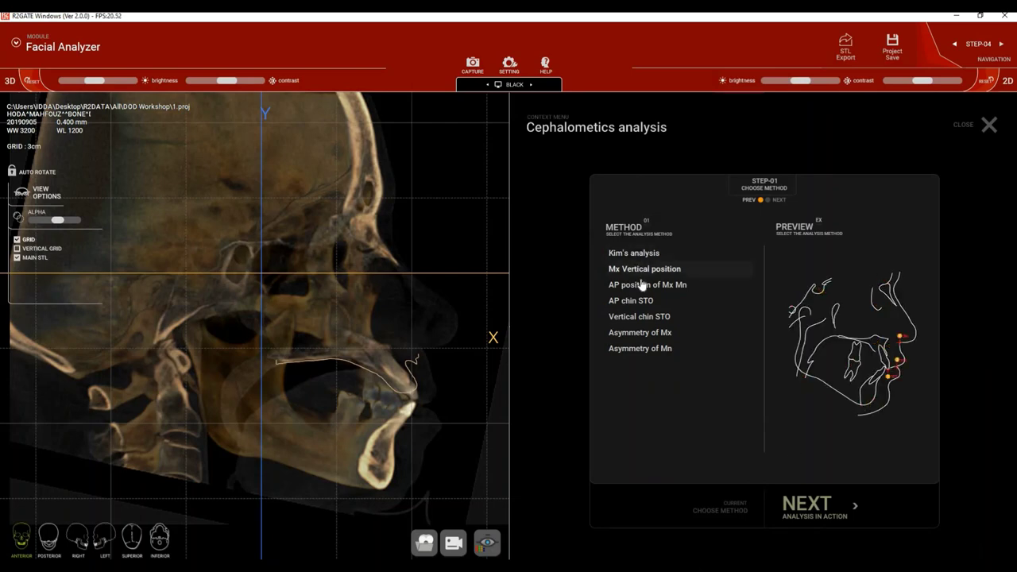
click(640, 305)
click(642, 318)
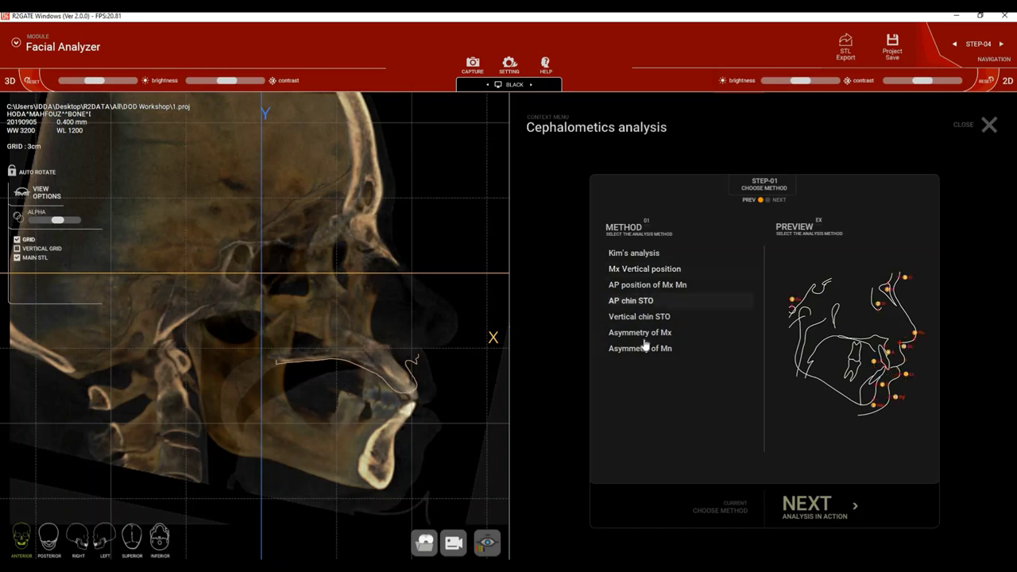
click(641, 255)
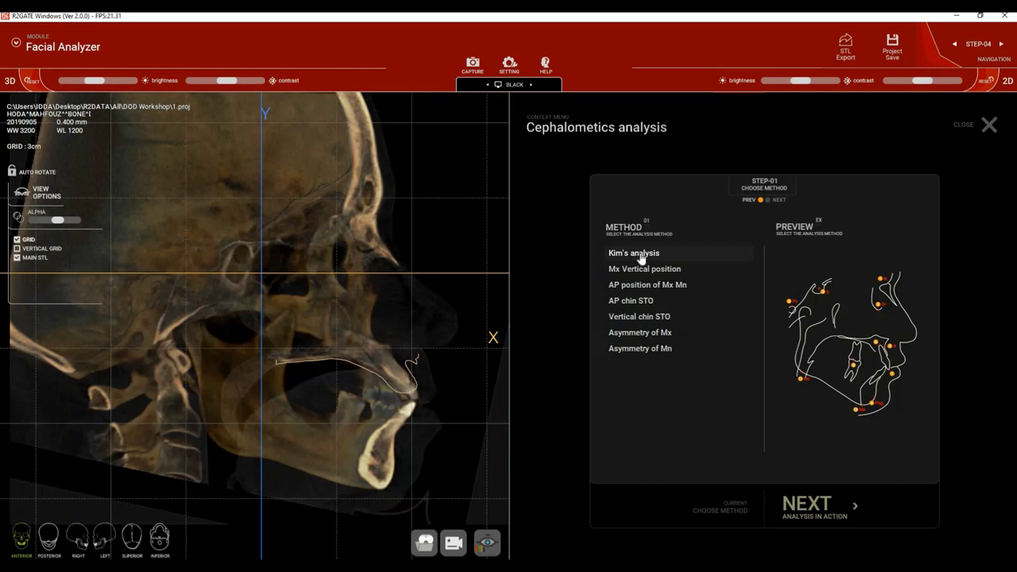
click(820, 515)
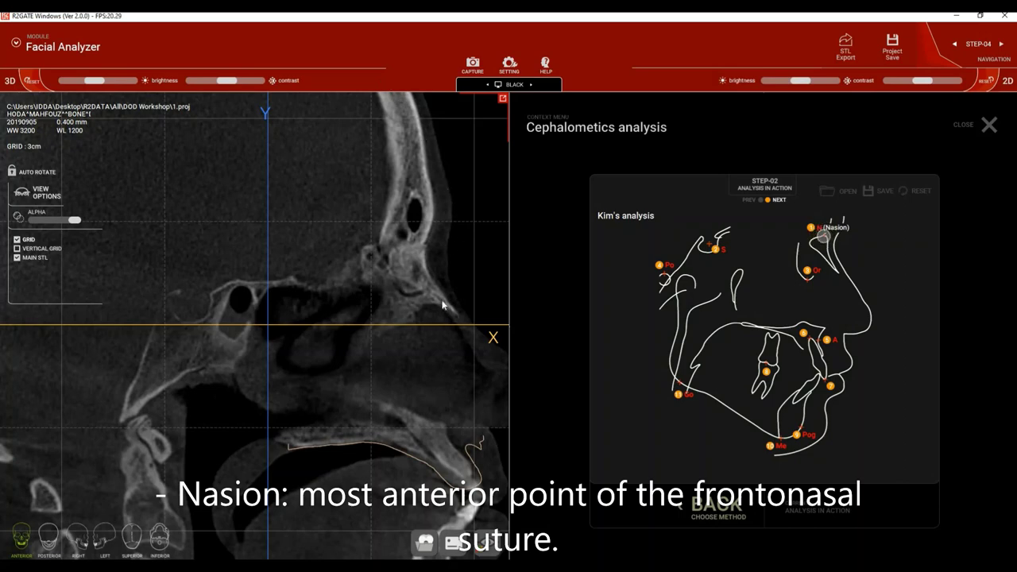
Place the Nasion and Sella landmarks on the midsagittal cut, and Orbitale on the infraorbital rim with alpha at minimum.
click(423, 245)
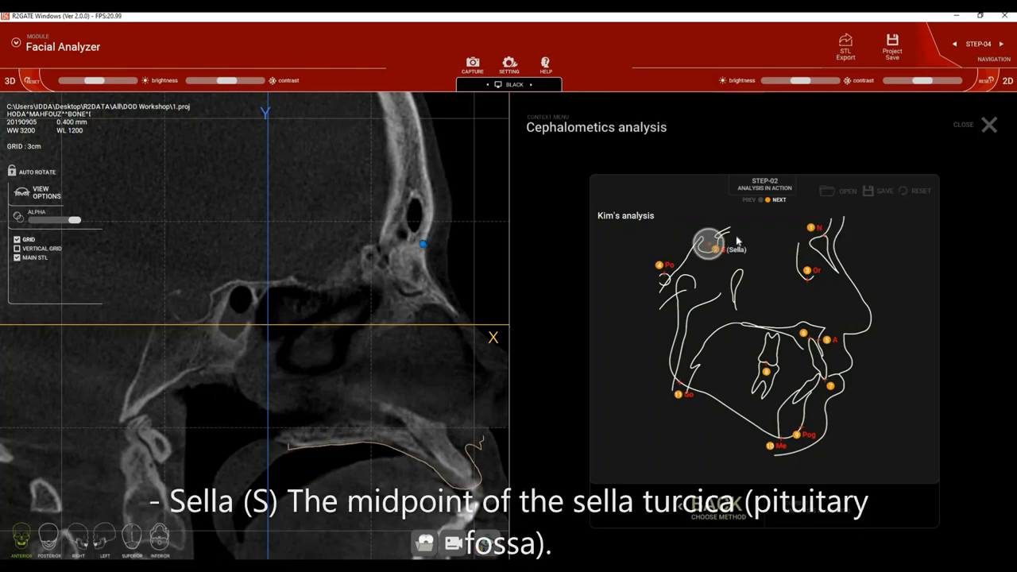
click(190, 303)
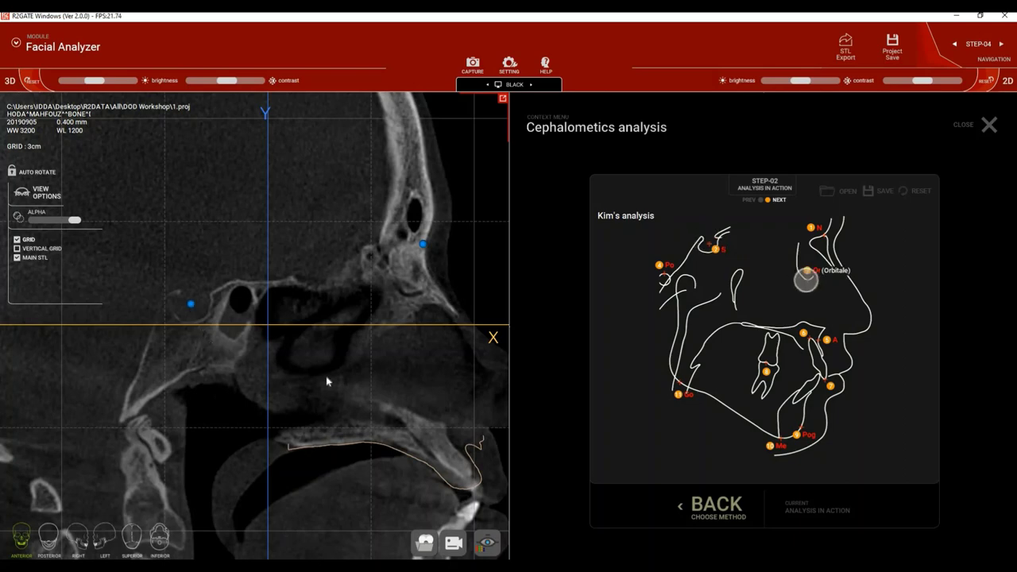
middle_drag(326, 376, 267, 316)
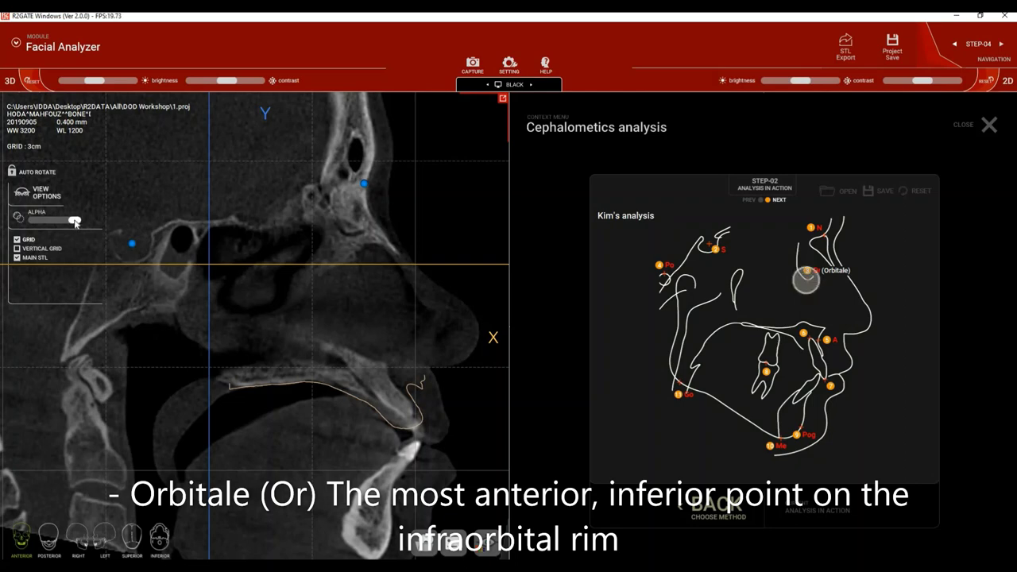
drag(53, 224, 17, 221)
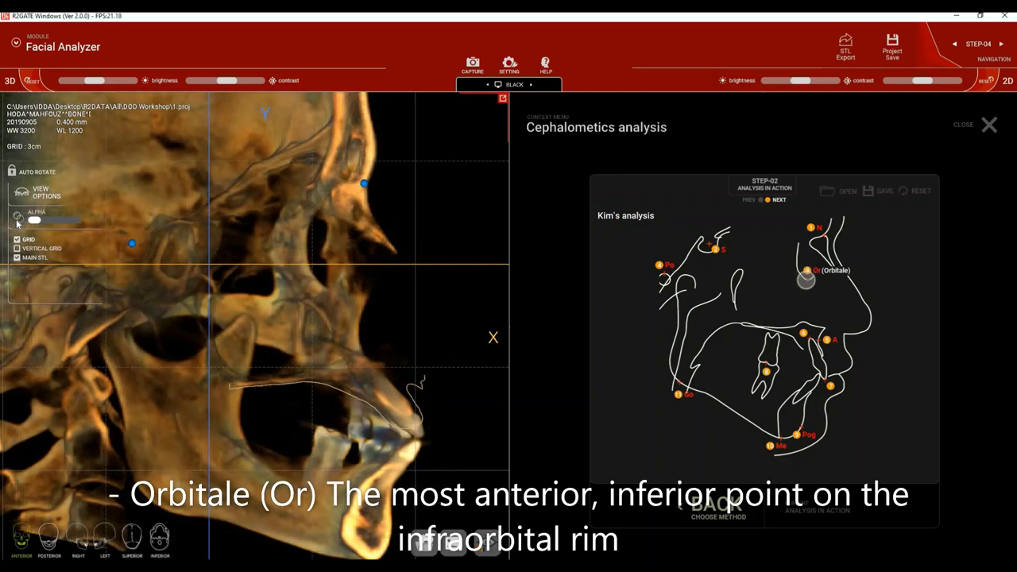
click(328, 289)
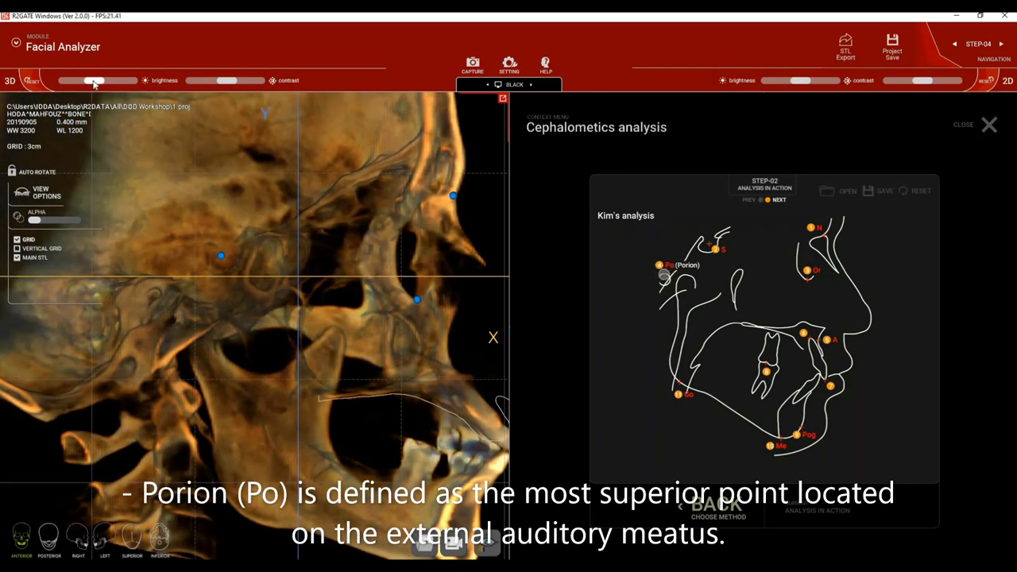
Lower the 3D brightness slightly and place the Porion landmark at the most superior point of the external auditory meatus.
drag(94, 82, 94, 82)
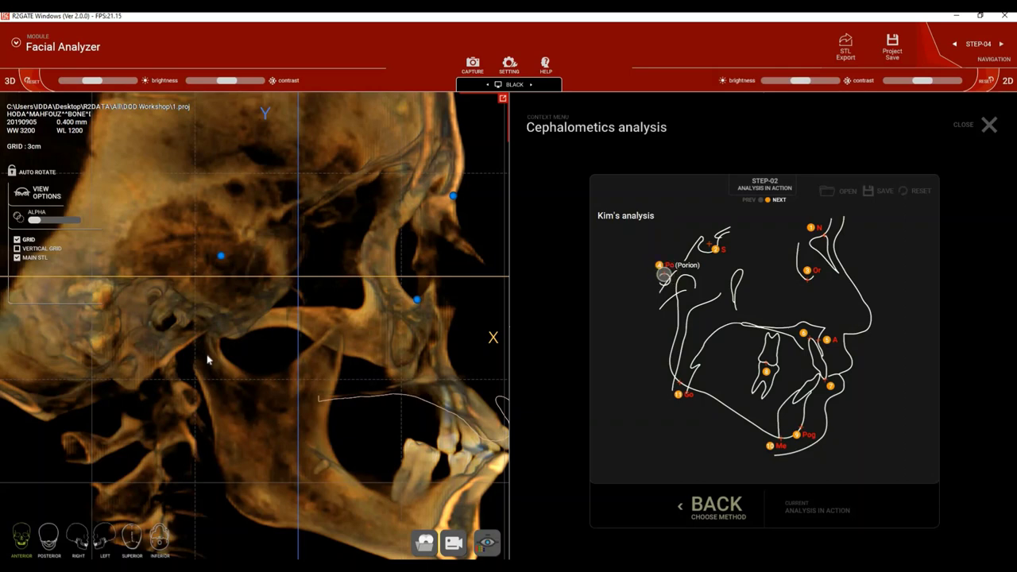
scroll(159, 311, up, 2)
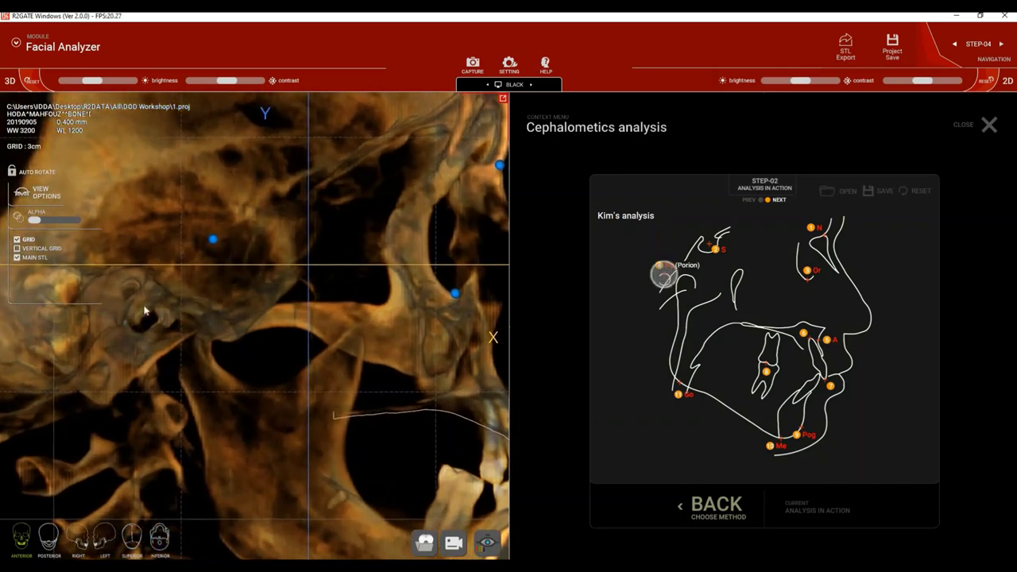
click(128, 319)
click(143, 314)
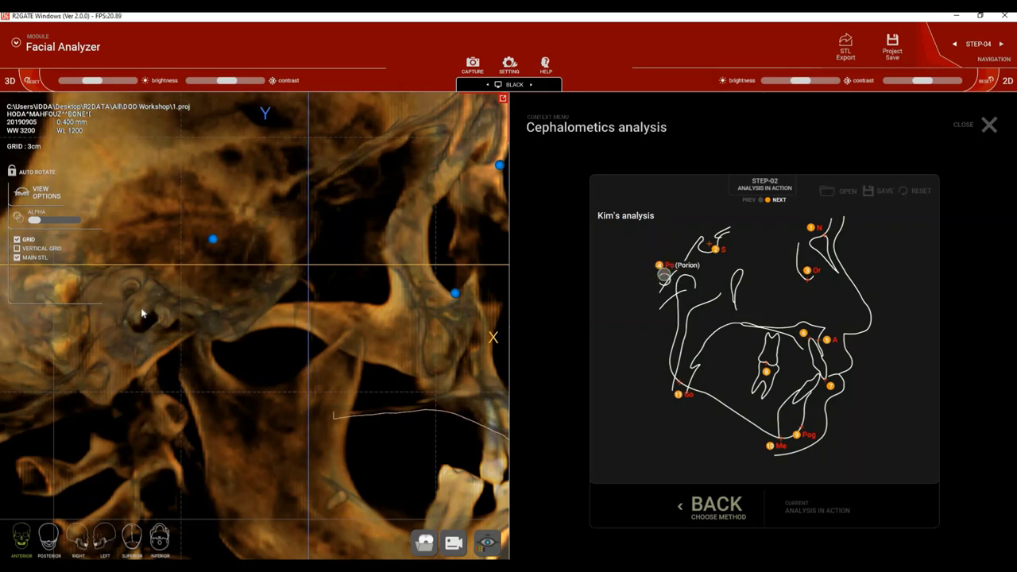
click(140, 312)
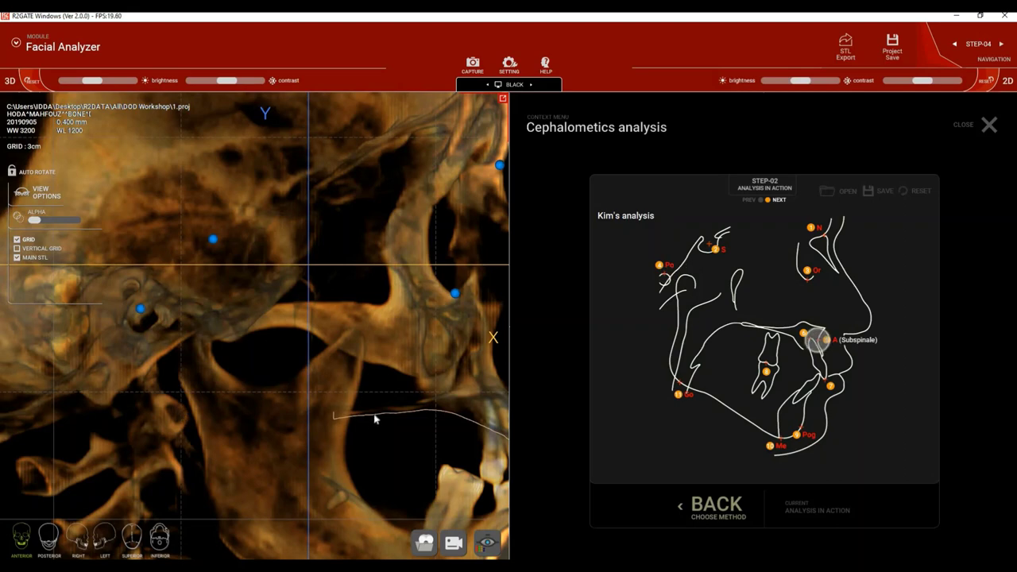
Raise alpha to maximum and place the A (Subspinale) landmark at the most concave point of the anterior maxilla.
middle_drag(349, 416, 295, 411)
scroll(334, 410, down, 1)
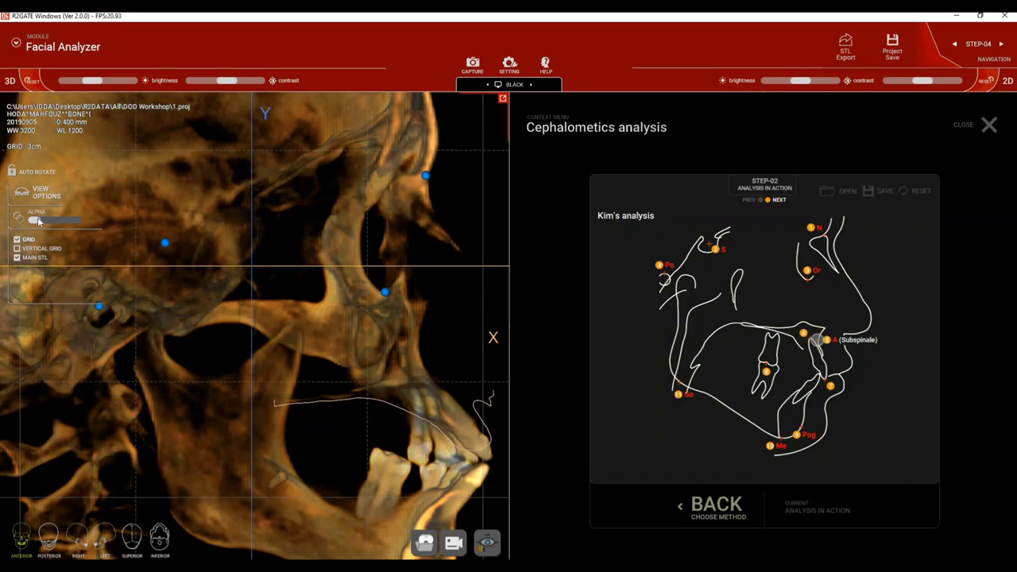
middle_drag(229, 327, 196, 329)
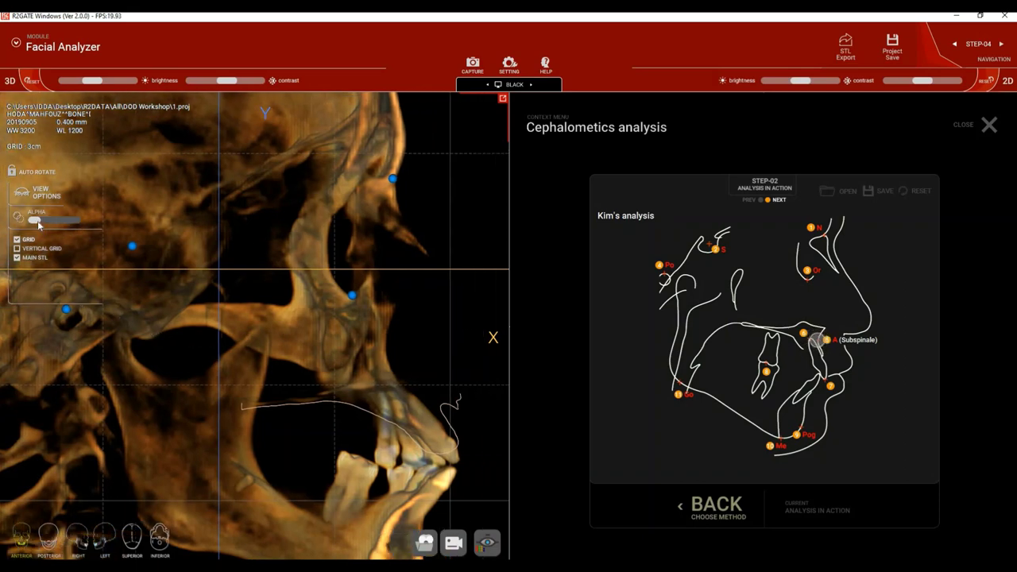
drag(106, 227, 131, 224)
middle_drag(462, 365, 389, 238)
scroll(379, 292, up, 2)
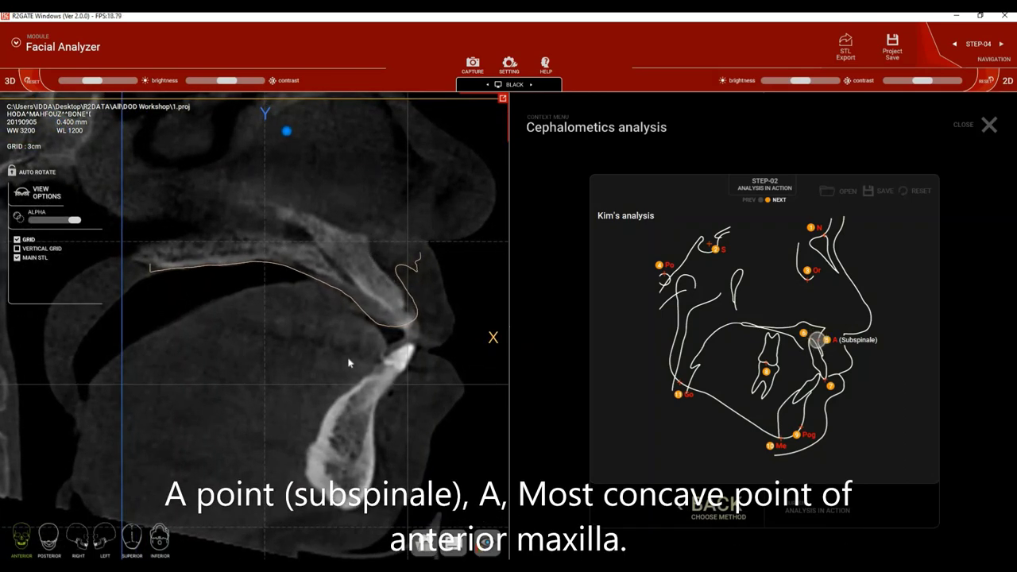
click(370, 248)
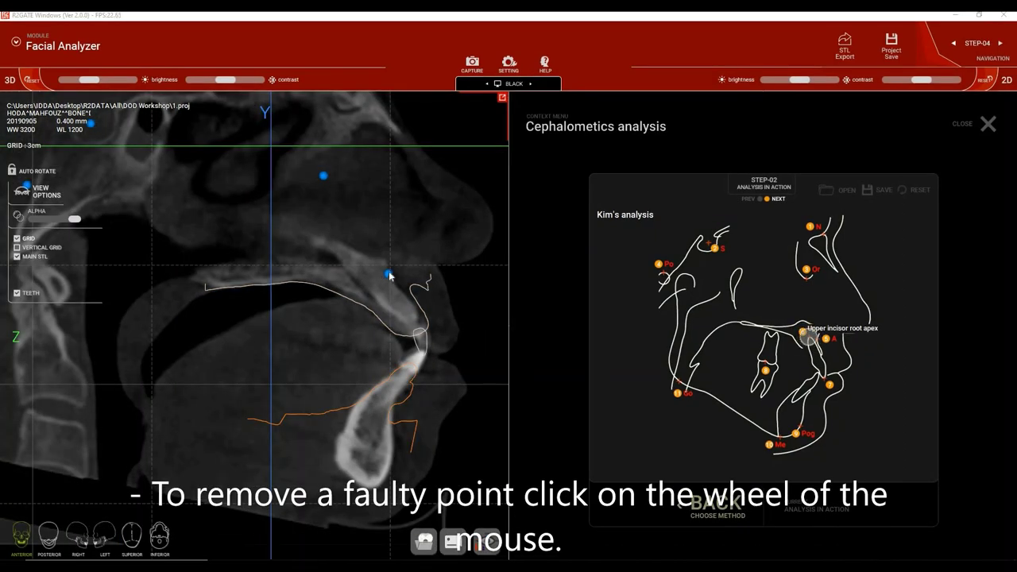
Clear the last placed analysis point on the anterior maxilla.
middle_click(389, 275)
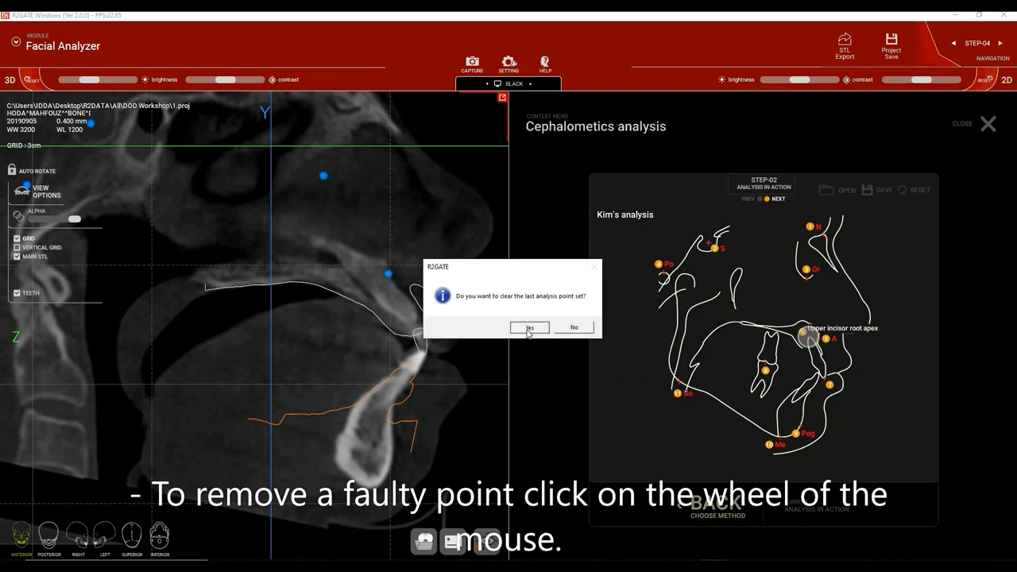
click(528, 327)
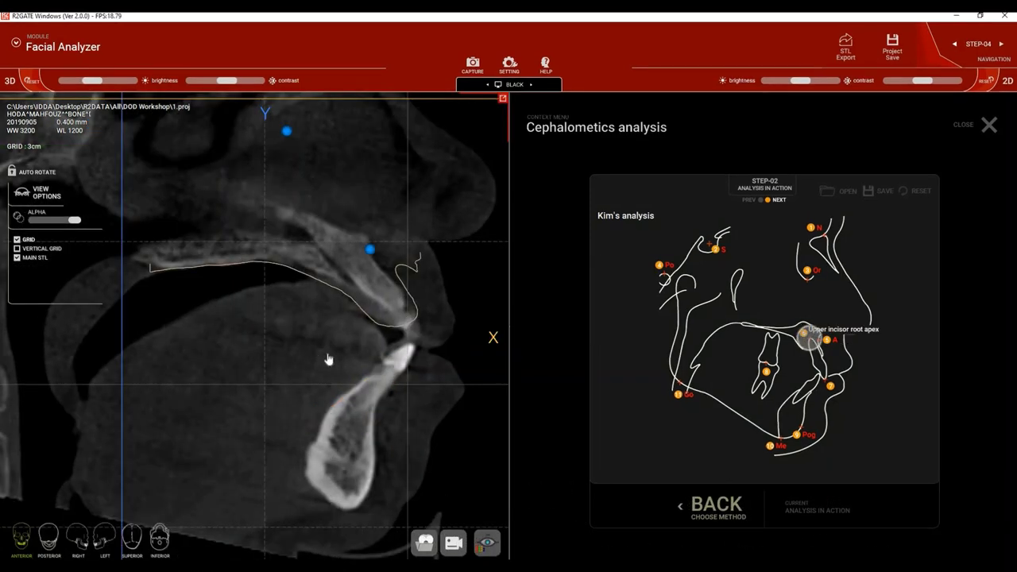
With alpha at minimum, place the upper incisor root apex, upper incisal edge and posterior point of occlusion landmarks on the teeth.
middle_drag(324, 353, 354, 383)
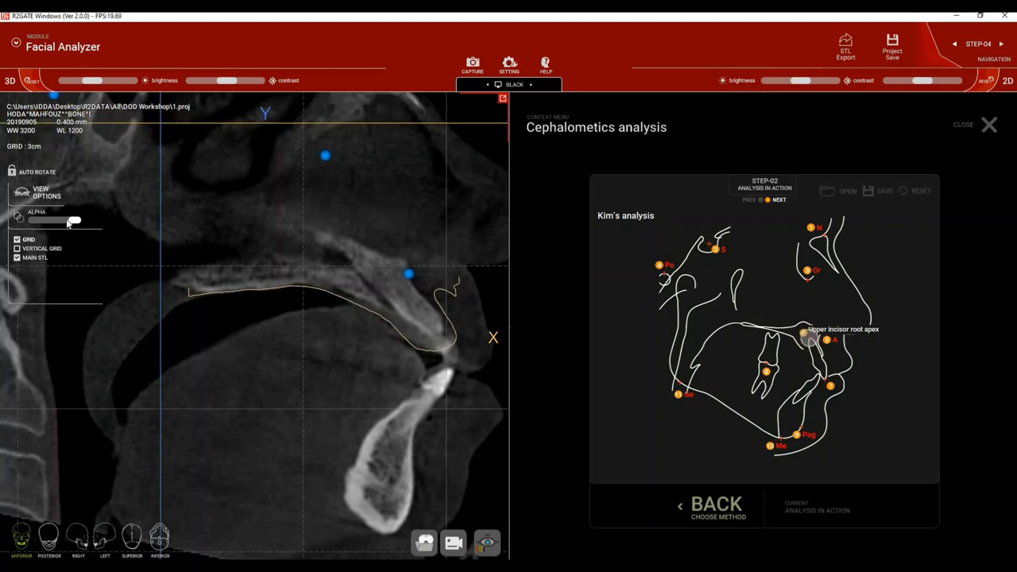
drag(63, 224, 32, 221)
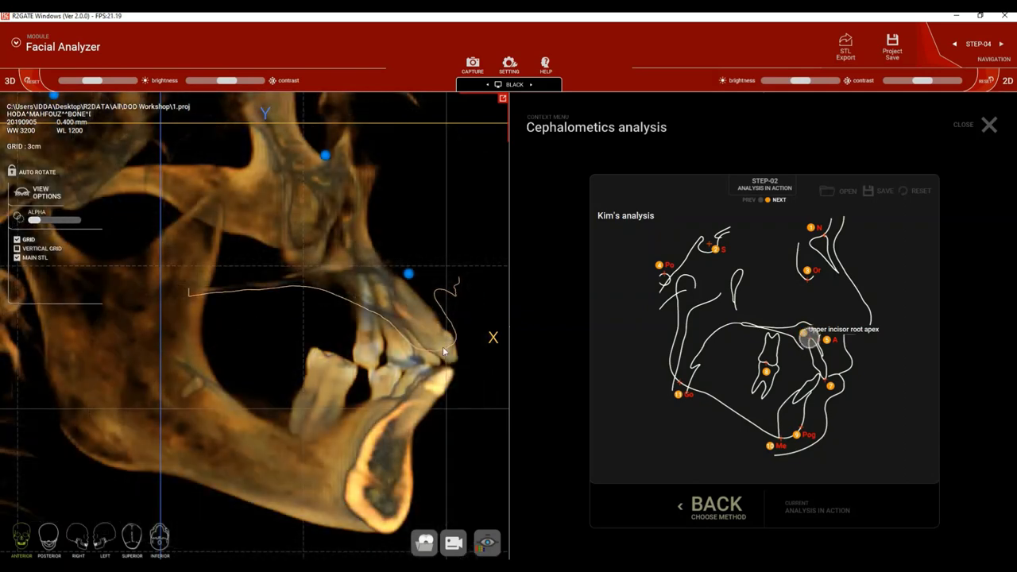
click(398, 337)
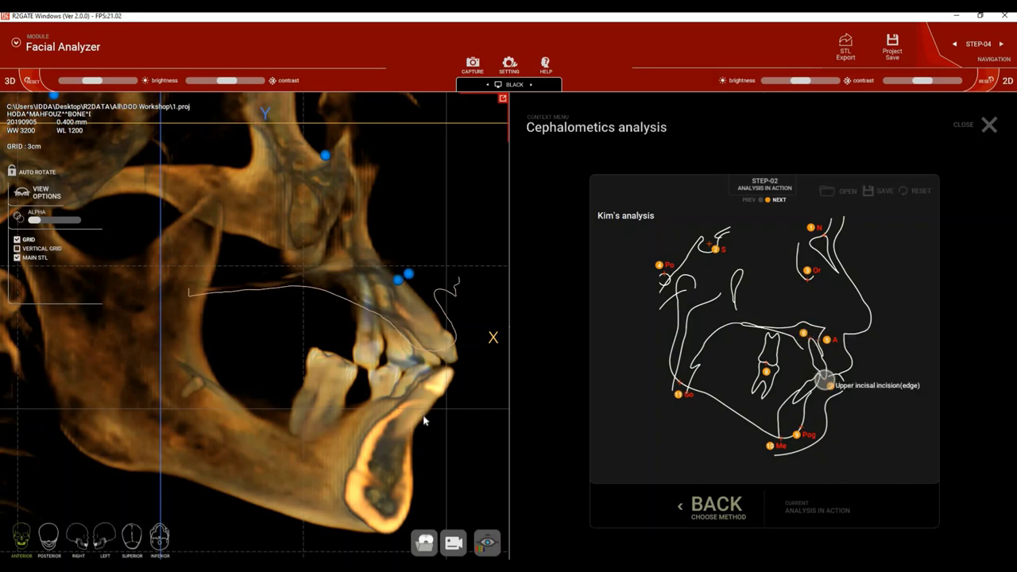
click(454, 363)
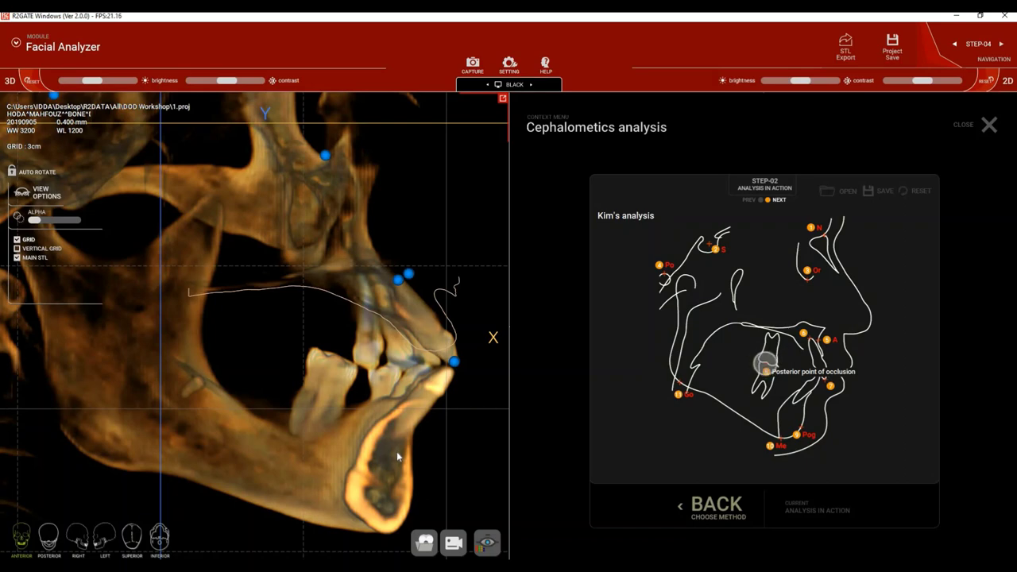
click(316, 351)
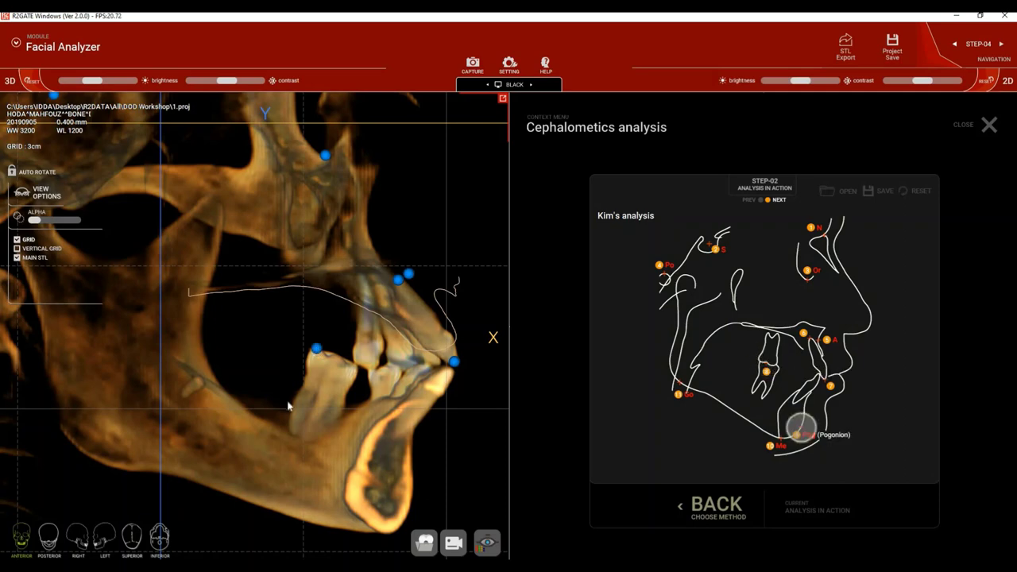
With alpha at maximum, place Pogonion at the most anterior point of the mandibular symphysis and Menton at its lowest point.
middle_drag(307, 427, 298, 389)
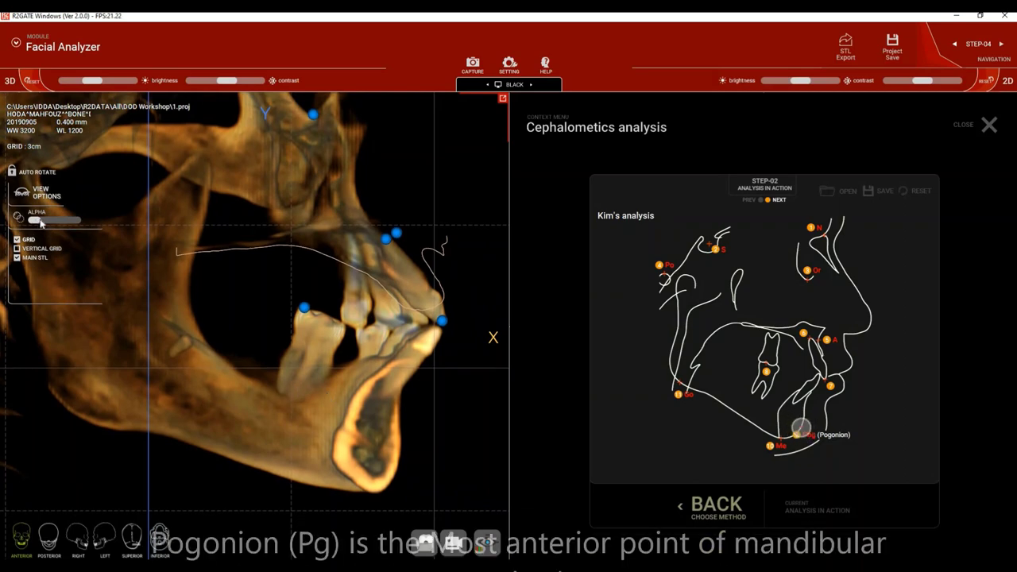
drag(35, 220, 116, 232)
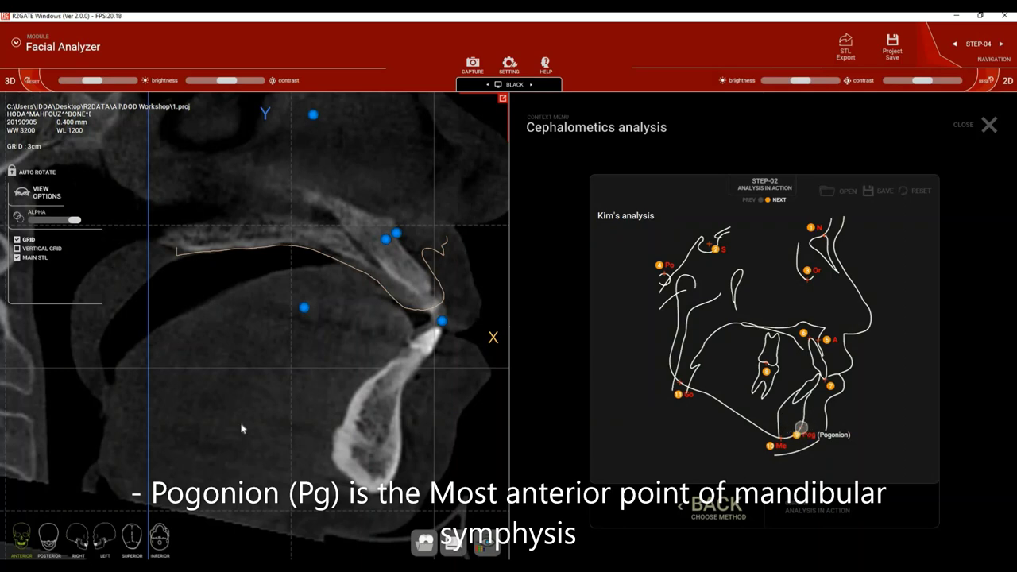
scroll(408, 469, up, 2)
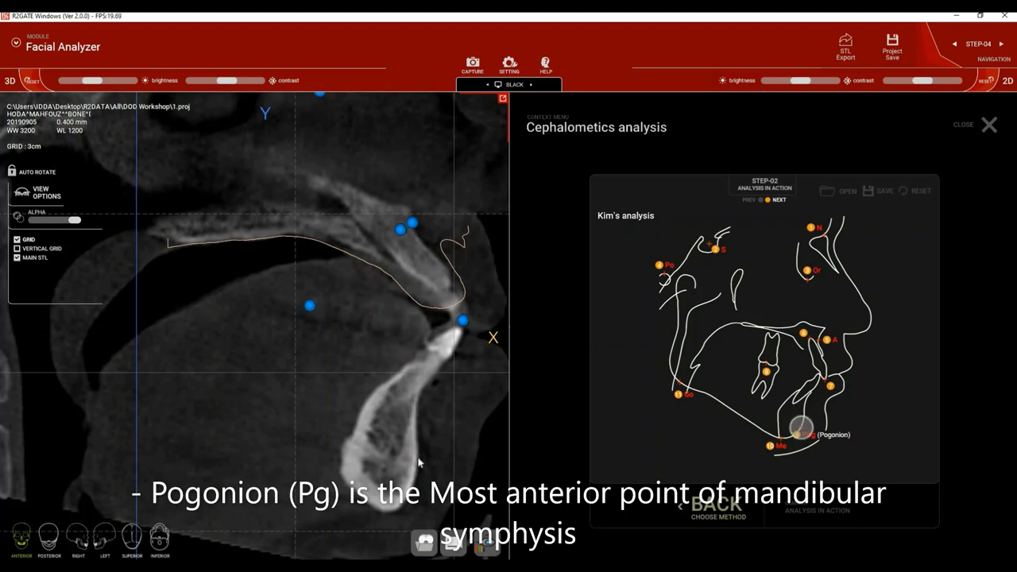
click(419, 459)
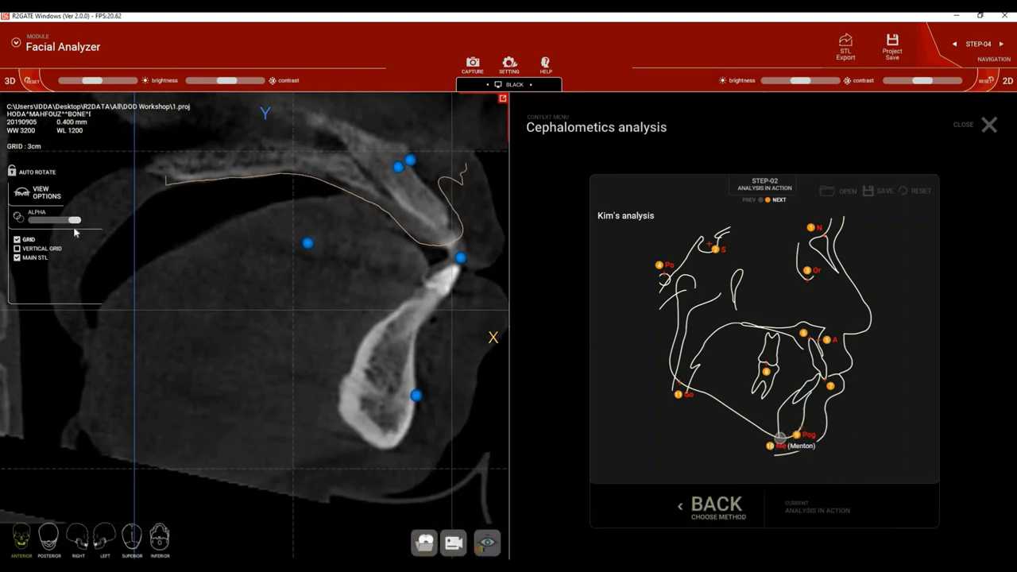
click(383, 448)
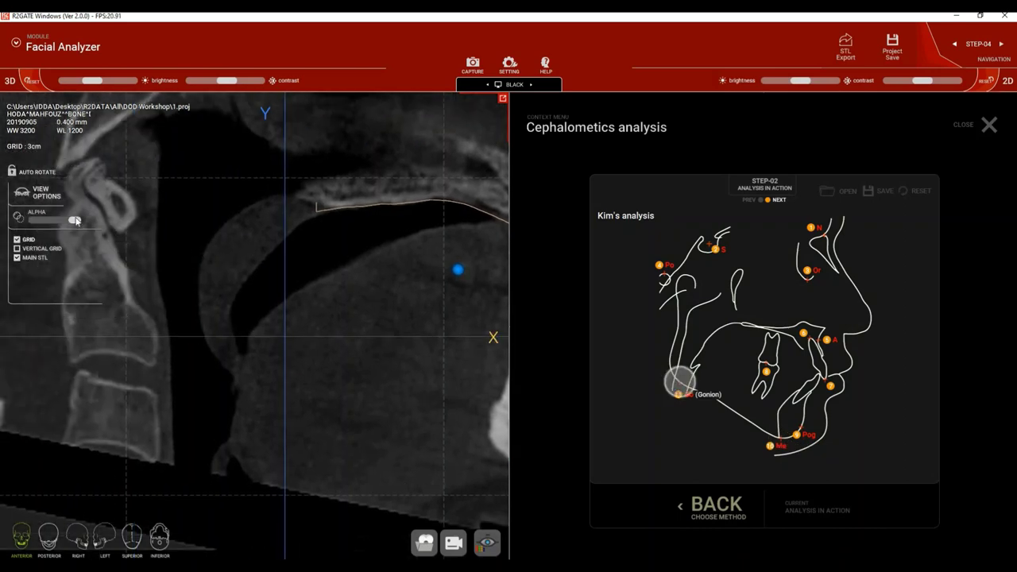
Lower alpha to minimum and place the Gonion landmark at the posterior inferior angle of the mandible.
drag(74, 220, 42, 220)
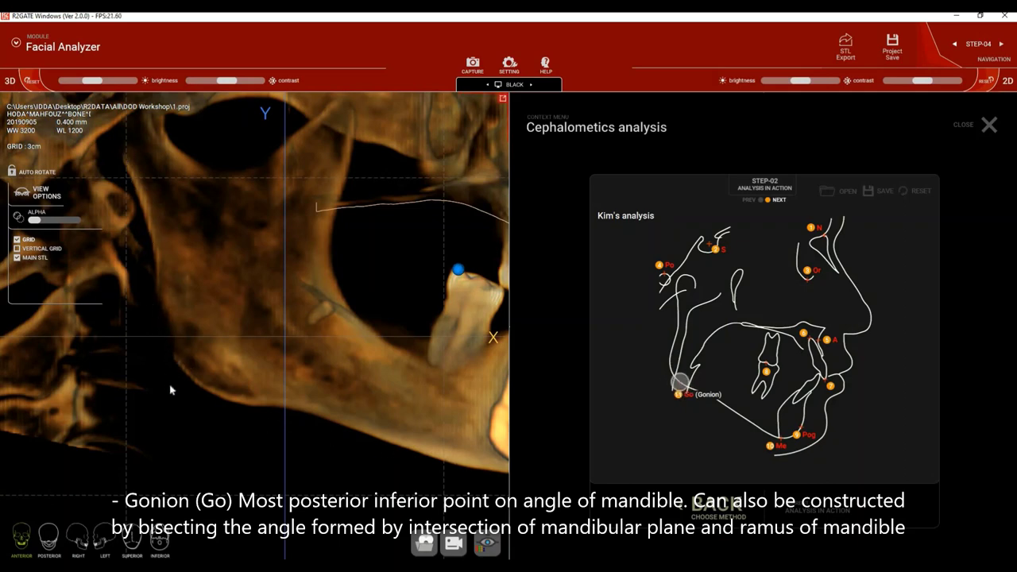
click(189, 379)
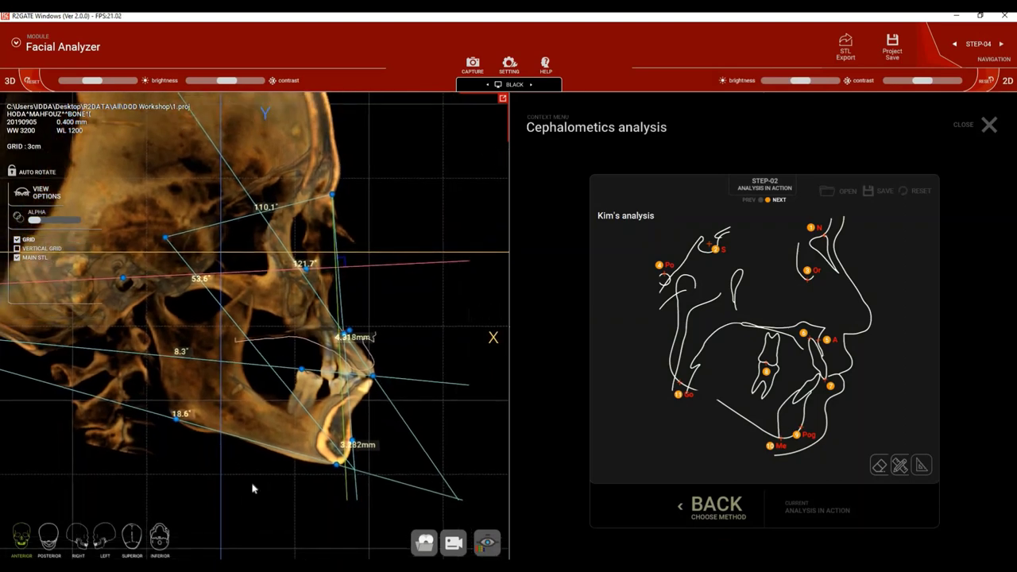
middle_drag(253, 488, 276, 485)
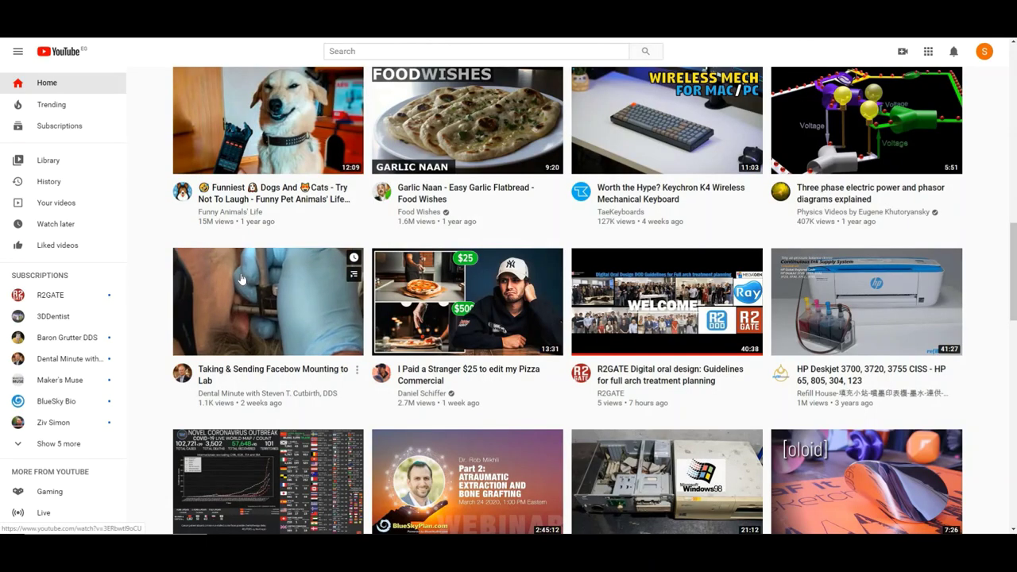
Switch to YouTube and search for "digital oral design guidelines".
click(350, 51)
right_click(359, 51)
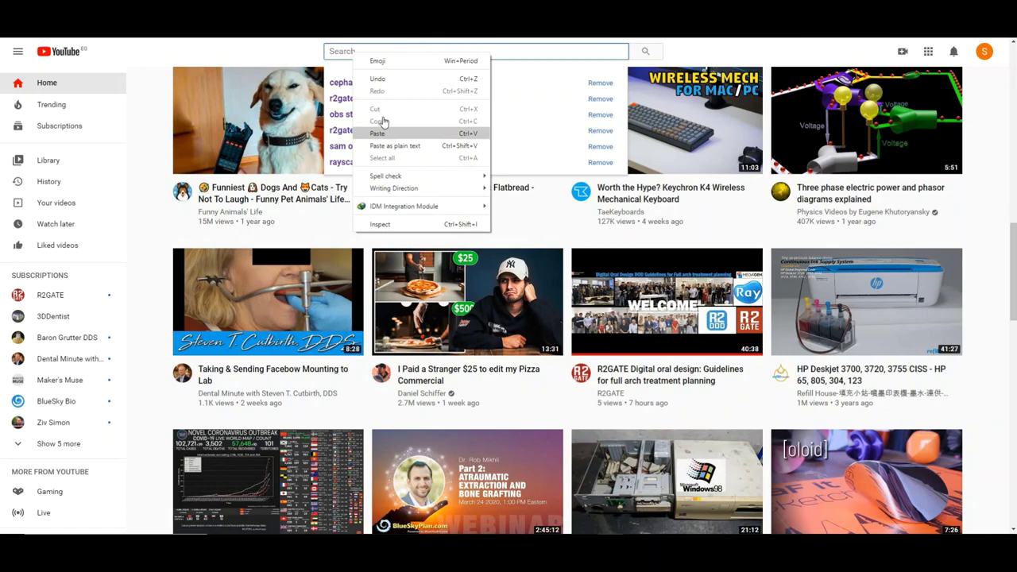
click(394, 129)
drag(318, 54, 638, 55)
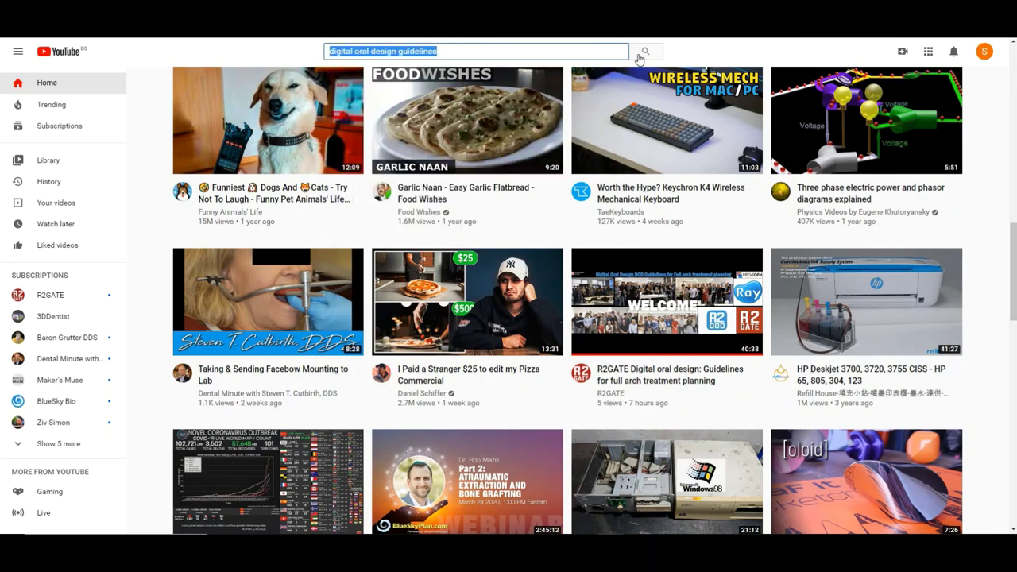
click(650, 52)
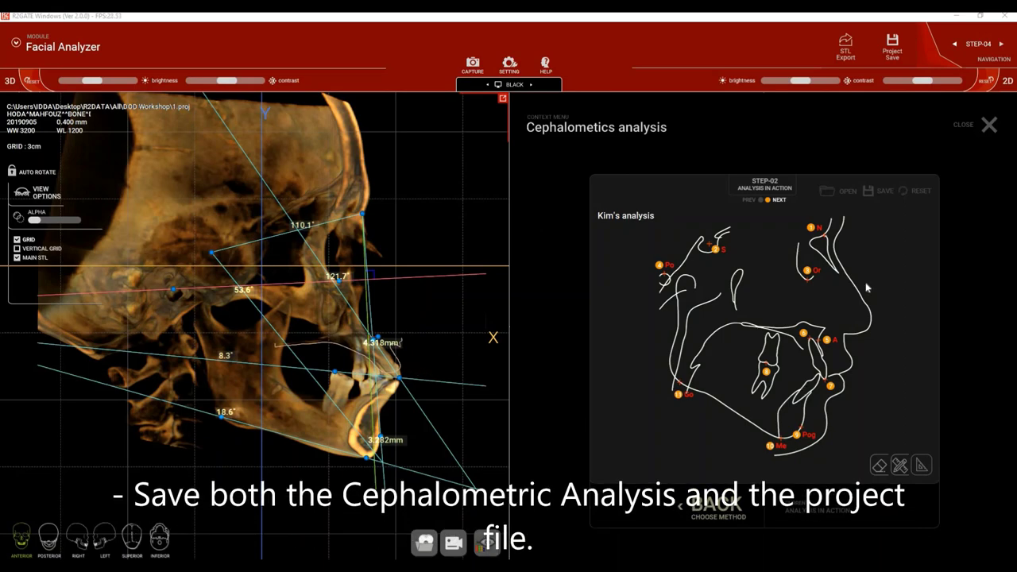
Save the Kim's cephalometric analysis as a Facial Analyzer file (.faf) in the 1 proj folder.
click(873, 197)
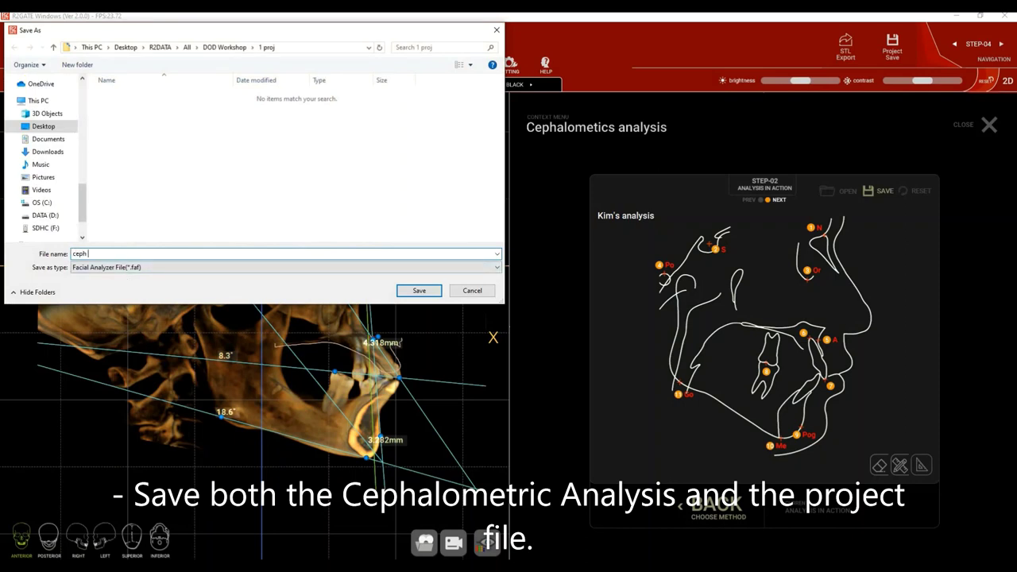
Save the cephalometric analysis as a Facial Analyzer file named ceph, and save the project under its existing name 1.
click(419, 291)
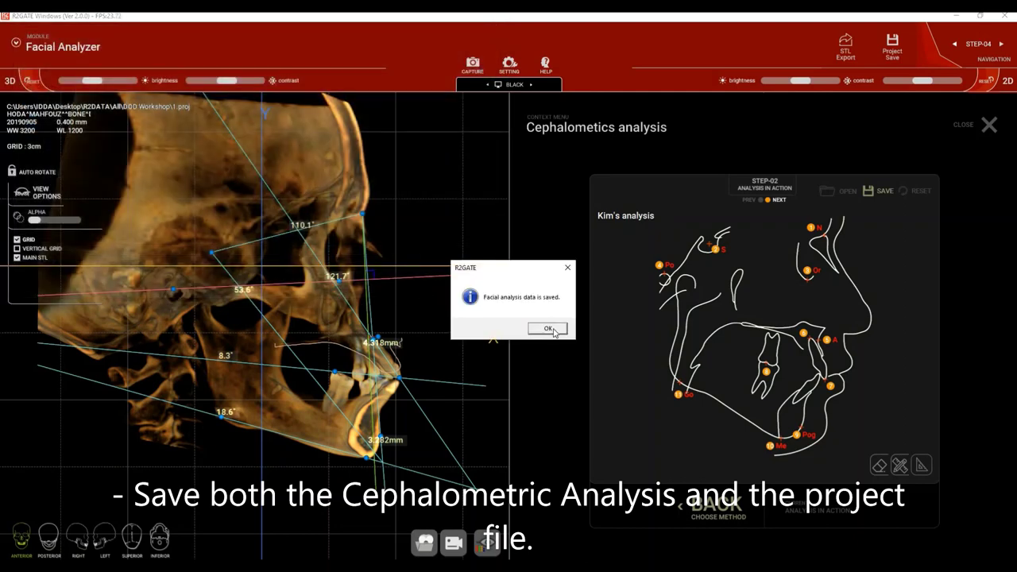
click(548, 329)
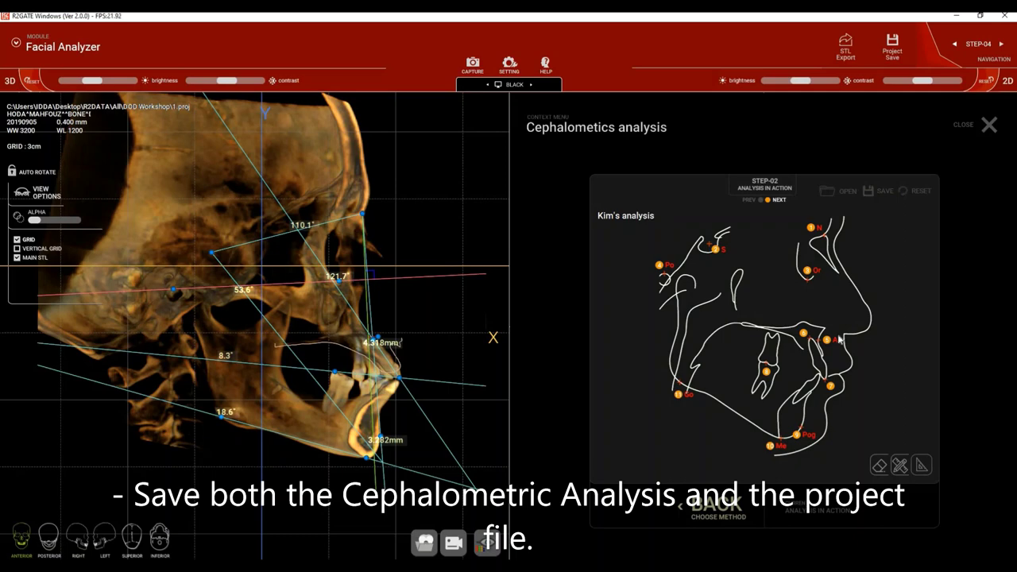
click(904, 51)
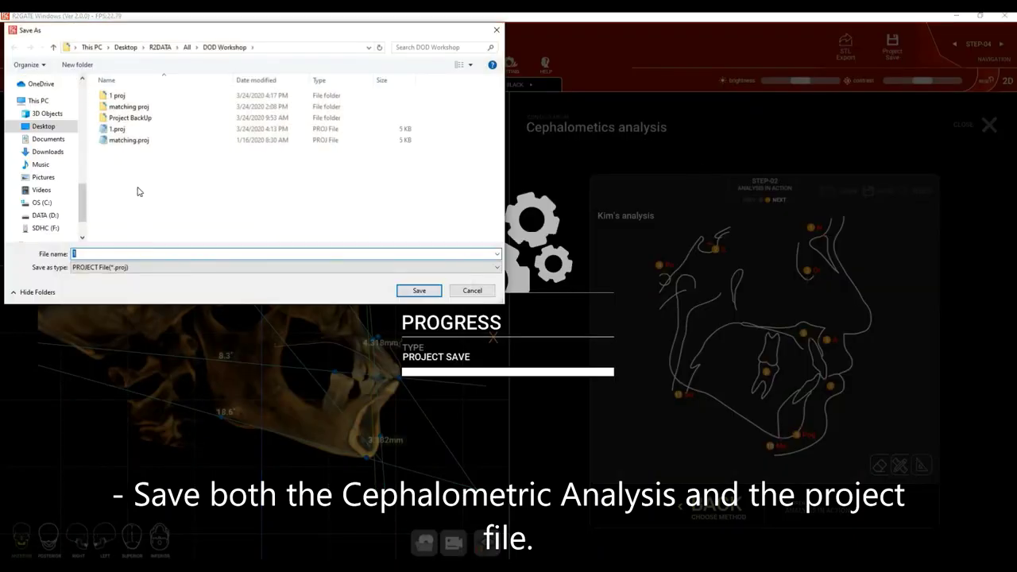
click(146, 132)
click(418, 291)
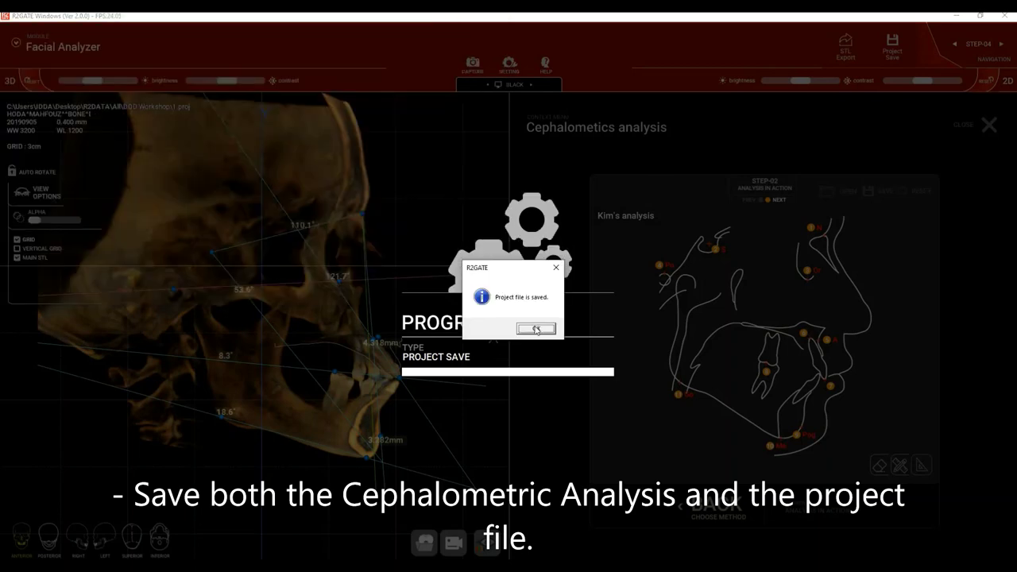
click(536, 329)
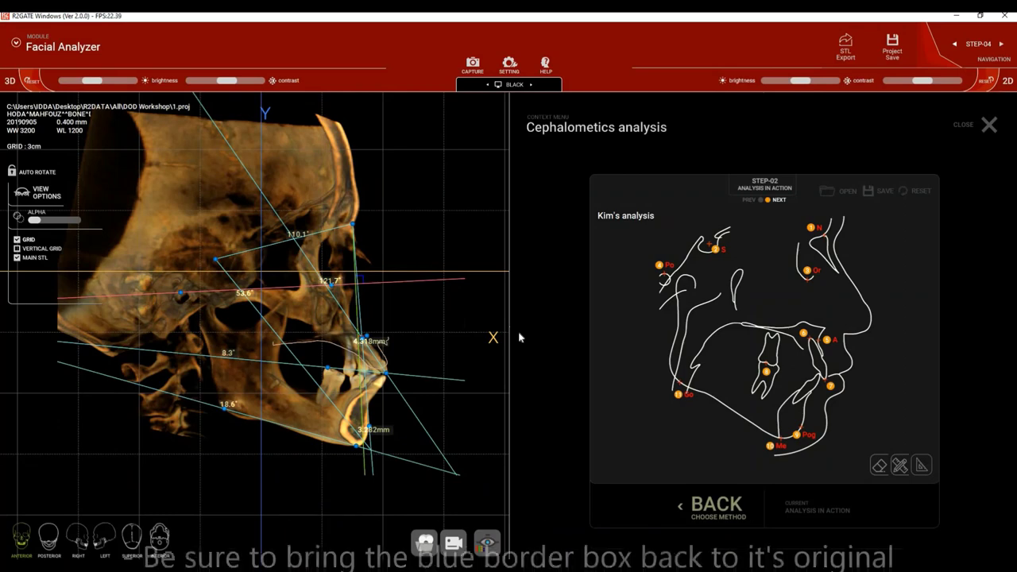
Close the cephalometric analysis and extend the blue border box in the coronal image back around the whole skull, viewed from the anterior.
click(990, 125)
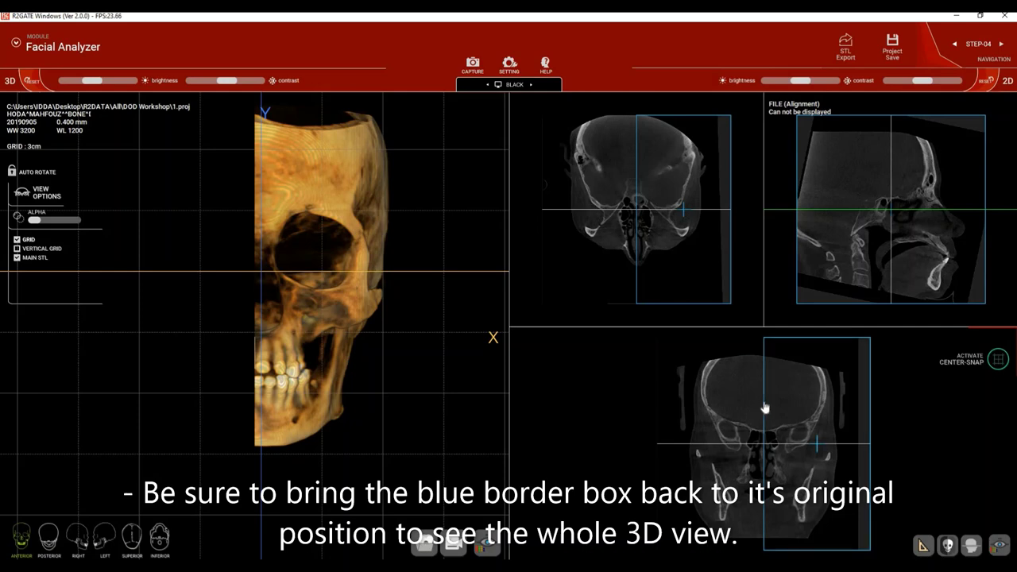
drag(746, 410, 590, 421)
click(28, 530)
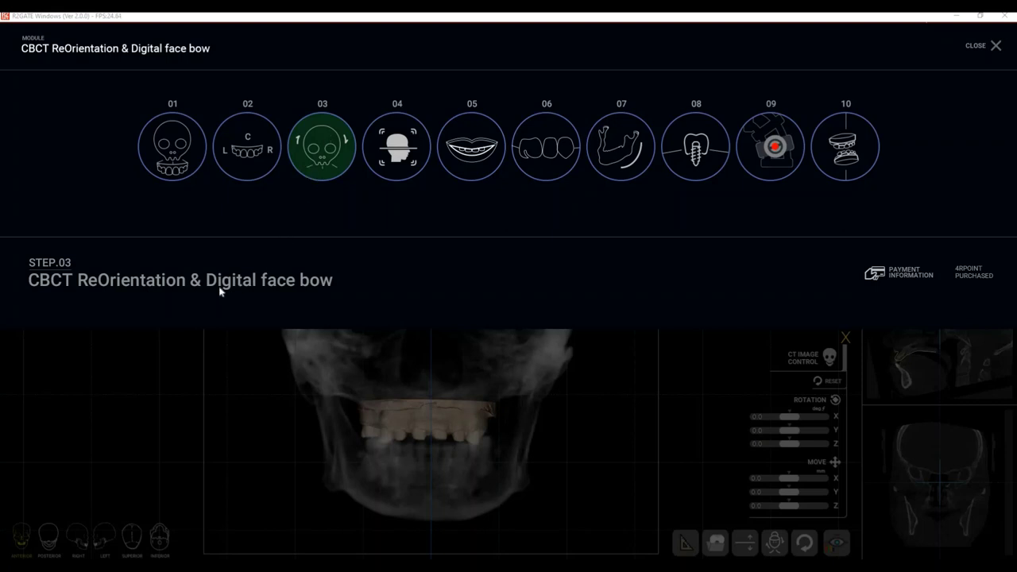
Switch to the CBCT ReOrientation & Digital face bow module and show the 3D skull from its right side.
click(326, 141)
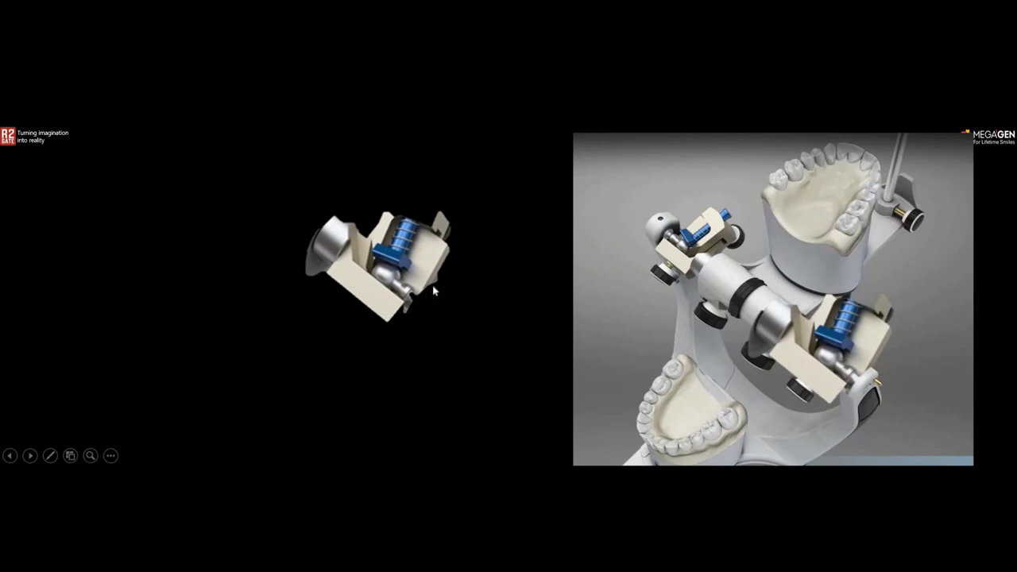
click(433, 291)
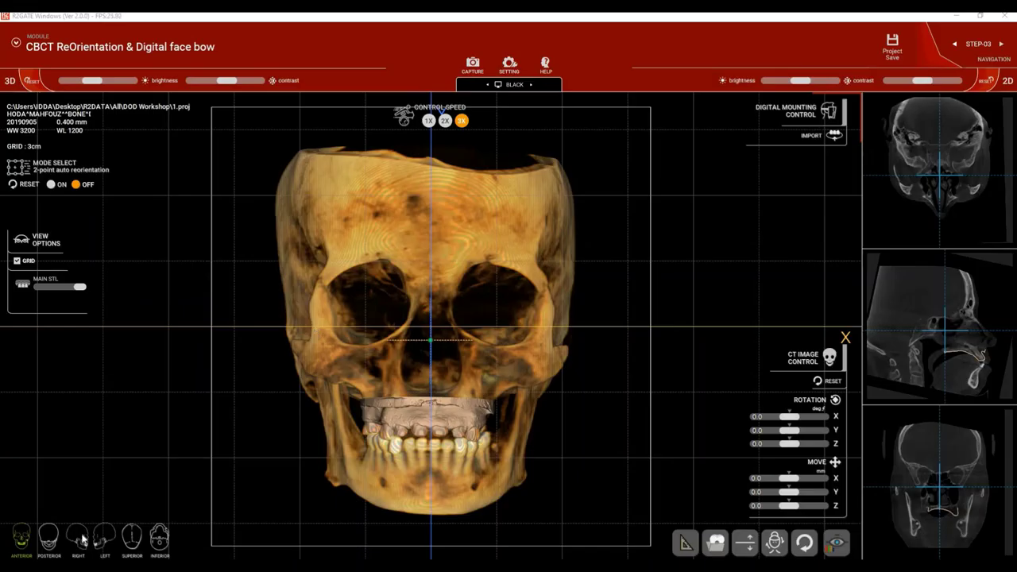
click(82, 540)
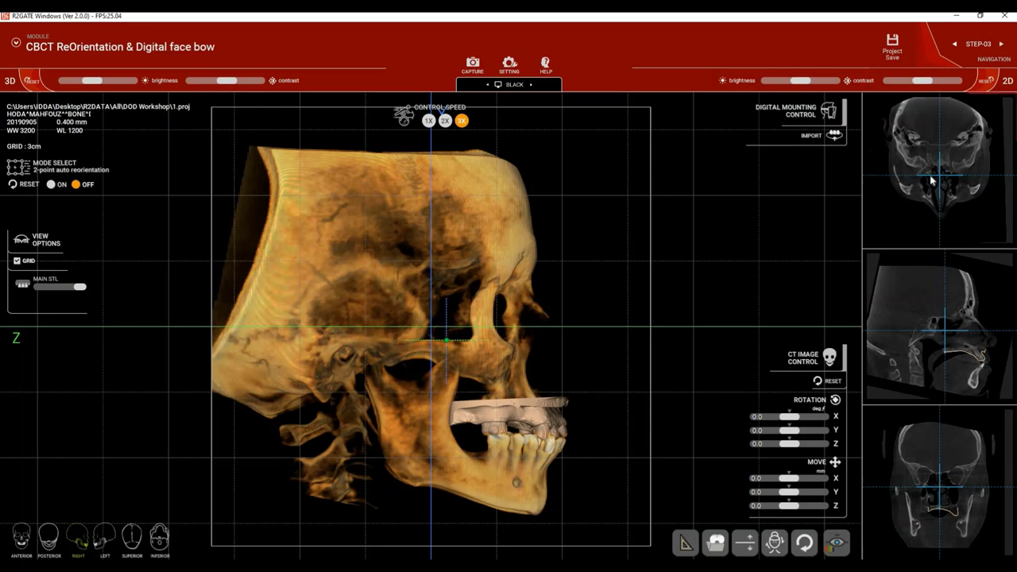
Move the cross in the sagittal 2D image near the condyle, and nudge it up, left, down and right in small increments.
click(913, 346)
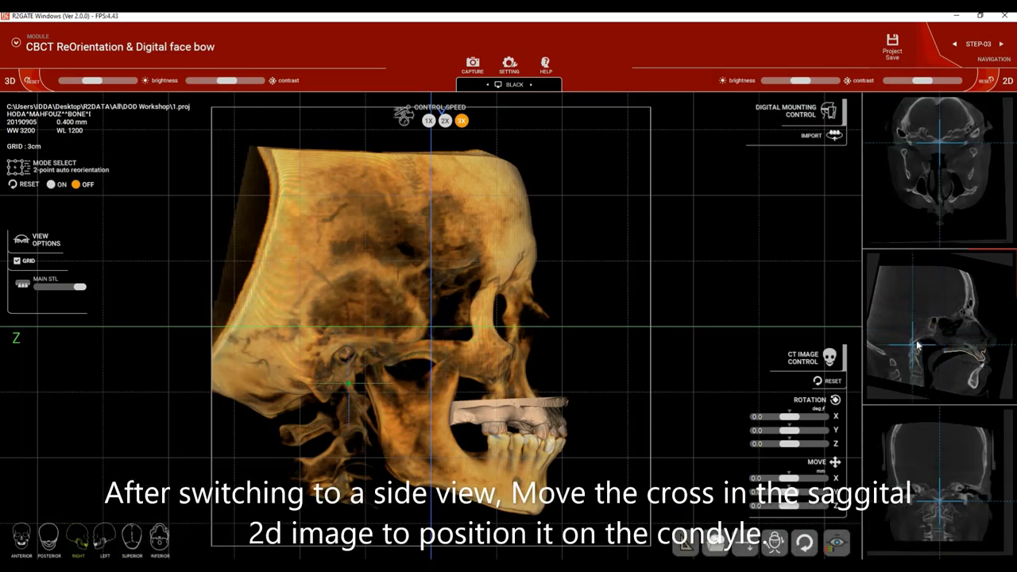
drag(945, 339, 956, 335)
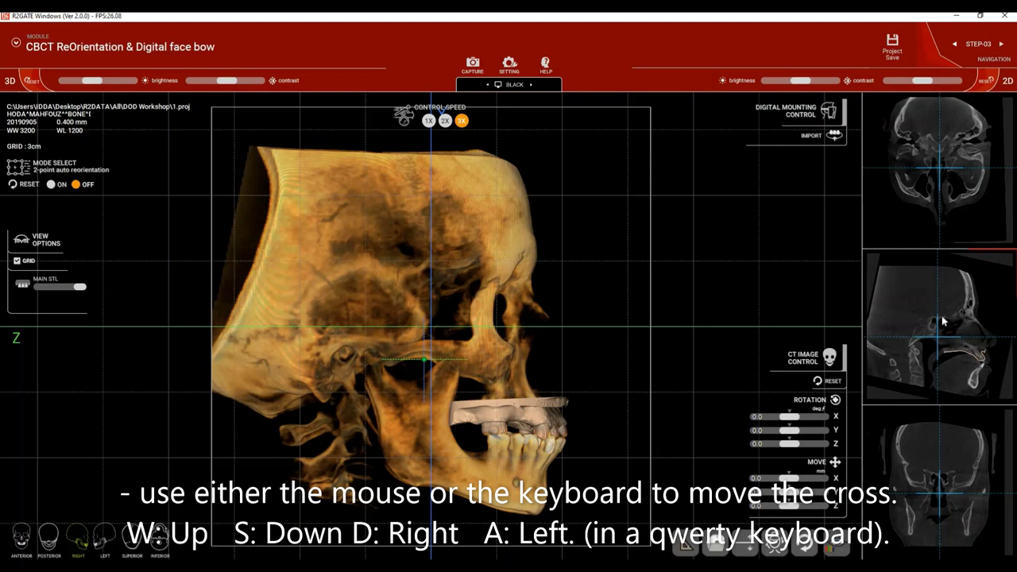
key(w)
key(w)
key(w)
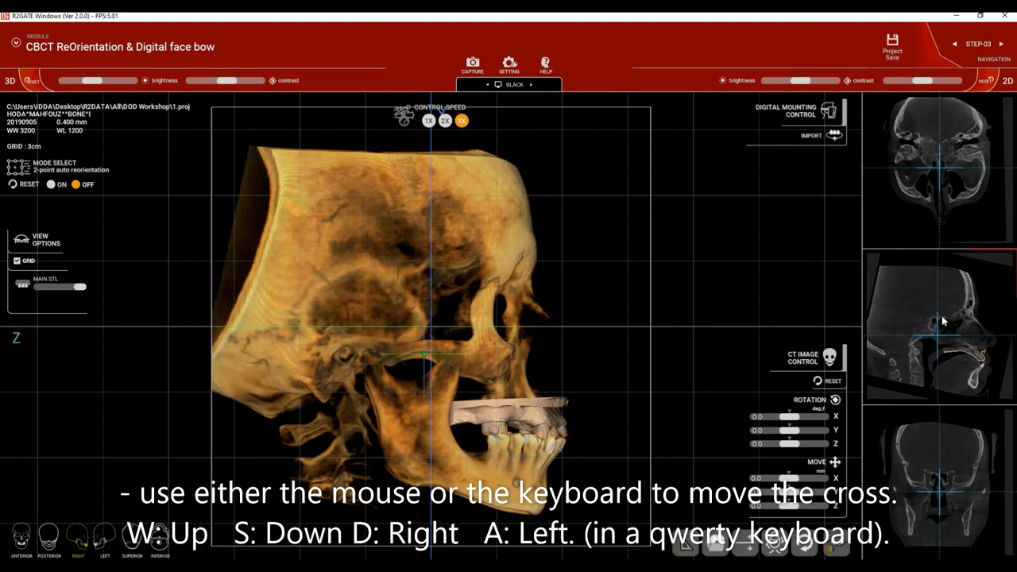
key(w)
key(w)
key(a)
key(a)
key(a)
key(a)
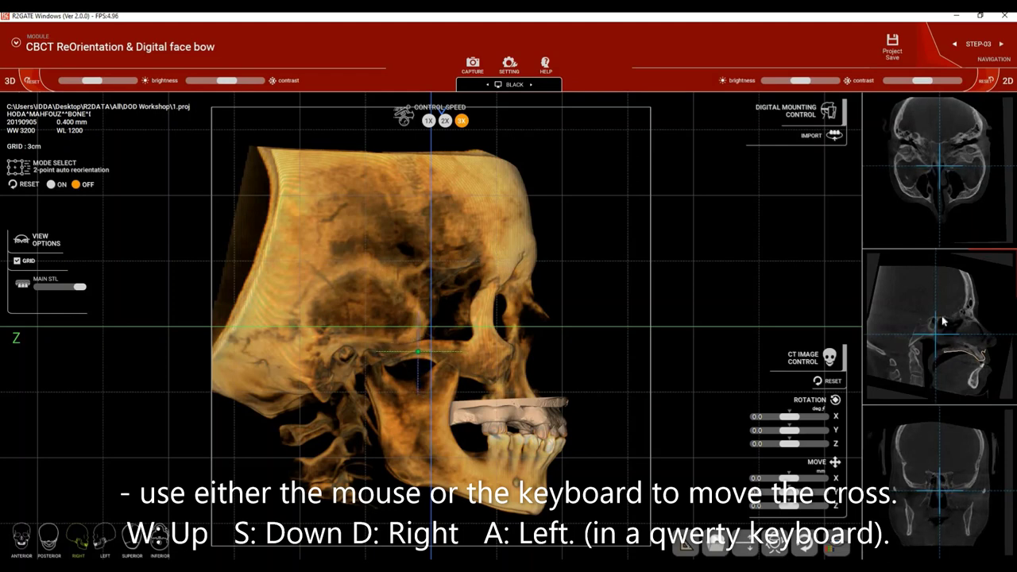
key(s)
key(s)
key(s)
key(s)
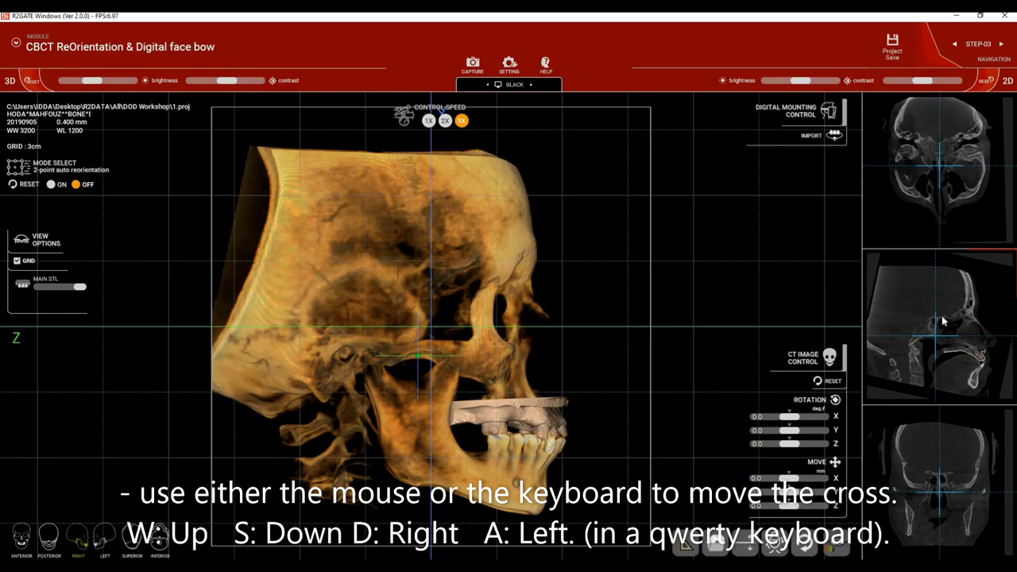
key(d)
key(d)
key(d)
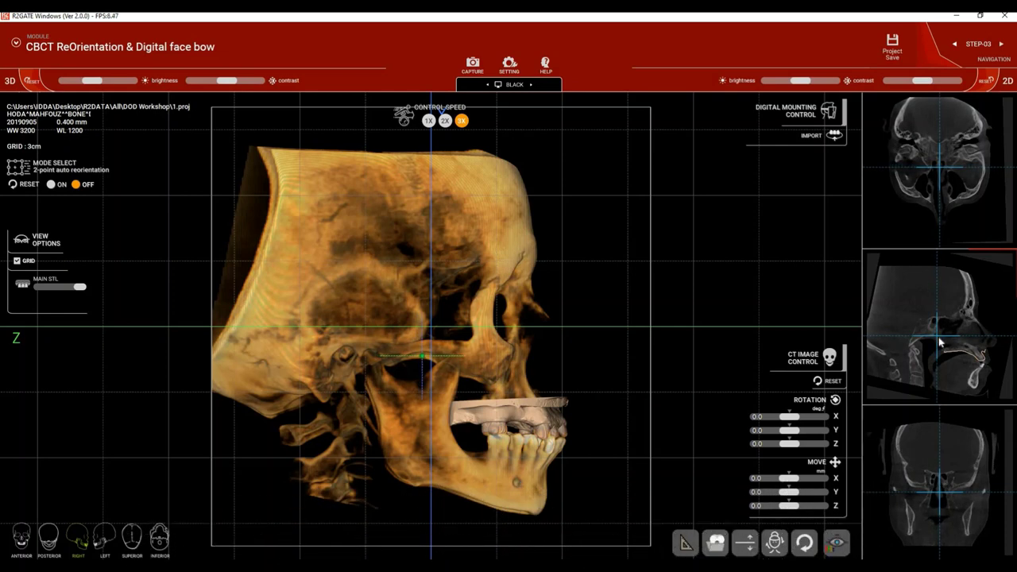
Position the cross on the condyle in the sagittal image and check its alignment in the enlarged axial image.
drag(933, 340, 924, 343)
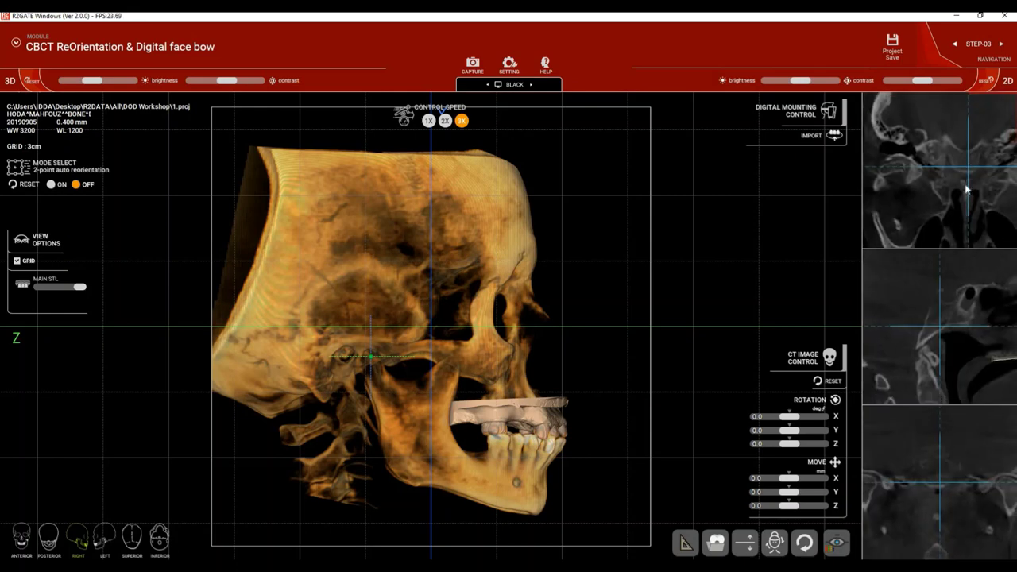
middle_drag(963, 191, 957, 190)
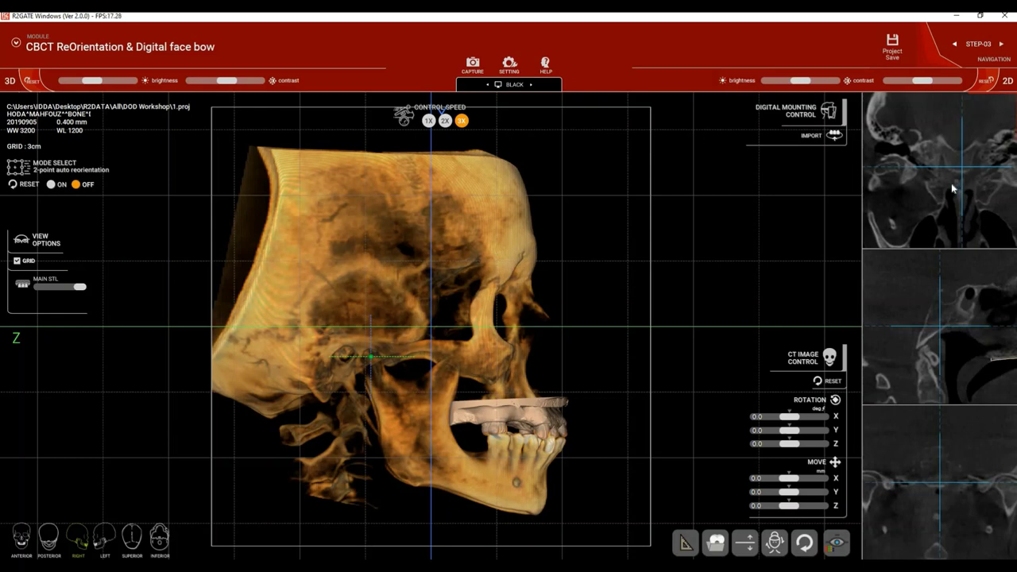
scroll(963, 314, down, 3)
middle_drag(948, 321, 960, 327)
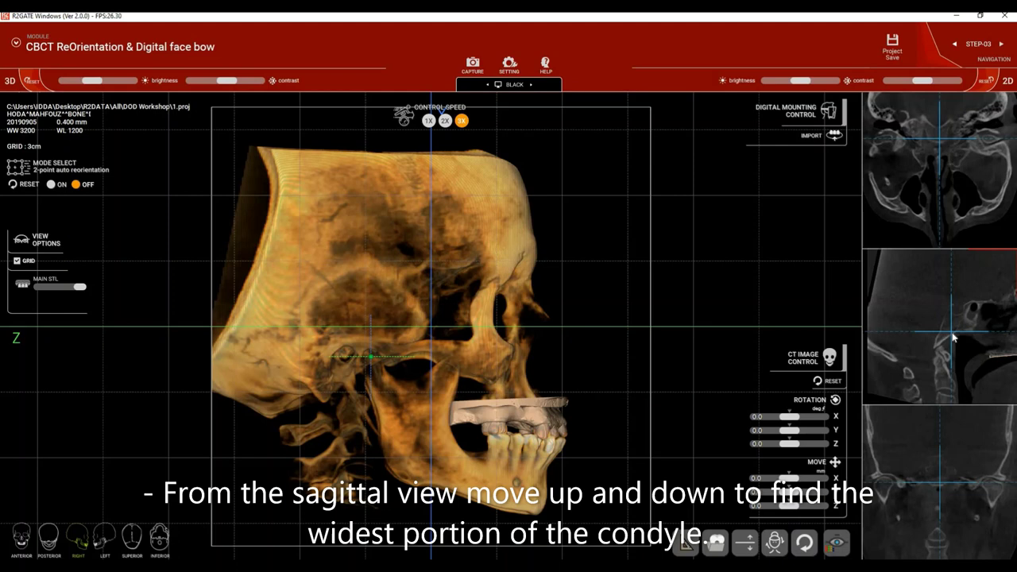
Shift the cross up and down in the sagittal image to reach the axial slice with the widest portion of the condyle.
key(Up)
key(Up)
key(Up)
key(Up)
key(Up)
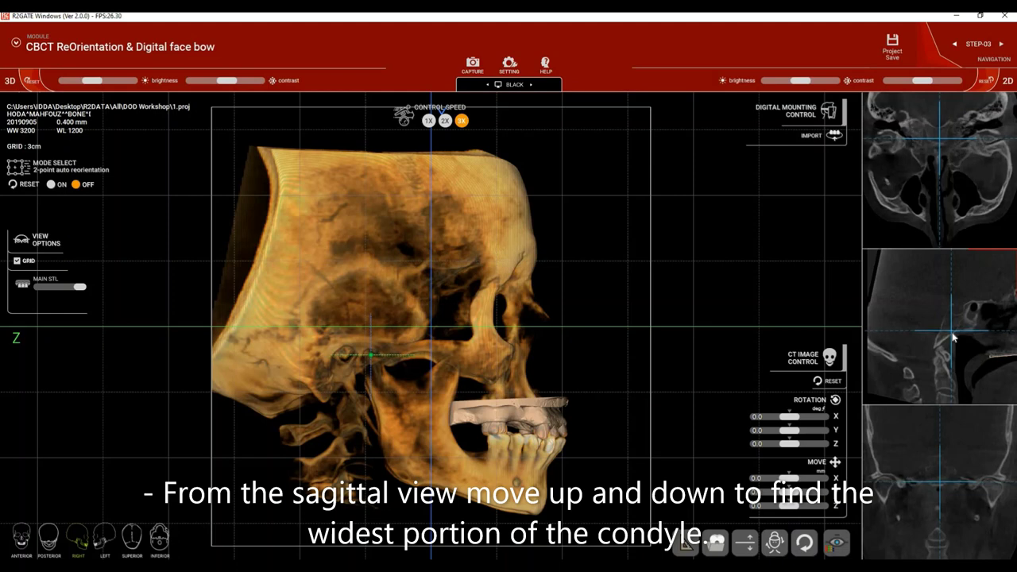
drag(953, 338, 954, 339)
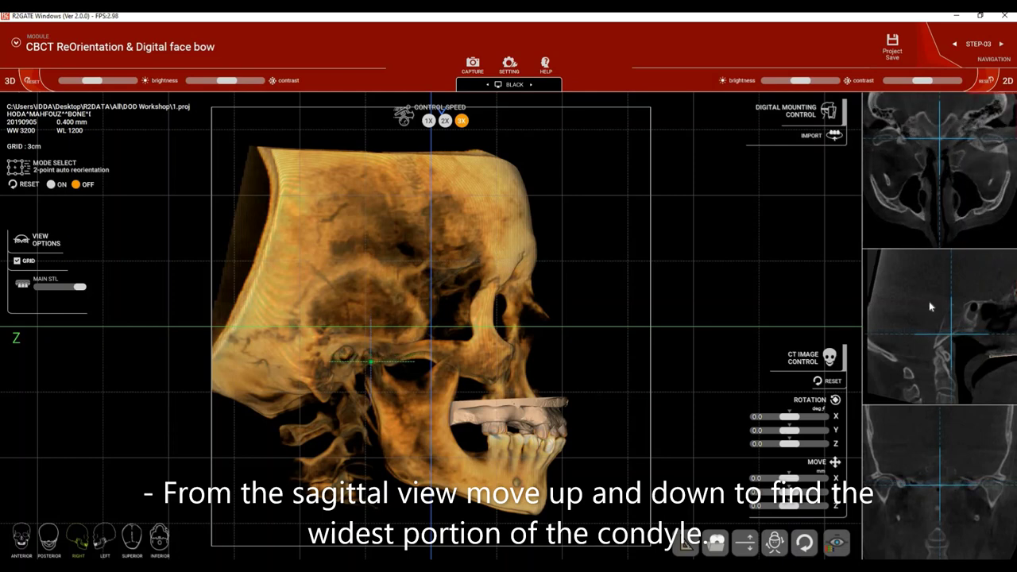
key(Down)
key(Down)
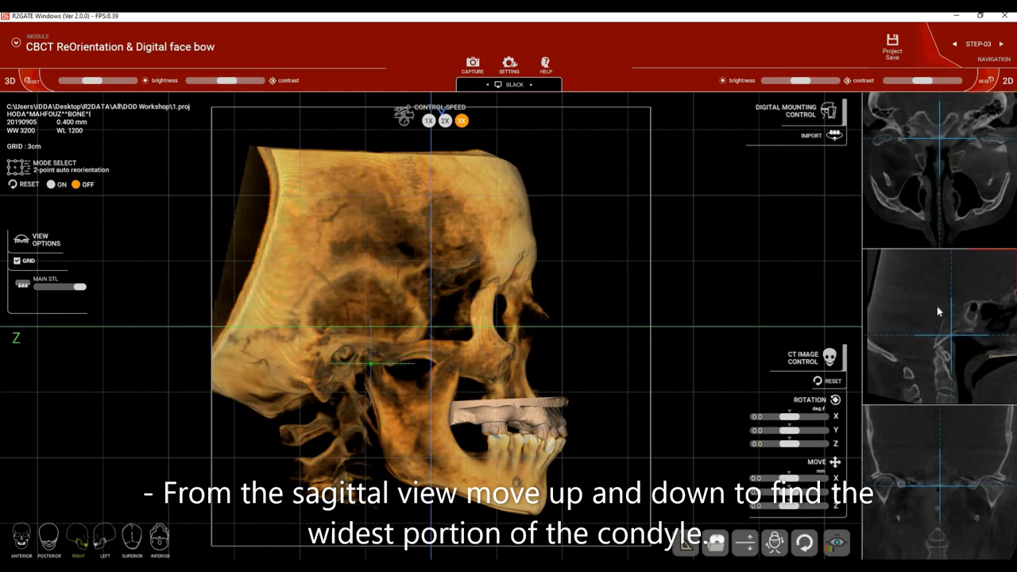
Examine both condyles in the axial image to check whether the dotted line runs through their centers.
scroll(957, 176, up, 2)
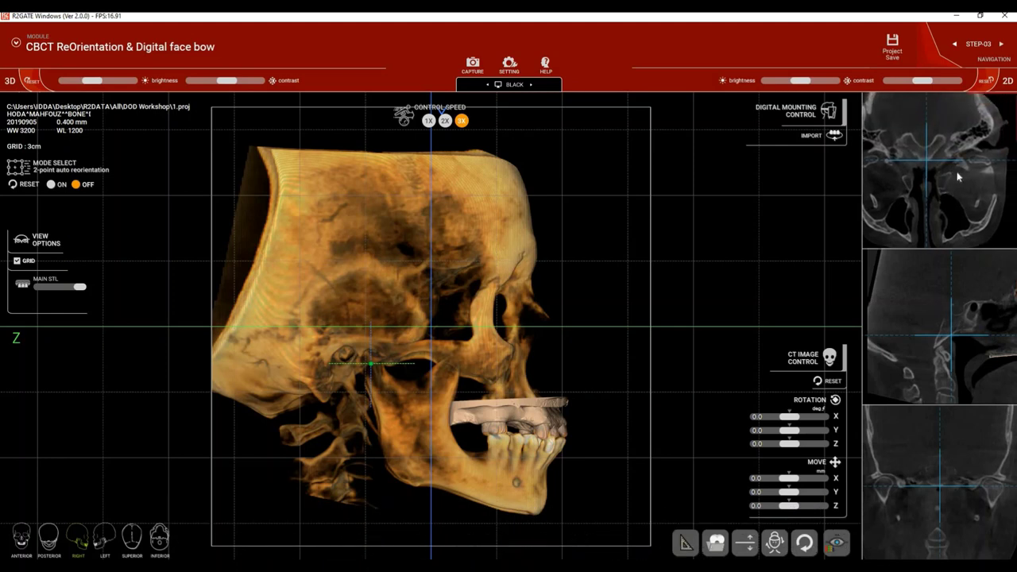
scroll(957, 176, up, 4)
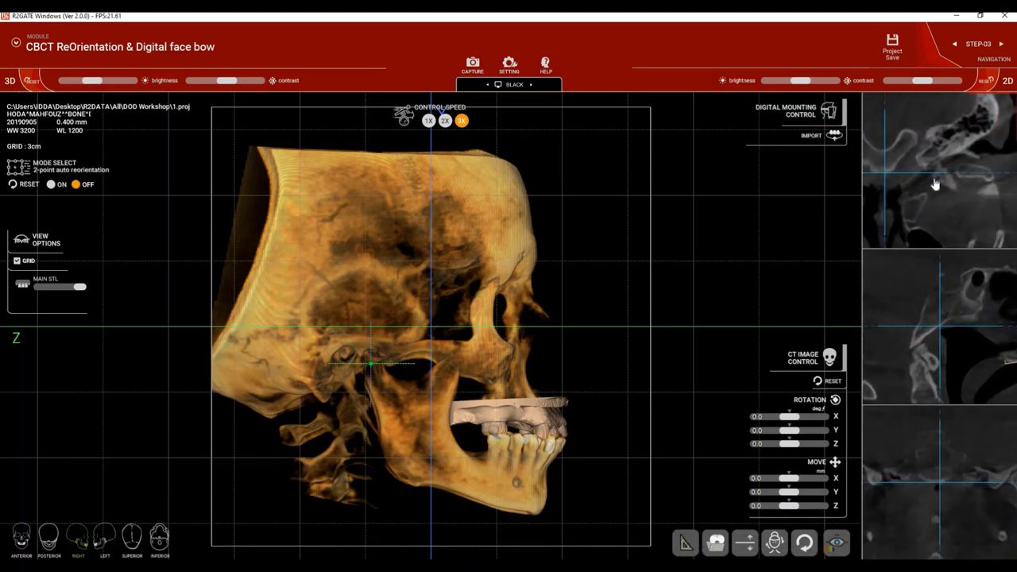
mouse_move(912, 183)
middle_down()
mouse_move(974, 186)
mouse_move(940, 190)
mouse_move(956, 191)
middle_up()
scroll(978, 187, down, 2)
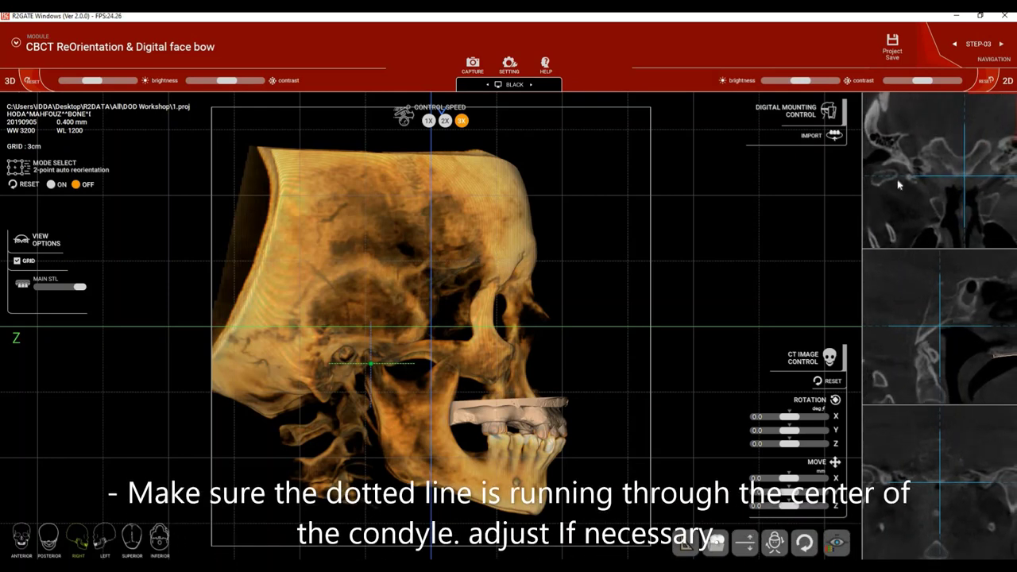
mouse_move(998, 185)
middle_down()
mouse_move(926, 185)
mouse_move(958, 189)
middle_up()
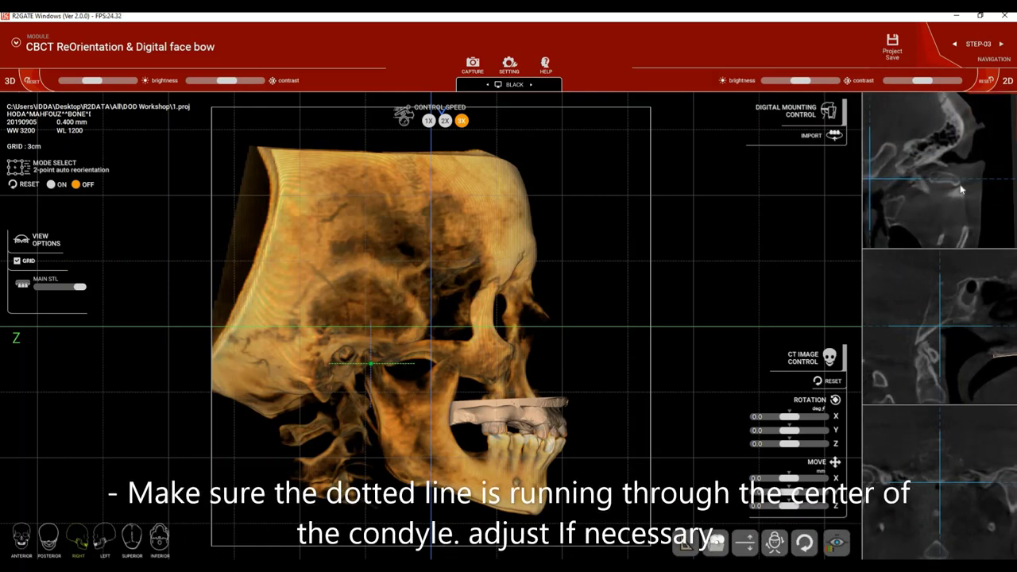
scroll(959, 189, up, 3)
middle_drag(886, 190, 985, 188)
scroll(873, 189, up, 2)
drag(946, 179, 1003, 166)
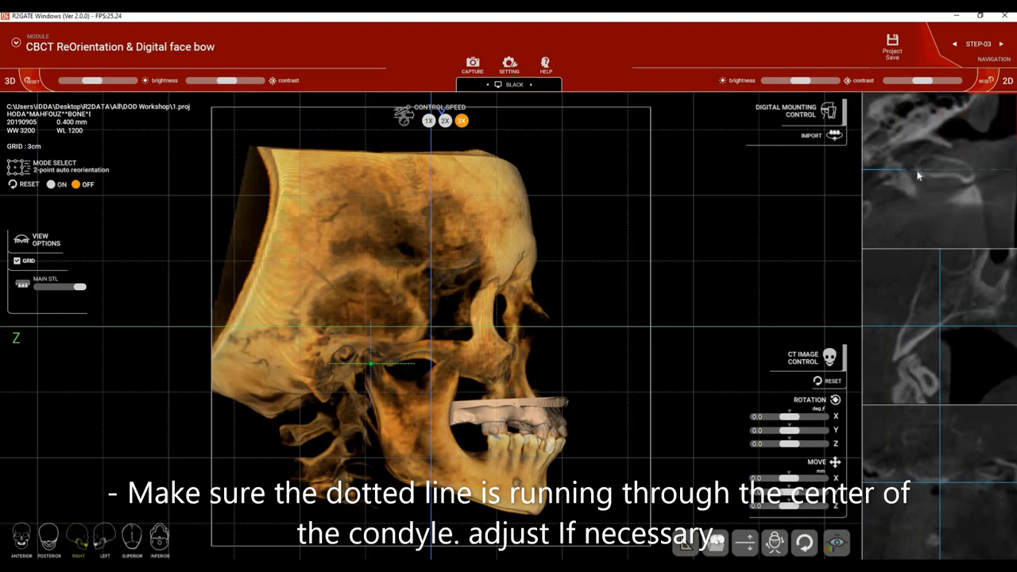
scroll(948, 177, down, 6)
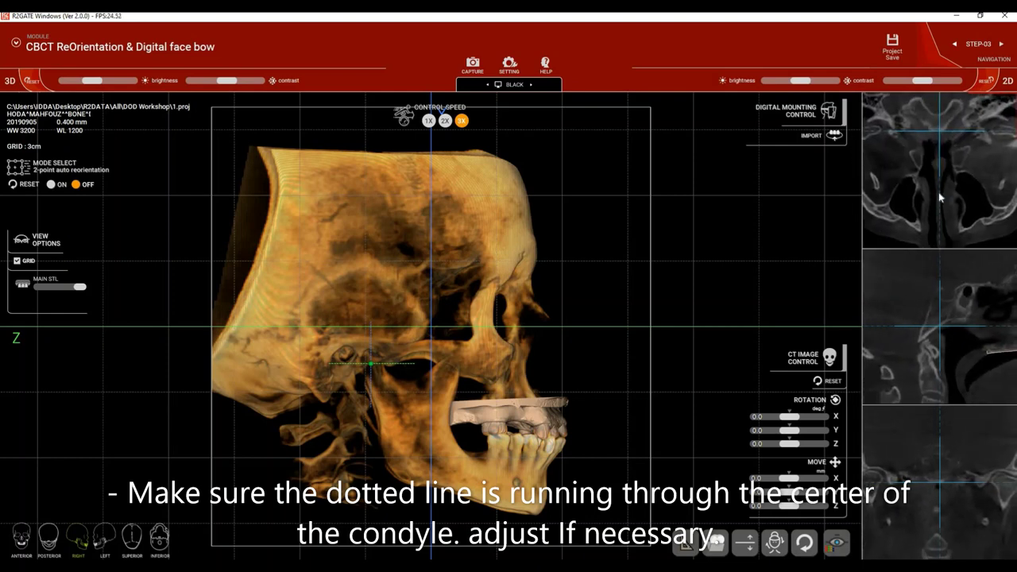
scroll(935, 188, up, 5)
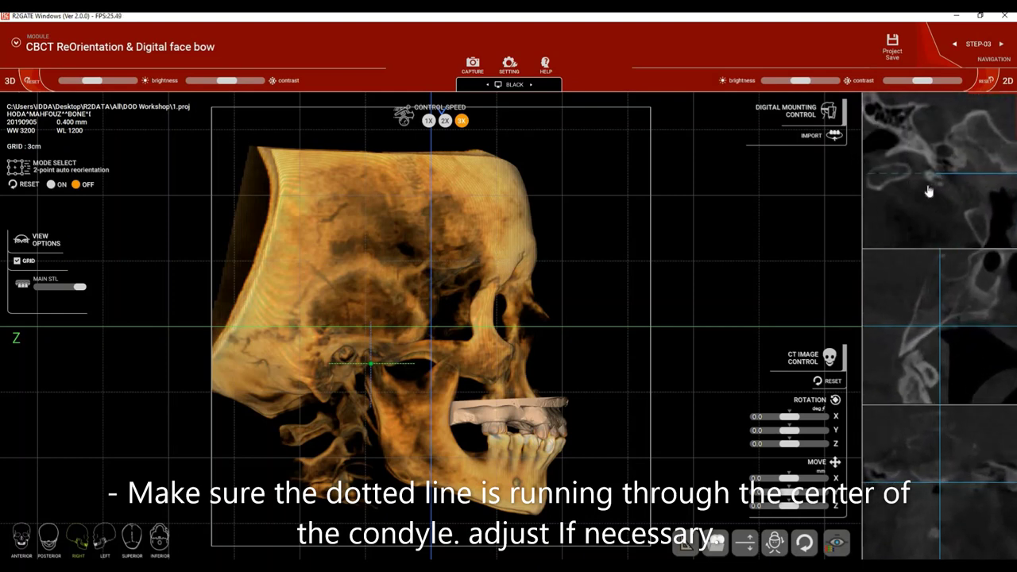
scroll(944, 188, up, 1)
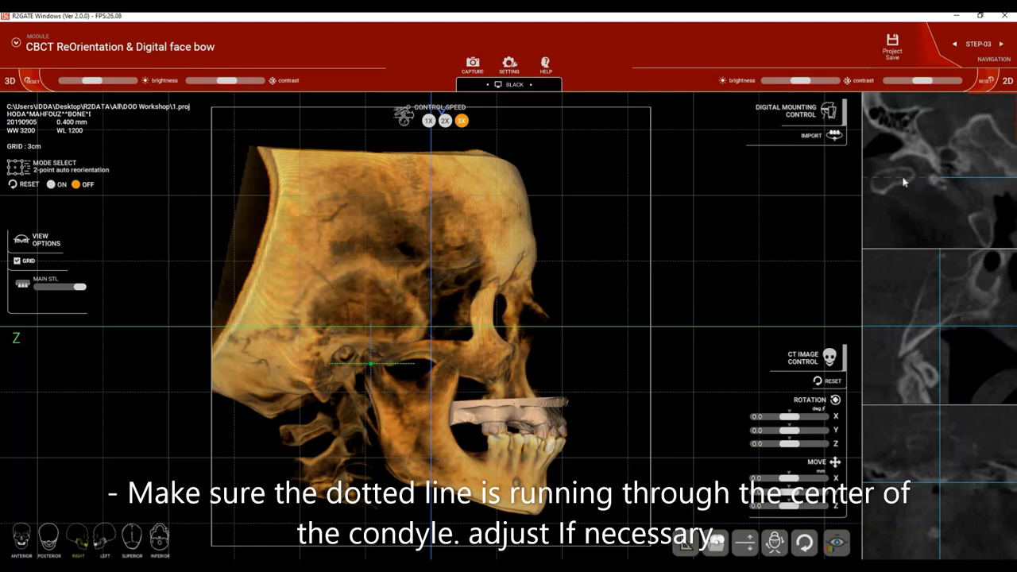
scroll(946, 181, down, 2)
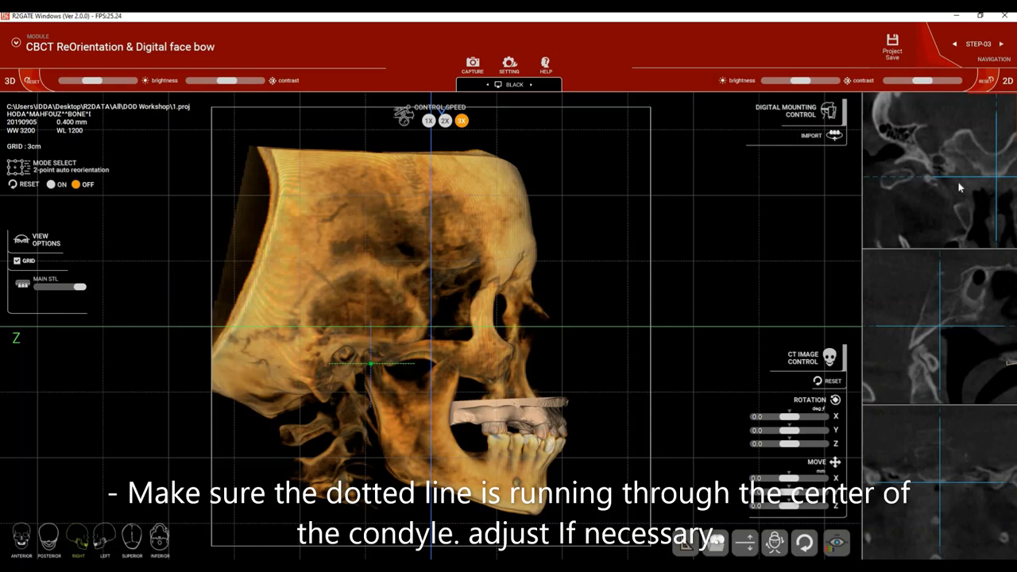
Fine-tune the dotted line's front-to-back position in the axial image so that it runs through the center of the condyle.
key(Up)
key(Up)
key(Up)
key(Up)
key(Up)
key(Up)
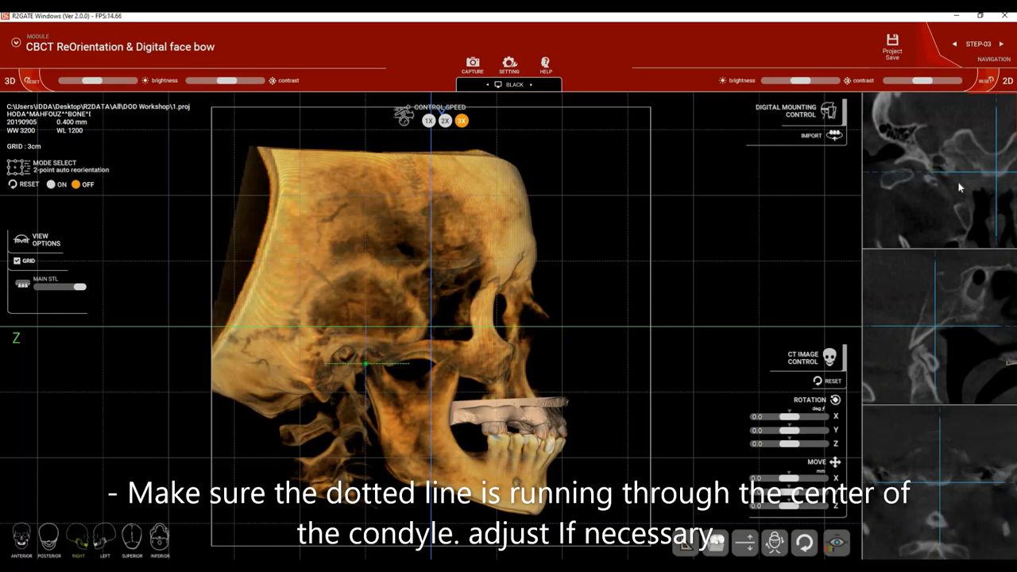
scroll(959, 187, down, 4)
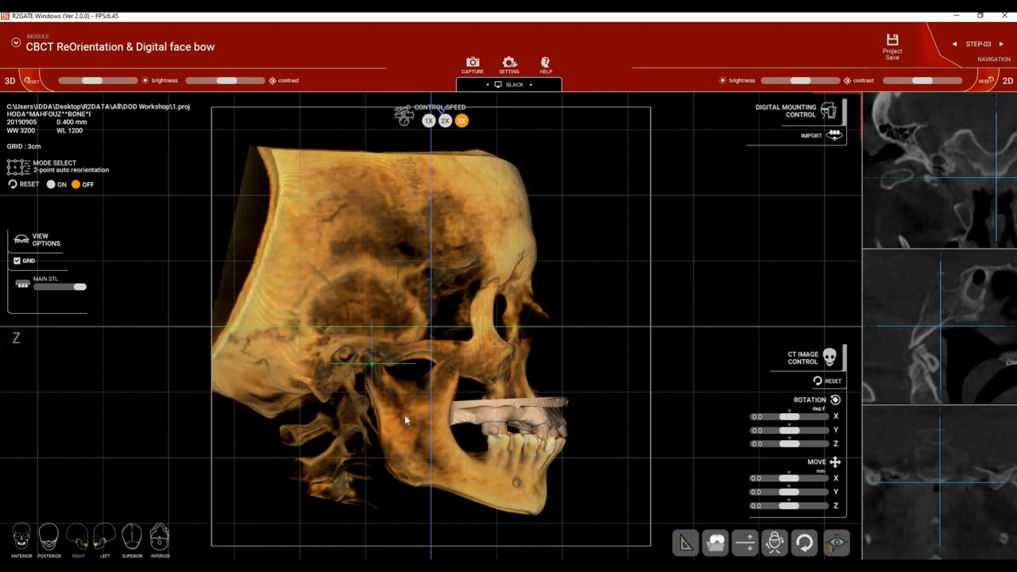
Import the Bio Art Articulator.stl file for digital mounting onto the condyle-aligned cross.
scroll(365, 374, up, 2)
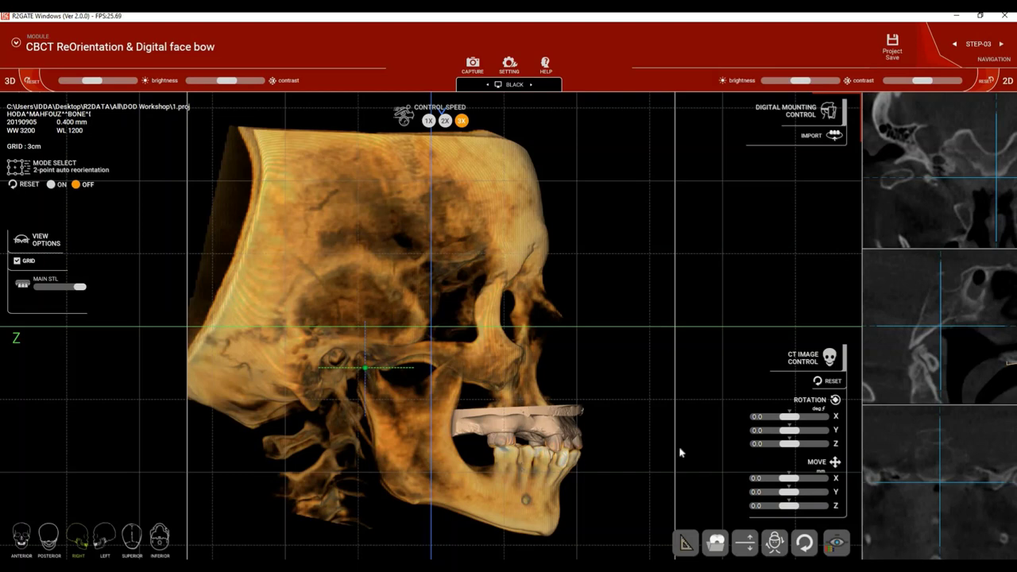
click(832, 139)
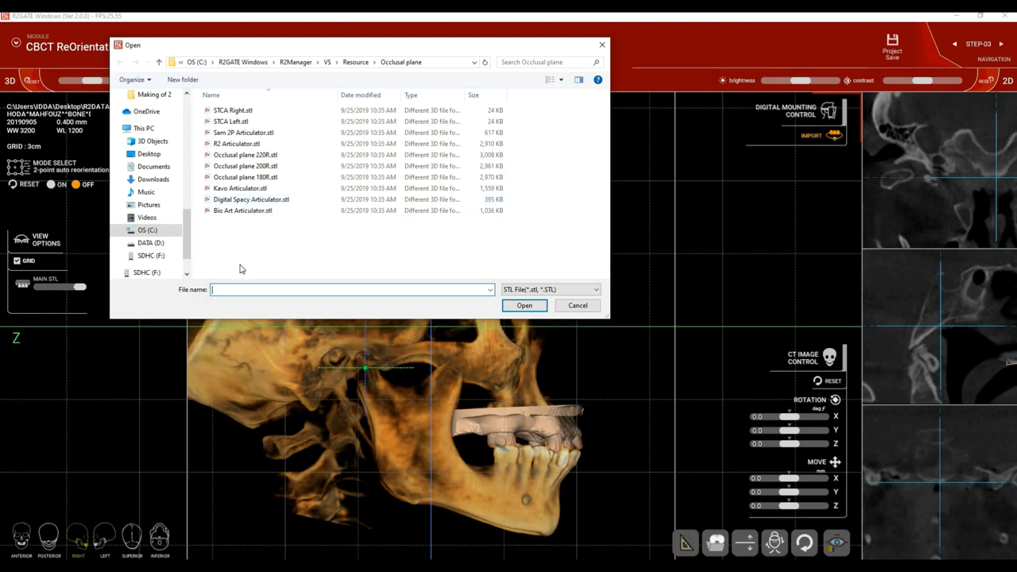
click(242, 211)
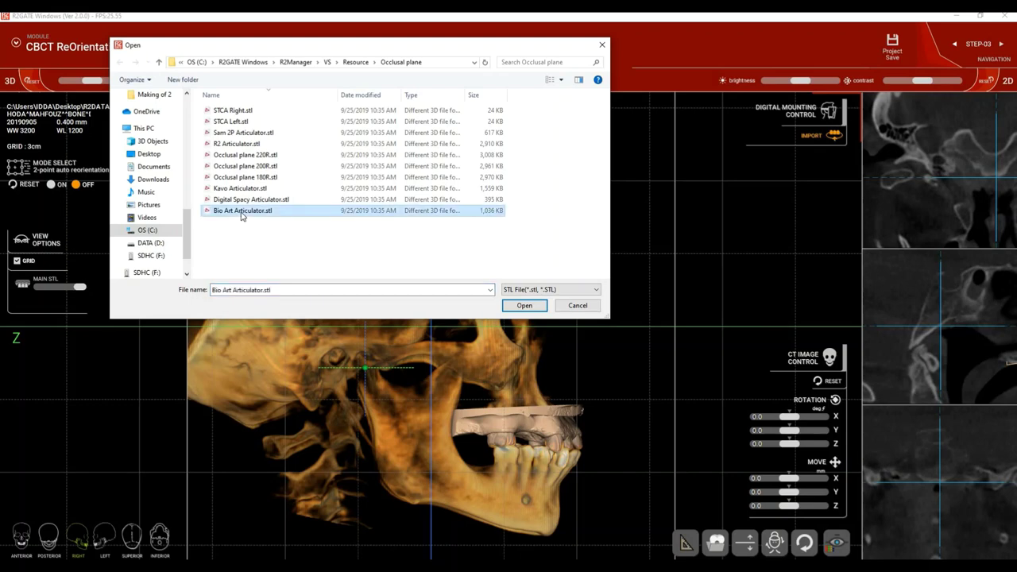
double_click(242, 211)
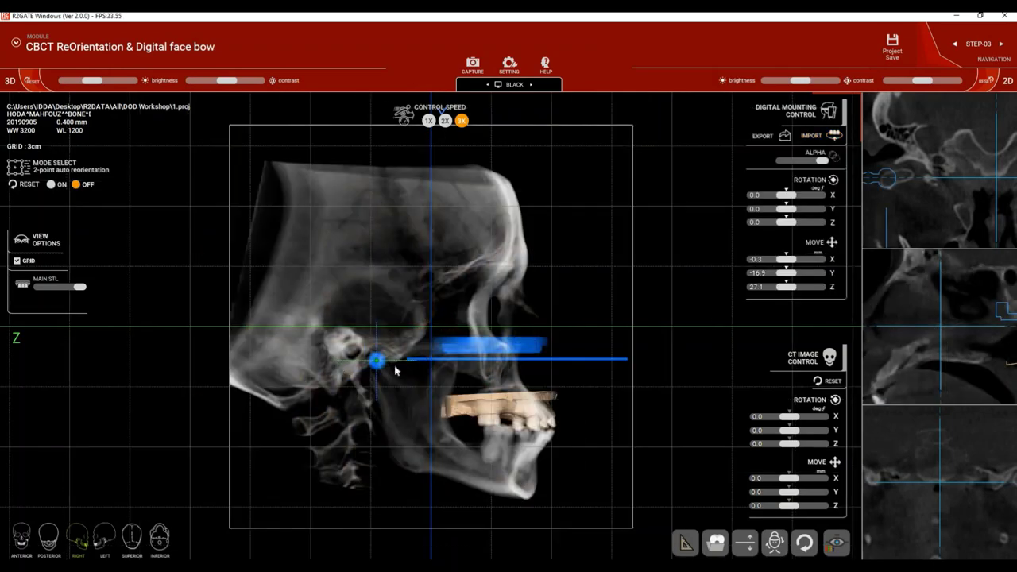
Switch the 3D volume rendering of the skull from the grey translucent view to the coloured bone view.
scroll(408, 351, up, 3)
scroll(408, 351, down, 2)
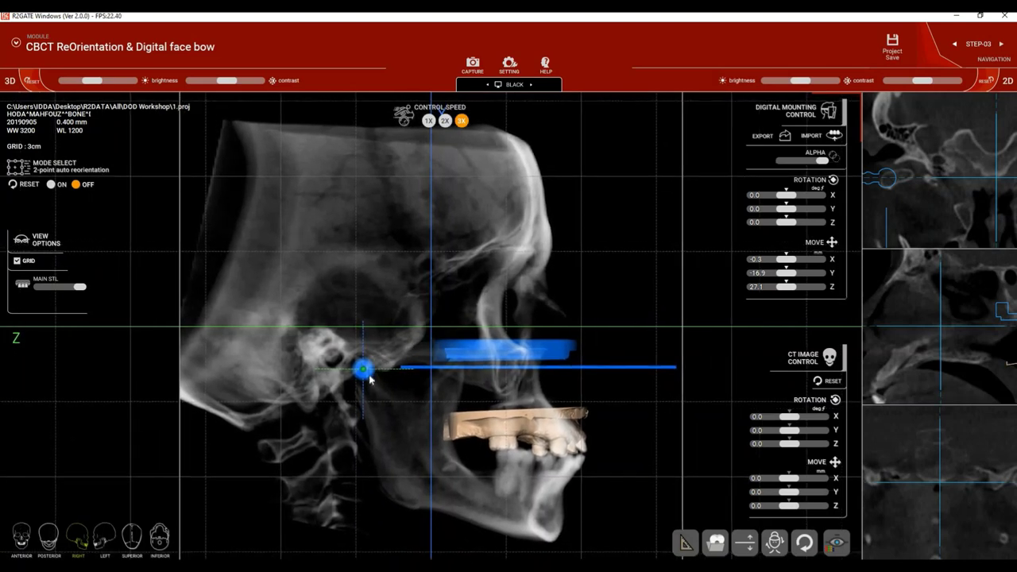
click(841, 544)
click(799, 438)
click(837, 544)
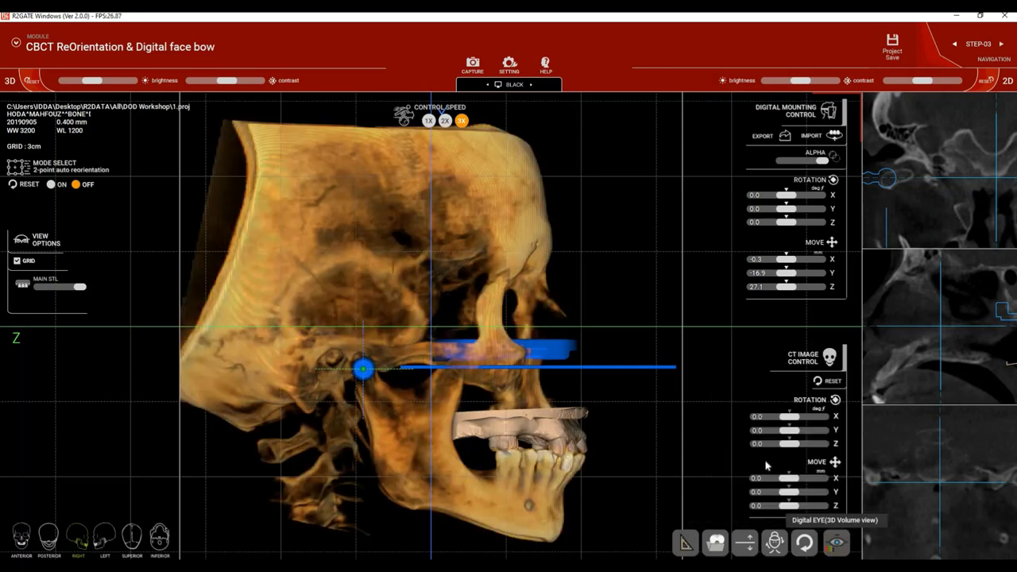
Examine the digital face bow's hinge axis, mounting plate and reference plane against the skull and upper model in the side view.
scroll(593, 420, up, 2)
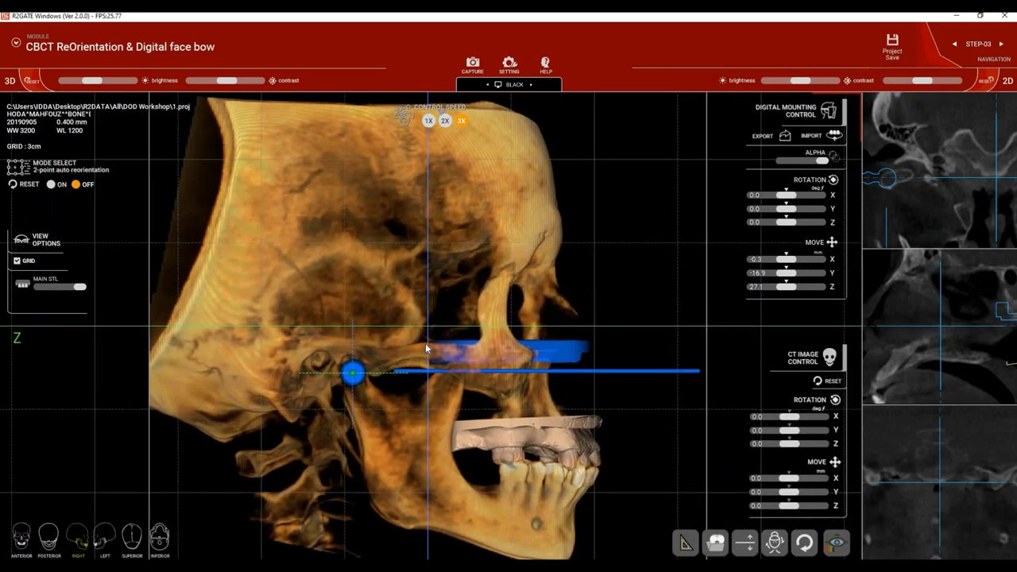
middle_drag(464, 195, 449, 181)
right_drag(449, 180, 485, 280)
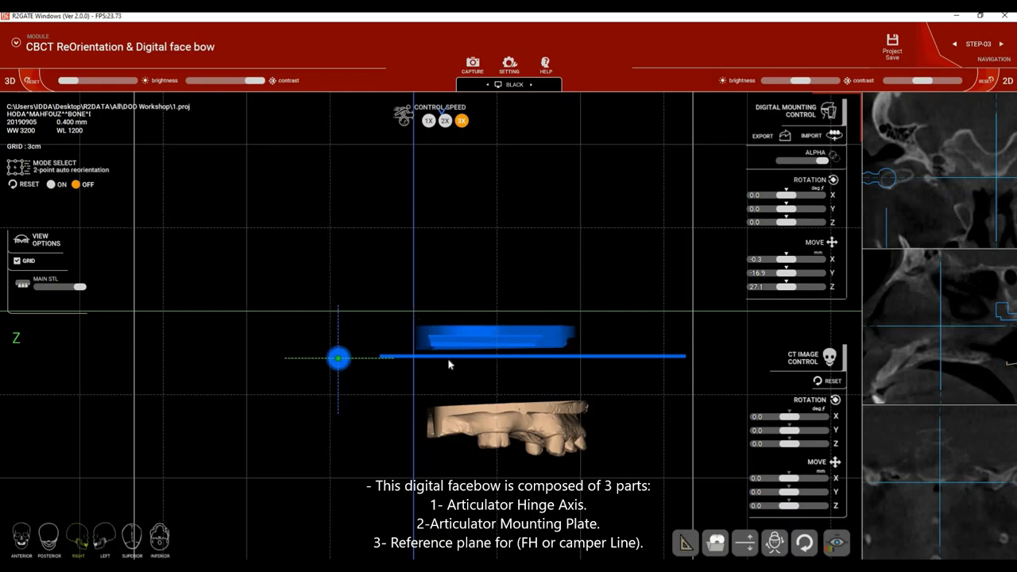
middle_drag(374, 359, 359, 358)
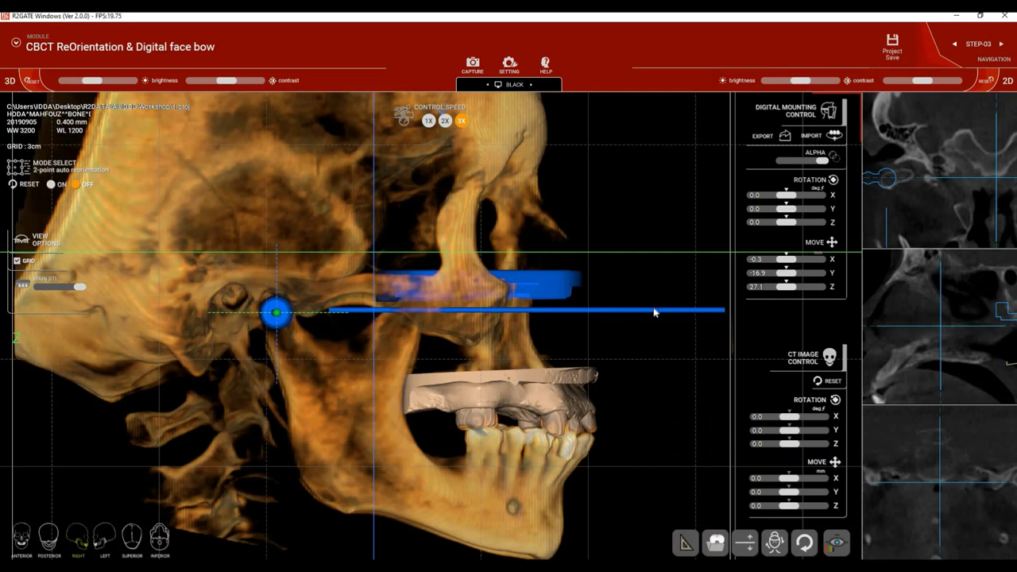
scroll(653, 313, down, 2)
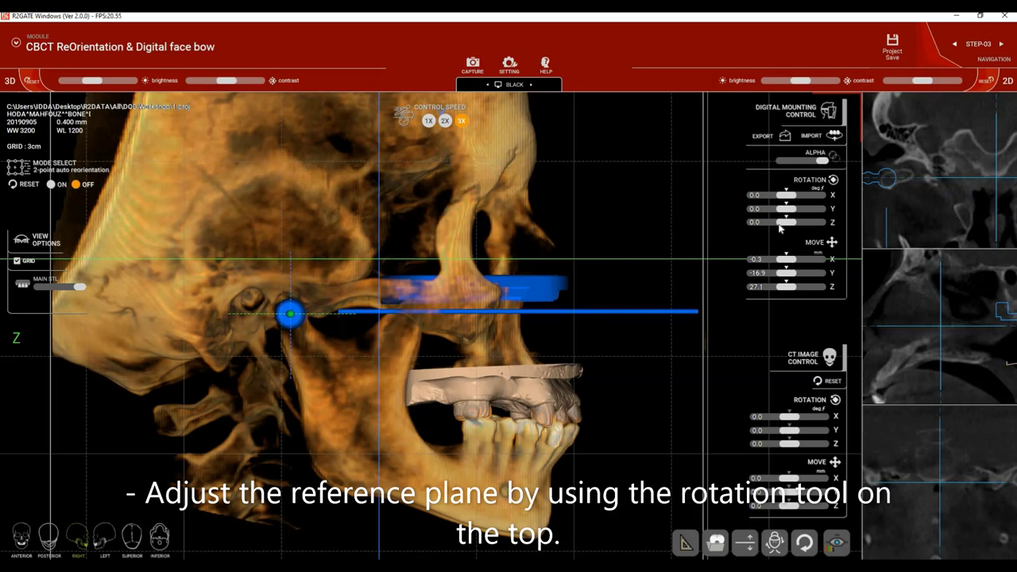
Try tilting the articulator's reference plane 8.7 degrees about X and compare it with the soft-tissue profile.
drag(786, 194, 787, 196)
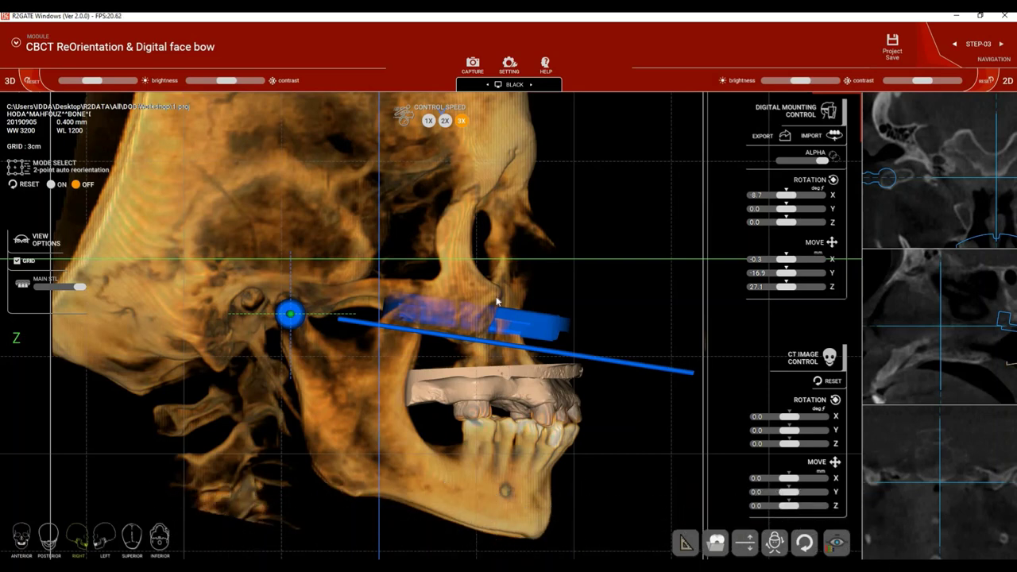
drag(98, 83, 101, 84)
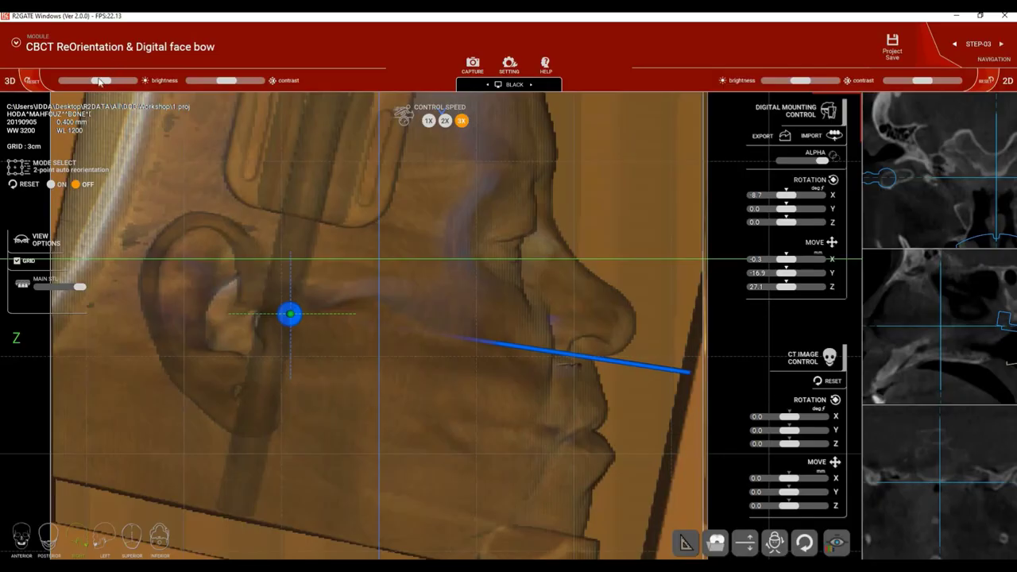
drag(102, 82, 97, 82)
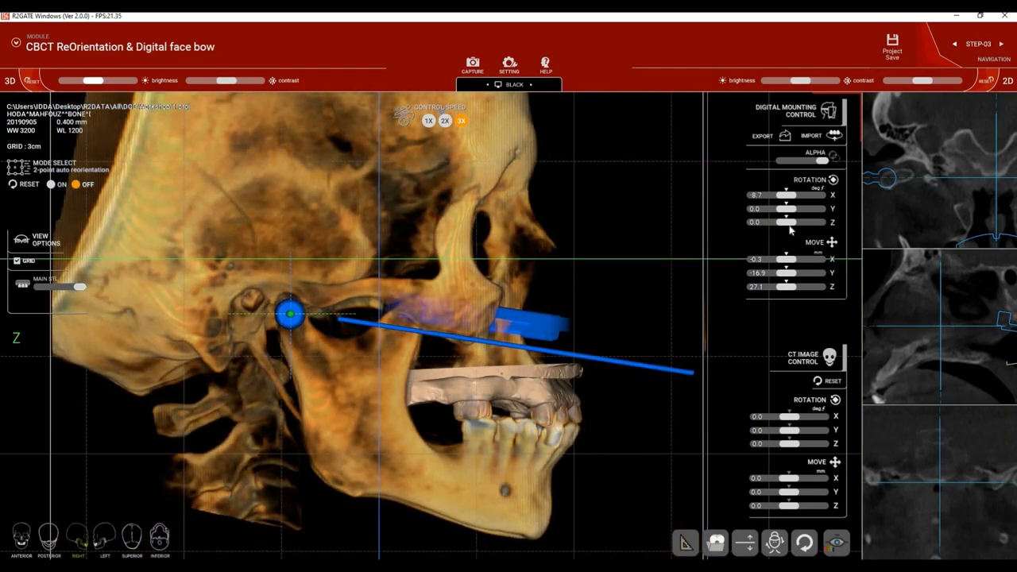
drag(787, 196, 790, 198)
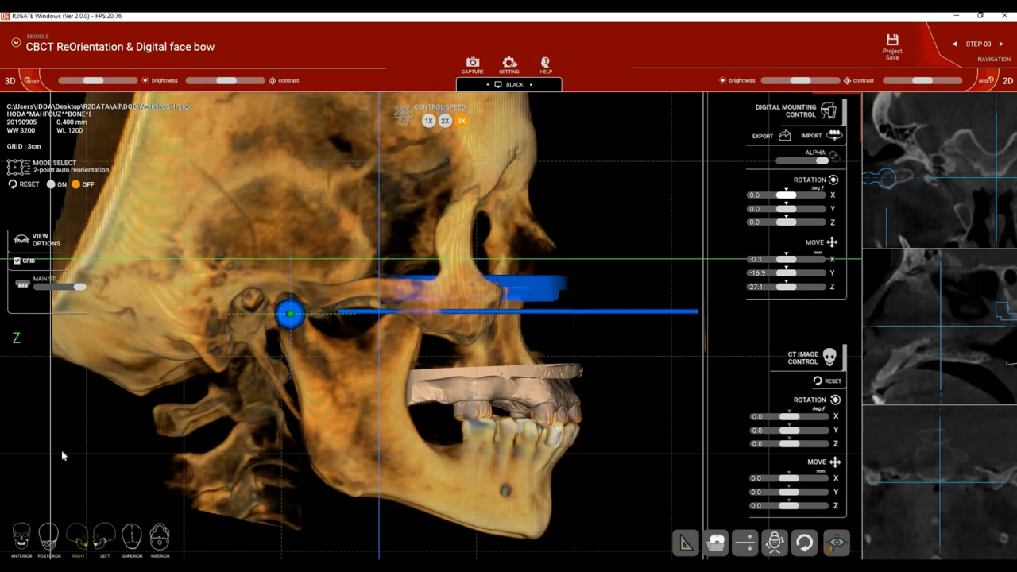
Check the mounted articulator in the anterior view and export it as an STL file.
click(22, 539)
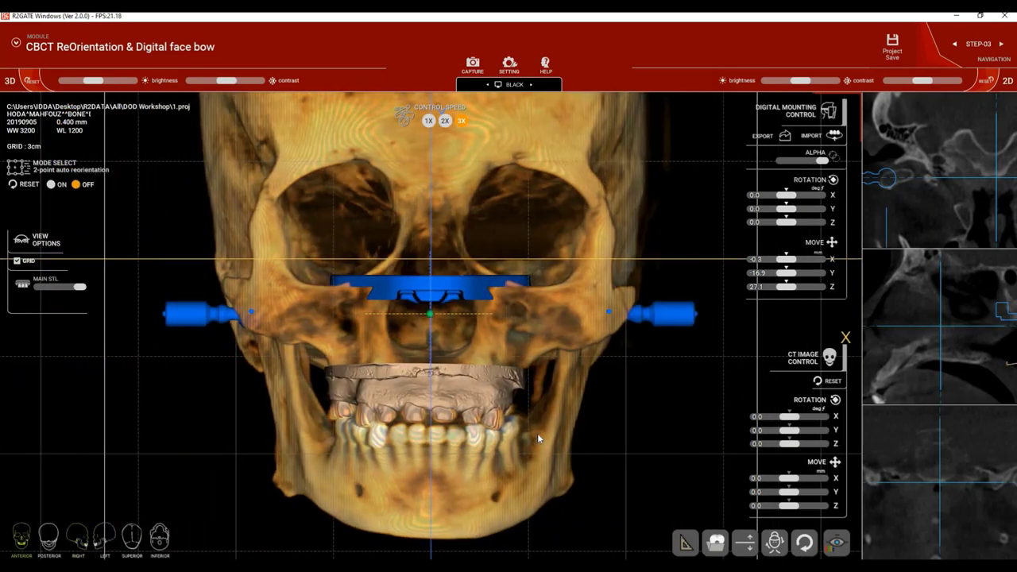
click(785, 139)
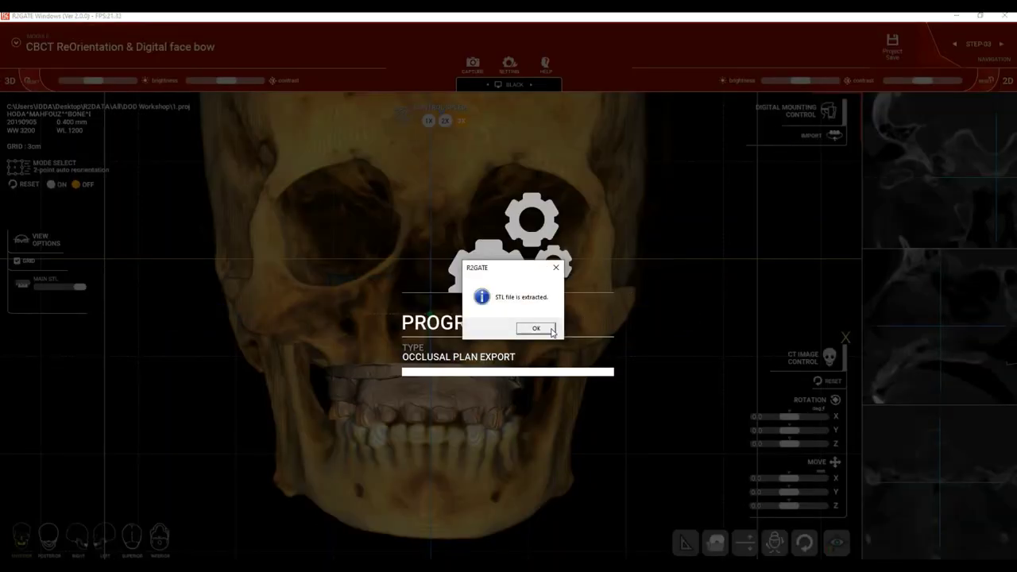
click(537, 329)
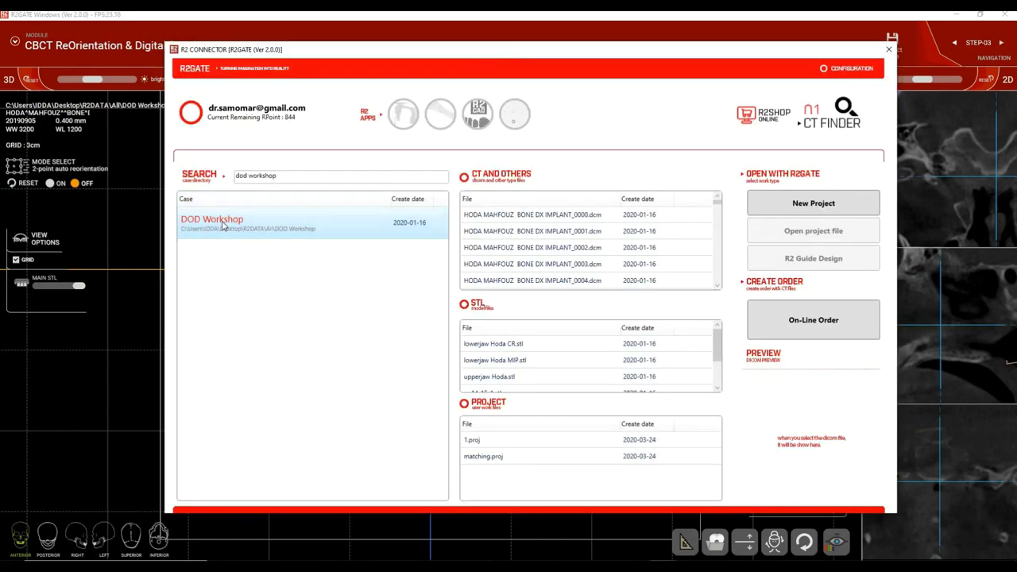
Locate the exported Bio Art Articulator.stl in the DOD Workshop case's 1 proj folder and open it in 3Shape 3D Viewer.
double_click(251, 228)
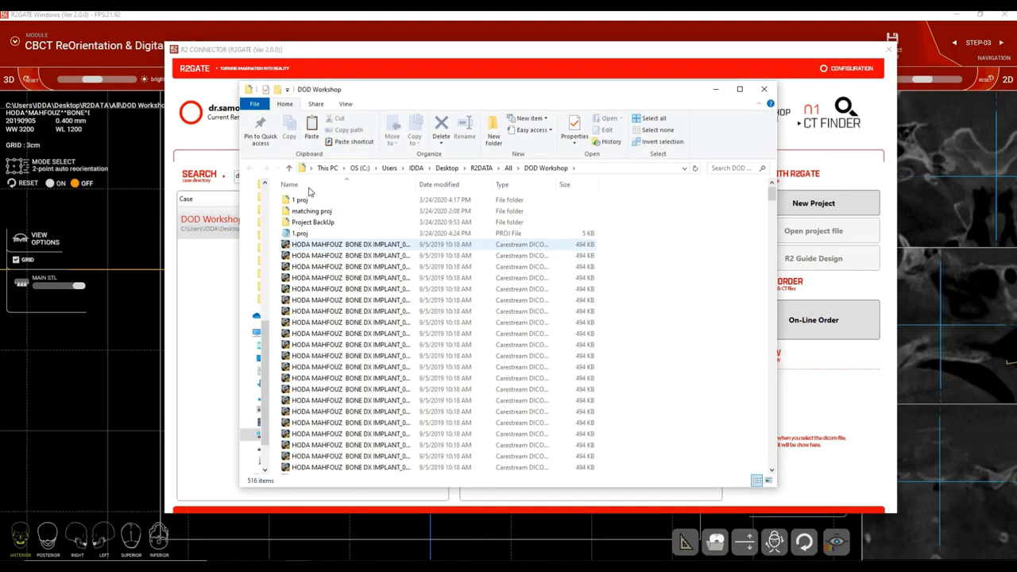
double_click(303, 201)
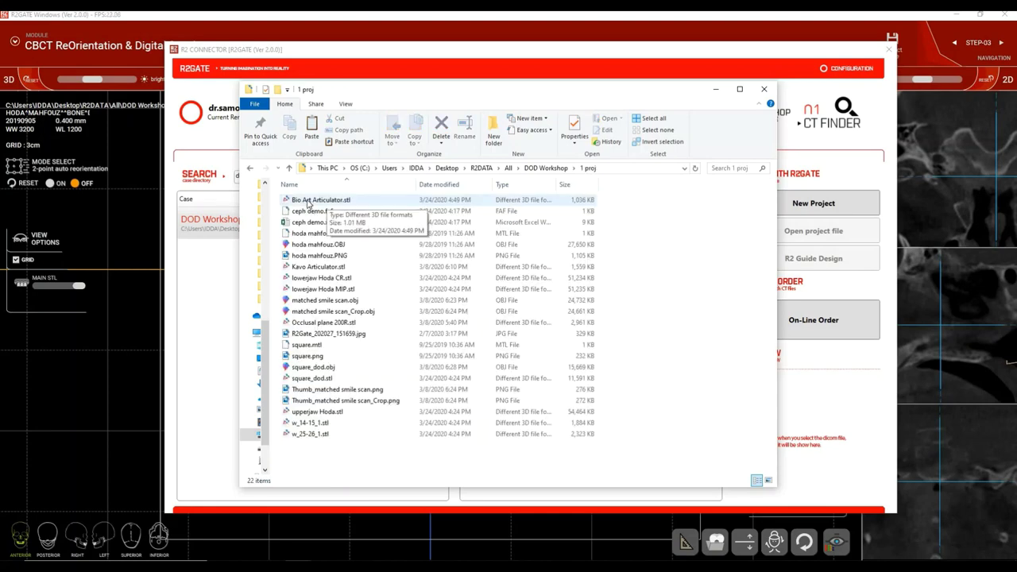
click(308, 203)
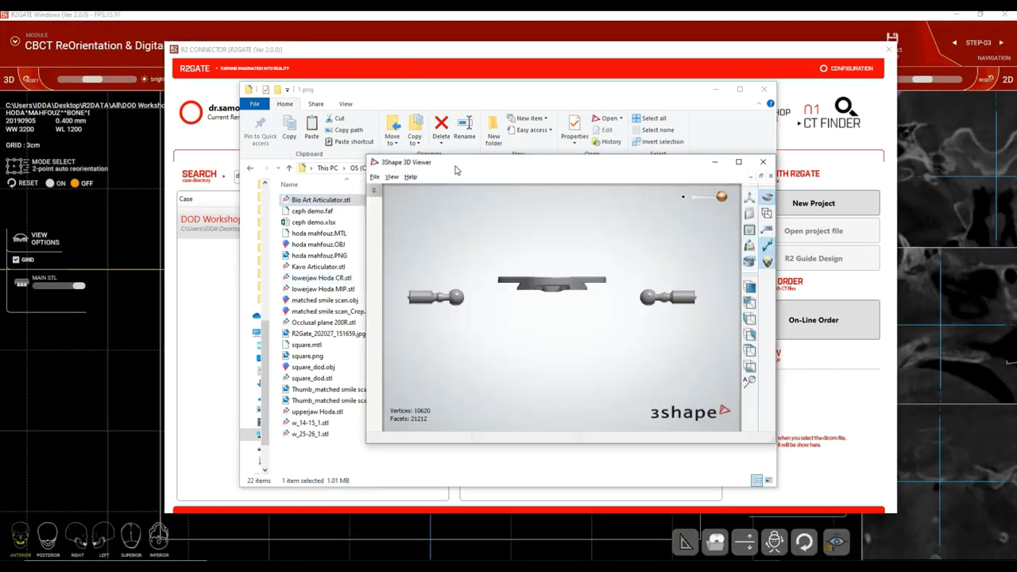
Add the upper jaw STL to the 3D viewer and inspect its position relative to the articulator parts.
drag(493, 169, 514, 178)
drag(322, 413, 603, 337)
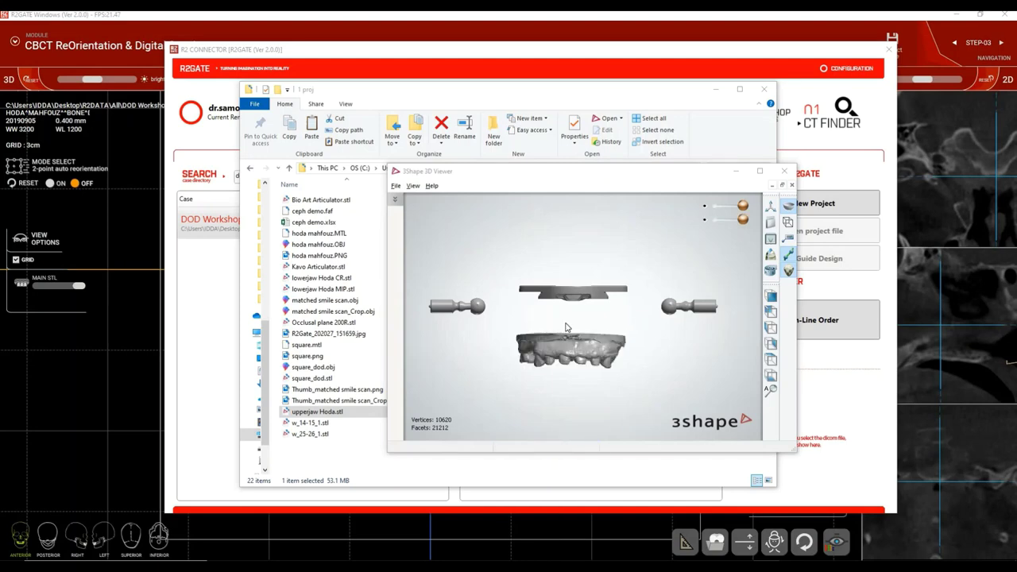
right_drag(621, 324, 662, 327)
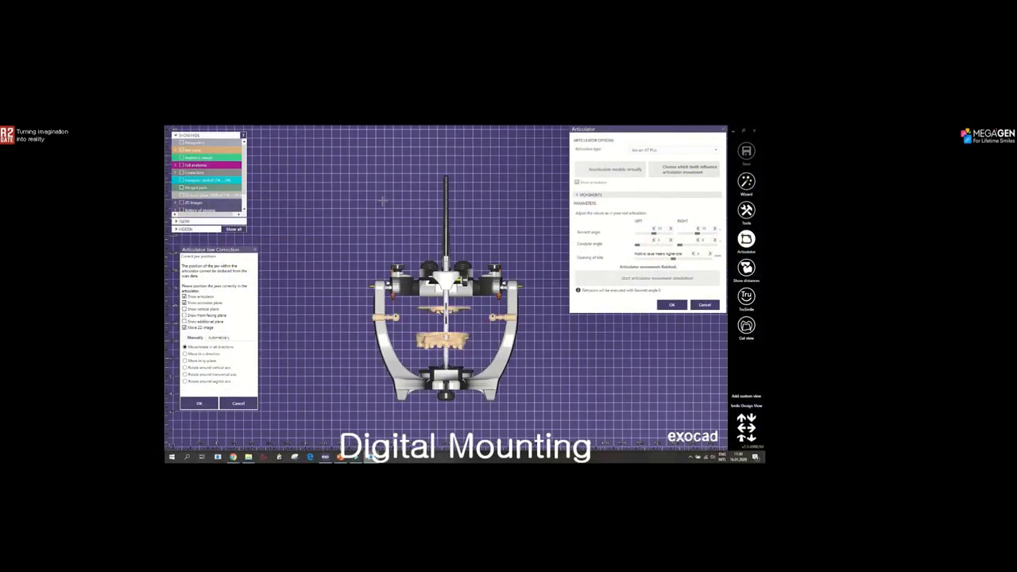
In exocad, inspect the digital mounting from the side and top, checking the face bow's hinge axis against the virtual articulator.
click(740, 428)
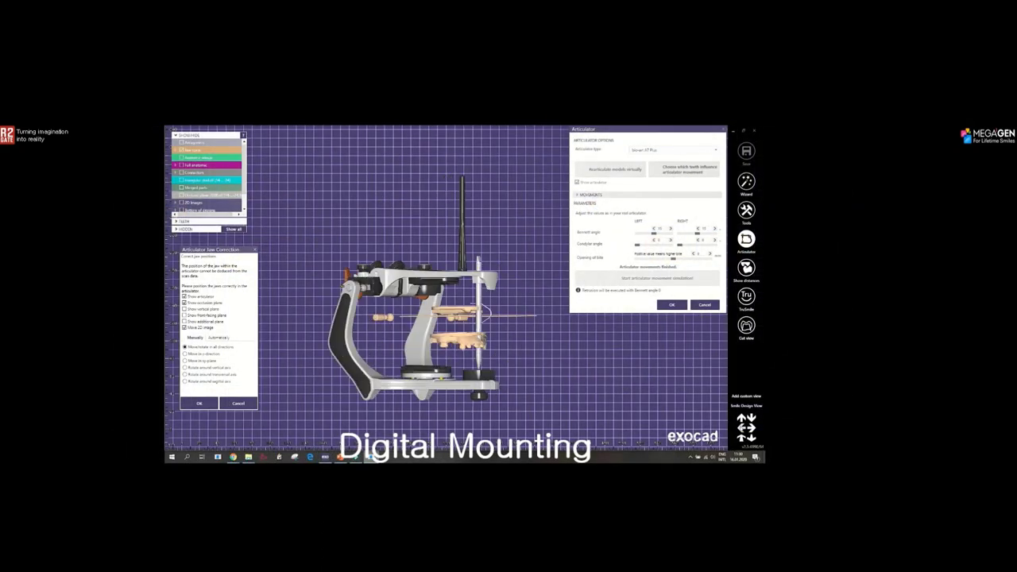
drag(476, 342, 442, 311)
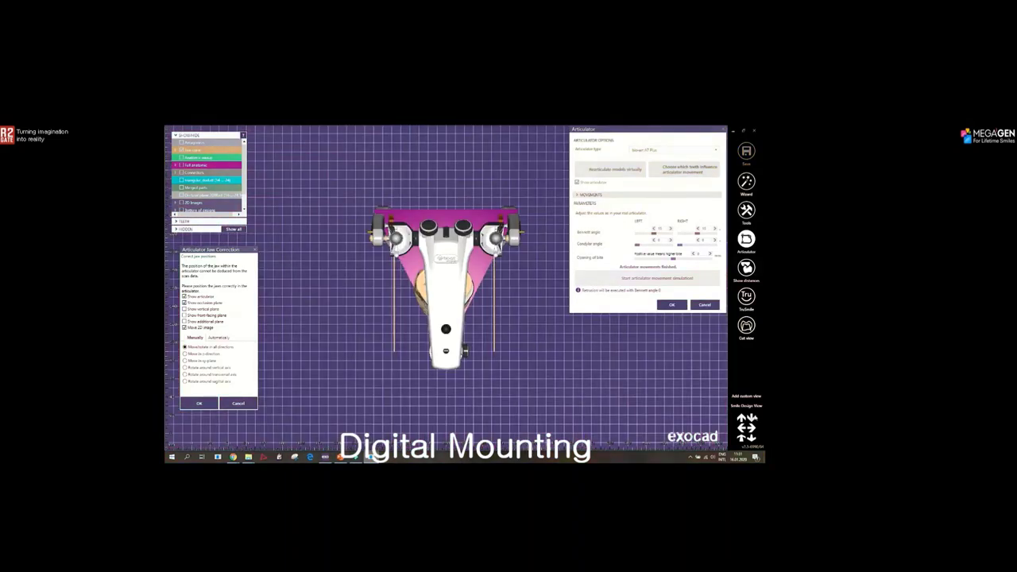
scroll(502, 241, up, 5)
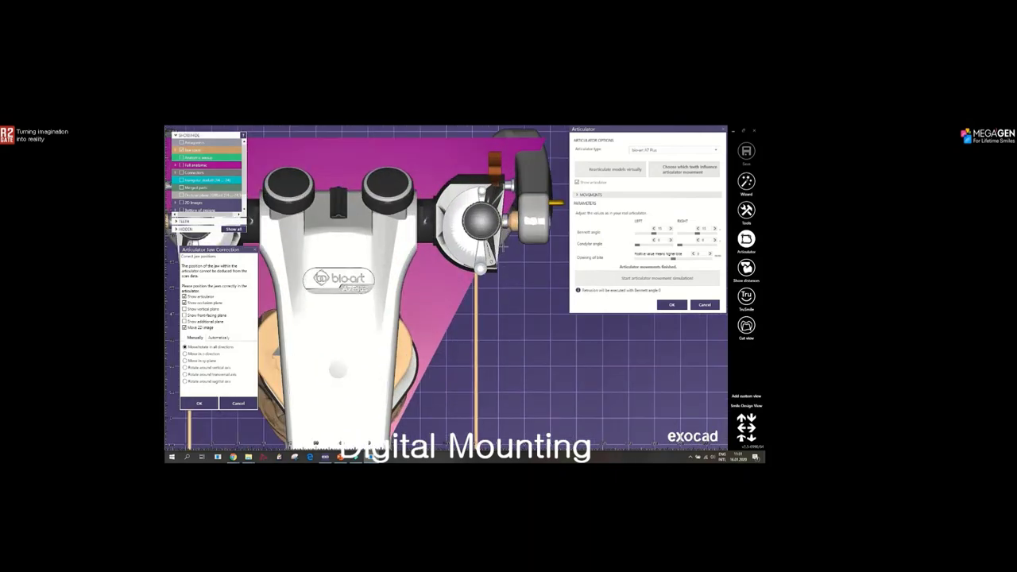
scroll(503, 241, up, 2)
drag(517, 223, 522, 223)
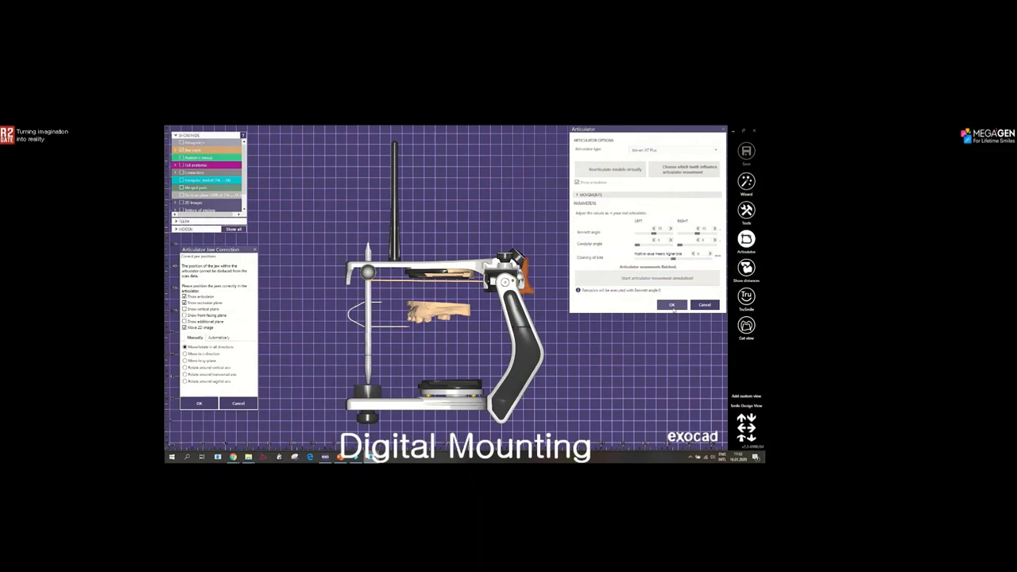
Accept the articulator settings and leave the gap between the upper and lower jaw.
click(672, 306)
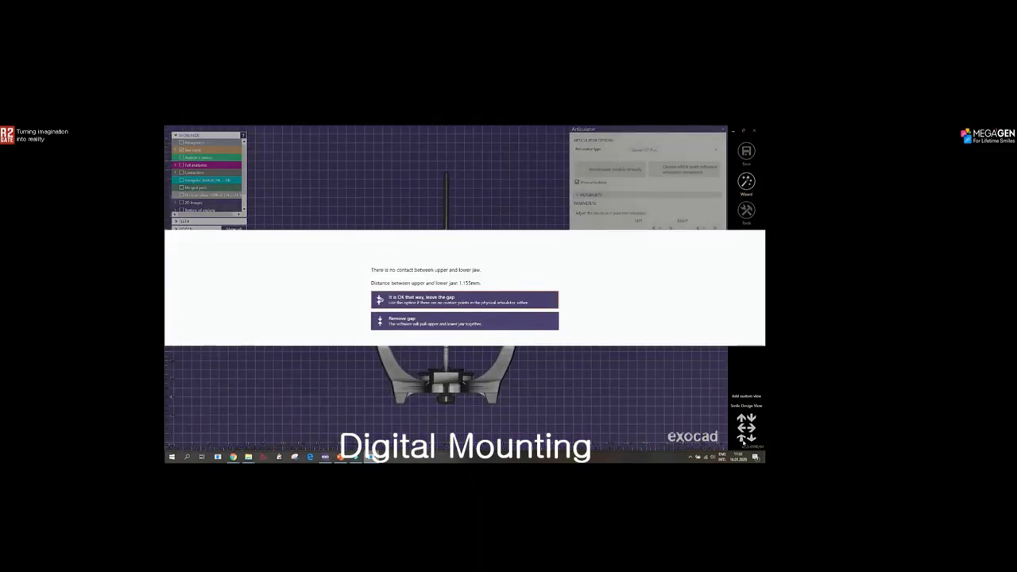
click(465, 300)
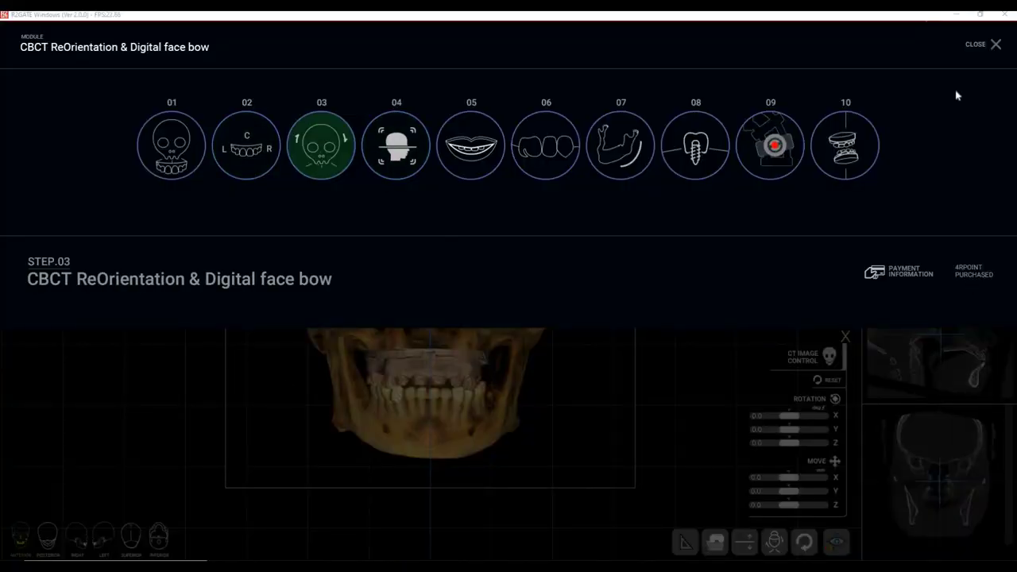
Return to the R2GATE face bow module's right side view and place the cross on the central incisor in the sagittal image.
click(994, 44)
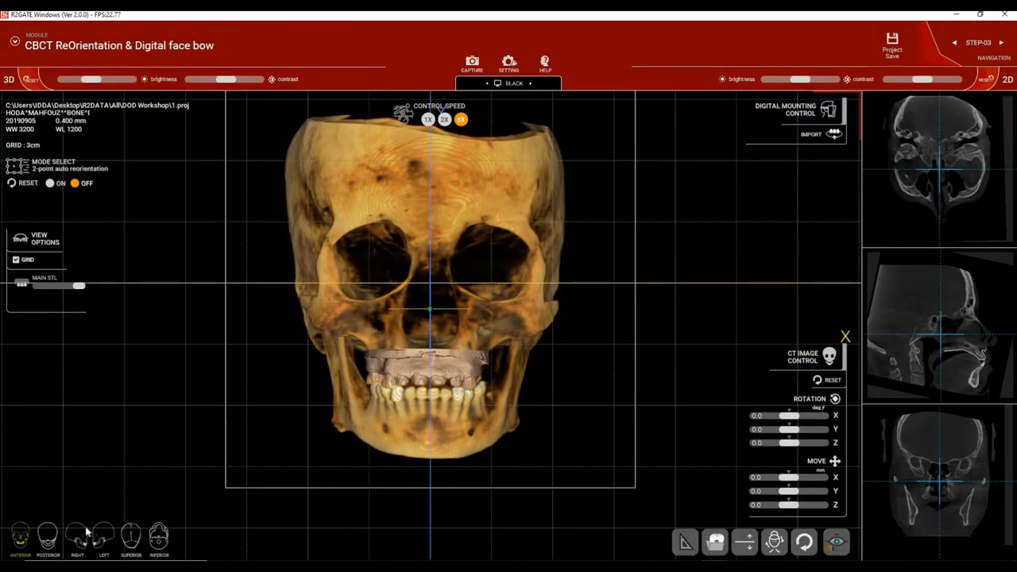
click(85, 532)
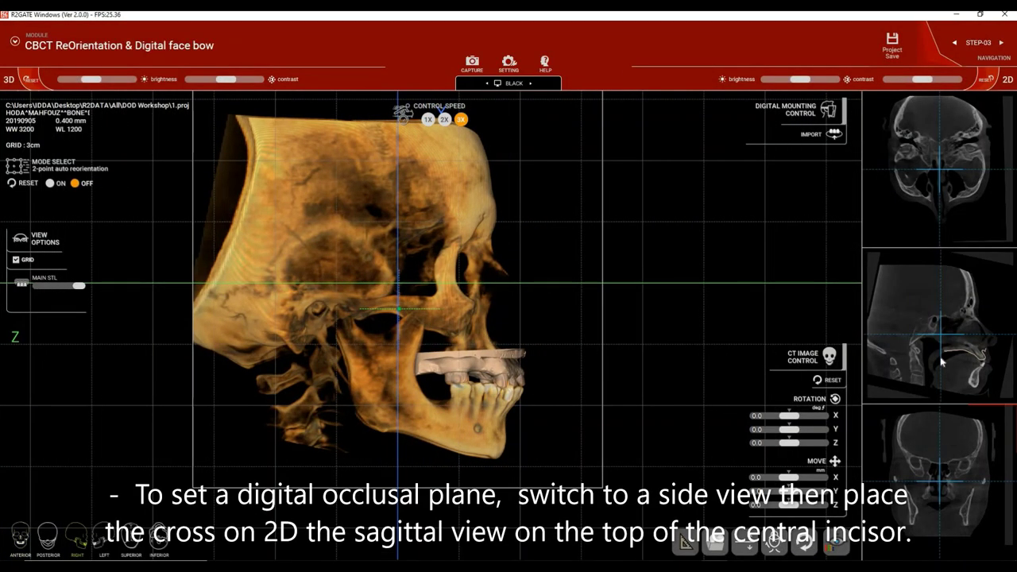
drag(940, 337, 986, 369)
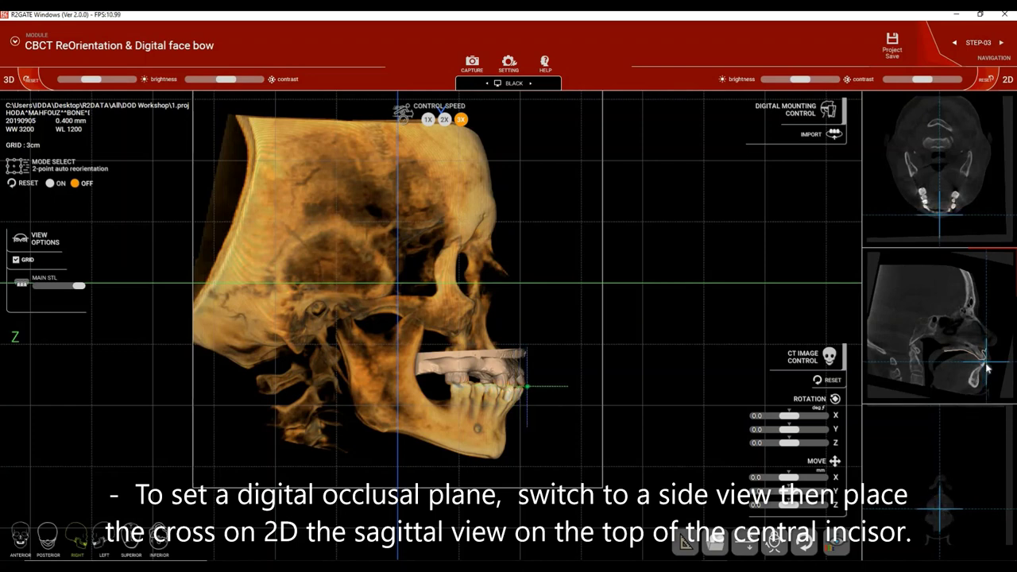
click(985, 363)
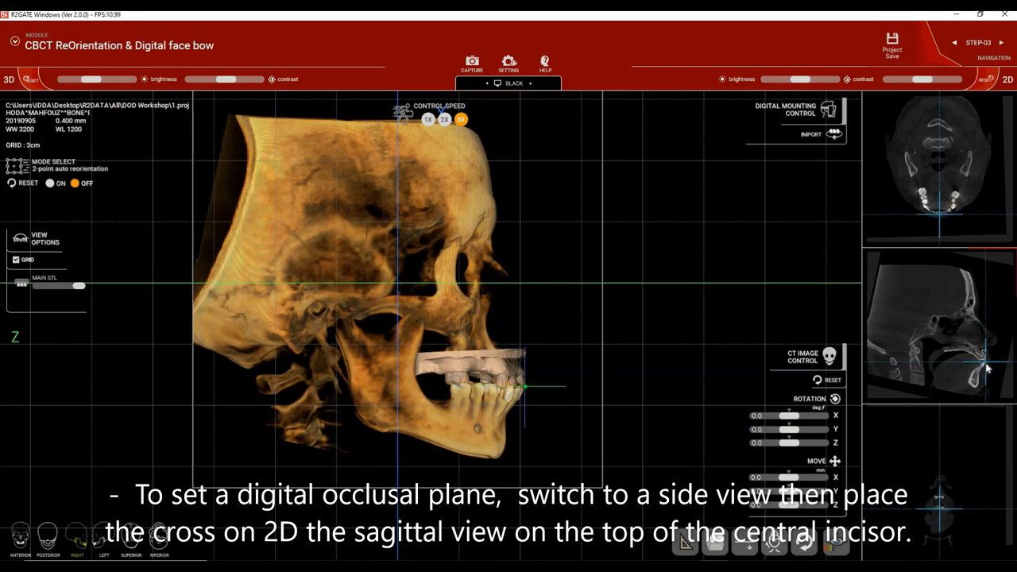
Import the Occlusal plane 200R.stl file as the digital occlusal plane.
click(834, 134)
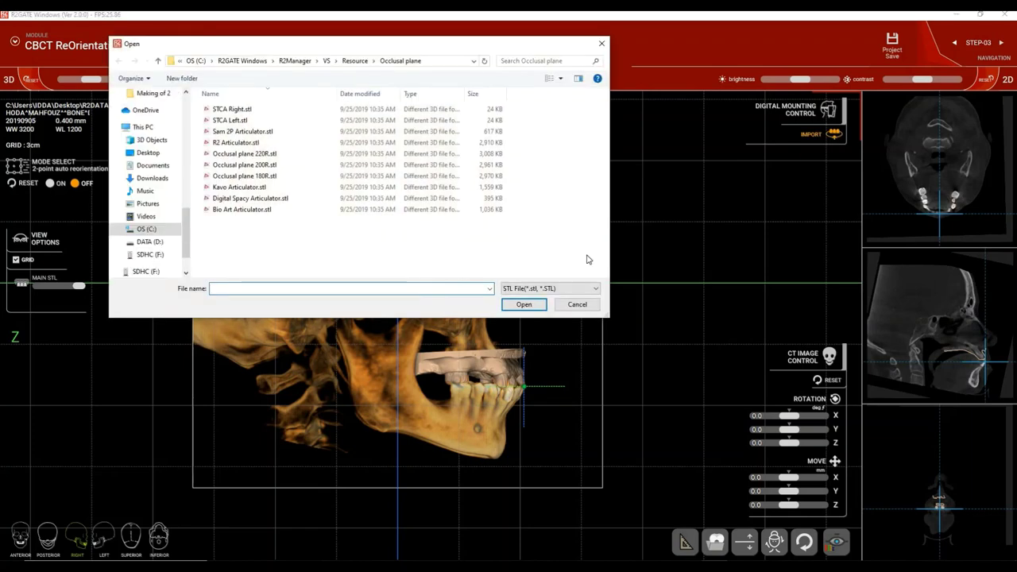
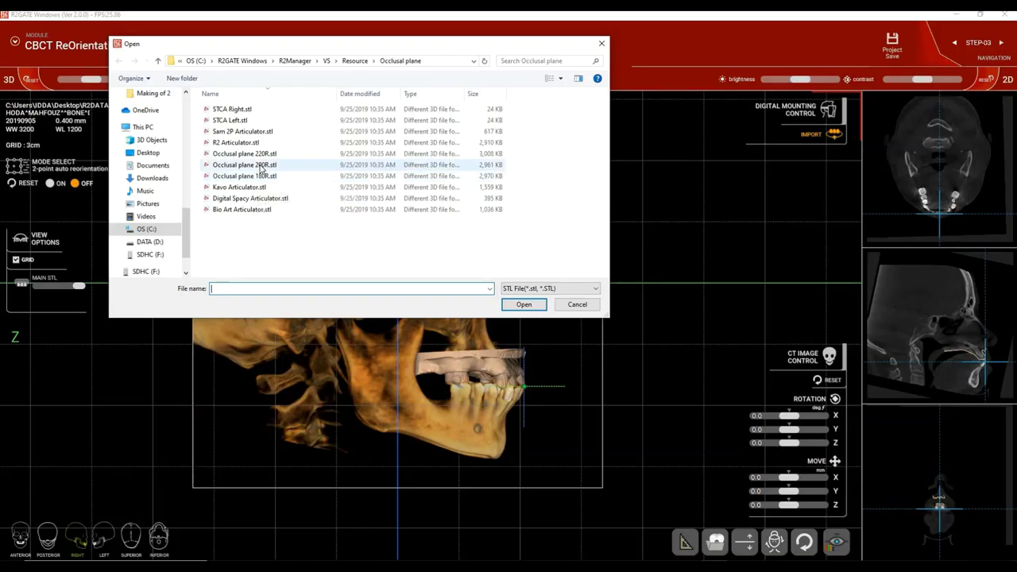
double_click(262, 166)
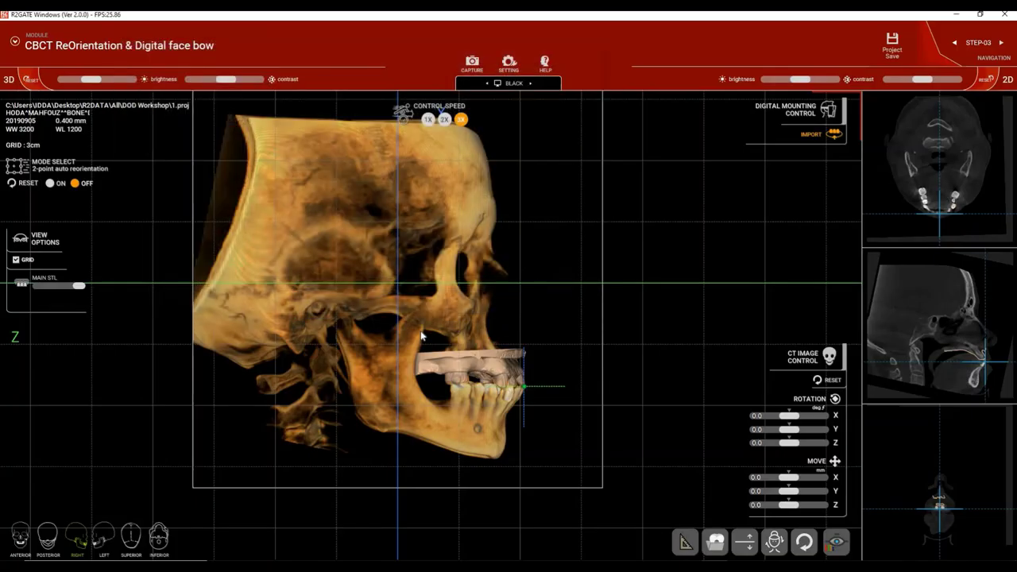
Apply Digital Eye main filter 01 to the CT so the skull is rendered as solid bone around the occlusal plane.
scroll(581, 367, up, 5)
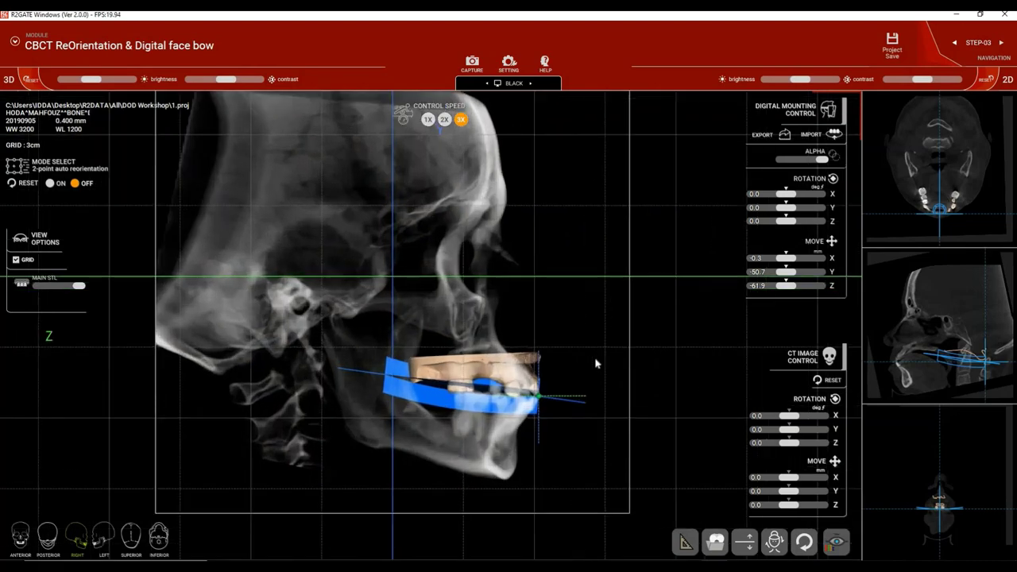
click(836, 542)
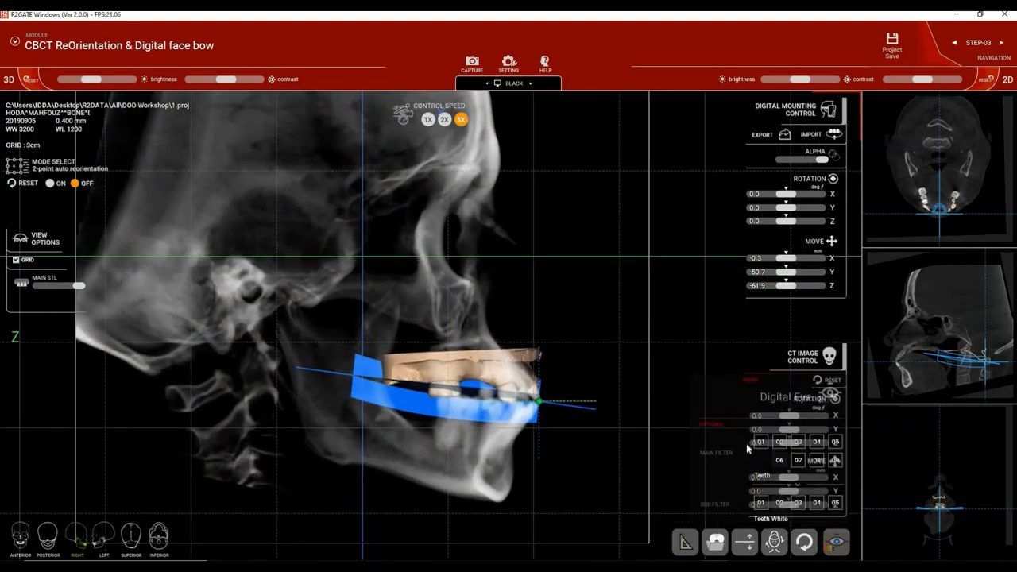
click(759, 439)
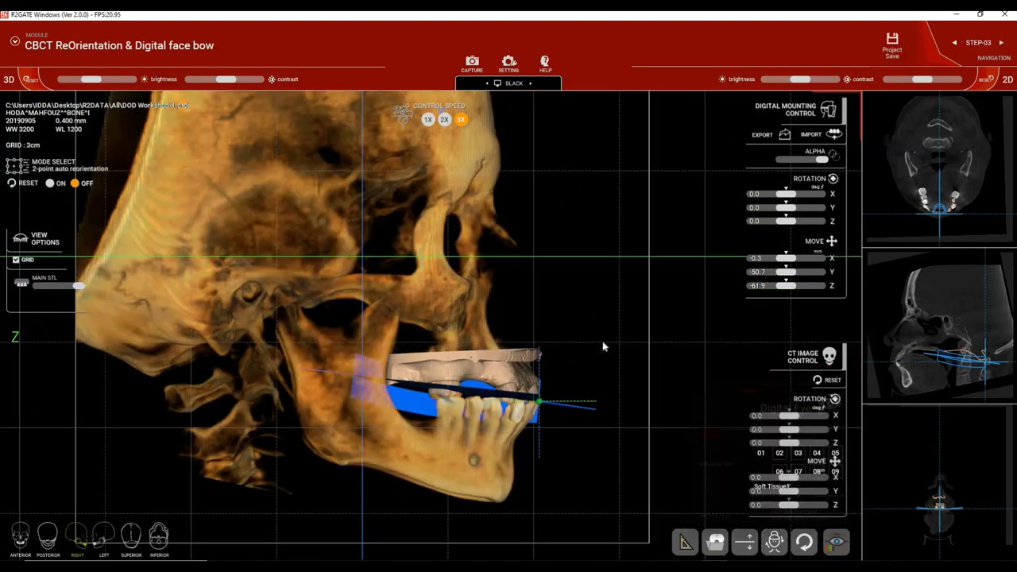
scroll(576, 340, up, 4)
scroll(575, 340, down, 2)
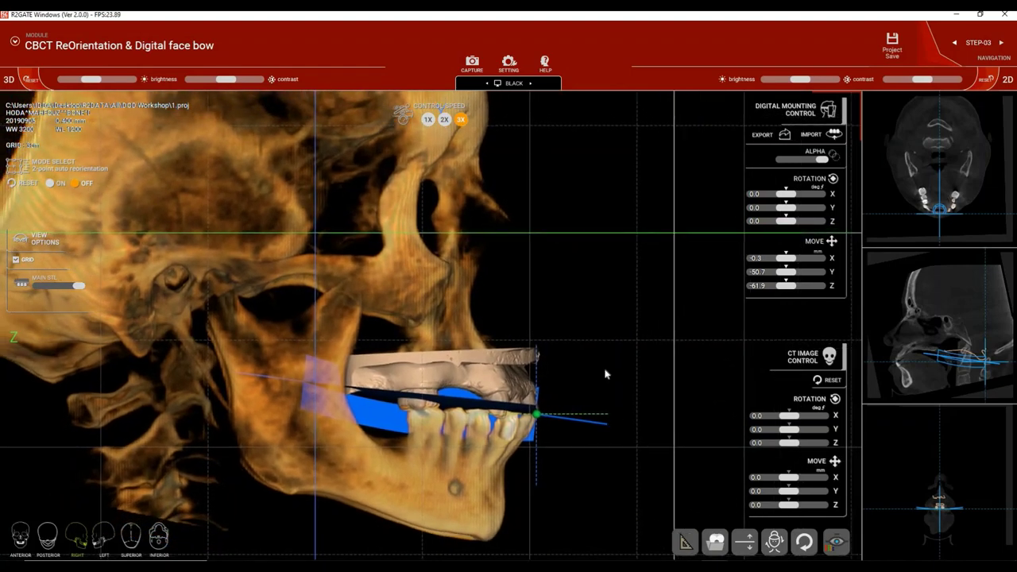
Rotate the digital occlusal plane 2.4° about X in the right side view and check its tilt from the front.
click(21, 530)
click(77, 536)
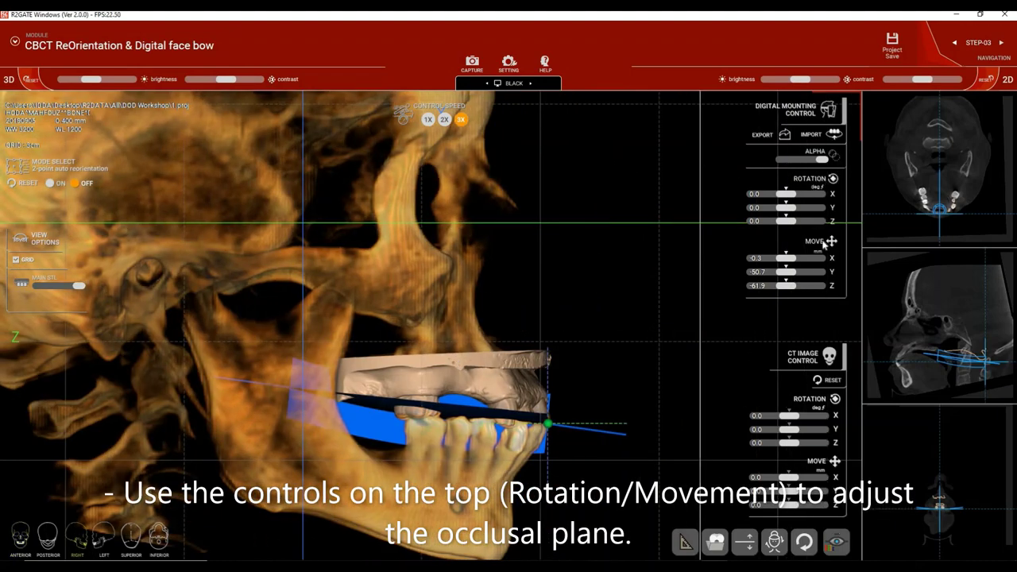
drag(786, 194, 790, 198)
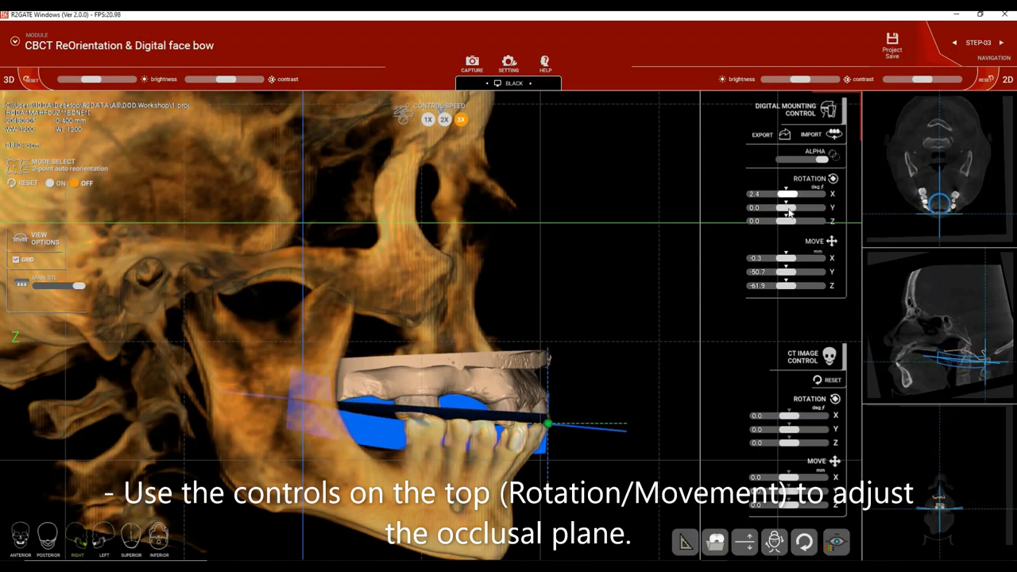
click(19, 541)
drag(786, 220, 789, 225)
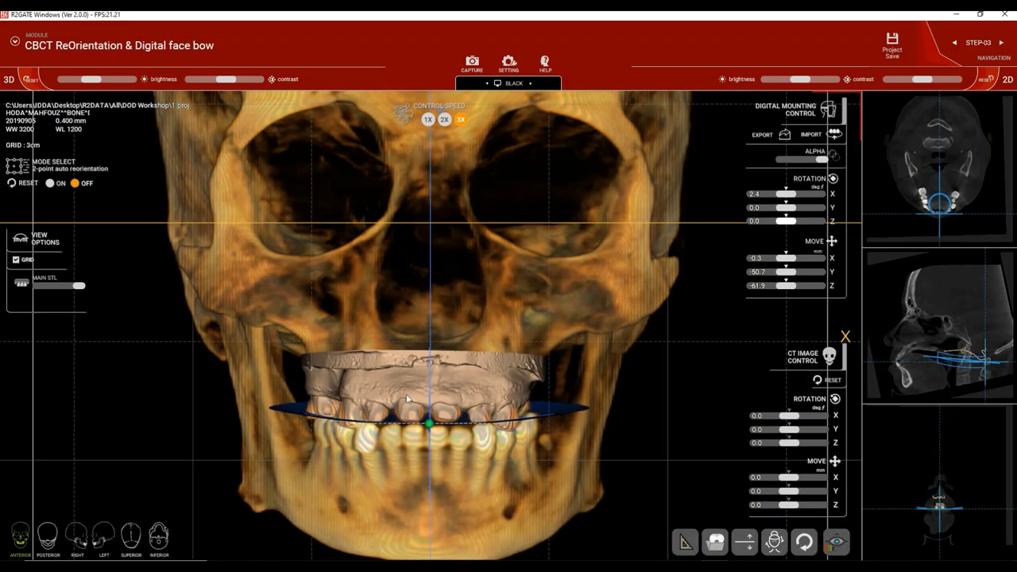
Dim the 3D CT slightly and move the occlusal plane to -53.1 mm in Y, below the upper incisal edges.
scroll(525, 366, up, 3)
scroll(525, 367, up, 2)
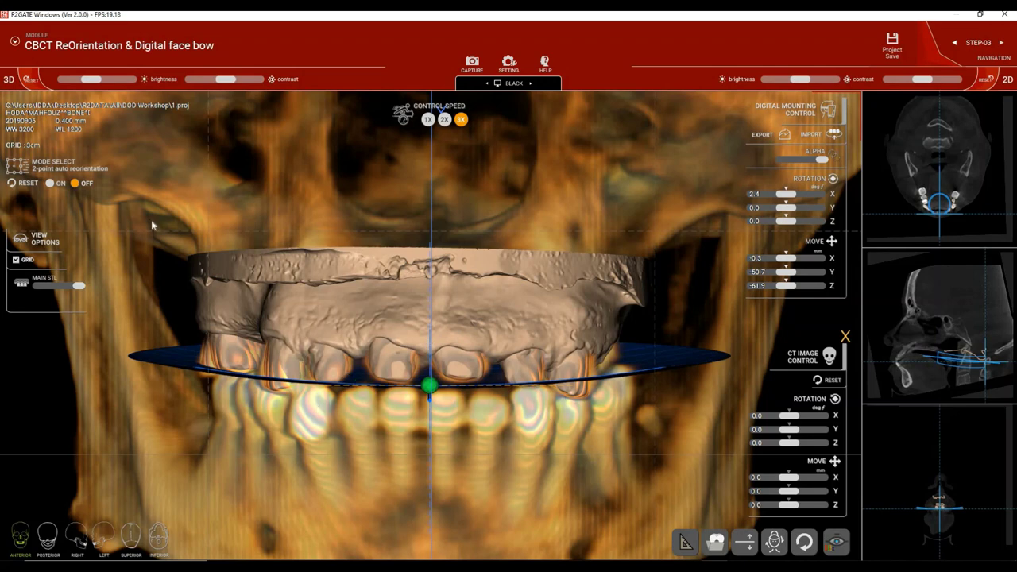
drag(94, 83, 92, 83)
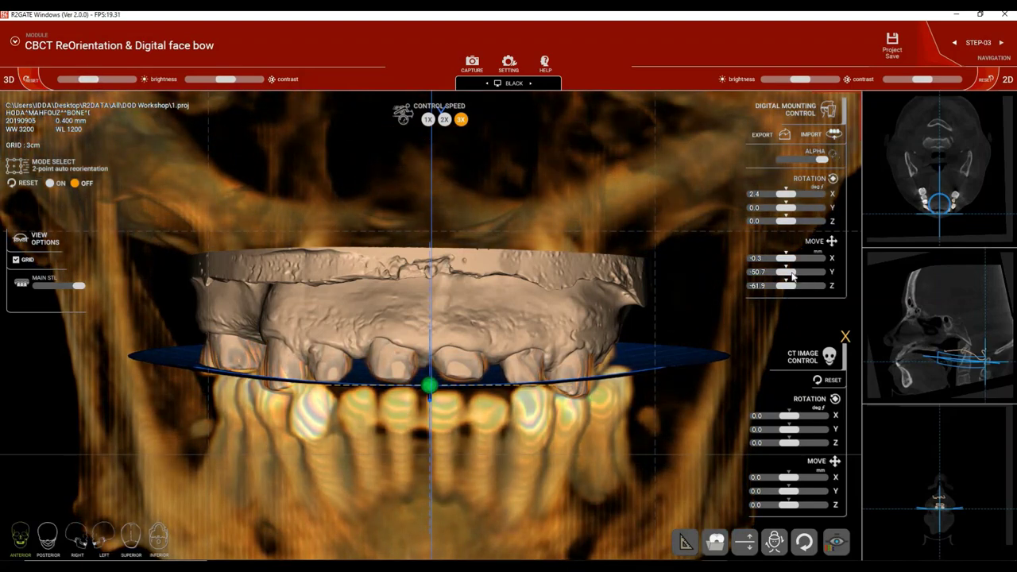
drag(792, 276, 791, 276)
scroll(606, 415, up, 3)
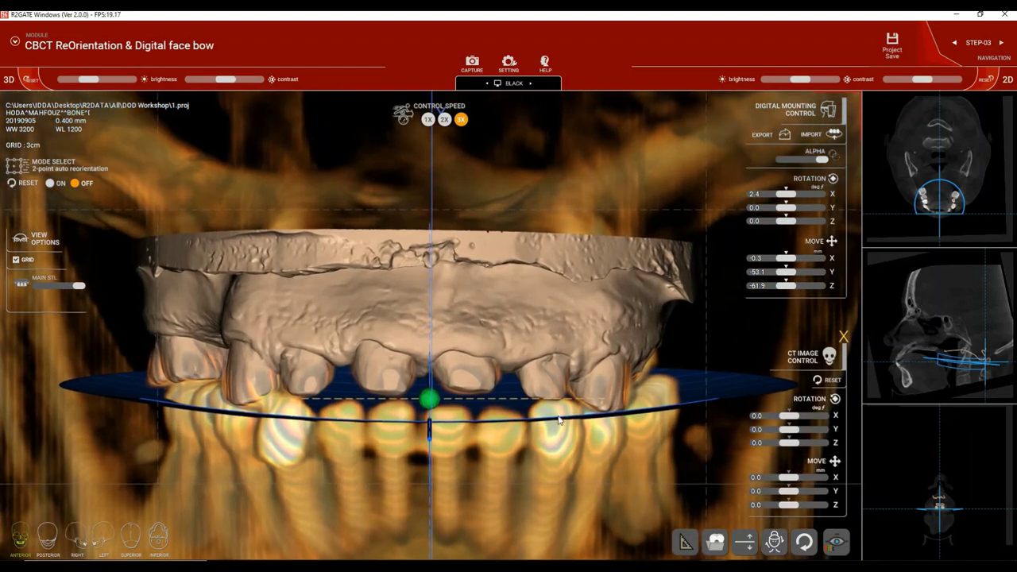
Lower the 3D brightness and raise the contrast to isolate the upper model, and inspect it against the occlusal plane from front and right.
drag(82, 81, 78, 81)
drag(227, 81, 249, 83)
scroll(510, 443, up, 3)
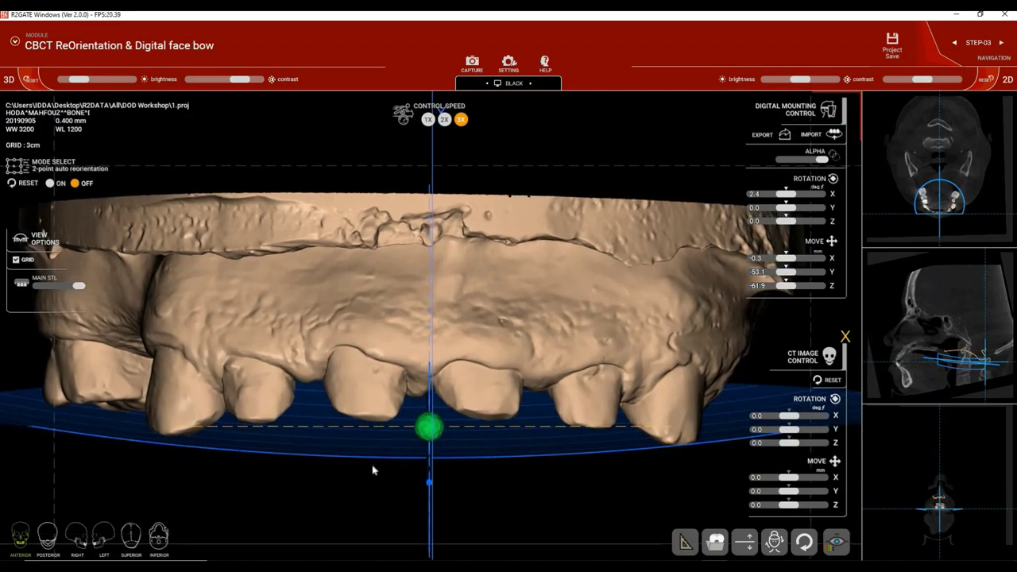
click(78, 539)
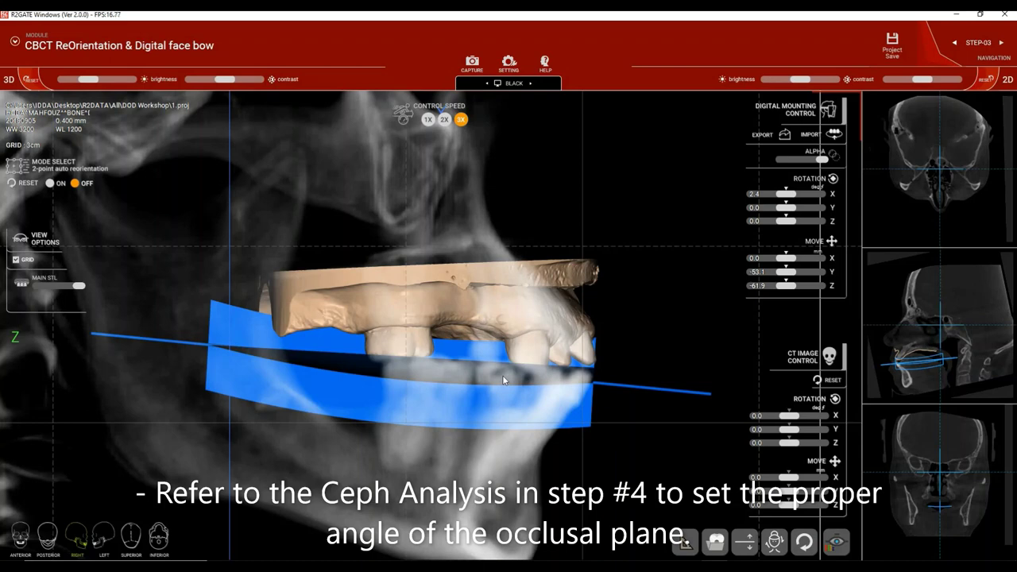
Switch to the Facial Analyzer module, place the sagittal slice on the midline and show the cephalometric analysis.
click(208, 46)
click(394, 156)
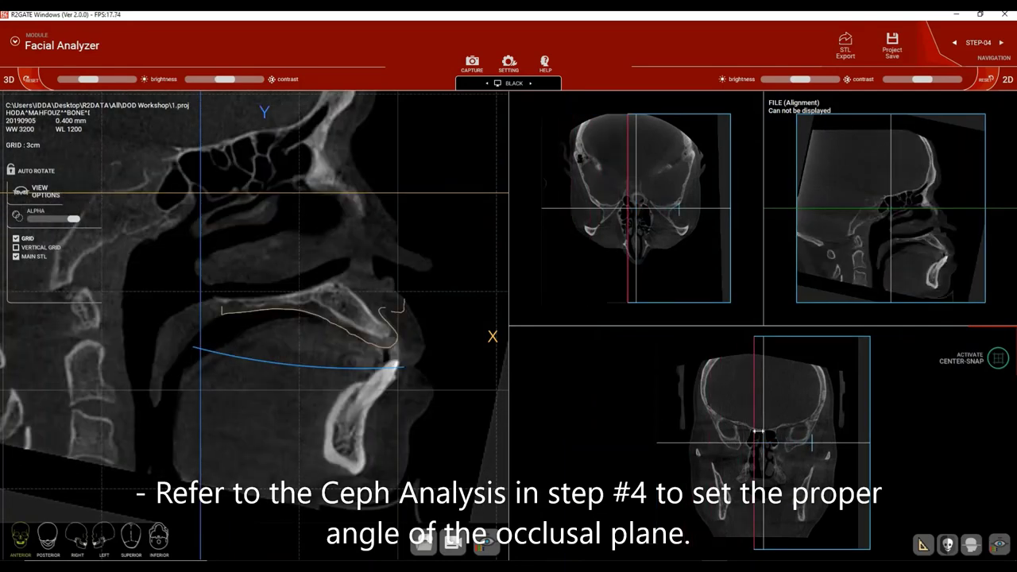
drag(762, 431, 766, 430)
mouse_move(400, 387)
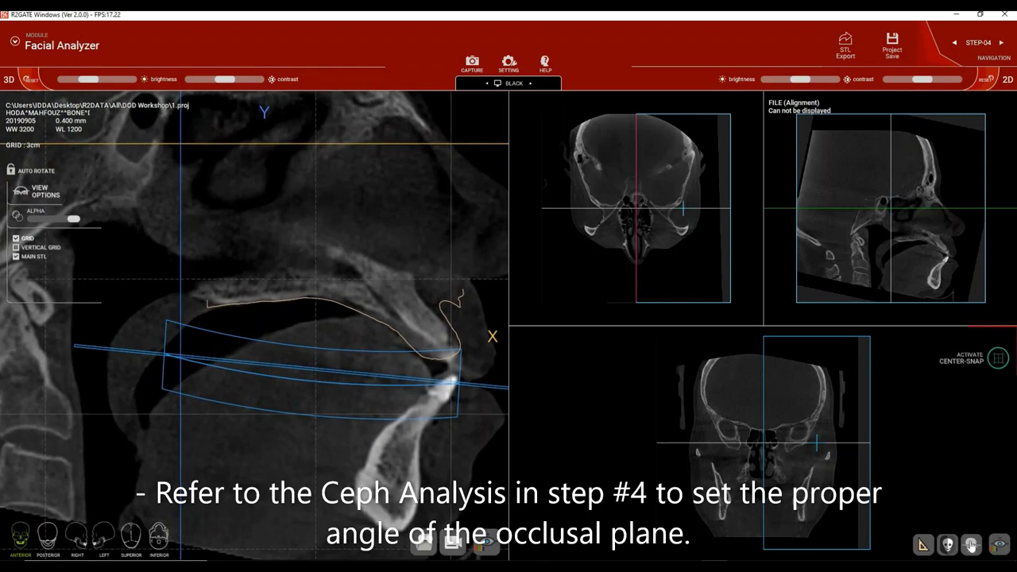
click(971, 545)
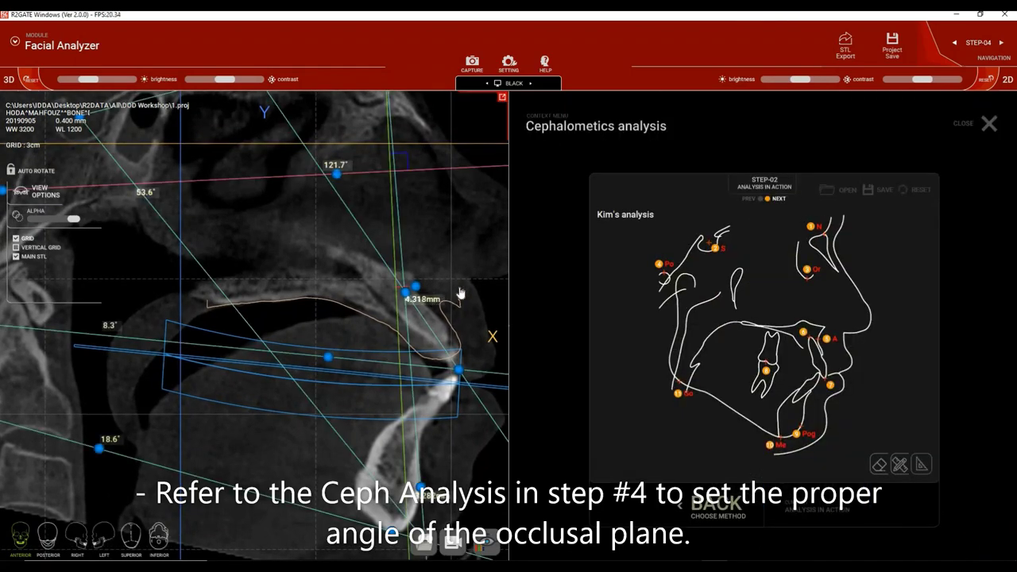
Lower the upper incisor edge point for longer teeth and shift the posterior contact point backward, bringing the ceph occlusal line to about 9.3°.
scroll(410, 341, down, 4)
middle_drag(416, 343, 409, 343)
scroll(403, 342, up, 4)
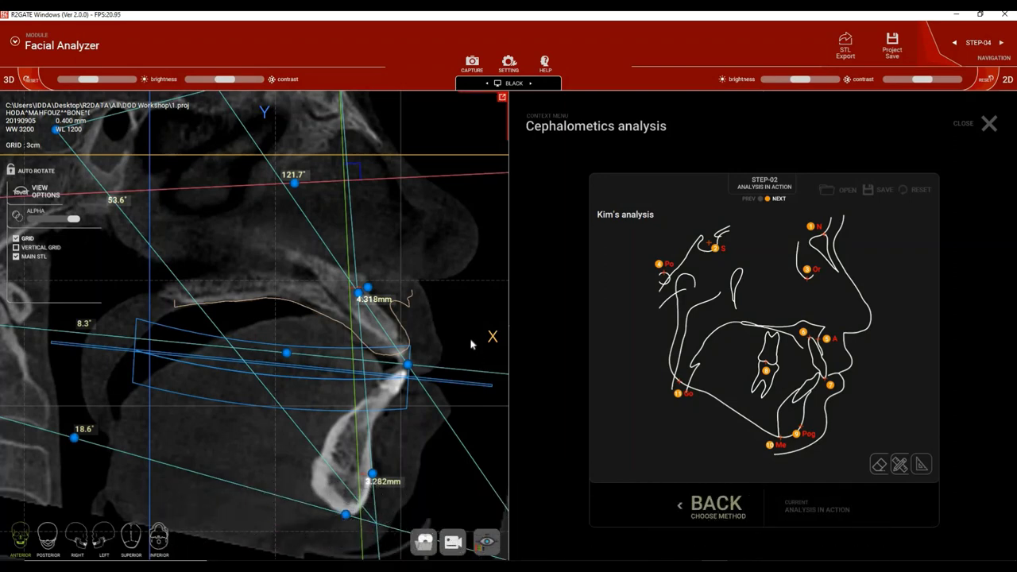
drag(471, 351, 113, 338)
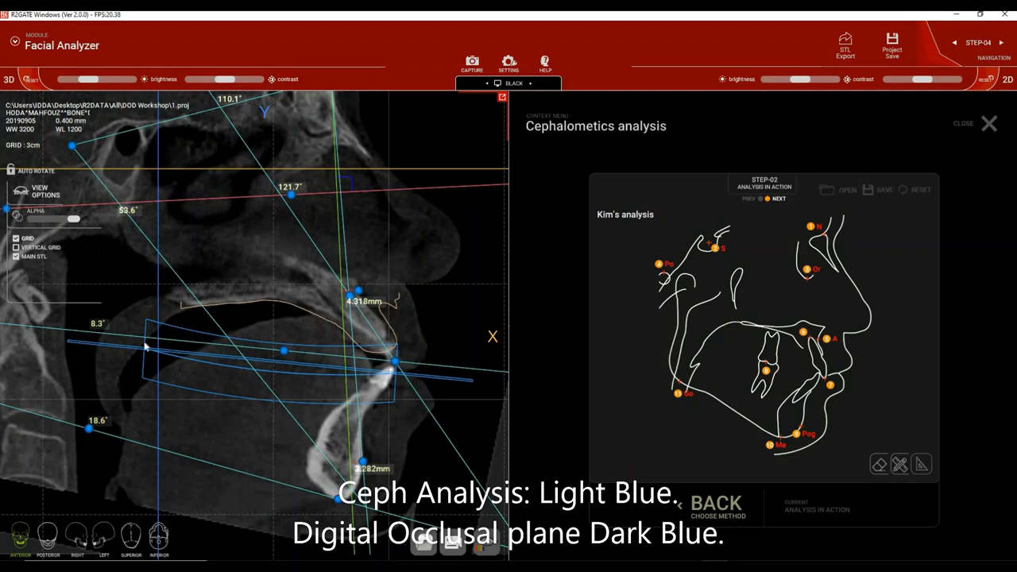
scroll(214, 369, up, 3)
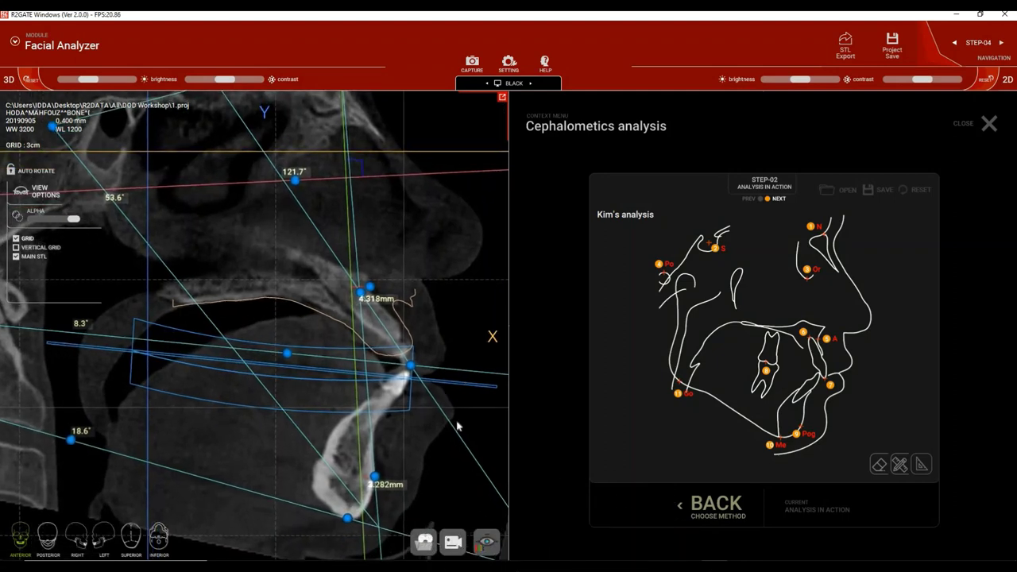
middle_drag(440, 420, 434, 418)
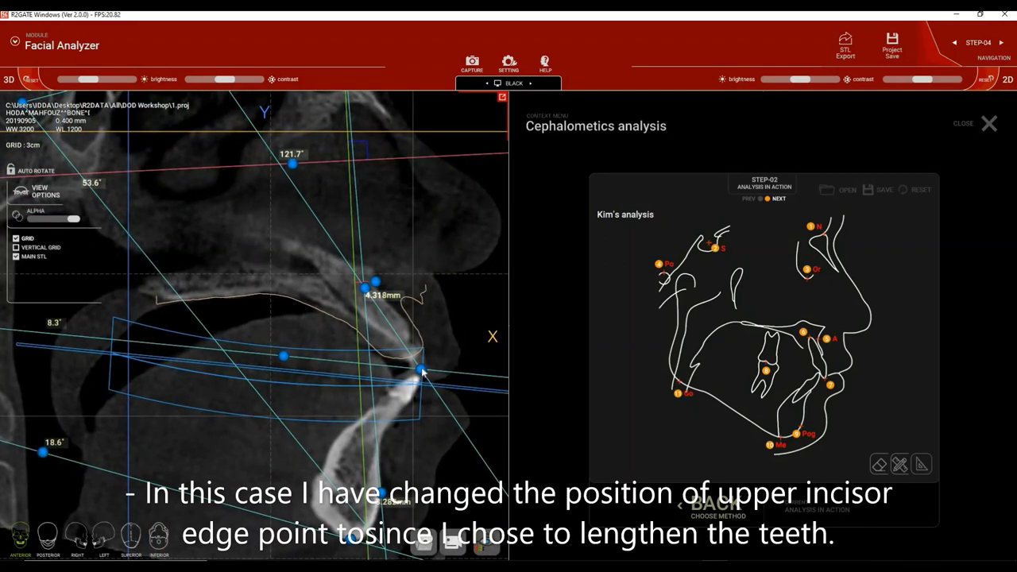
drag(424, 376, 420, 386)
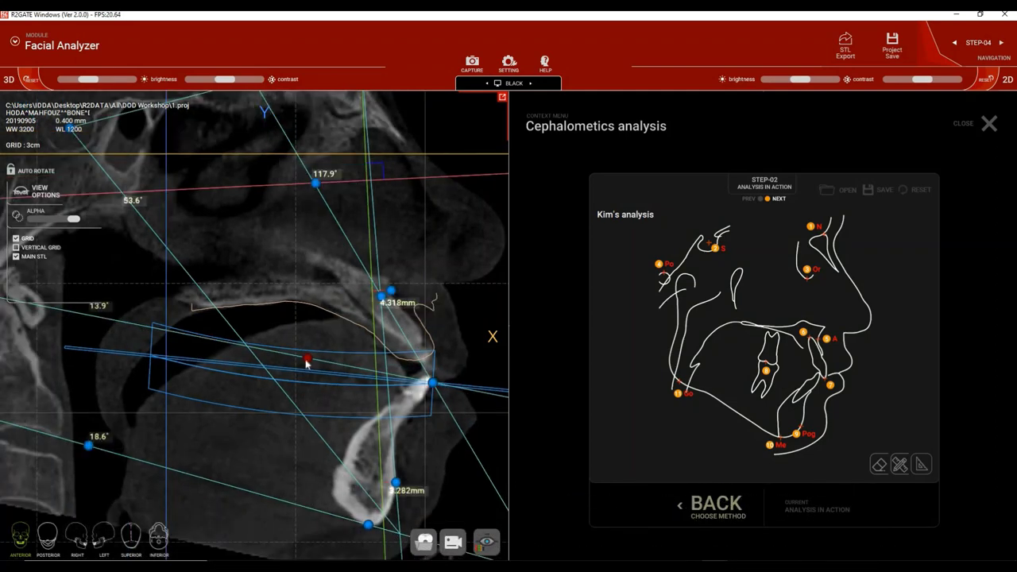
drag(307, 362, 174, 355)
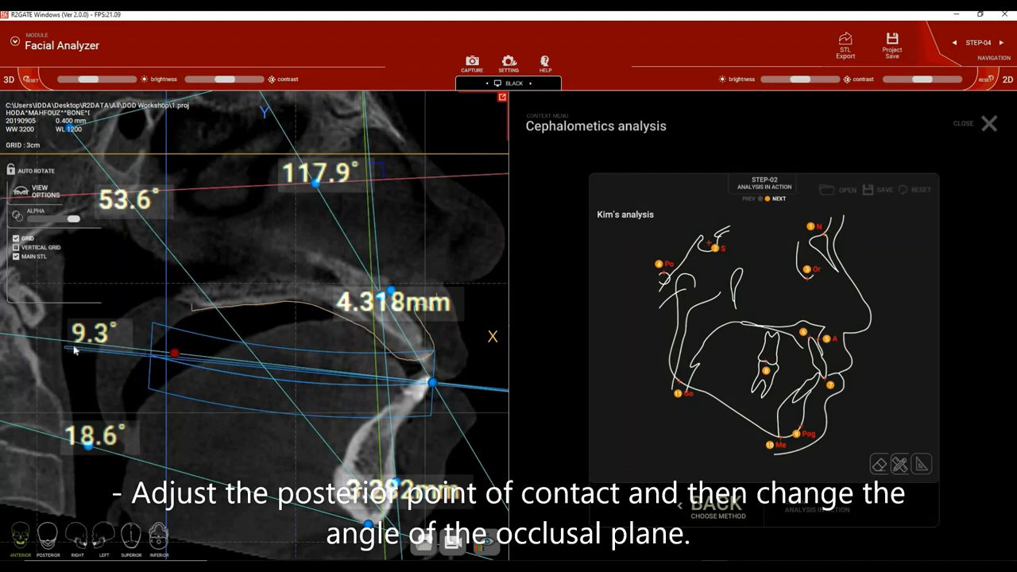
Return to the CBCT ReOrientation & Digital face bow module and set the occlusal plane's X rotation to 1.2° to match the ceph line.
click(64, 48)
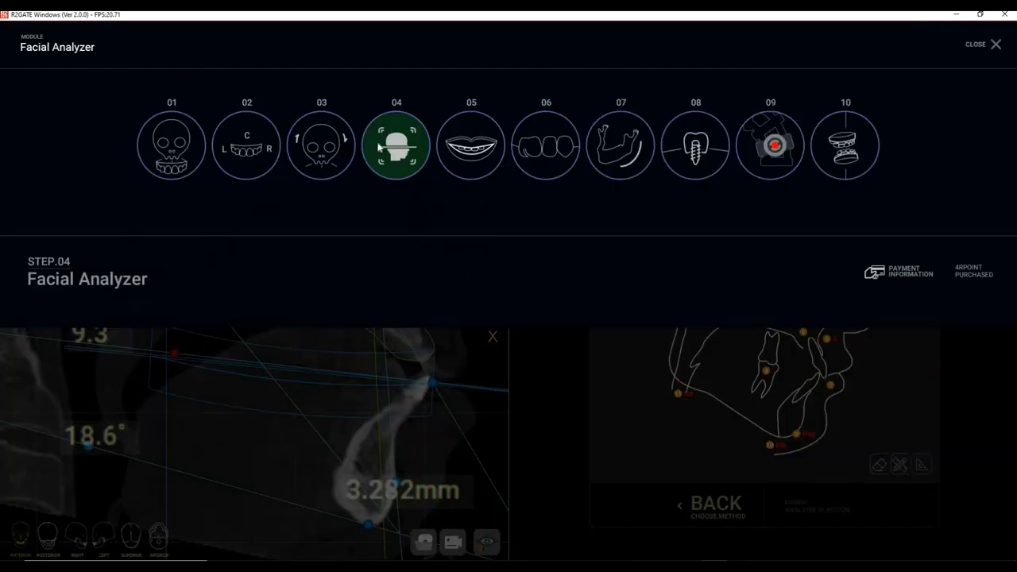
click(321, 145)
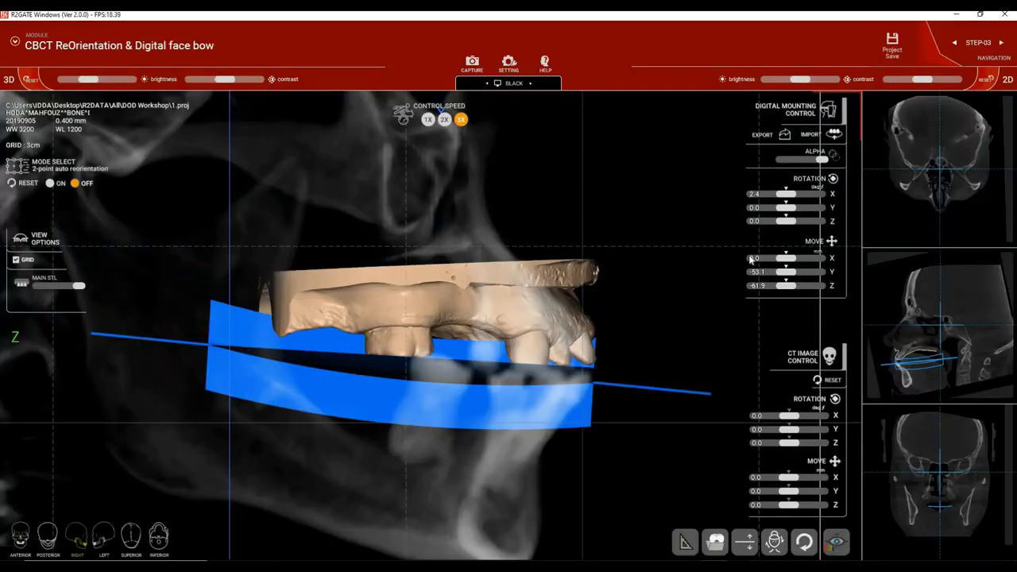
drag(789, 199, 789, 199)
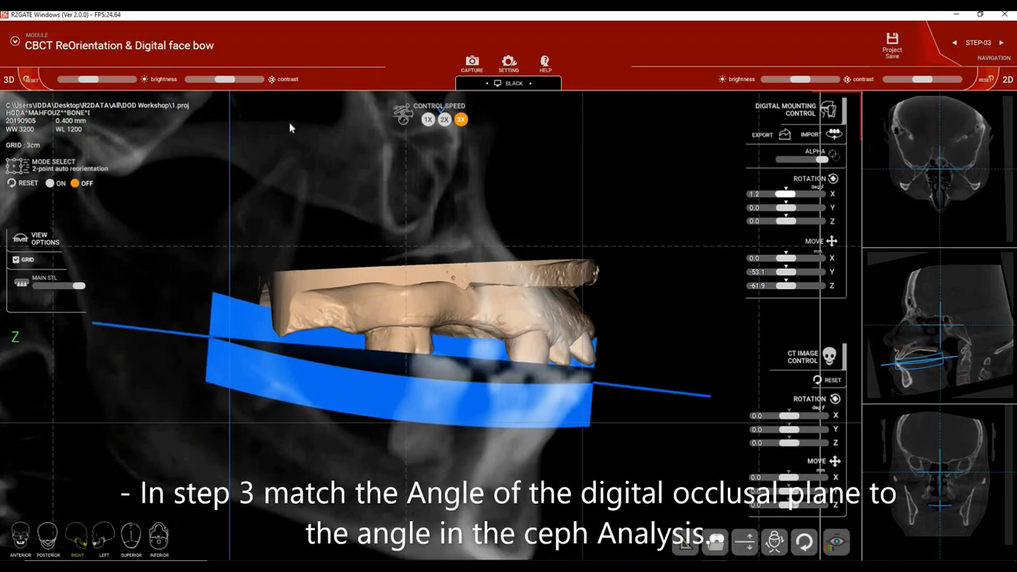
Check the adjusted occlusal plane against the cephalometric occlusal line in the Facial Analyzer module.
click(137, 50)
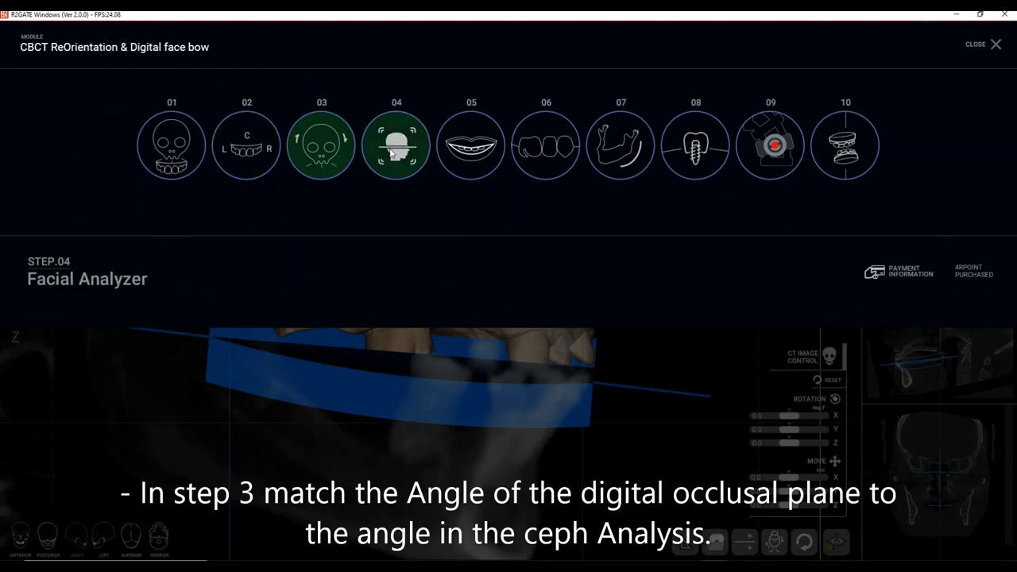
click(391, 152)
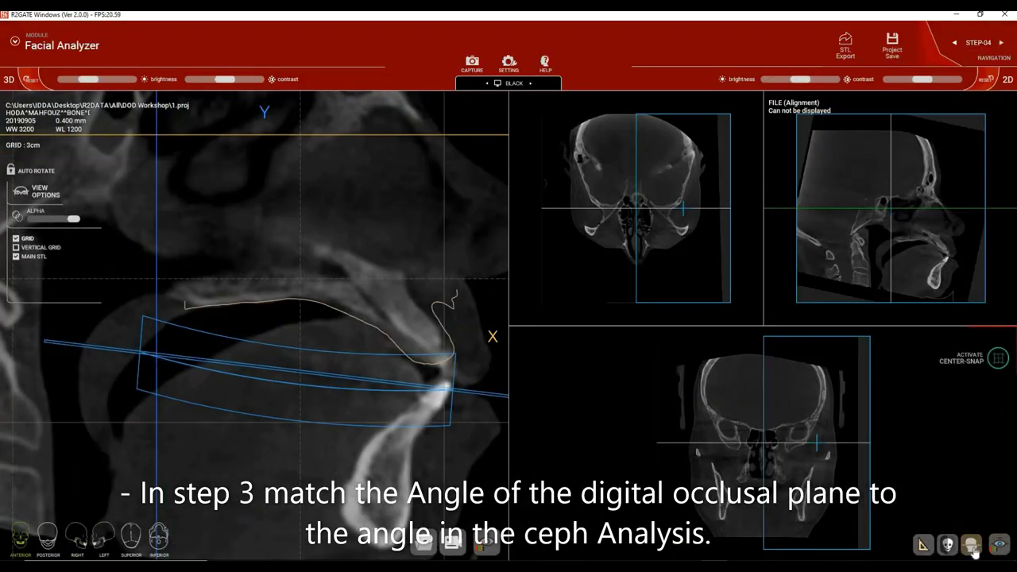
click(971, 547)
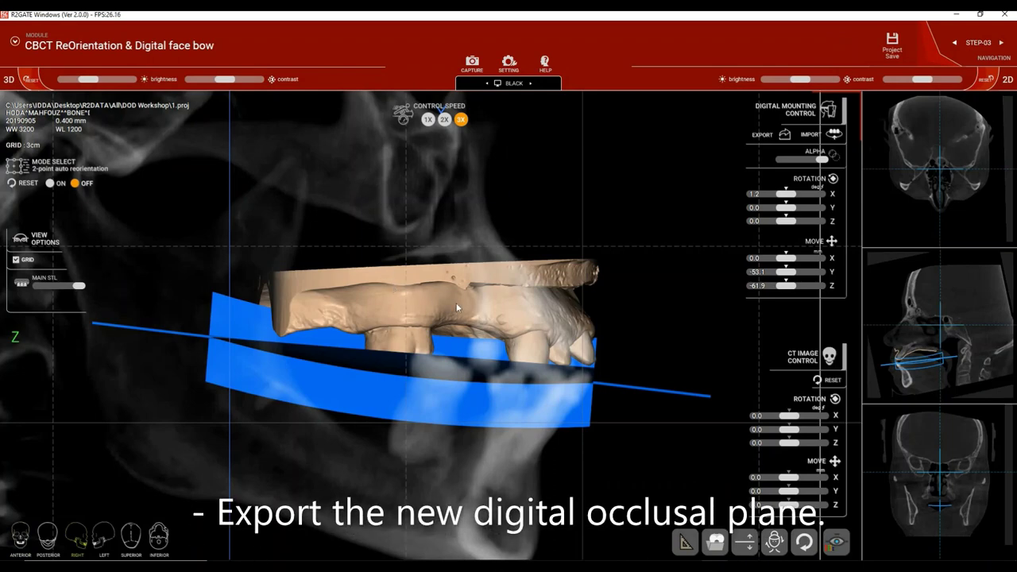
Export the adjusted digital occlusal plane as an STL from the digital face bow module.
click(768, 135)
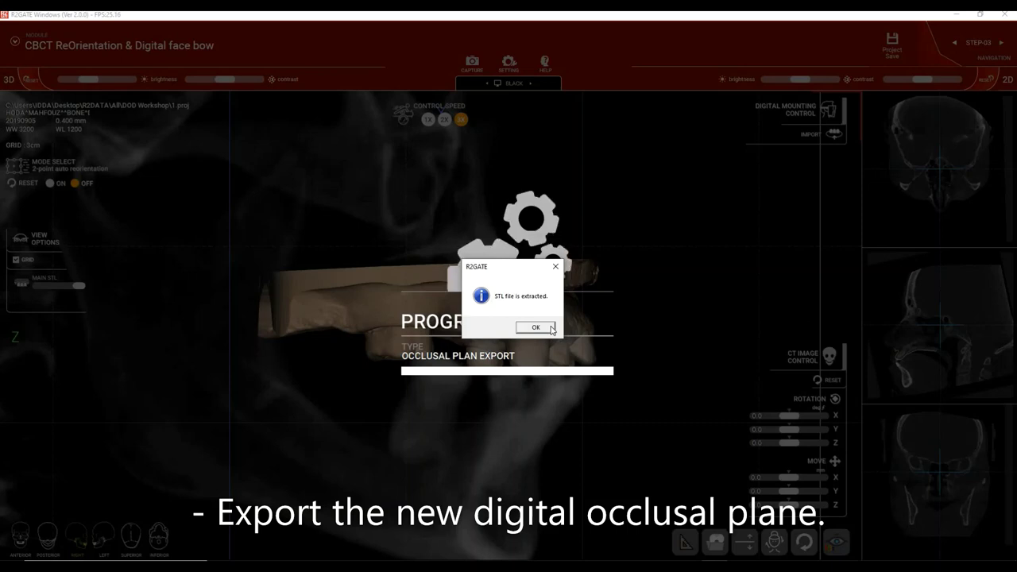
click(552, 328)
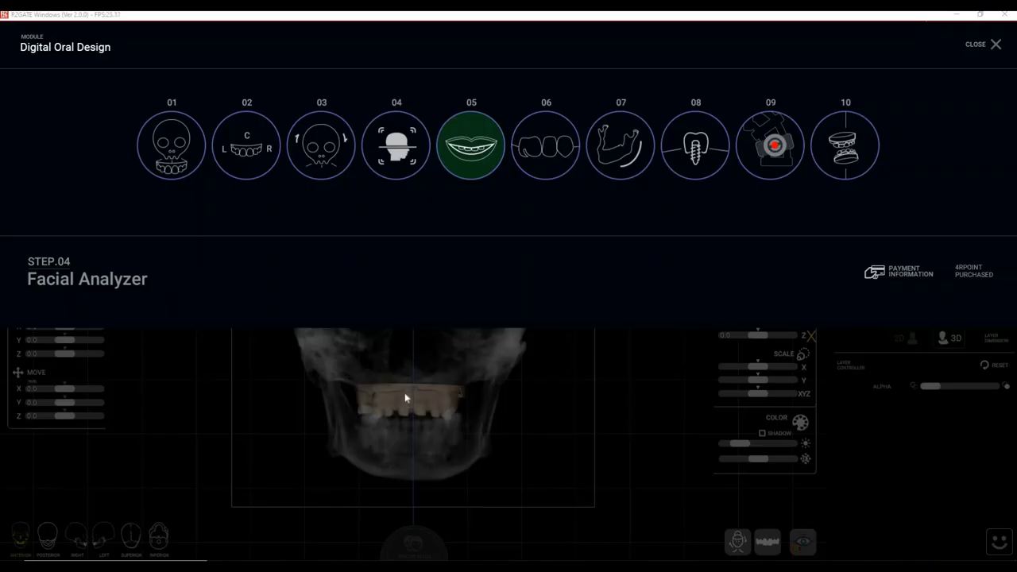
In the Digital Oral Design module, load matched facial scan.obj as a 3D layer and make the face semi-transparent over the skull.
click(473, 164)
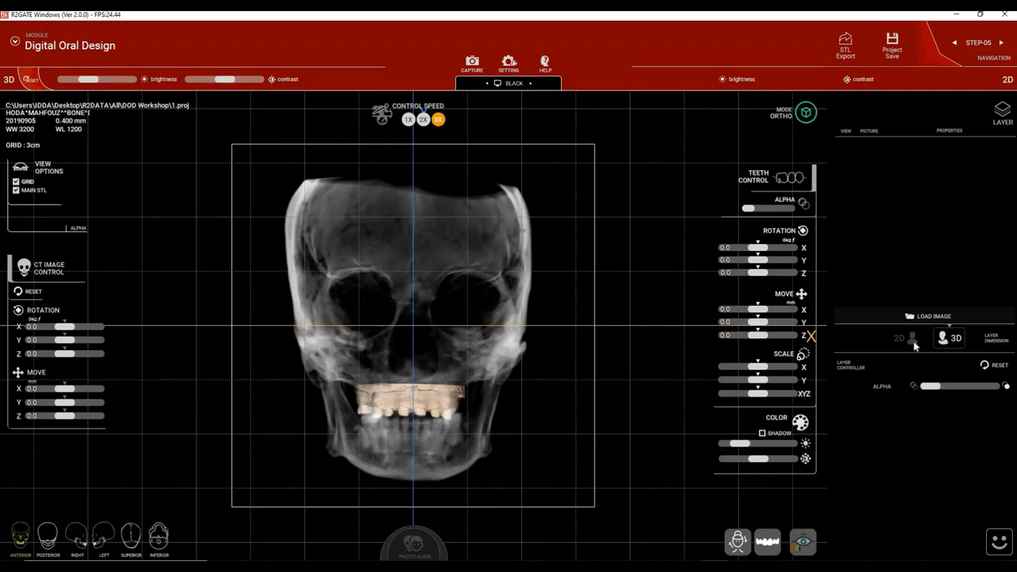
click(949, 340)
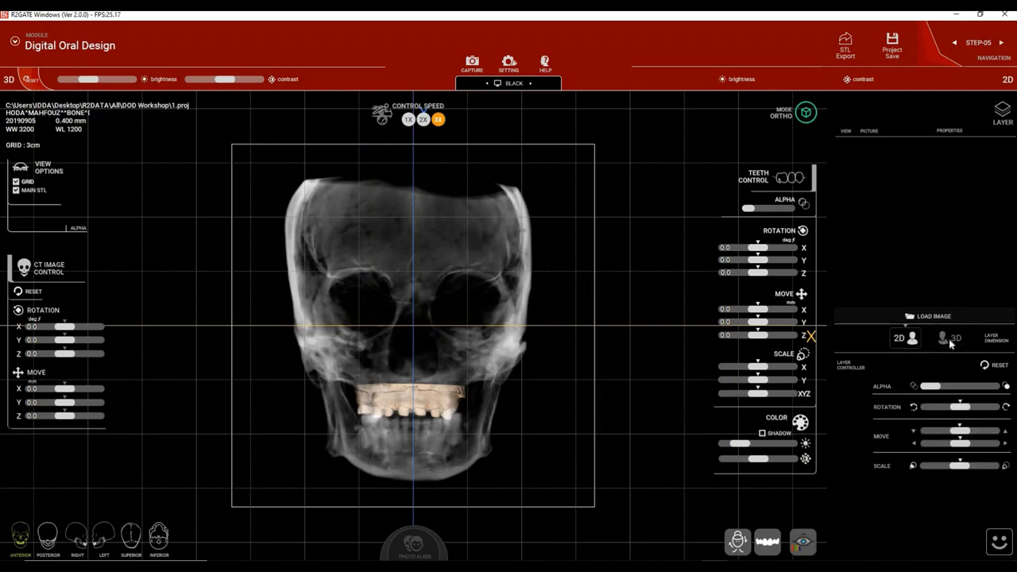
click(949, 340)
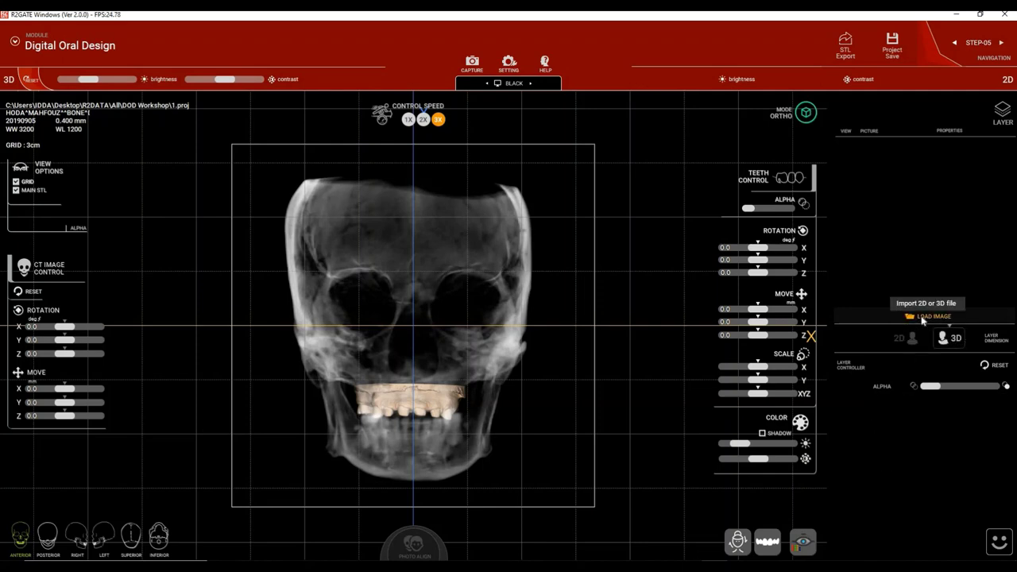
click(923, 317)
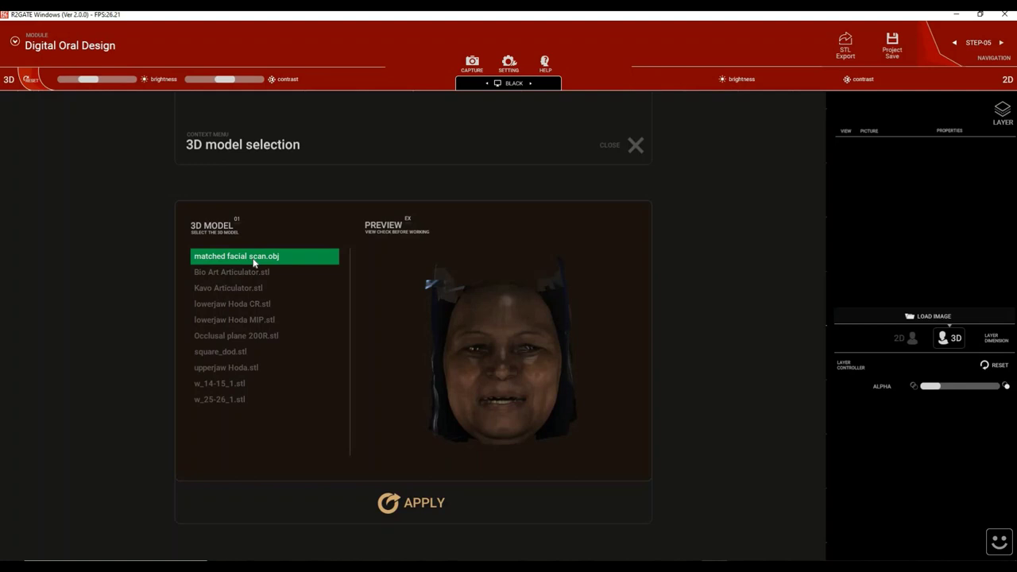
click(407, 503)
scroll(412, 457, up, 3)
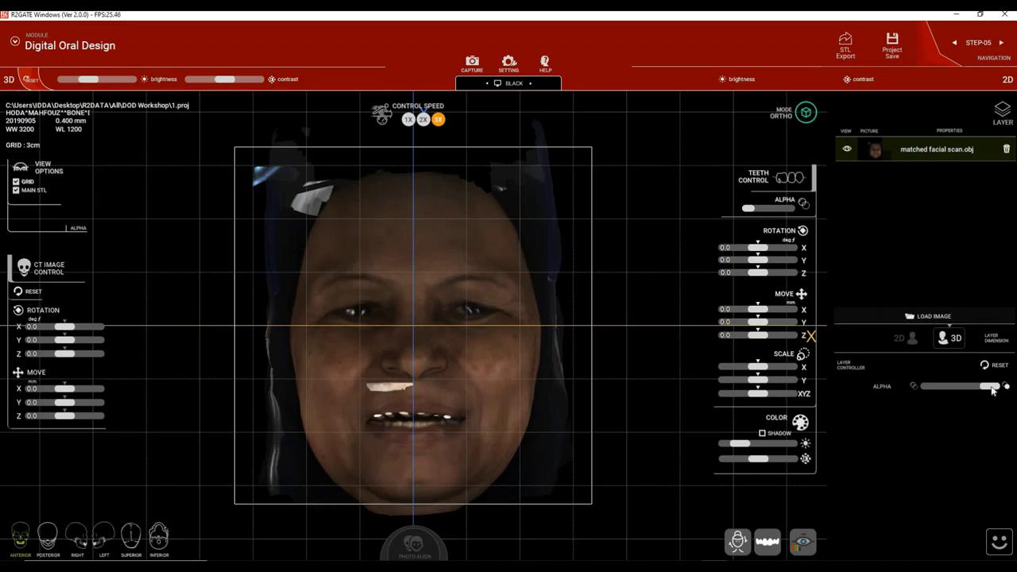
mouse_move(992, 389)
mouse_down()
mouse_move(929, 393)
mouse_move(974, 391)
mouse_up()
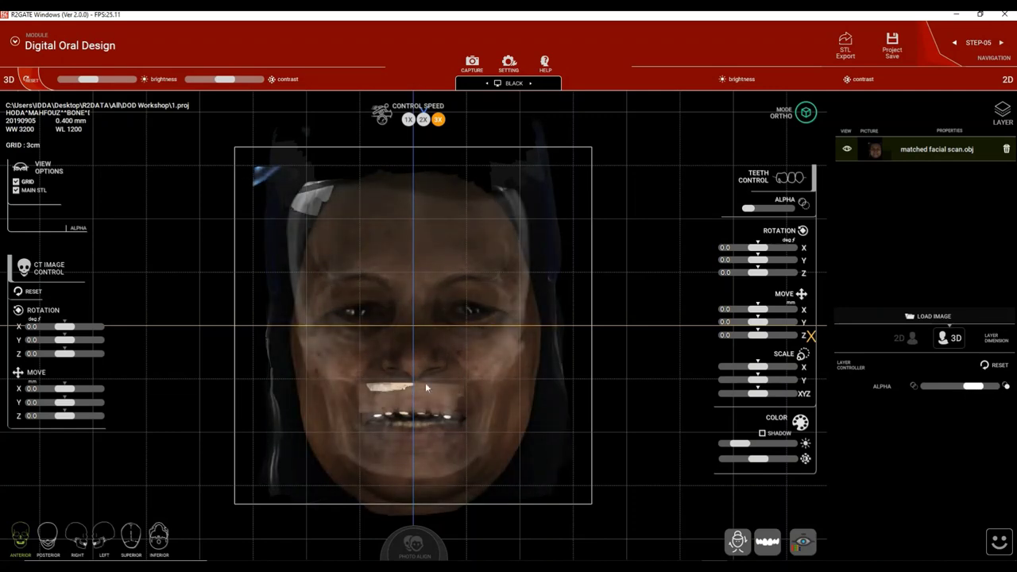
Make the matched facial scan nearly opaque in the anterior view and activate smile edit mode.
click(84, 540)
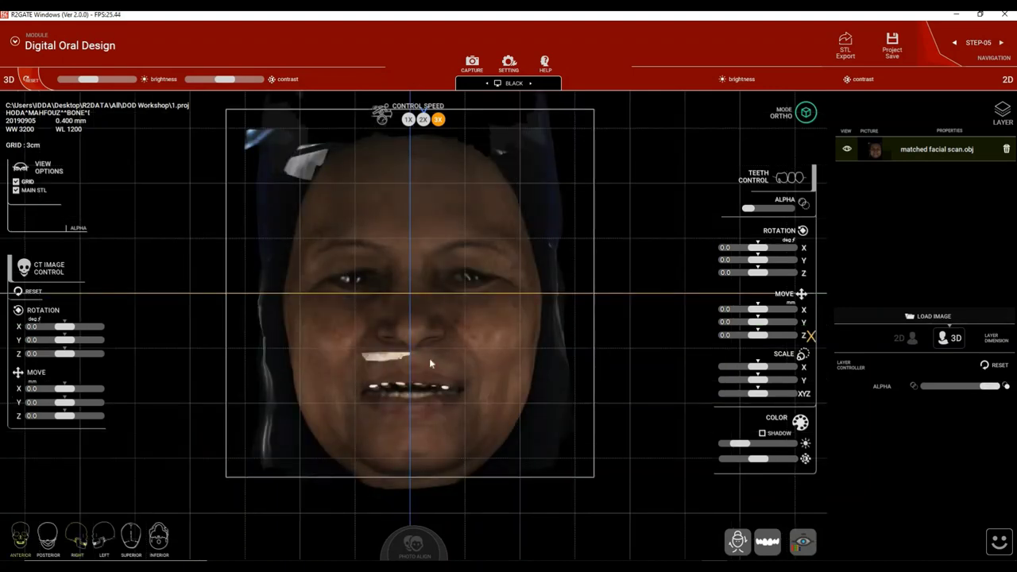
click(999, 541)
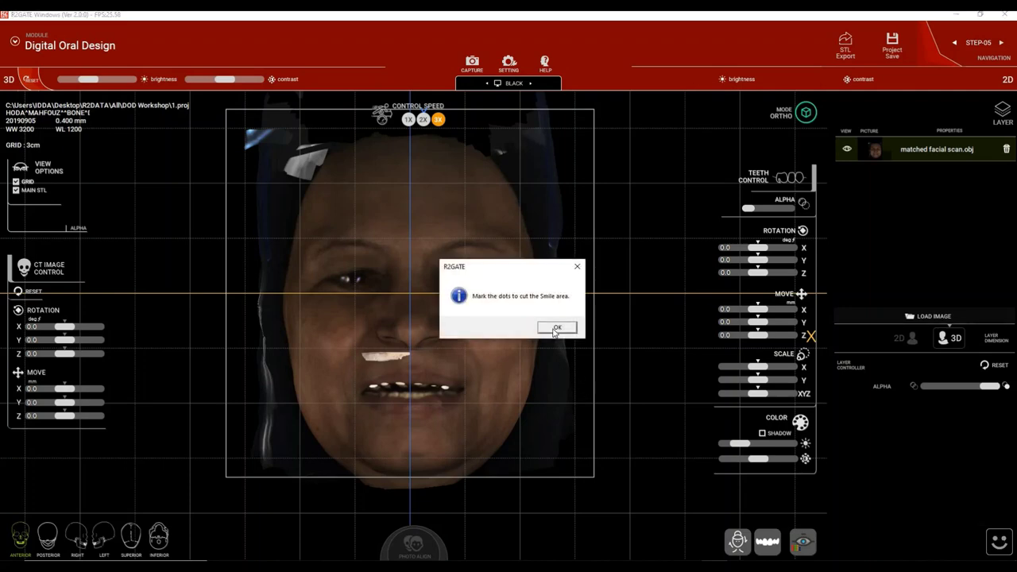
click(556, 328)
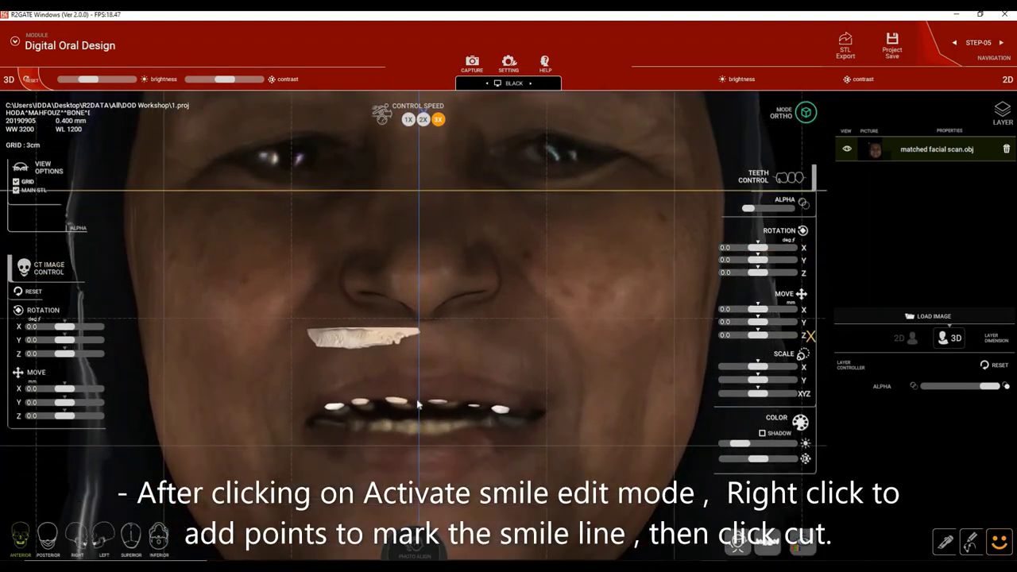
Mark a closed ring of points around the smile area, following the inner borders of the upper and lower lips.
right_click(375, 398)
right_click(348, 404)
right_click(316, 414)
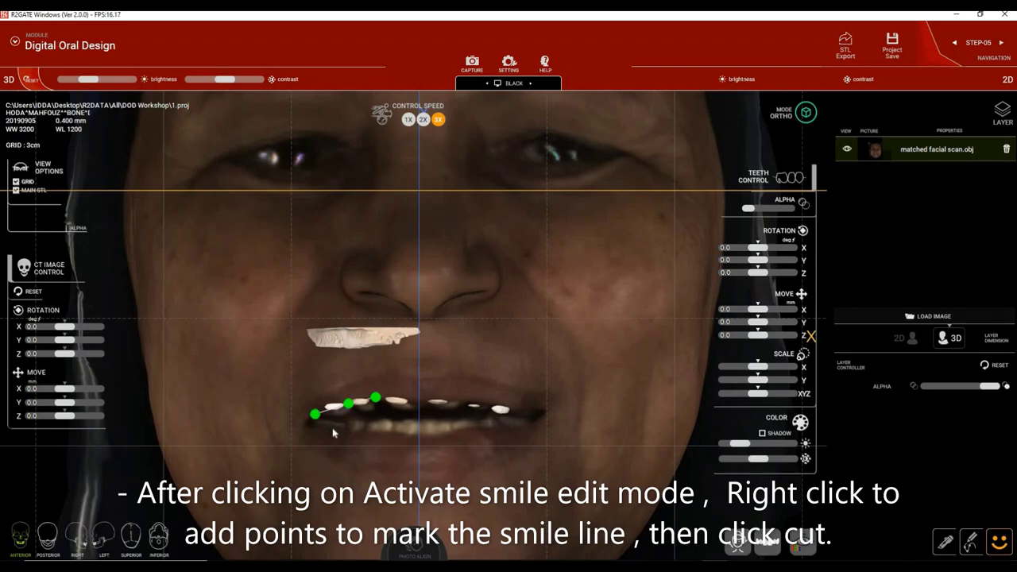
right_click(335, 429)
right_click(391, 435)
right_click(434, 437)
right_click(465, 431)
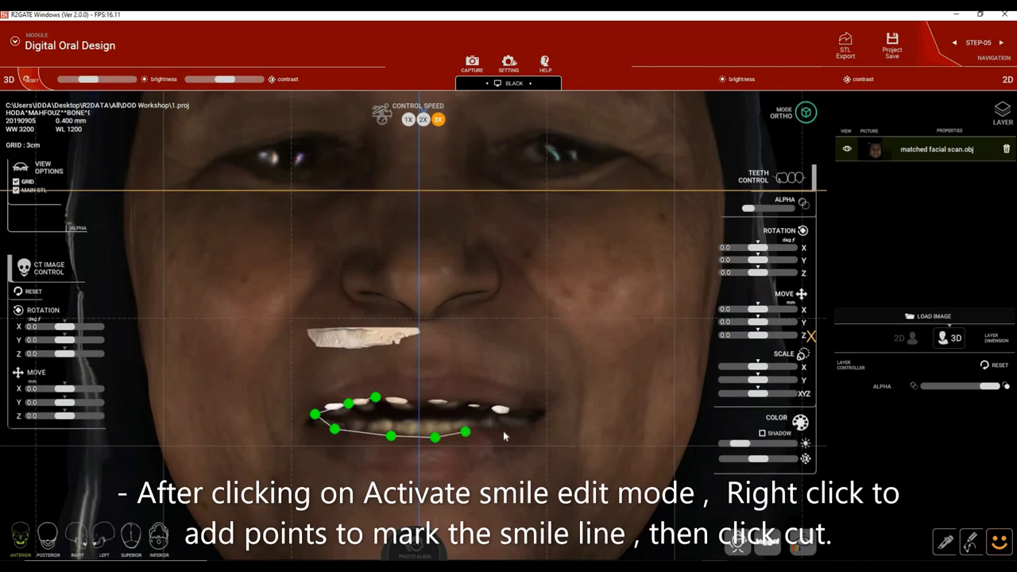
right_click(503, 431)
right_click(528, 423)
right_click(541, 410)
right_click(487, 403)
right_click(452, 403)
right_click(427, 401)
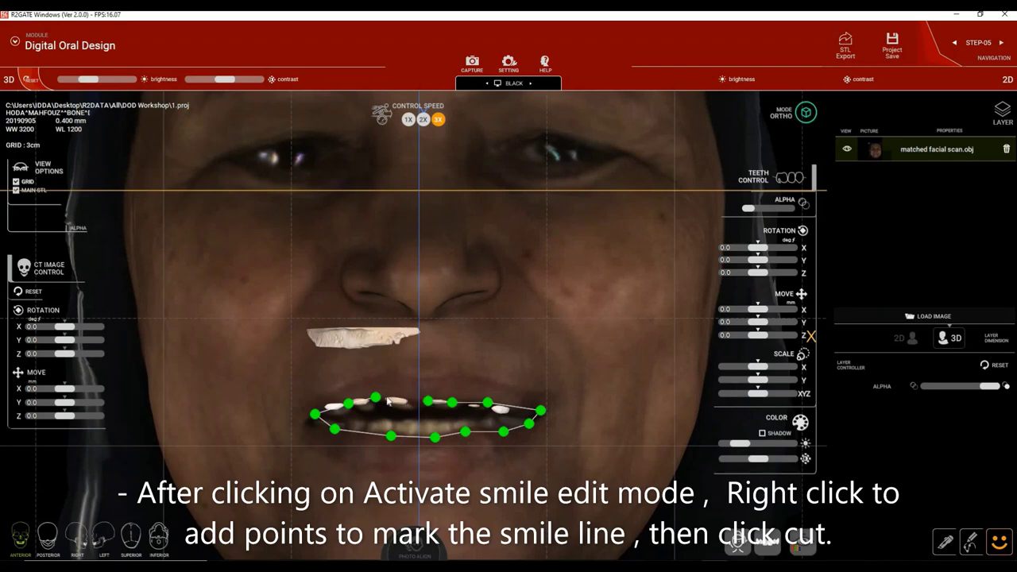
right_click(407, 398)
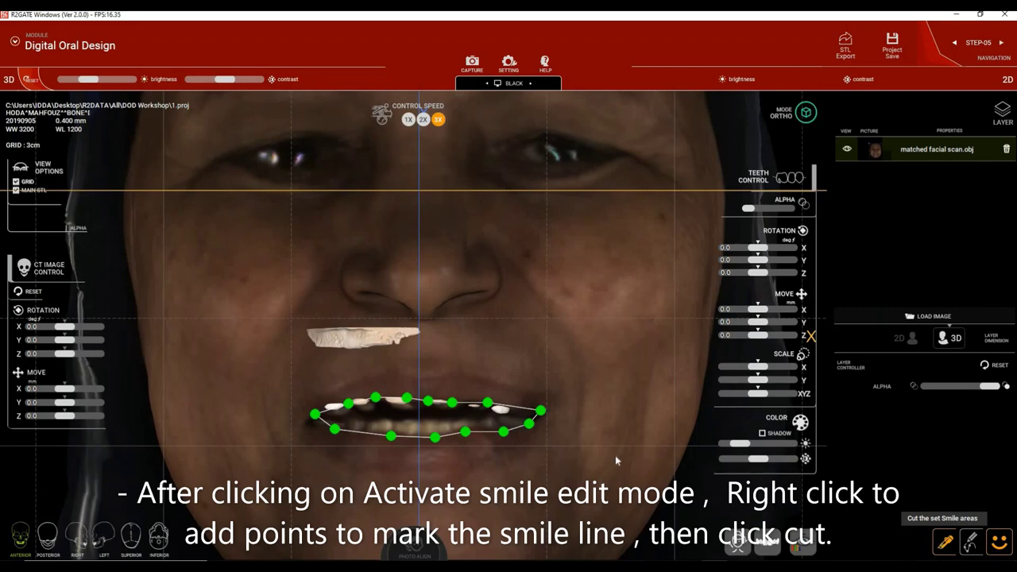
Cut the marked smile area out of the facial scan and leave smile edit mode.
click(945, 543)
click(529, 326)
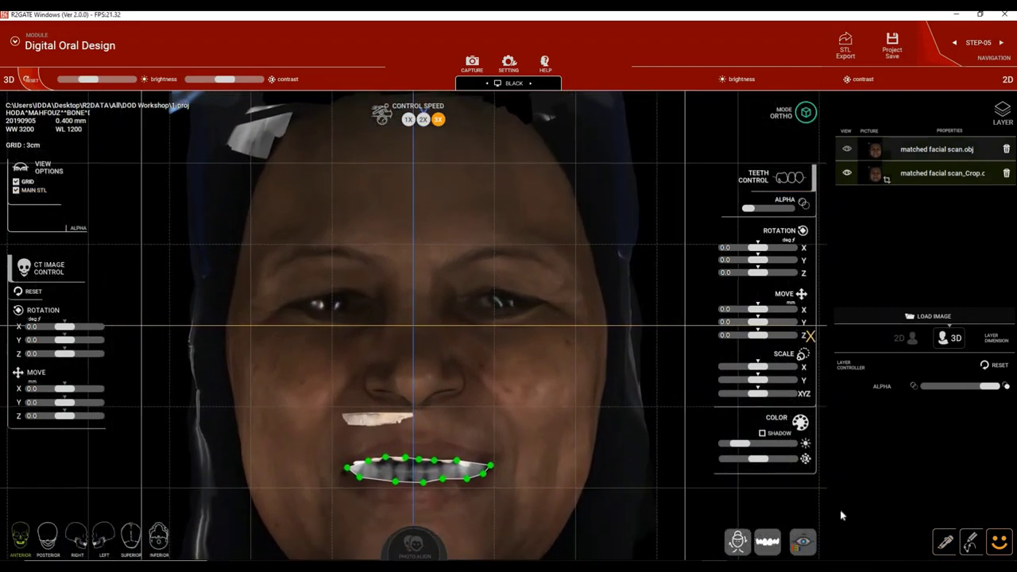
click(999, 543)
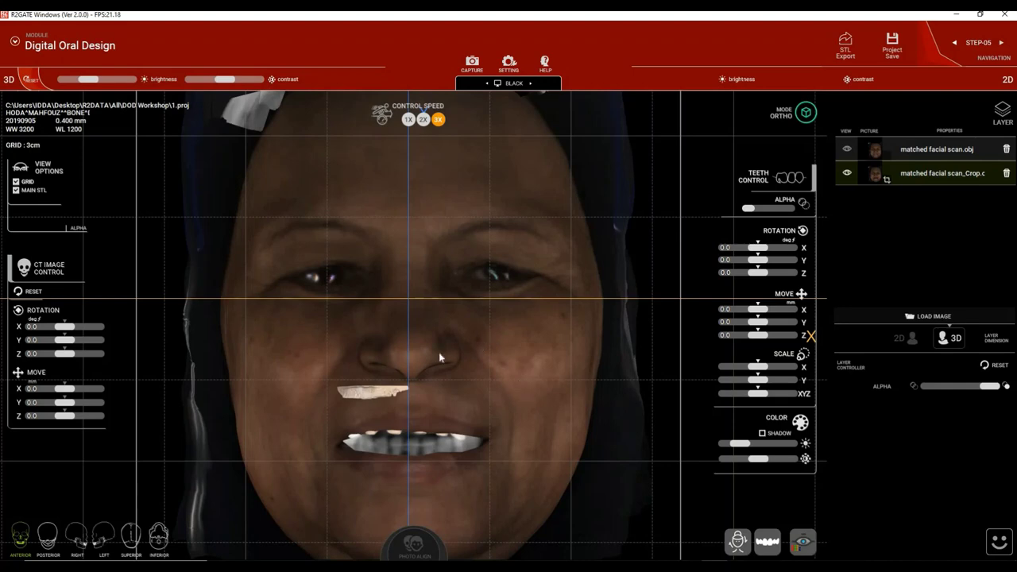
Compare the rectangular and triangular teeth models and apply triangular.OBJ to the smile design.
click(767, 544)
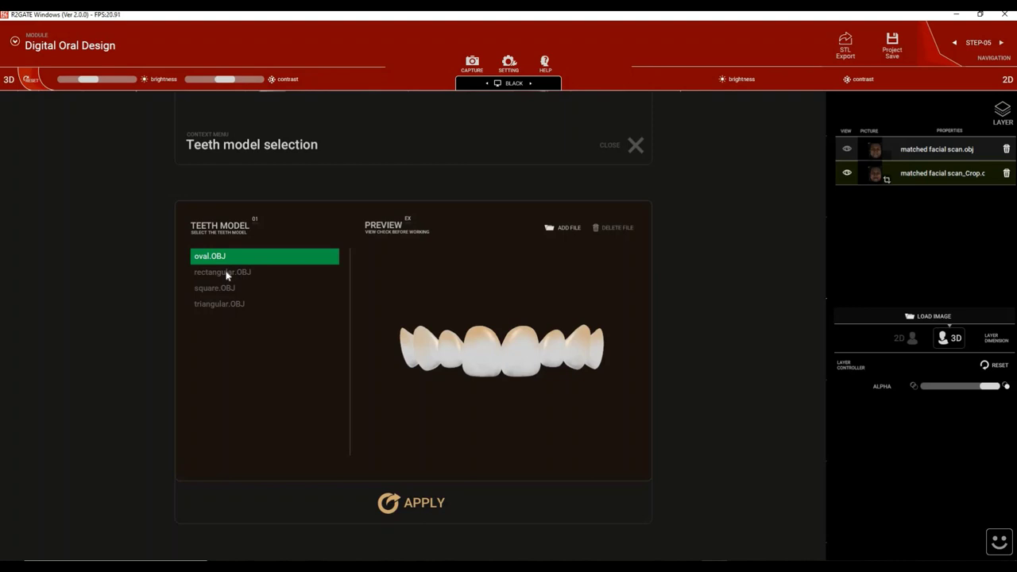
click(226, 273)
click(227, 291)
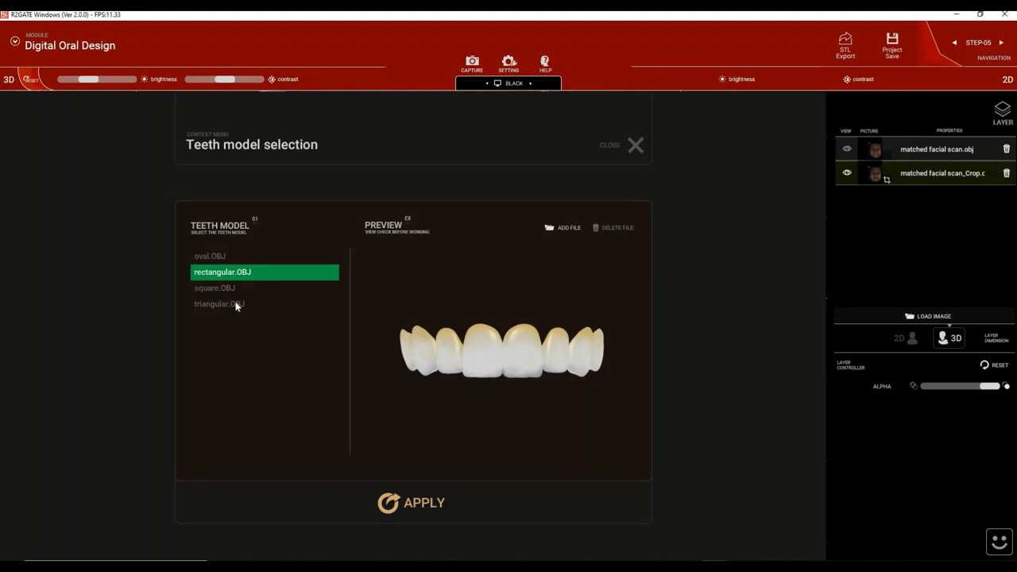
click(236, 305)
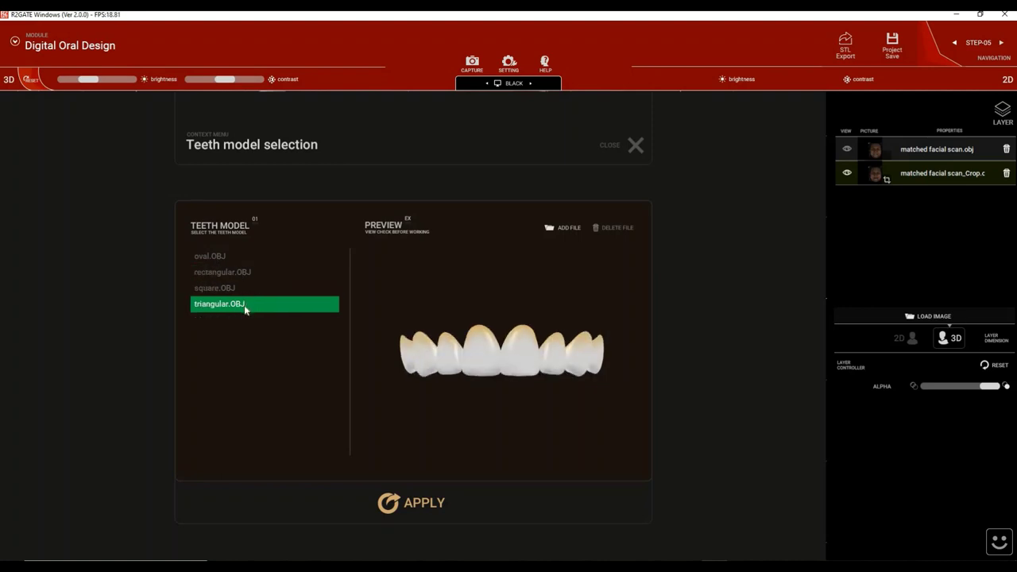
click(405, 501)
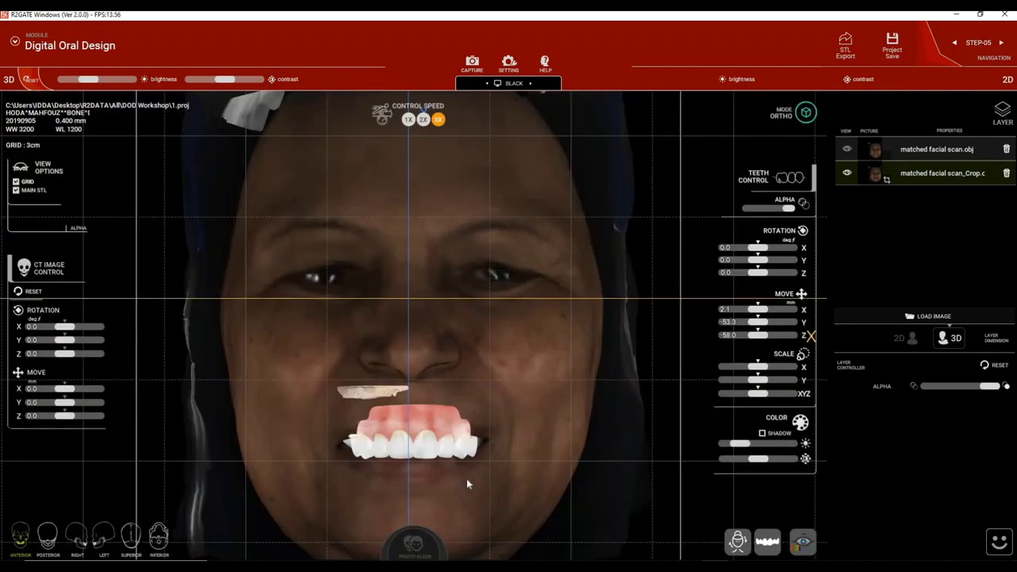
Fade out the cropped facial scan and hide the skull with low 3D brightness and high contrast, leaving the teeth and main STL.
scroll(481, 463, down, 3)
scroll(481, 462, up, 2)
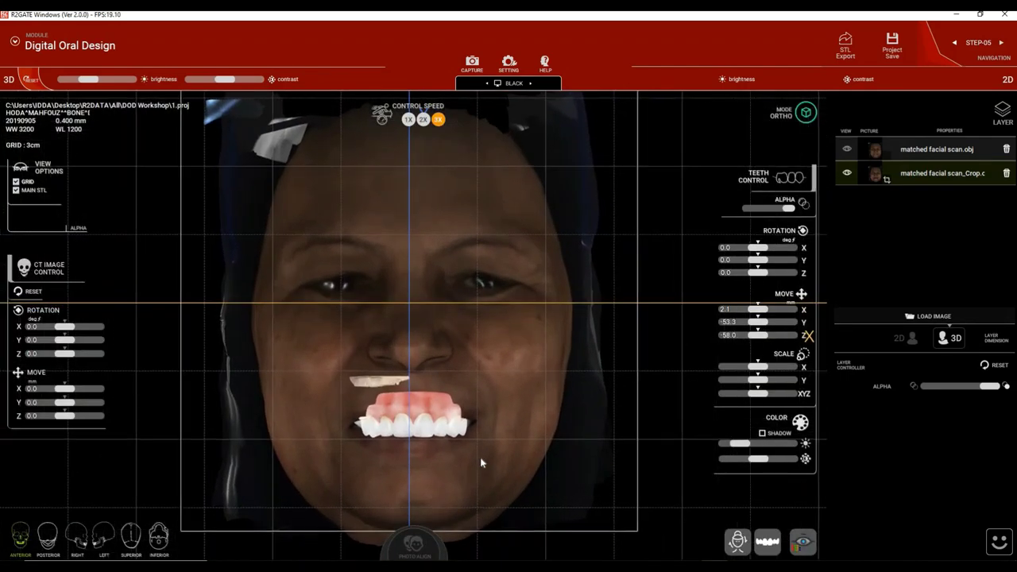
scroll(481, 462, down, 1)
scroll(476, 457, down, 1)
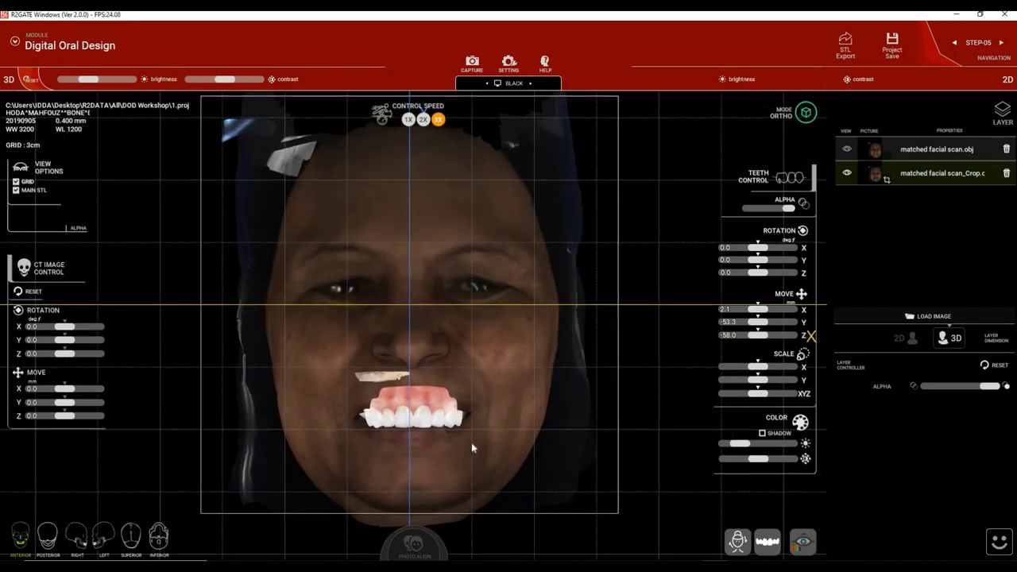
scroll(472, 445, up, 2)
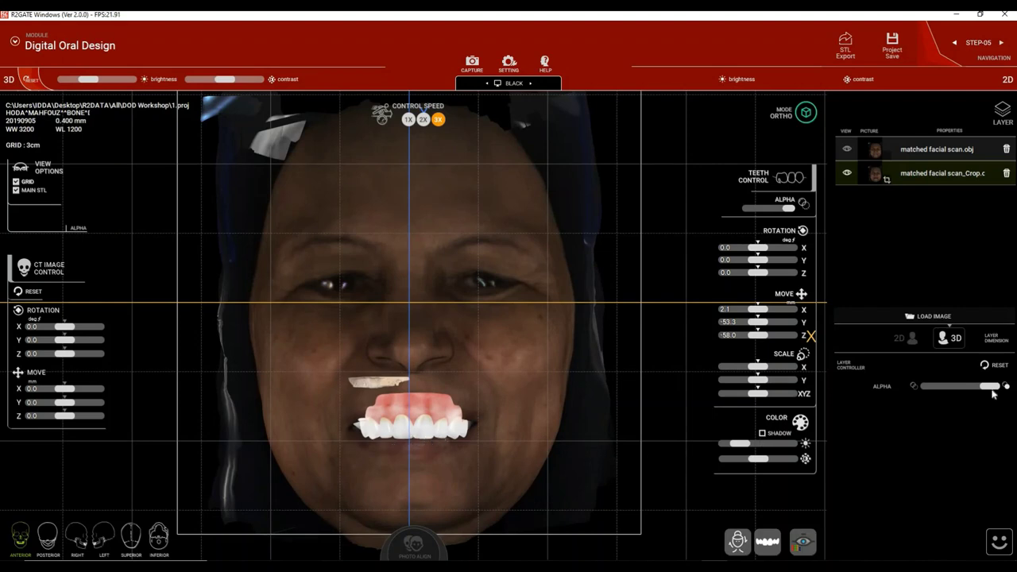
drag(991, 387, 896, 390)
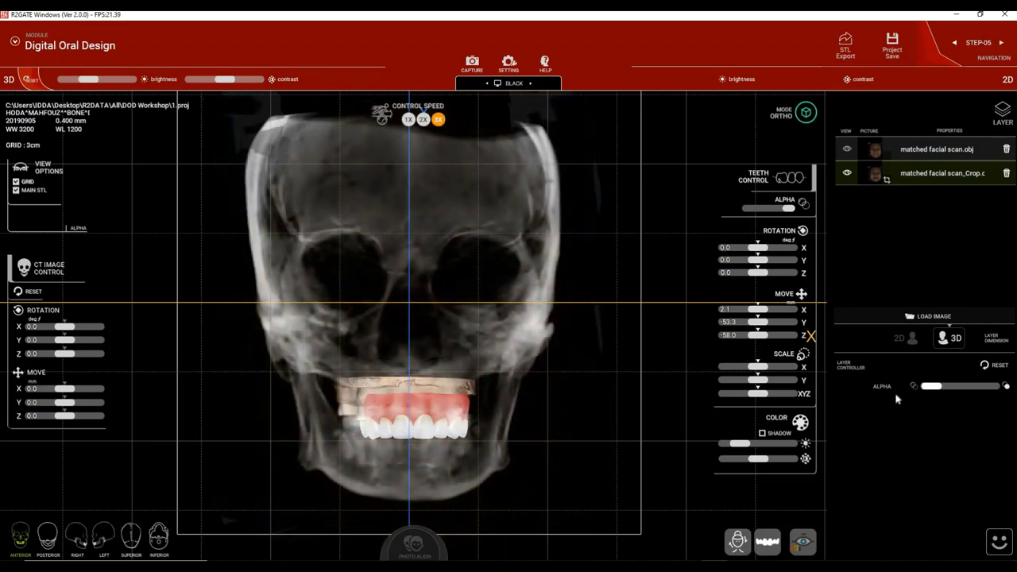
click(68, 79)
click(254, 80)
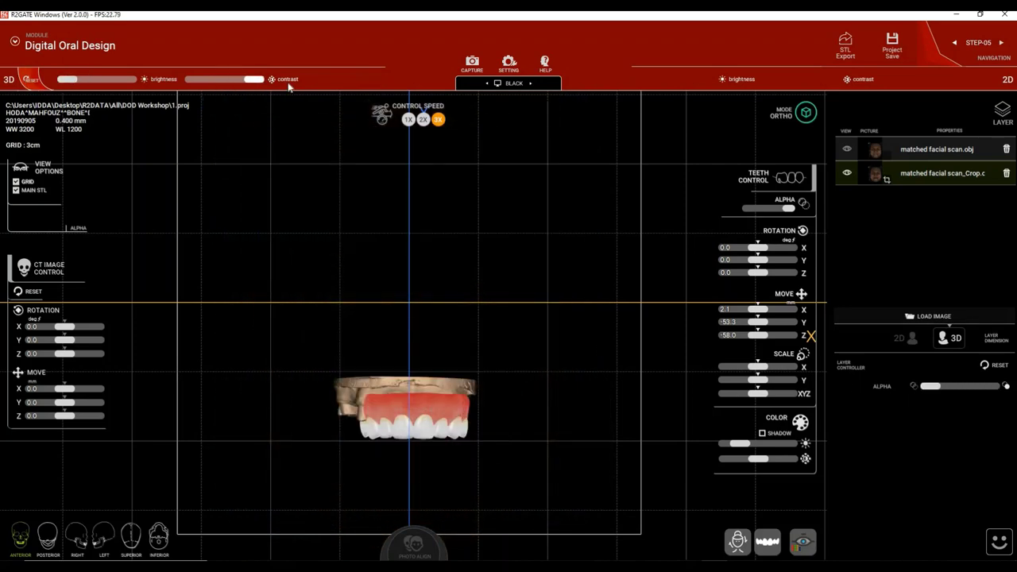
Set the teeth model's rotation to X -3.3° and Y 0.1°, and its Z move to -58.1 mm.
click(158, 540)
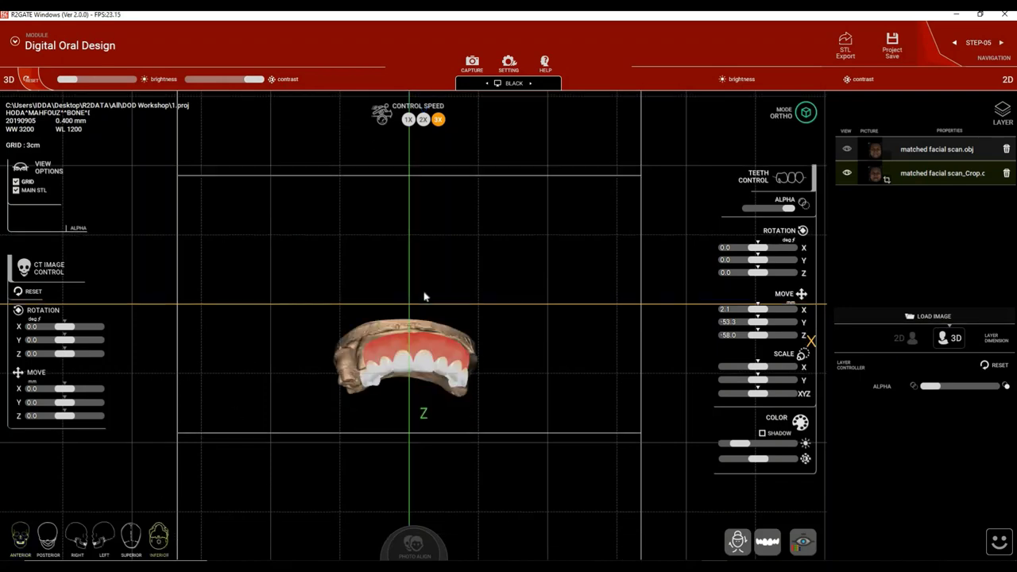
scroll(459, 319, up, 5)
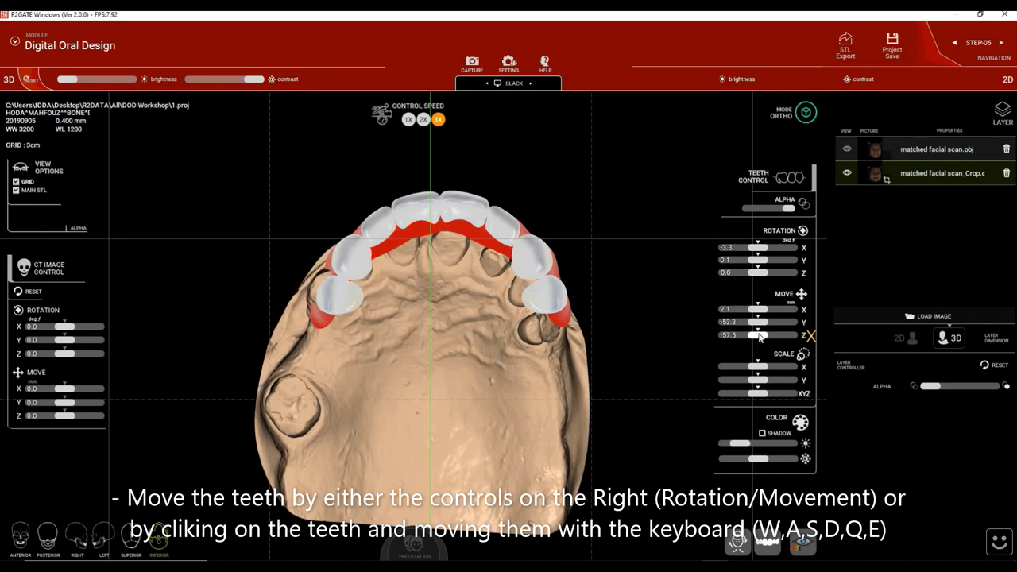
drag(763, 337, 763, 338)
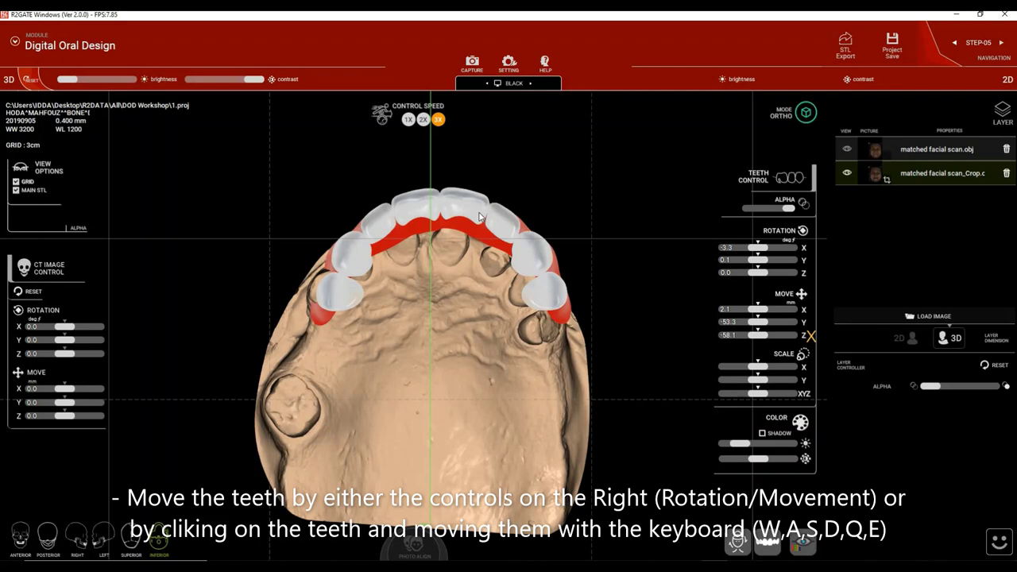
Shift the teeth model backward over the upper arch and slightly sideways to centre it on the midline in the inferior view.
click(479, 216)
key(s)
key(s)
key(s)
key(s)
key(s)
key(s)
key(s)
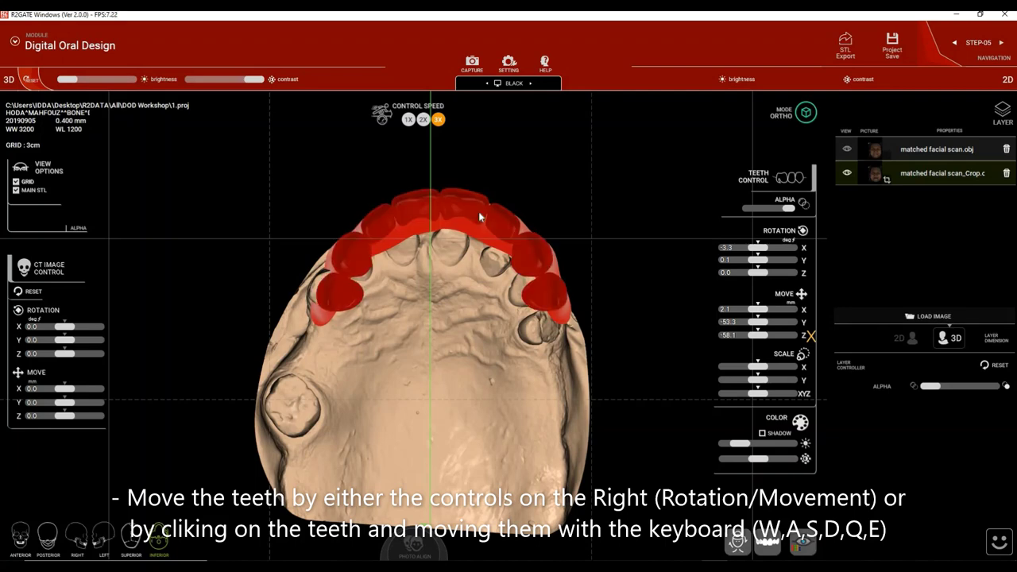
key(a)
key(a)
key(a)
key(a)
key(a)
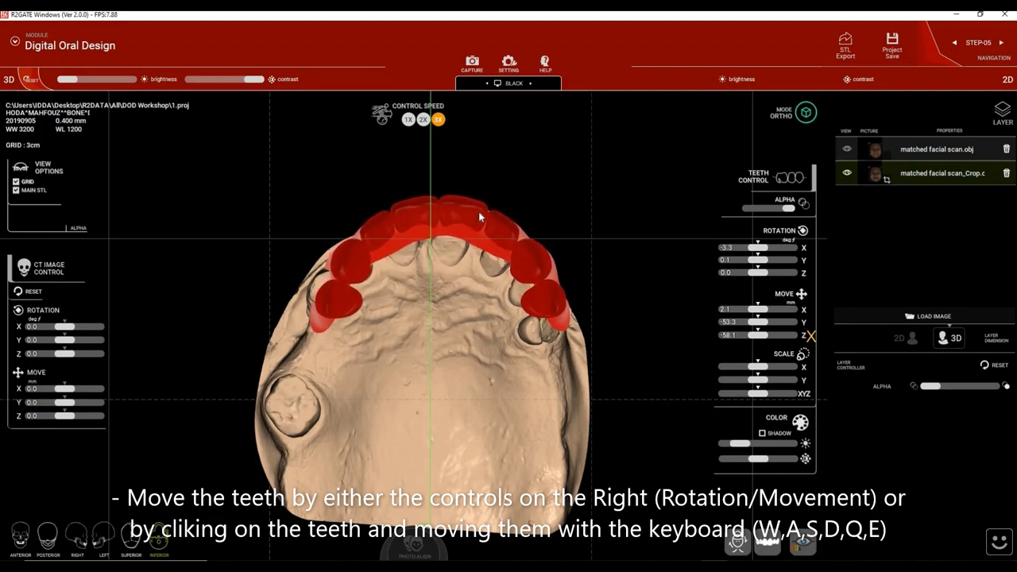
key(s)
key(s)
key(s)
key(s)
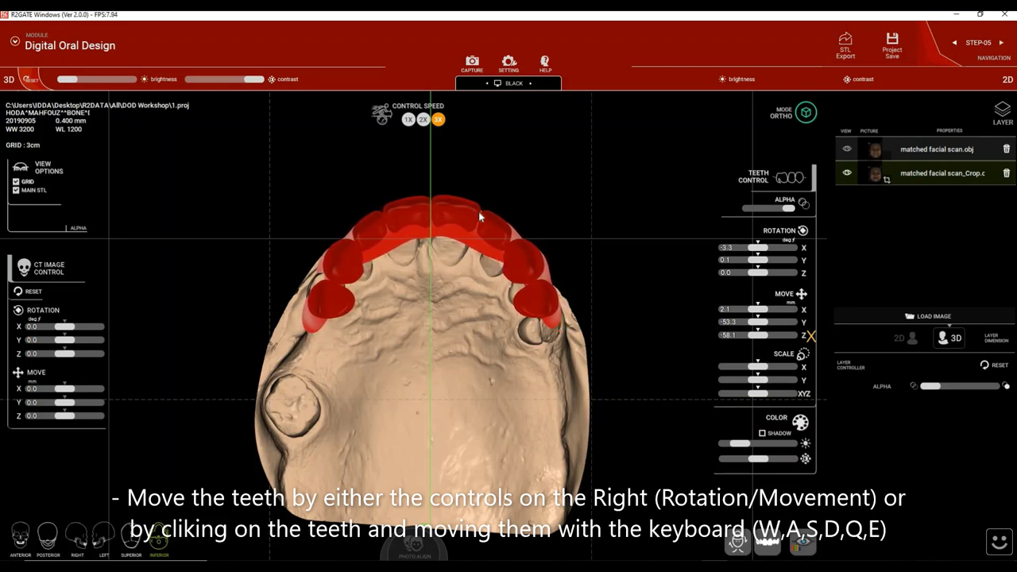
key(s)
key(s)
key(s)
key(s)
key(s)
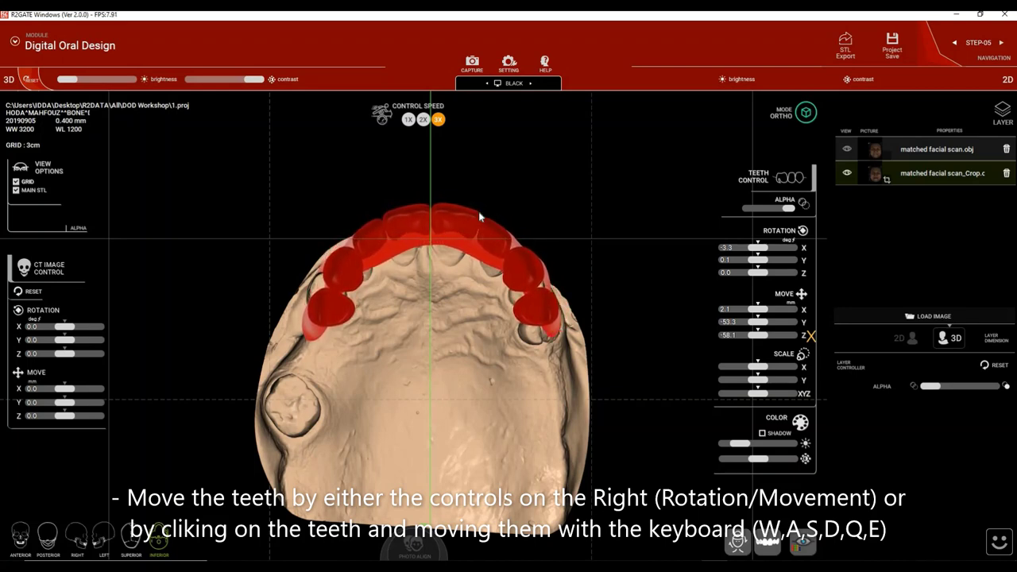
key(s)
key(s)
key(s)
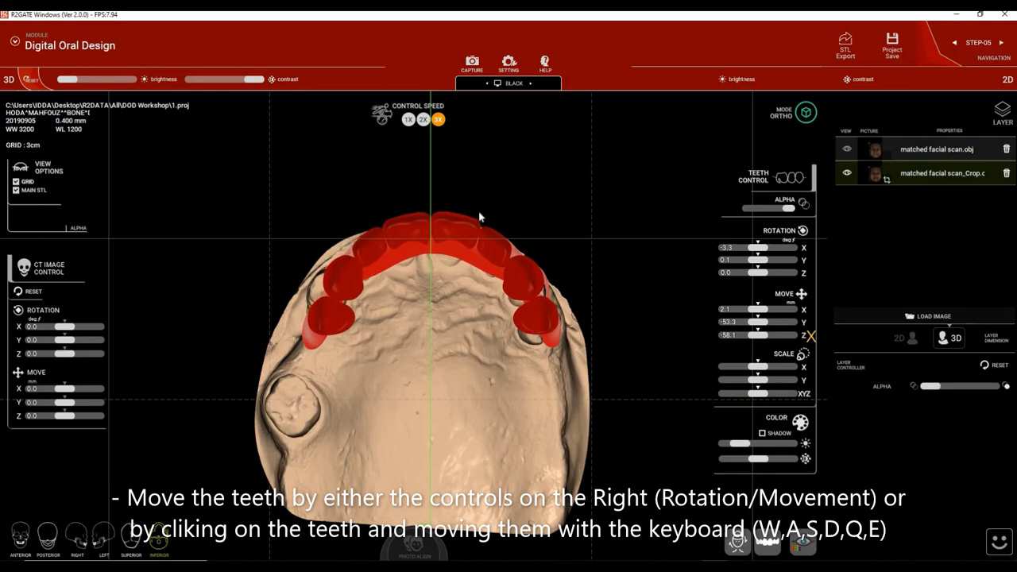
key(s)
key(s)
key(s)
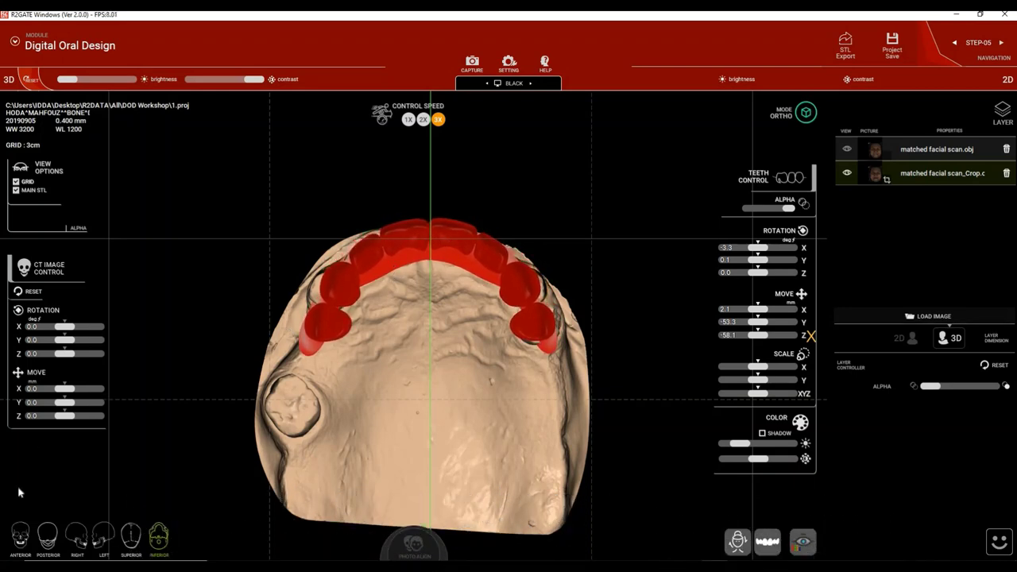
Raise the teeth model in the anterior view until its incisal edges are near the abutment tips, and check the fit from the right side.
click(24, 540)
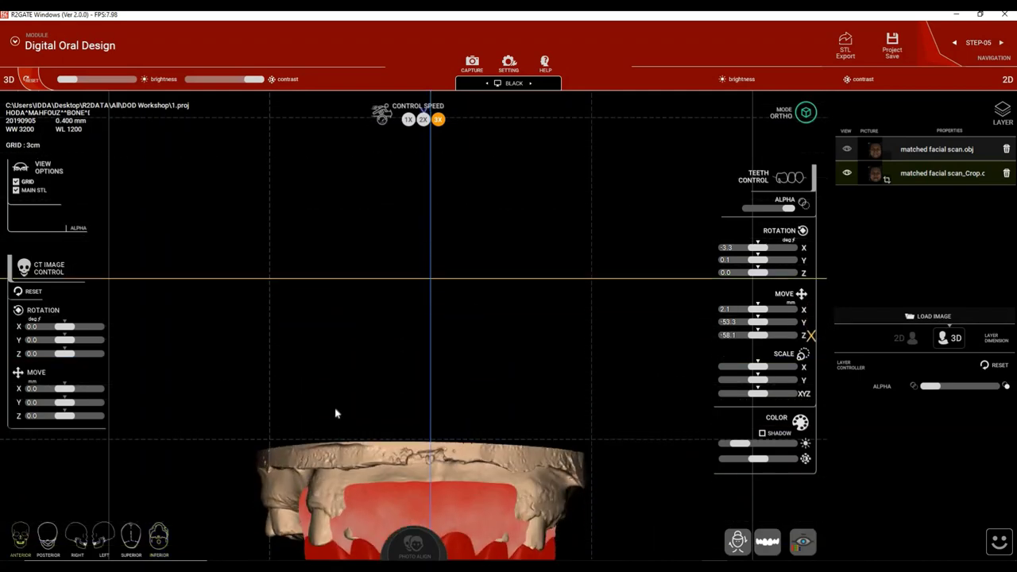
scroll(476, 408, up, 3)
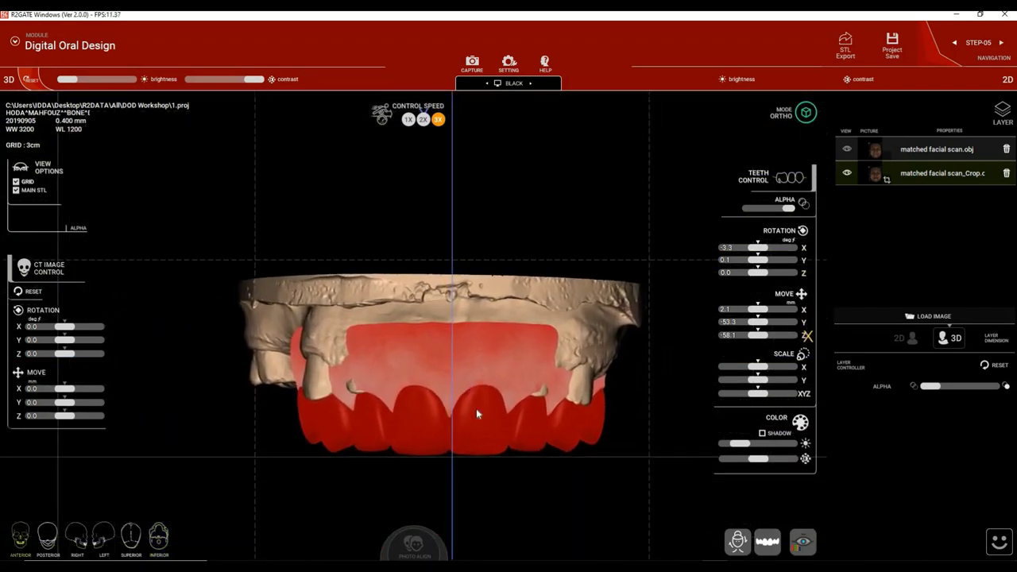
key(Up)
key(Up)
key(Up)
key(Up)
key(Up)
key(Up)
key(Up)
key(Up)
key(Up)
key(Up)
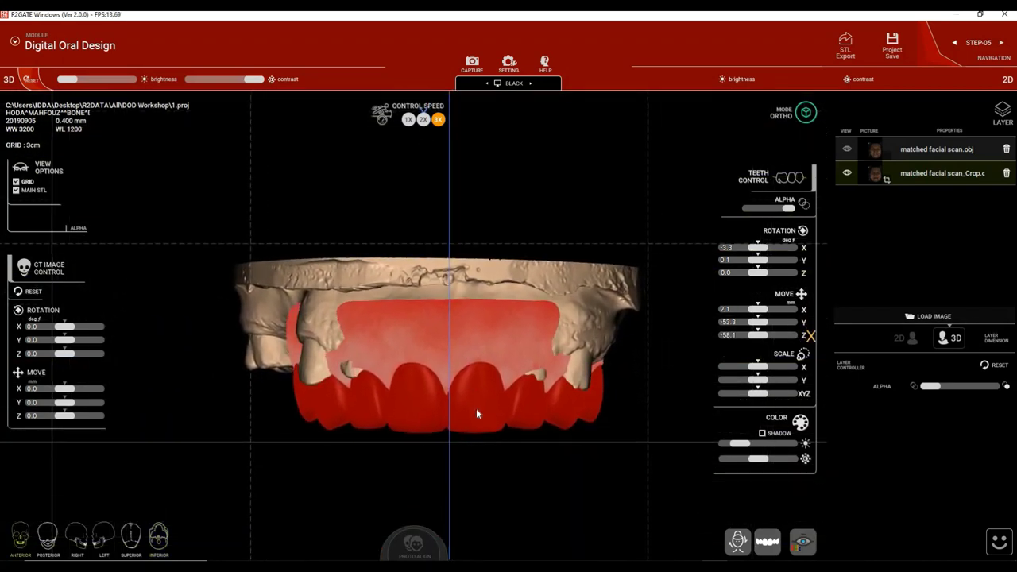
key(Up)
key(Up)
key(Up)
key(Up)
key(Up)
key(Up)
key(Up)
key(Up)
key(Up)
key(Up)
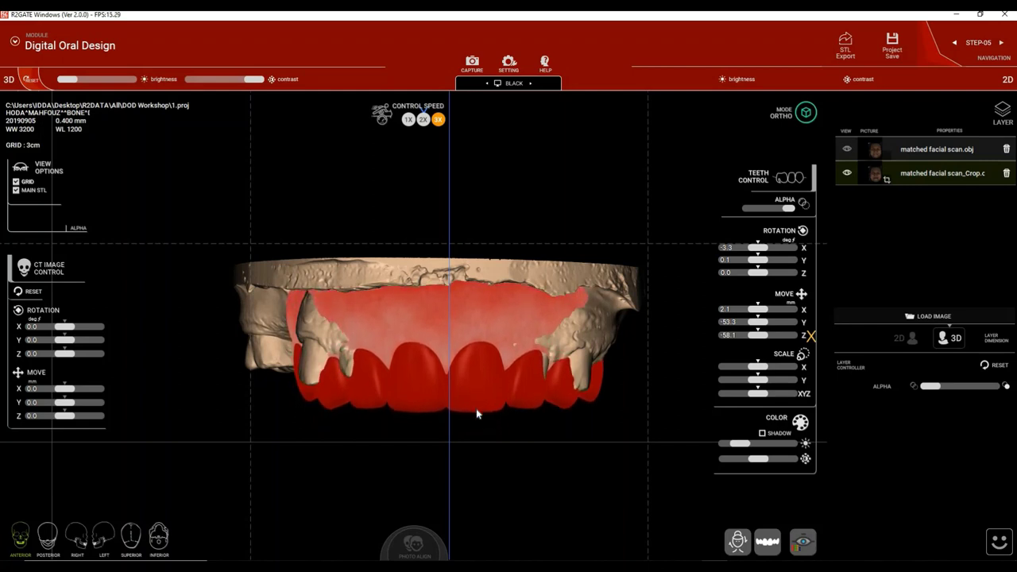
key(Up)
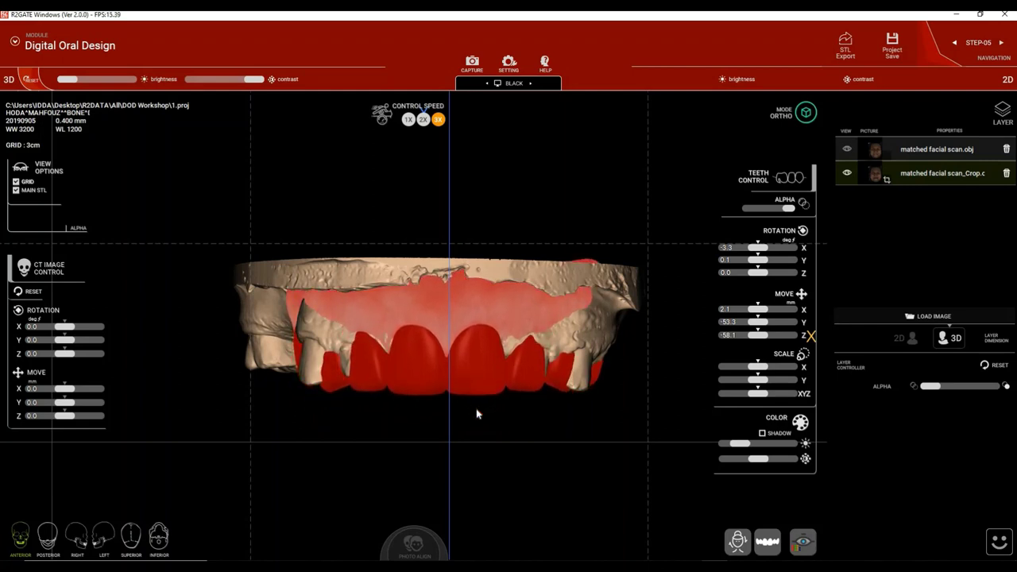
key(3)
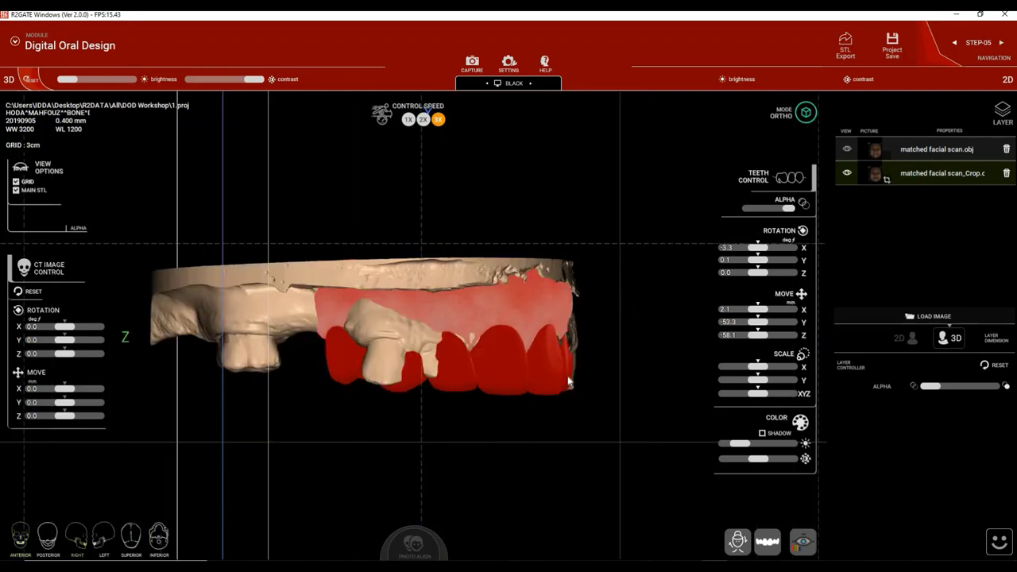
key(Up)
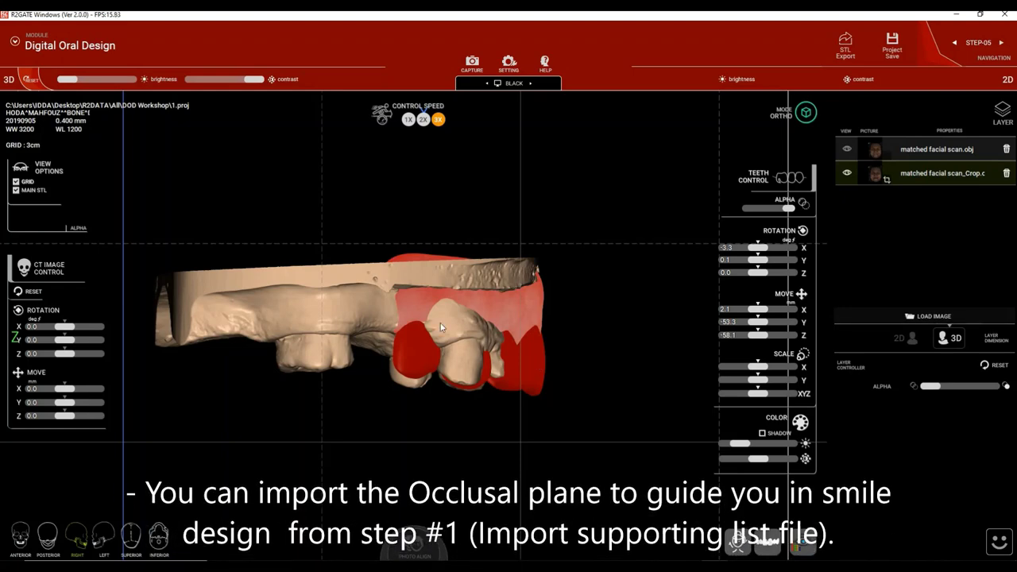
Import Occlusal plane 200R.stl as a supporting file in step 01, CBCT & STL matching, and return to smile design step 05.
click(63, 46)
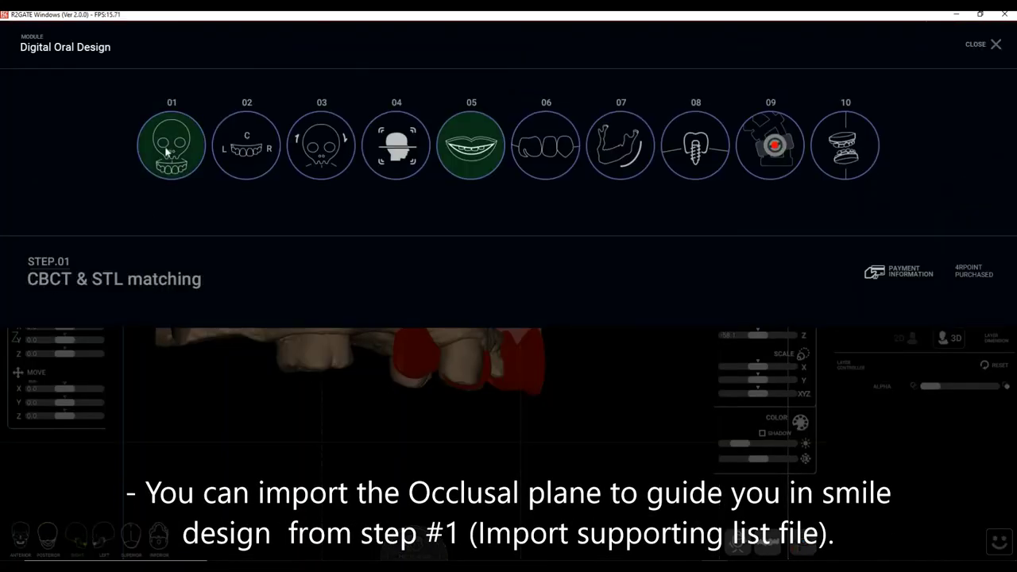
click(167, 151)
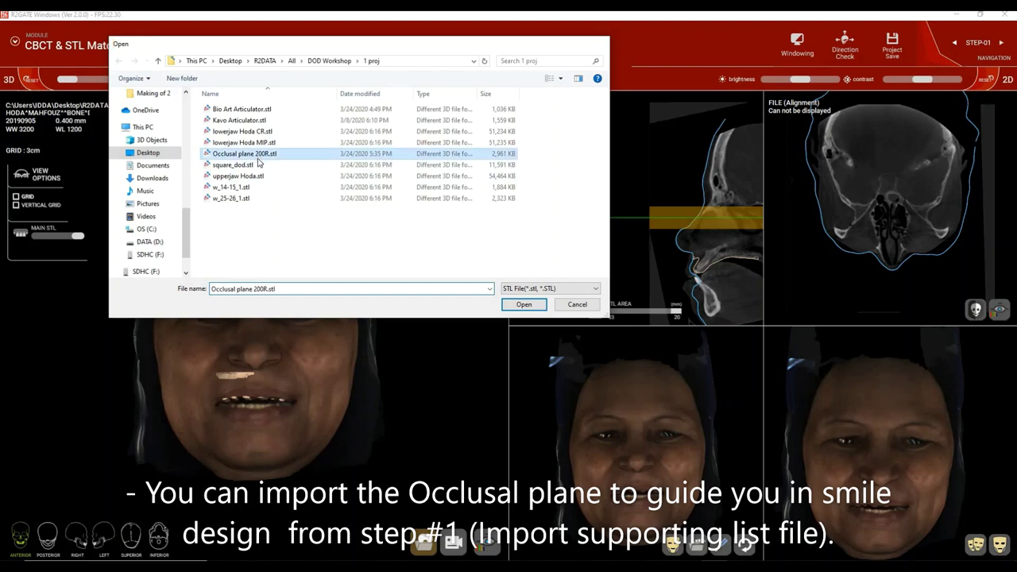
double_click(259, 154)
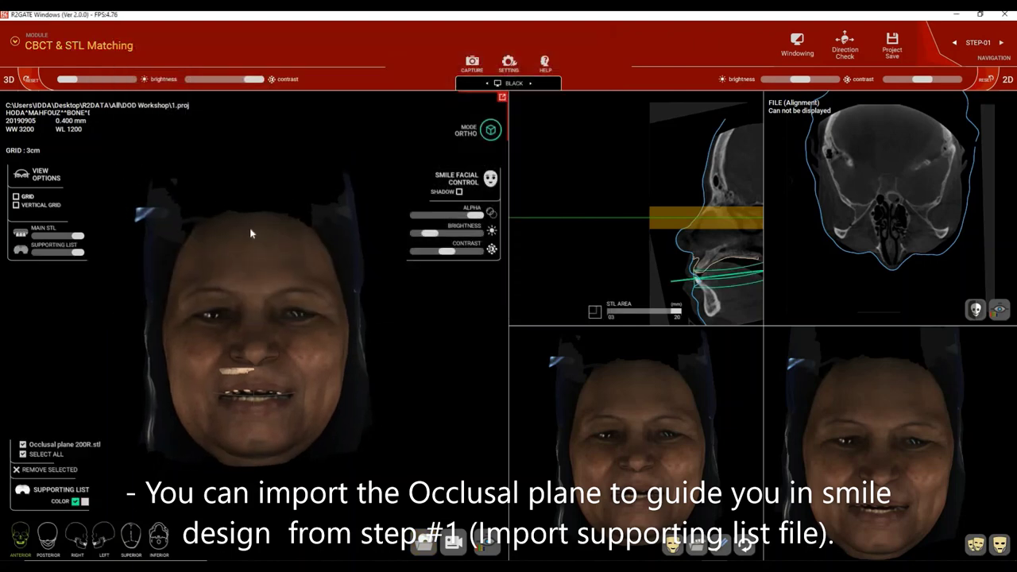
click(76, 49)
click(465, 130)
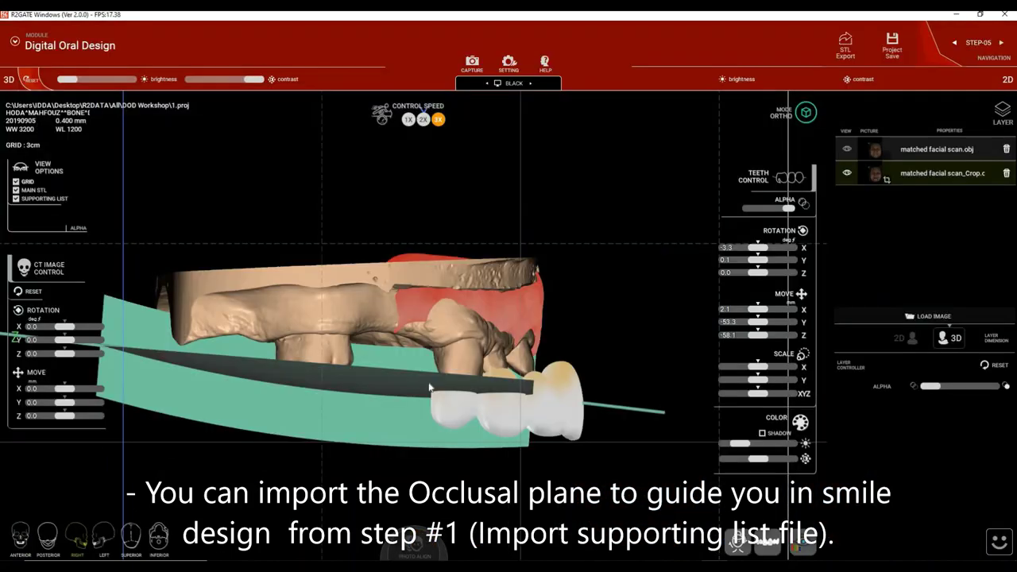
Put the teeth model back over the upper arch, check it against the occlusal plane, and hide the supporting list.
scroll(430, 389, up, 5)
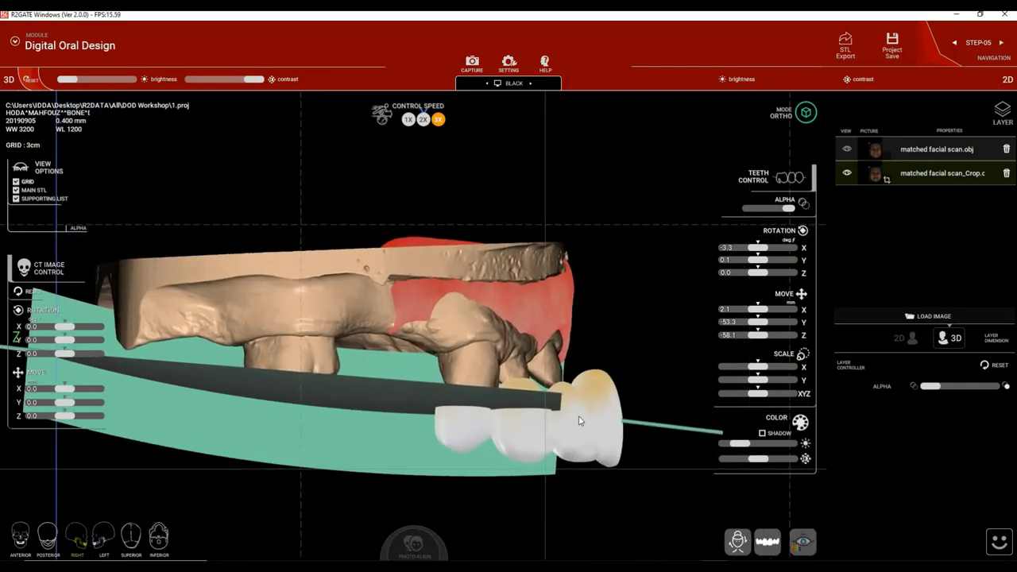
click(610, 429)
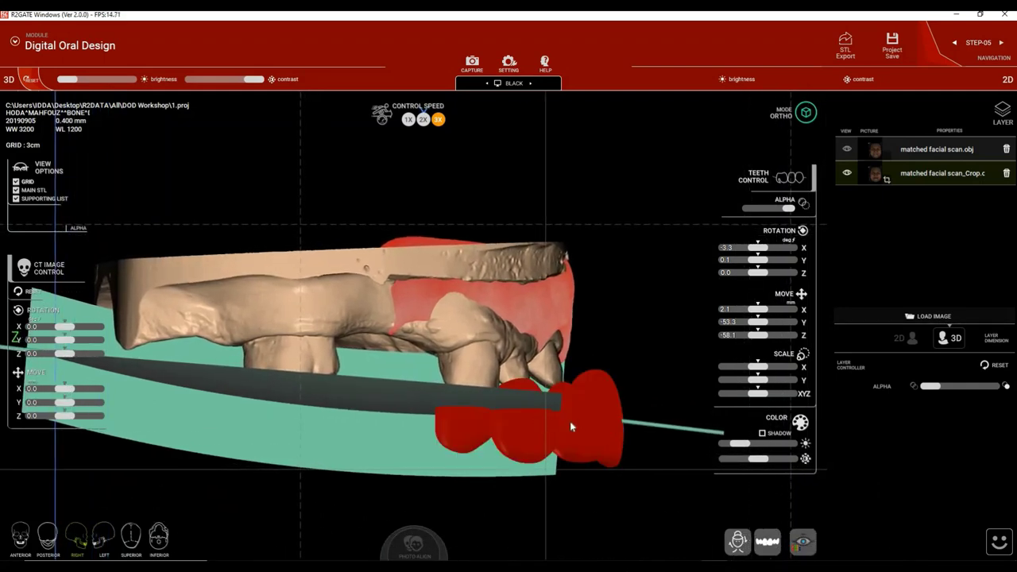
key(ctrl+z)
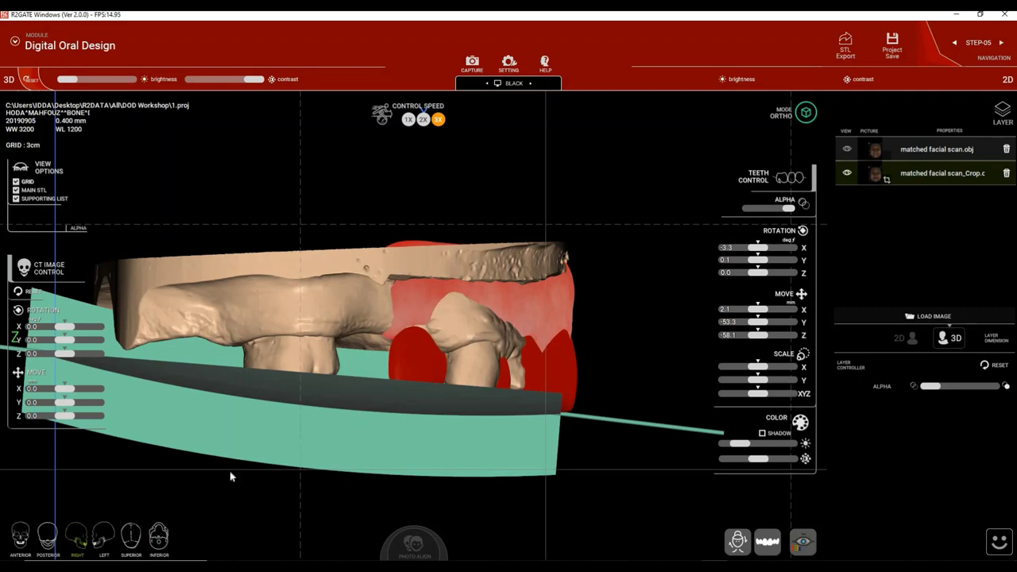
click(19, 533)
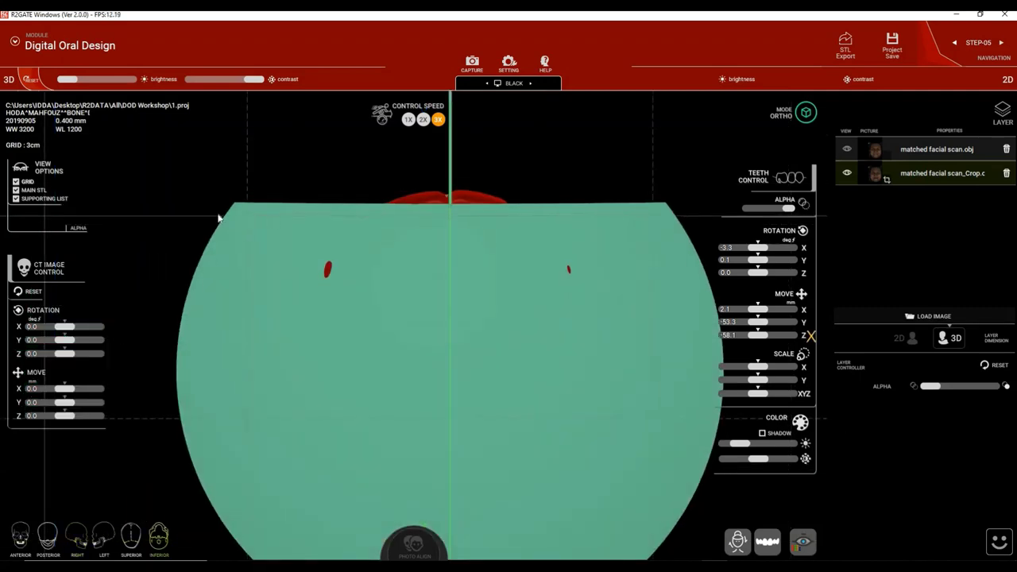
click(16, 199)
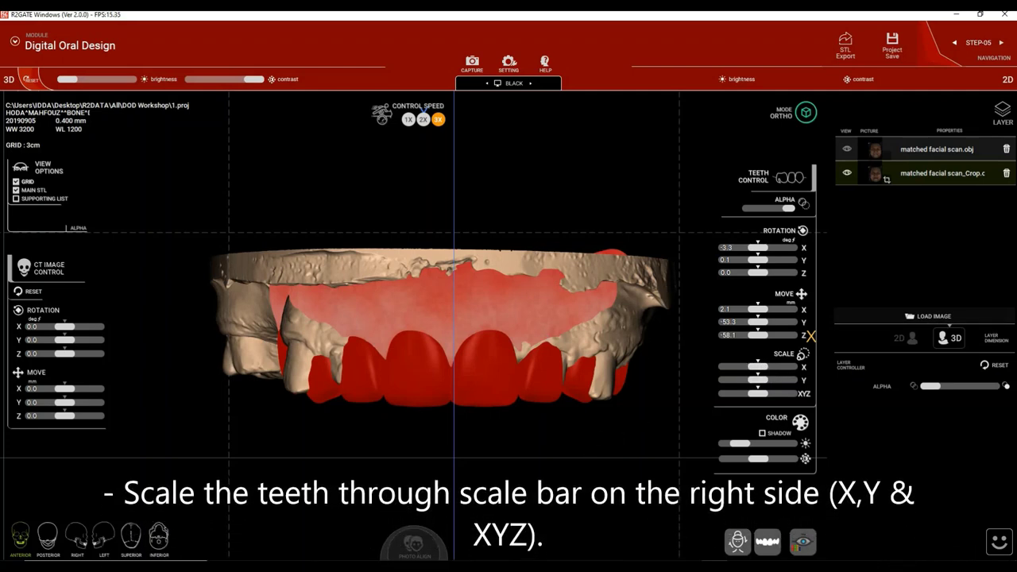
Try adjusting the teeth model's X, Y and XYZ scale in the anterior view, and deselect the model.
drag(763, 367, 753, 367)
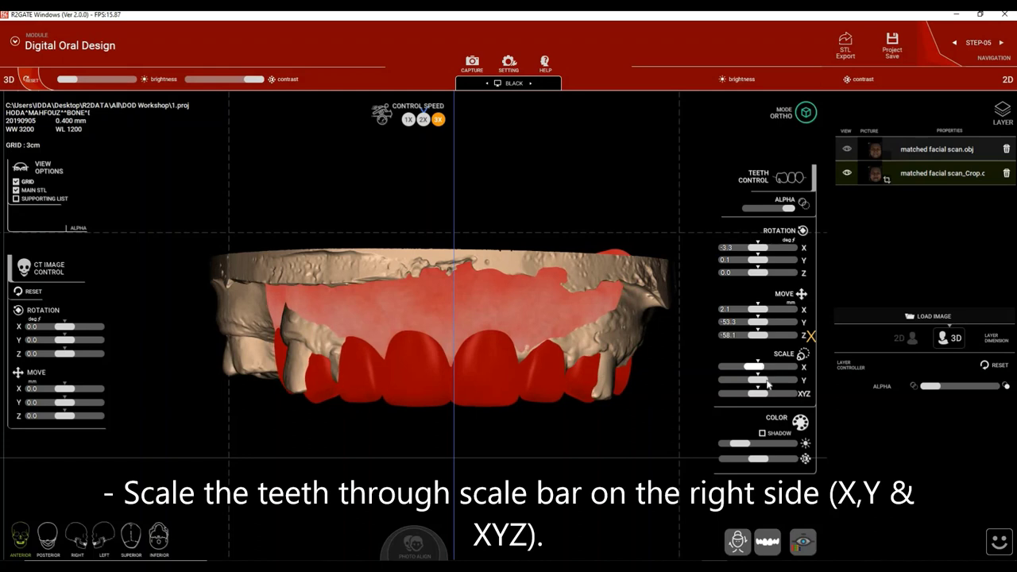
drag(760, 381, 761, 395)
click(502, 415)
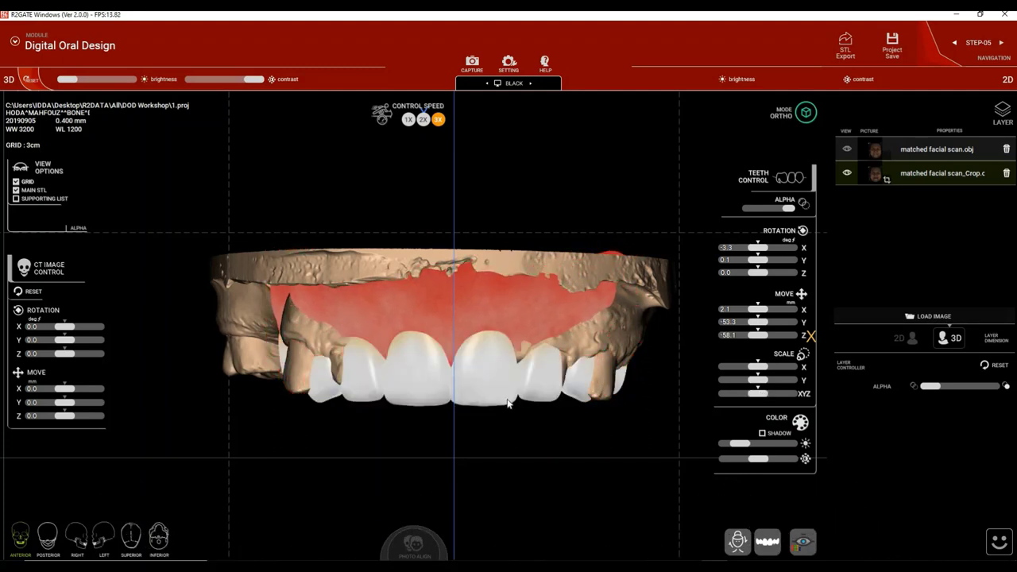
Preview the square teeth model, and replace the current teeth with rectangular.OBJ.
click(765, 543)
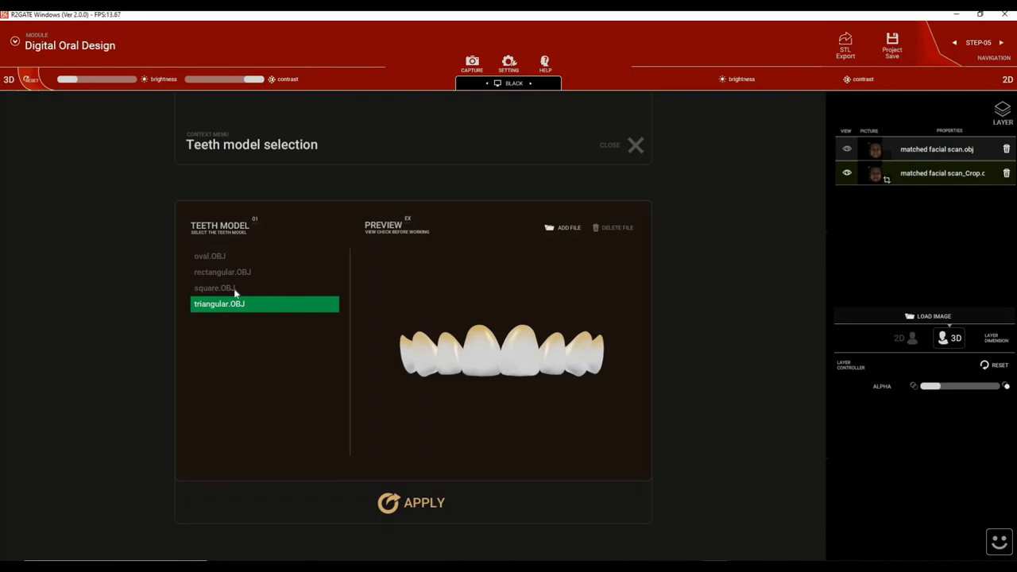
click(232, 289)
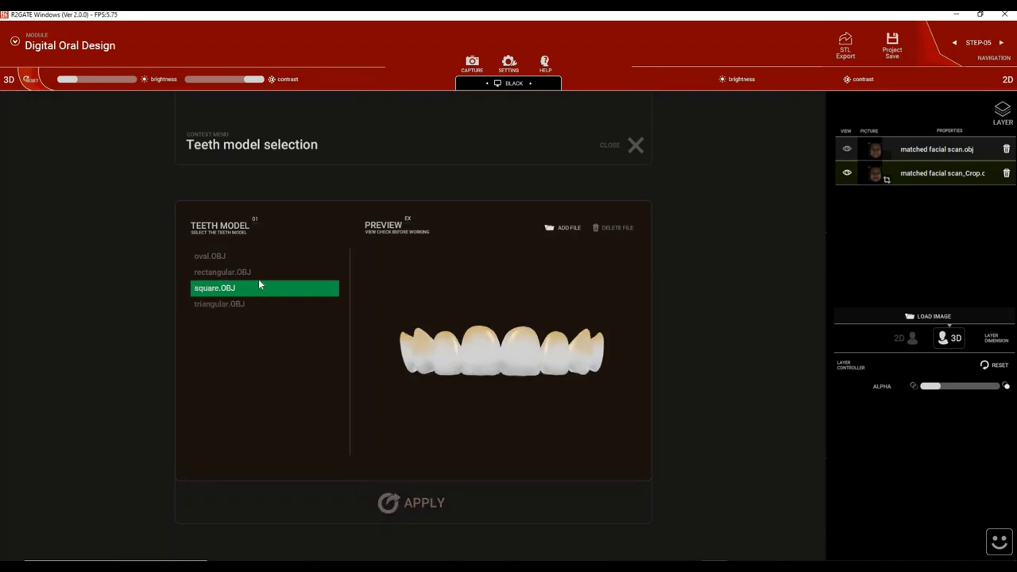
click(246, 272)
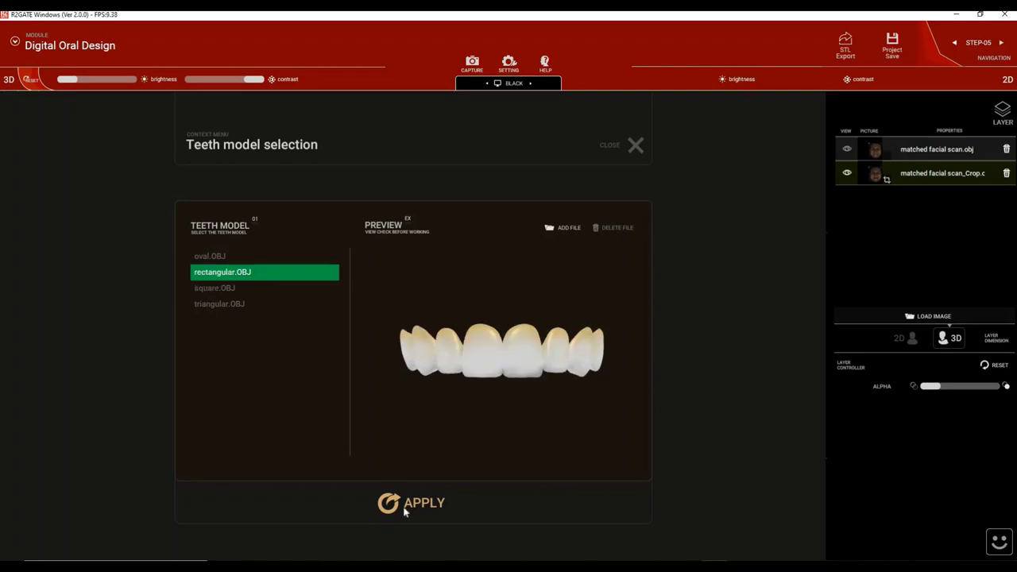
click(406, 509)
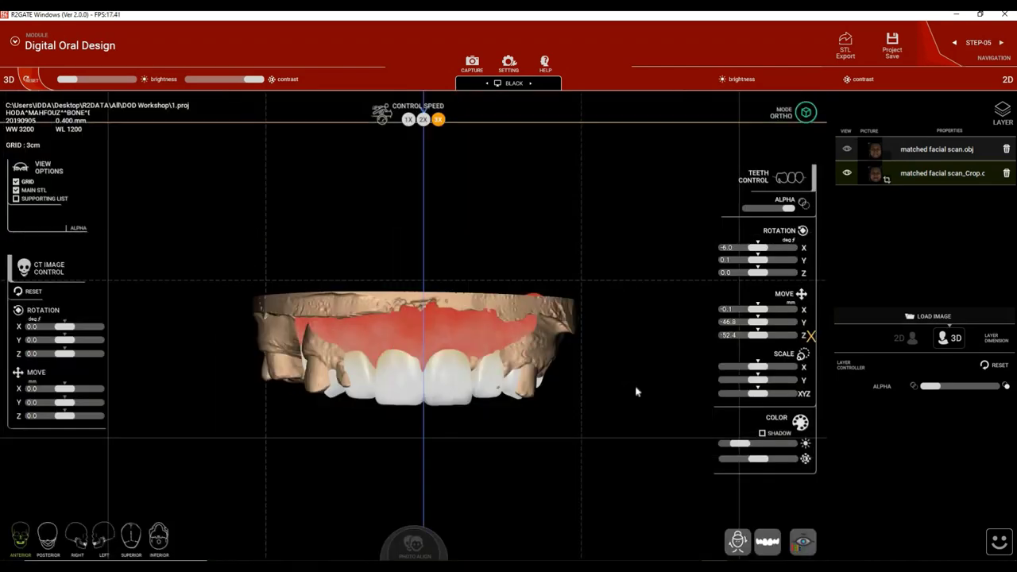
Restore the cropped facial scan to full opacity and check the smile from both sides and the front.
scroll(638, 390, down, 5)
middle_drag(588, 313, 593, 342)
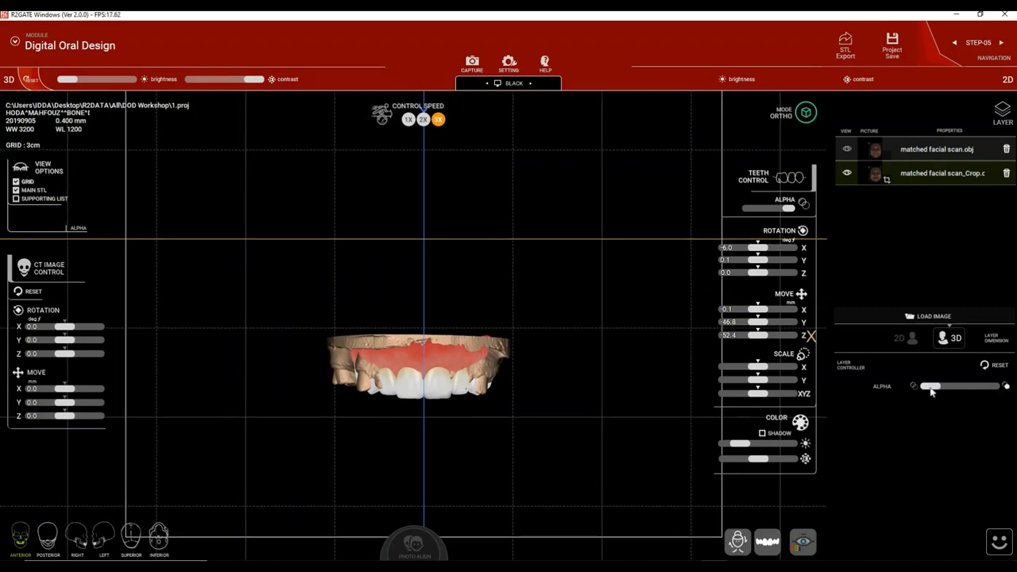
click(990, 387)
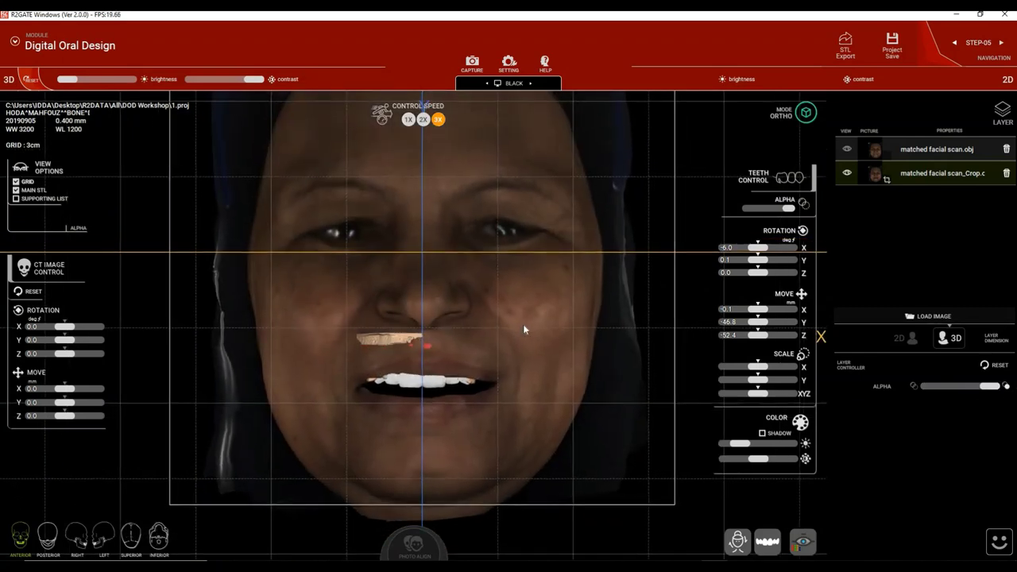
scroll(343, 384, down, 2)
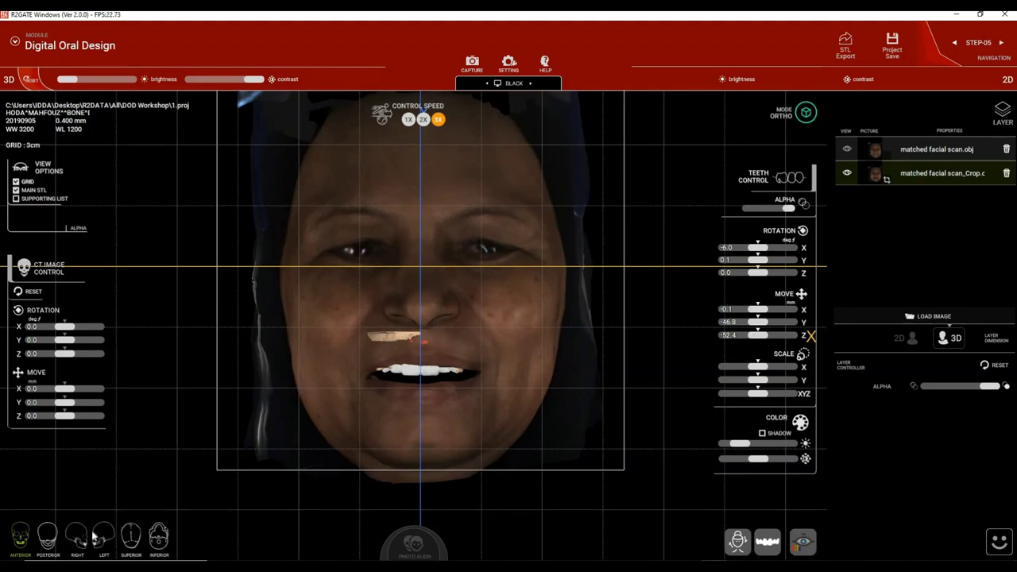
click(103, 537)
click(77, 537)
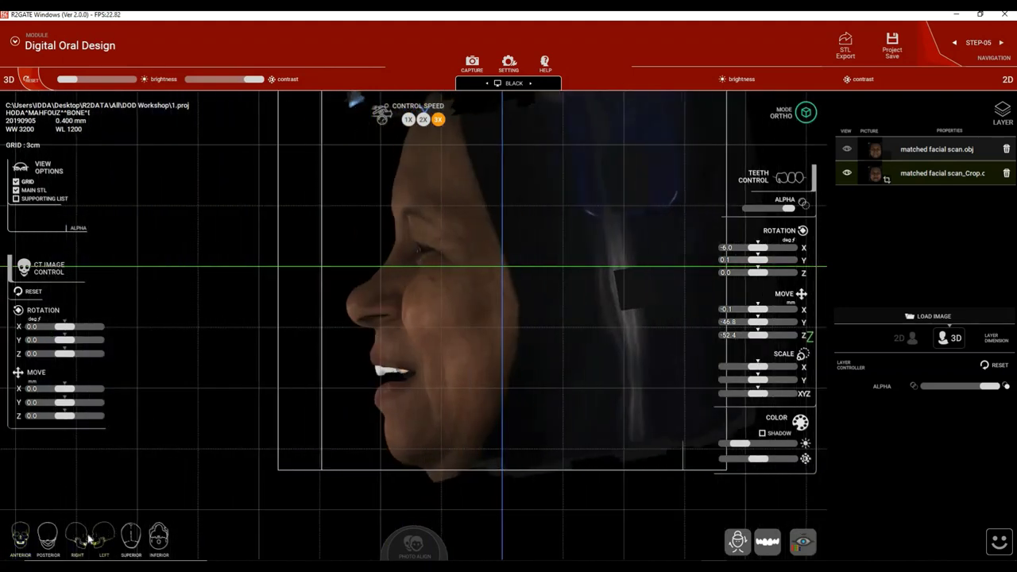
click(24, 537)
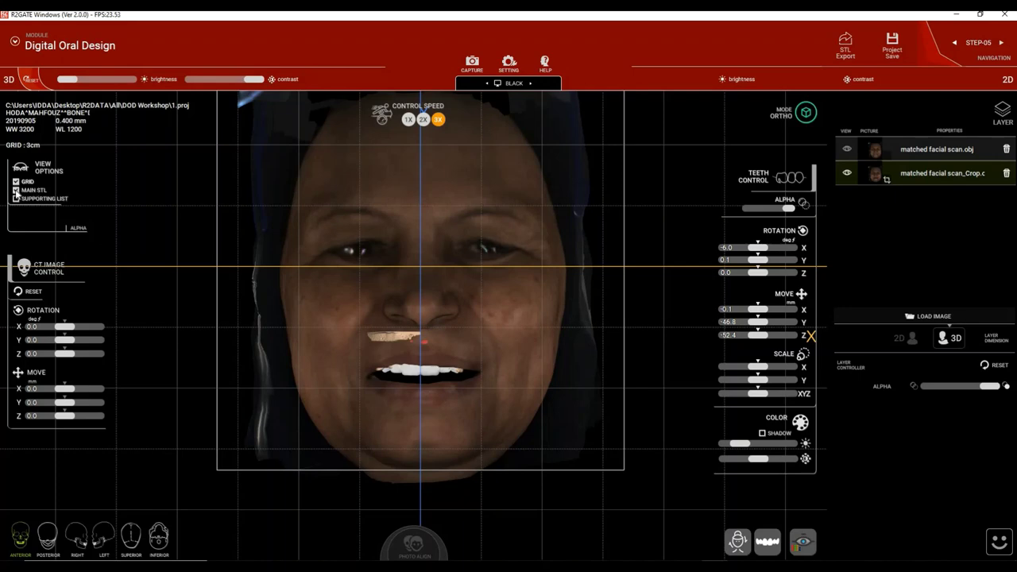
Hide the main STL over the face, and show the supporting list briefly before hiding it again.
click(16, 191)
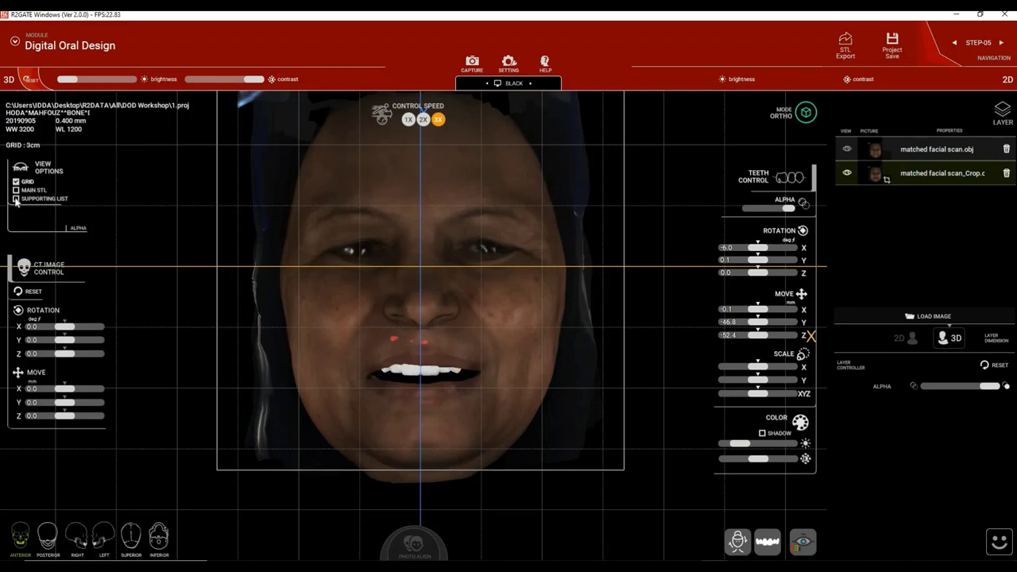
click(16, 199)
click(15, 199)
Try a lower opacity on the teeth model, restore it, and slightly reduce the teeth colour brightness.
drag(787, 210, 770, 212)
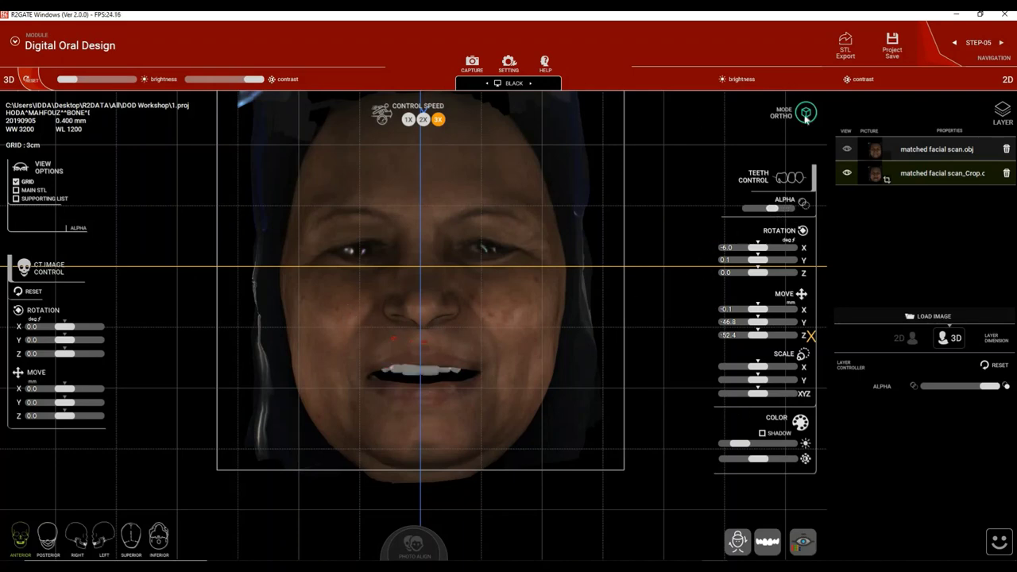
mouse_move(775, 209)
mouse_down()
mouse_move(759, 209)
mouse_move(788, 209)
mouse_up()
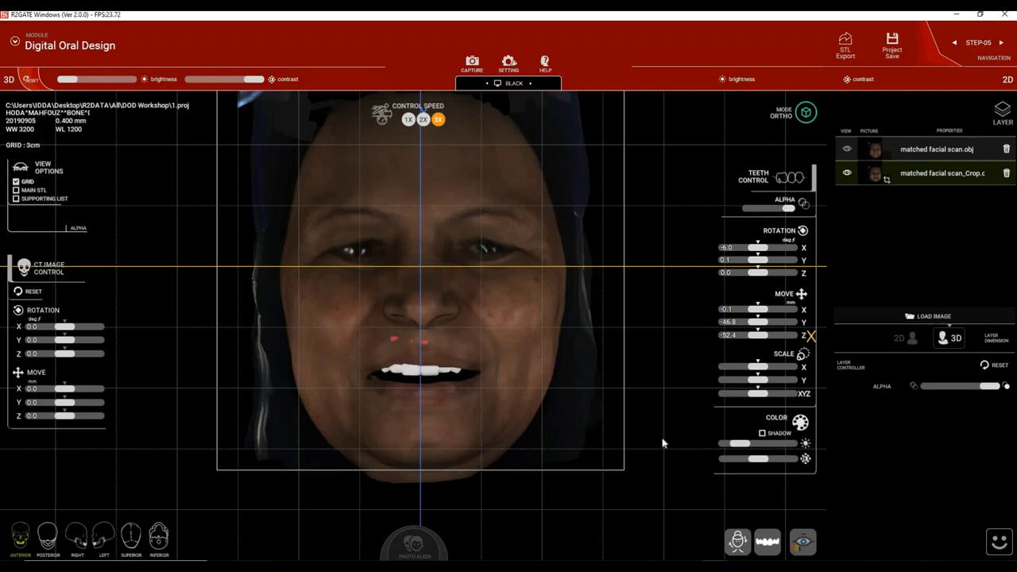
scroll(742, 451, up, 2)
mouse_move(740, 445)
mouse_down()
mouse_move(770, 450)
mouse_move(741, 451)
mouse_up()
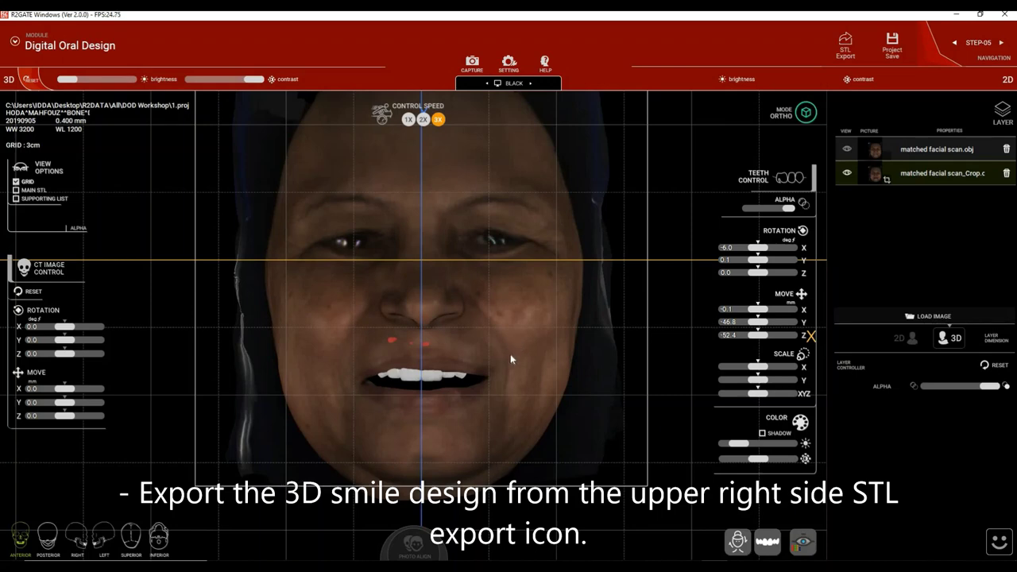
Export the rectangular.OBJ smile design as an STL file and save the project over the existing project file.
click(844, 46)
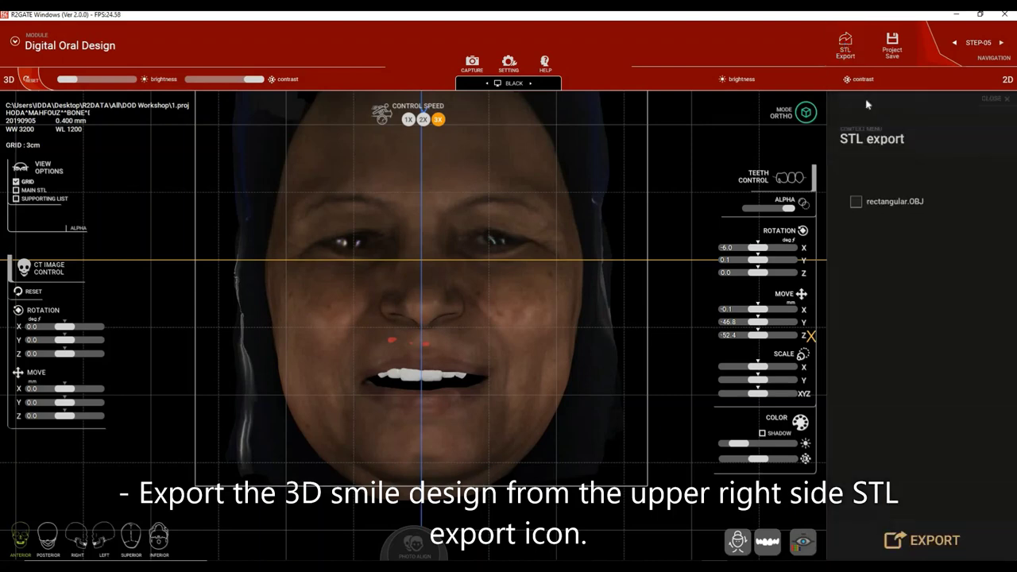
click(856, 201)
click(886, 533)
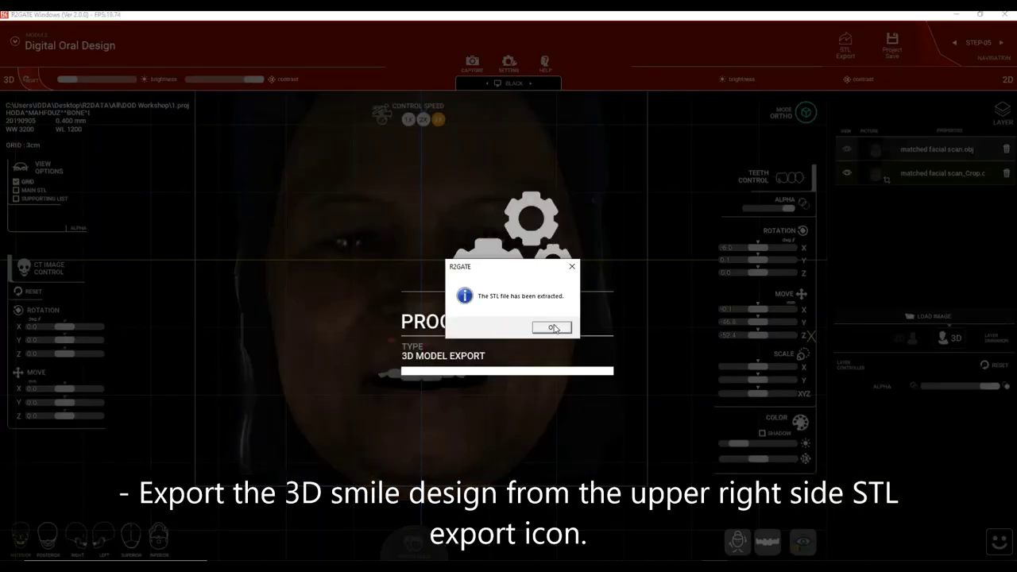
click(552, 328)
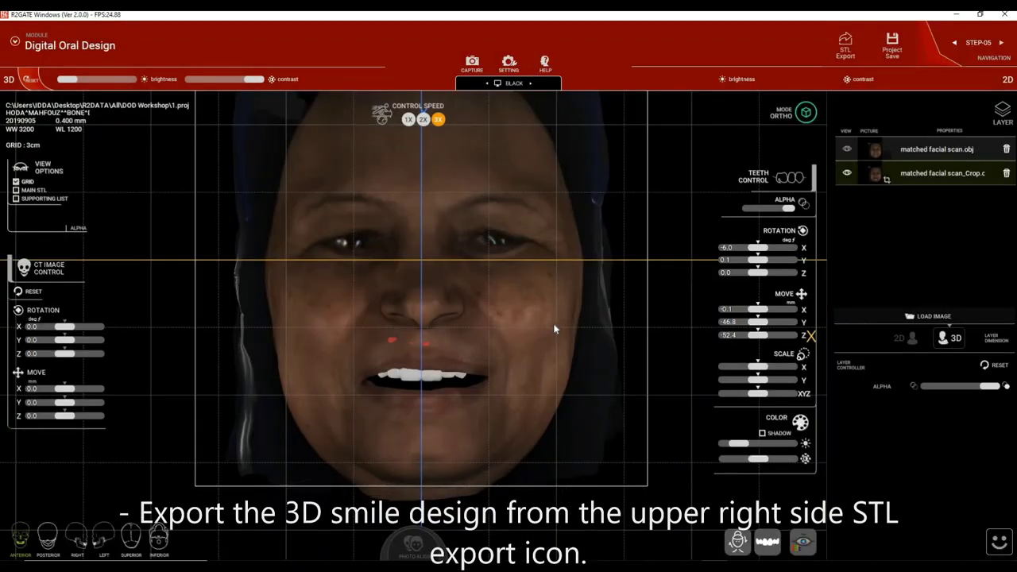
click(892, 44)
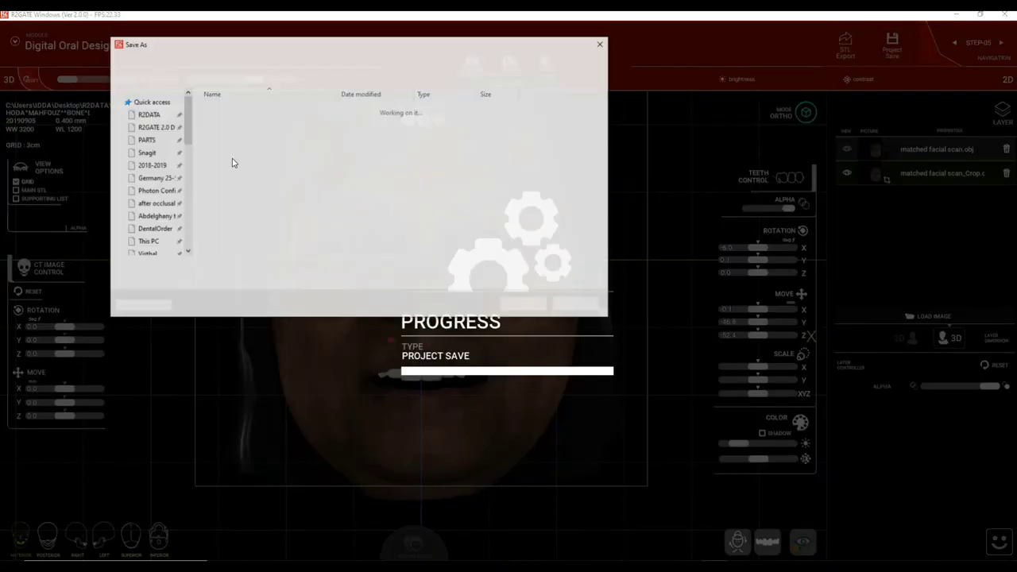
double_click(225, 144)
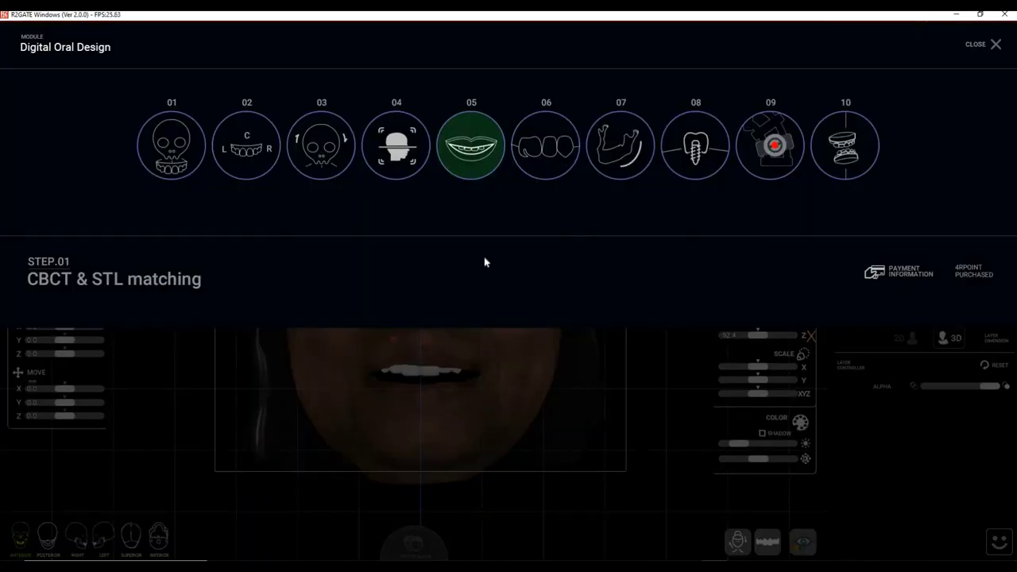
Import the upper jaw and CR lower jaw STL models into step 10 and show them from the right side.
click(856, 148)
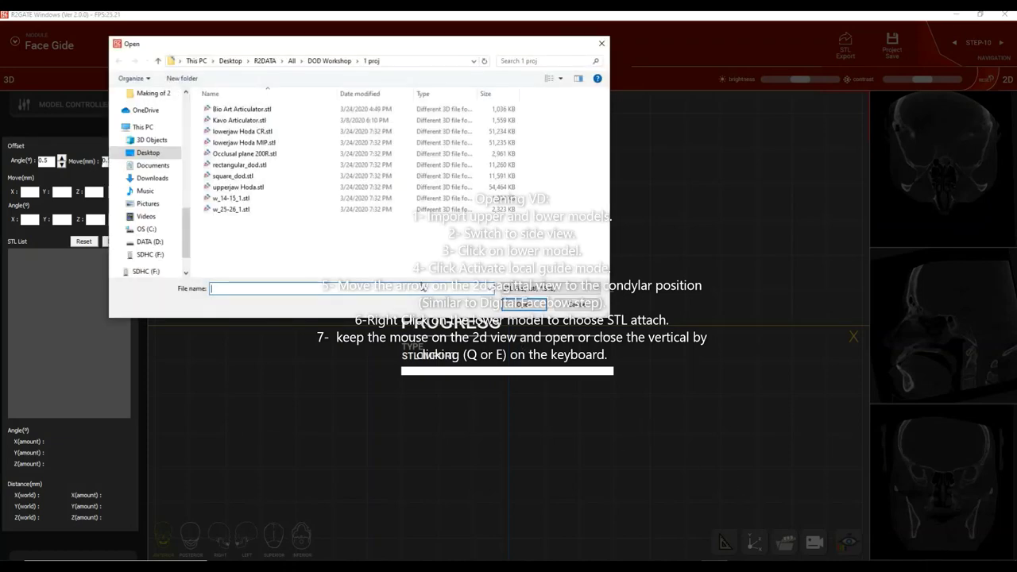
double_click(252, 189)
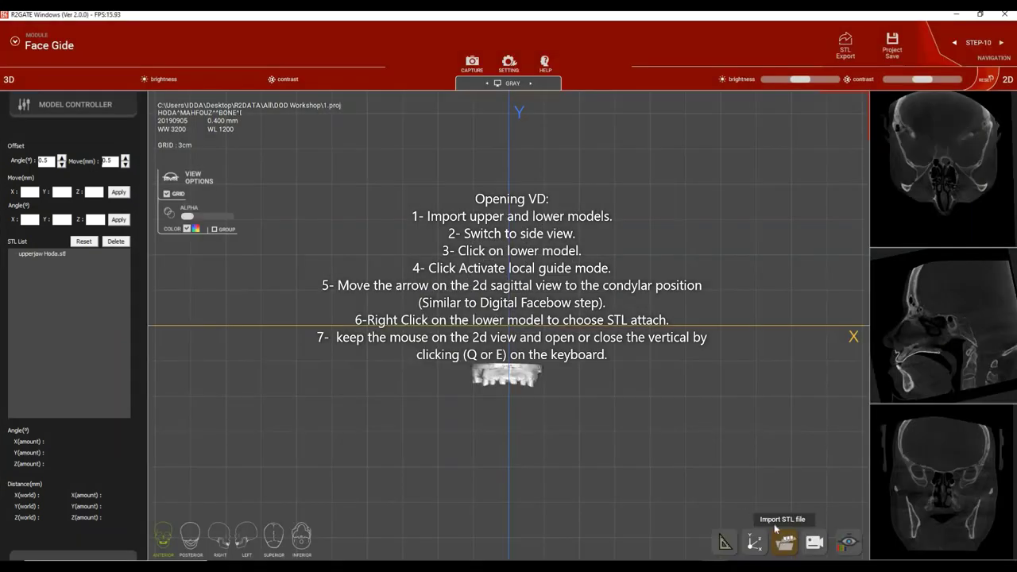
click(784, 540)
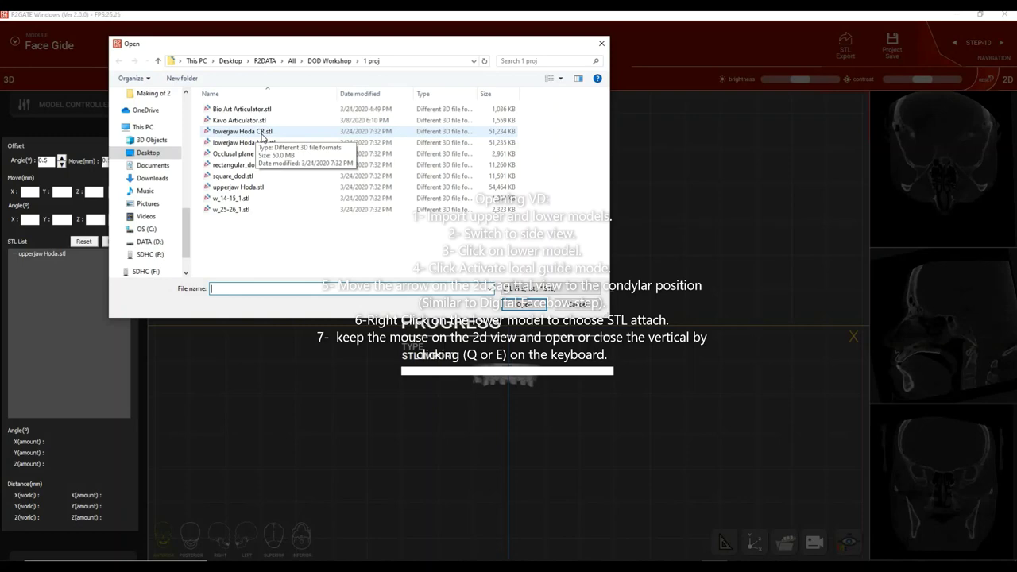
double_click(263, 133)
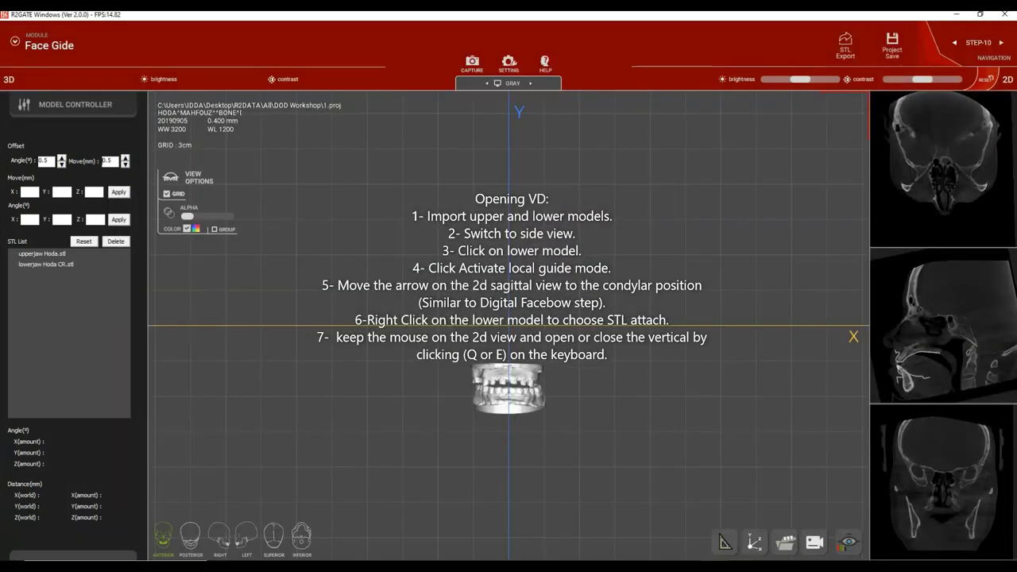
scroll(492, 288, up, 5)
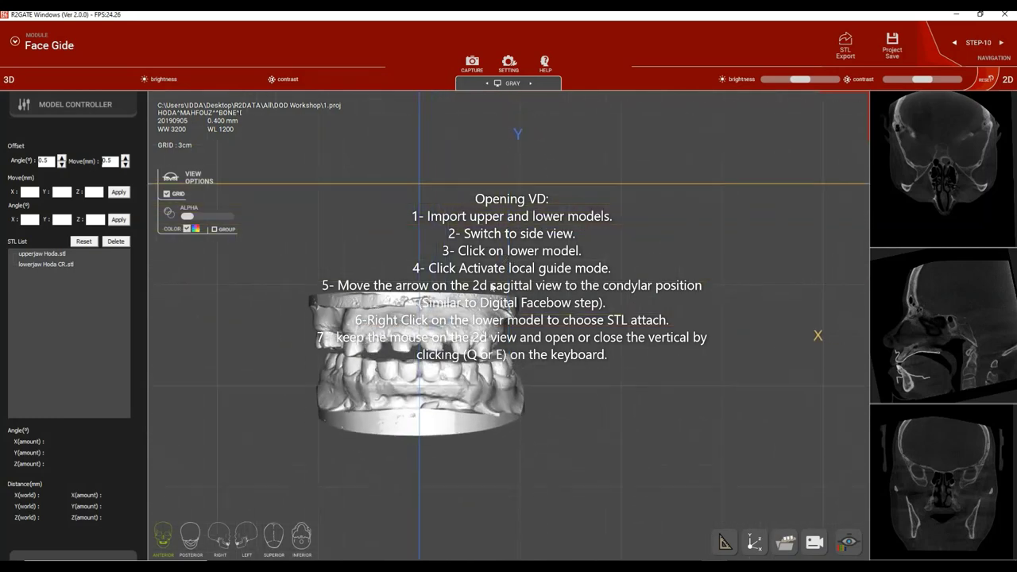
click(233, 532)
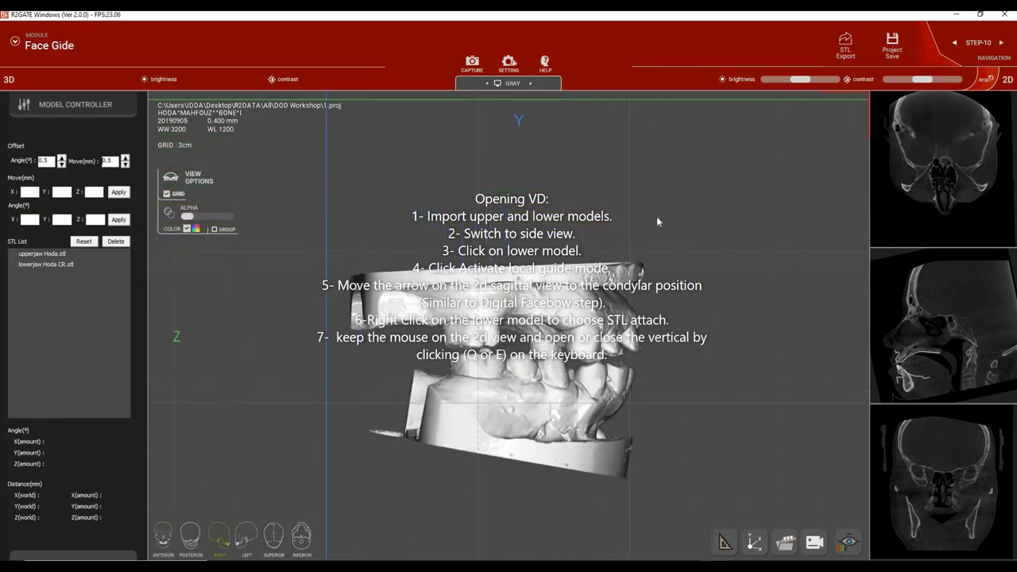
Select the CR lower jaw model, activate local guide mode, and place the guide at the condylar position in the sagittal view.
click(525, 389)
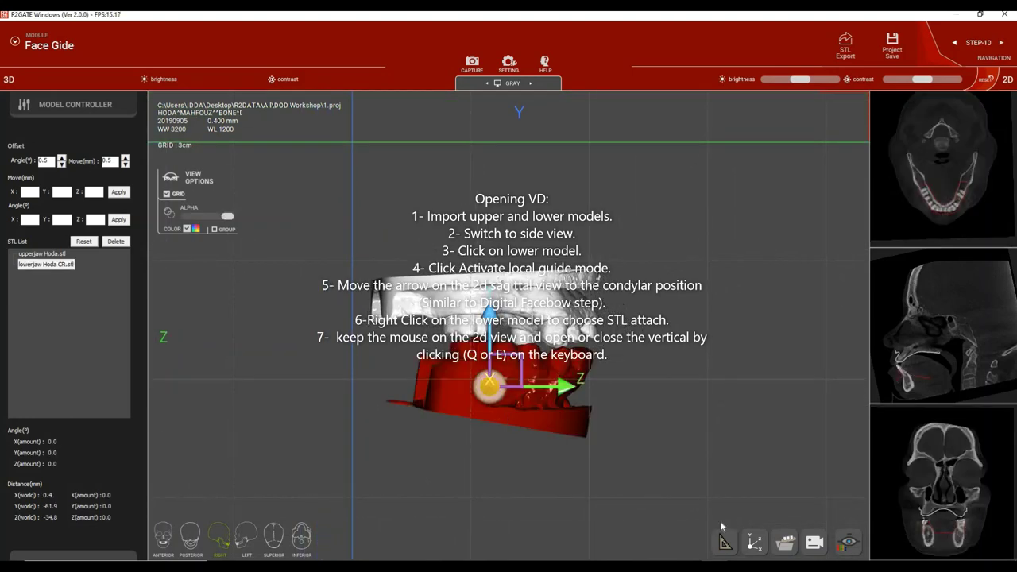
click(754, 545)
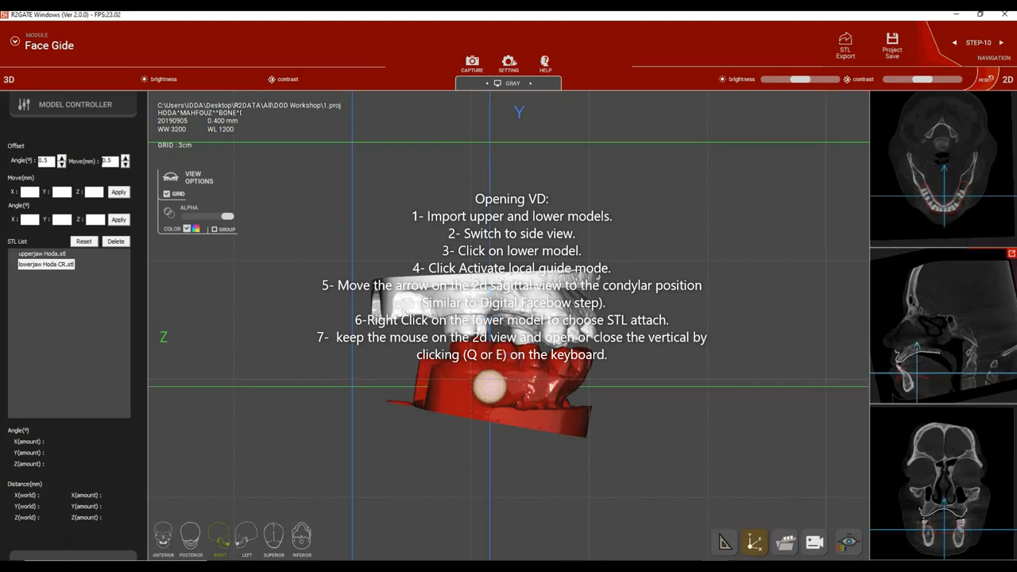
drag(918, 376, 958, 339)
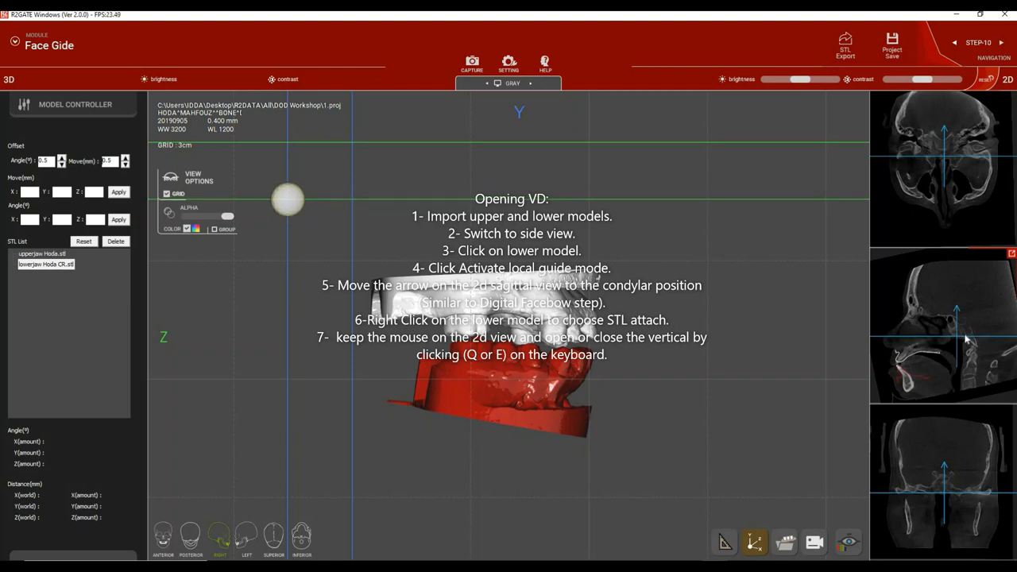
Fine-tune the local guide in the axial slice by shifting it backward in small increments to line up with the condyles.
scroll(948, 180, up, 2)
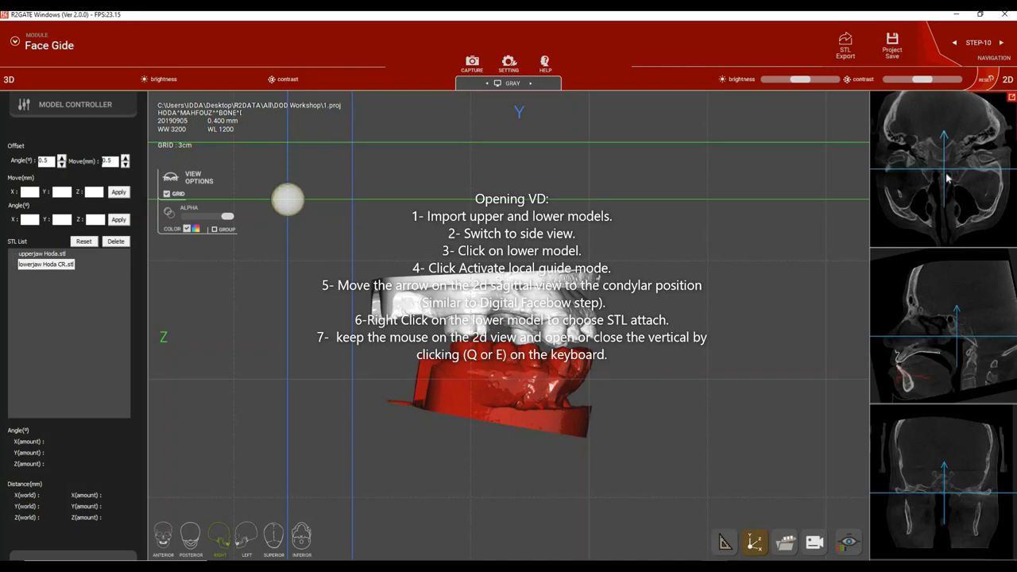
key(w)
key(w)
key(w)
key(w)
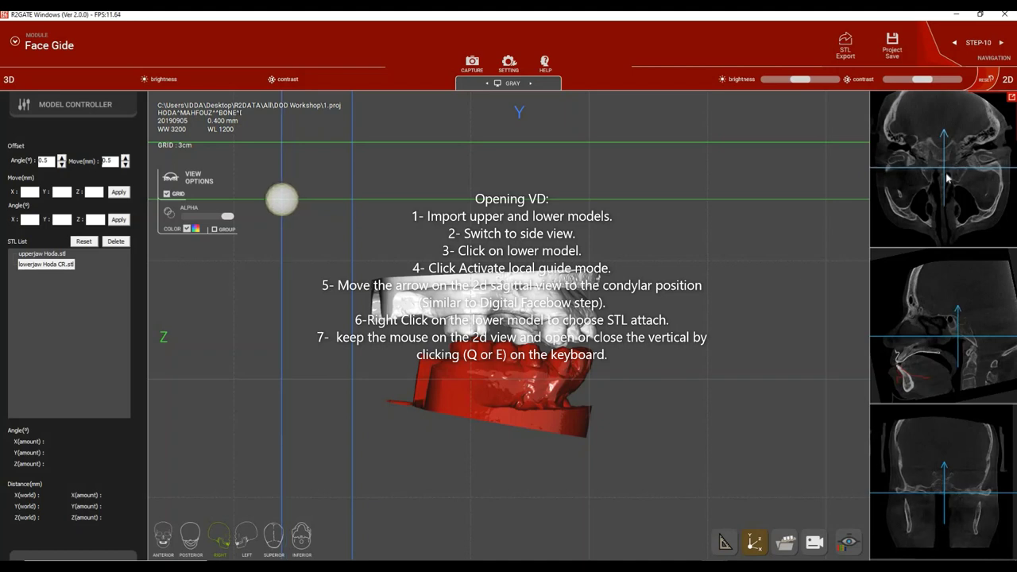
scroll(947, 178, down, 3)
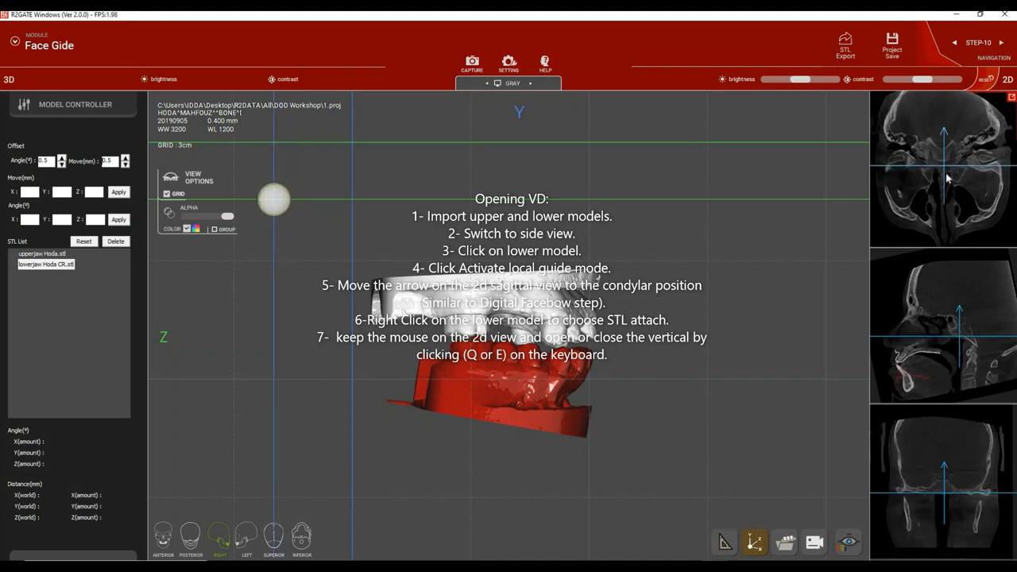
scroll(947, 178, down, 3)
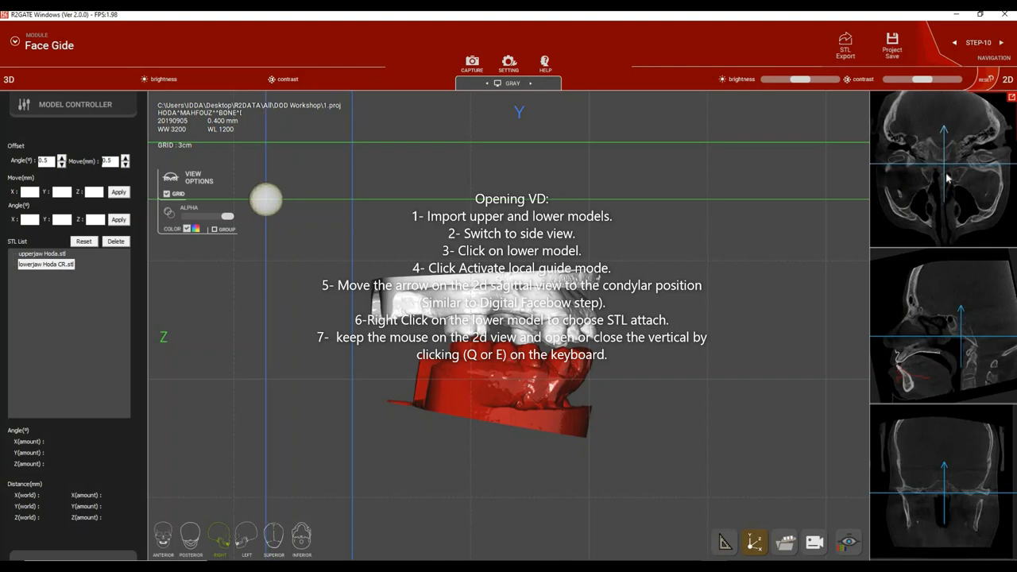
scroll(947, 178, down, 3)
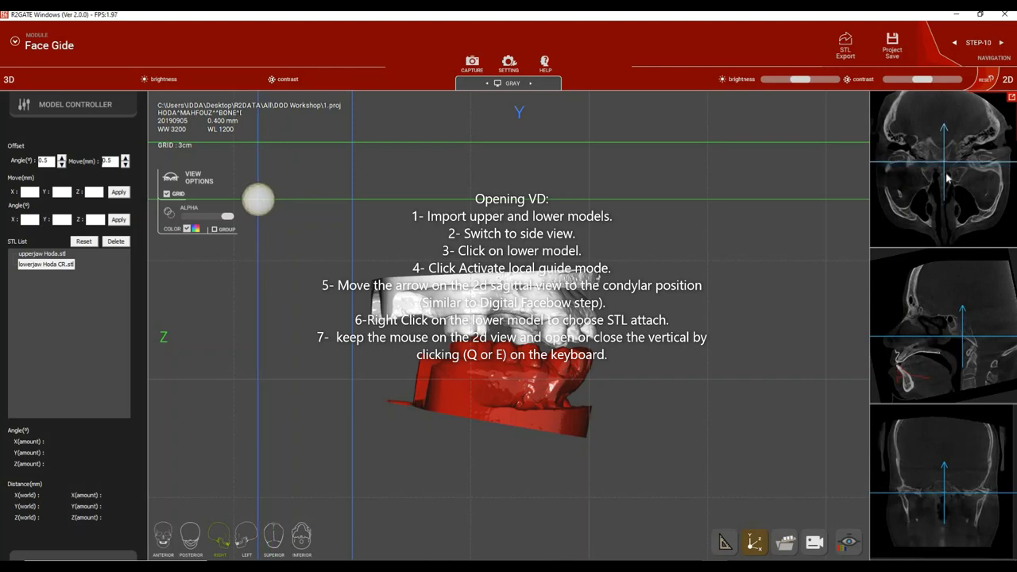
scroll(947, 178, down, 3)
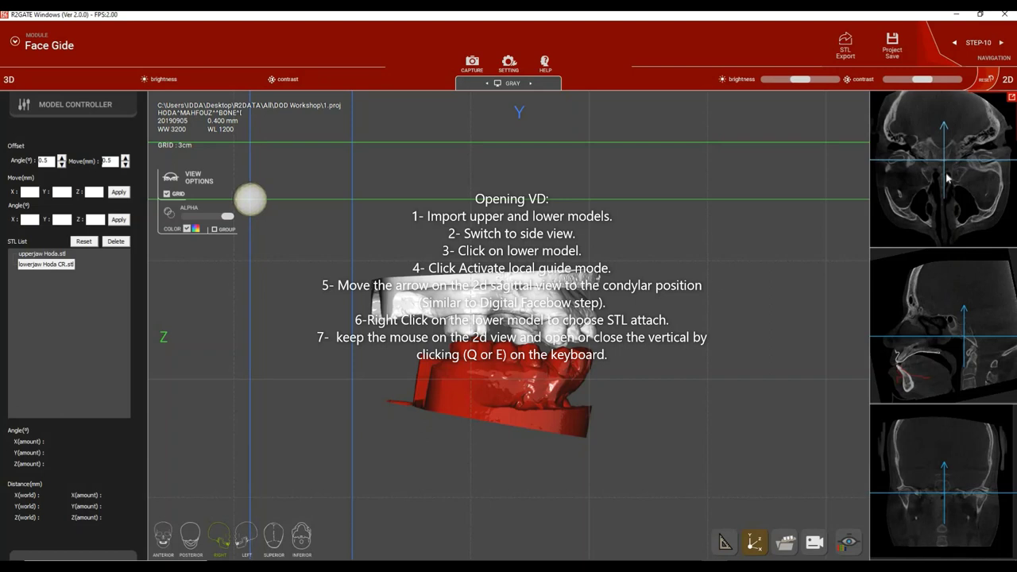
scroll(947, 178, down, 2)
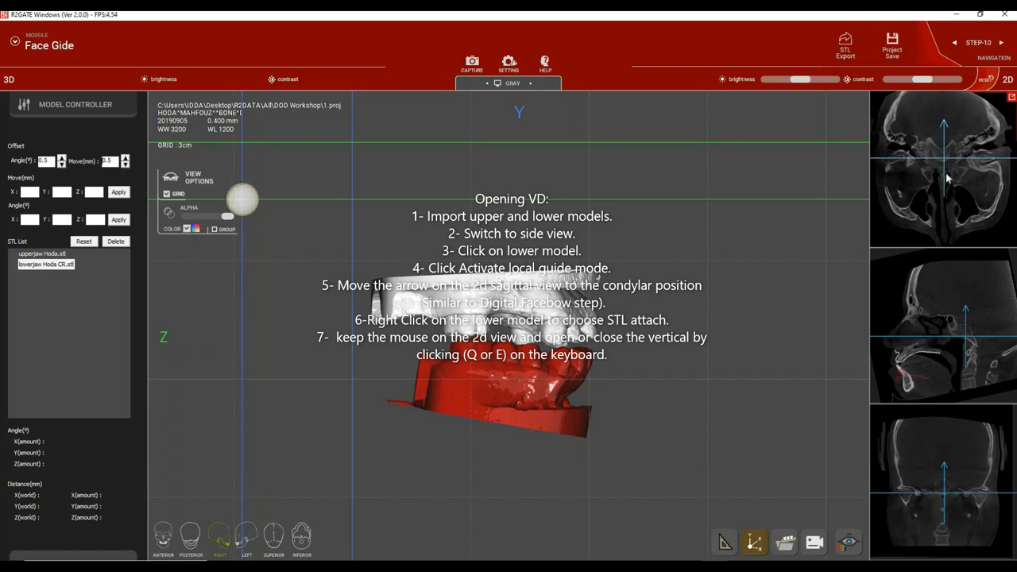
Attach the CR lower jaw STL to the local guide and try closing and opening it around the condylar axis.
right_click(519, 388)
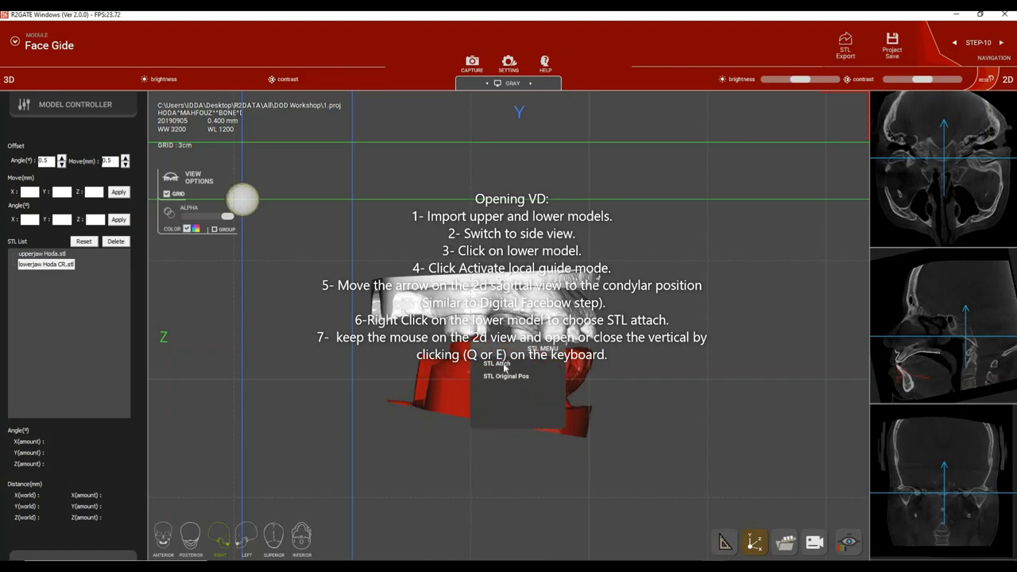
click(499, 364)
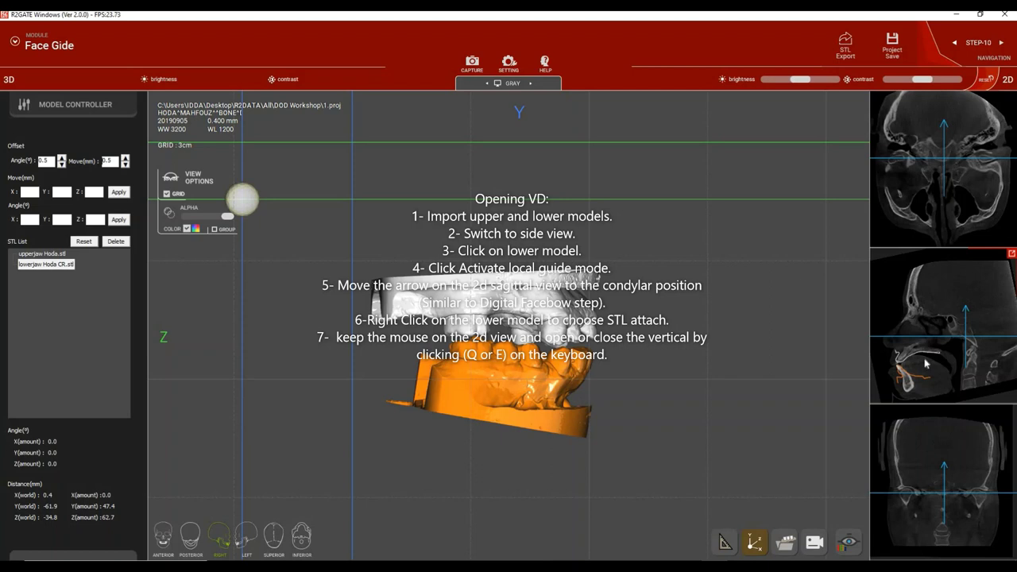
key(e)
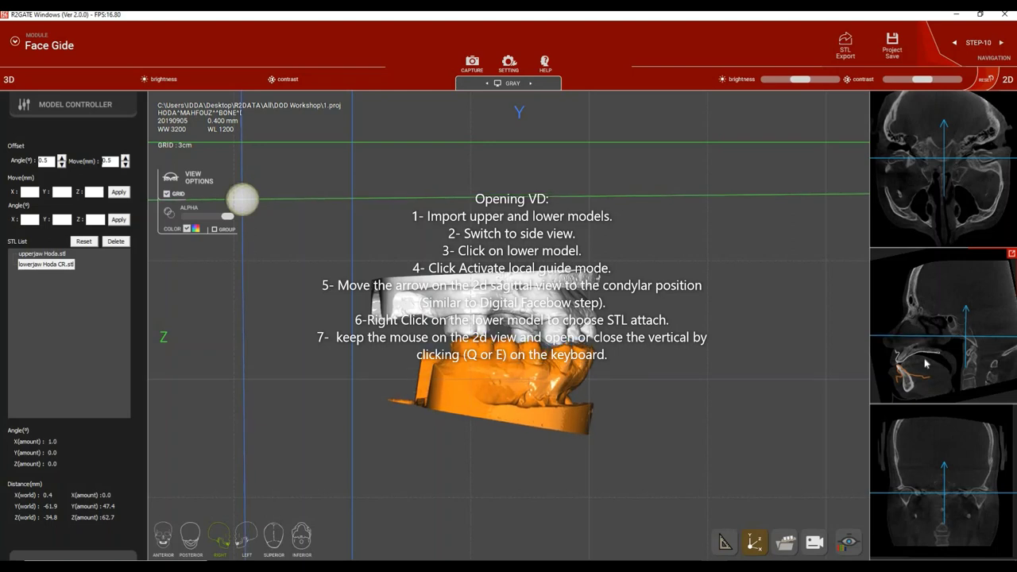
key(q)
key(q)
key(q)
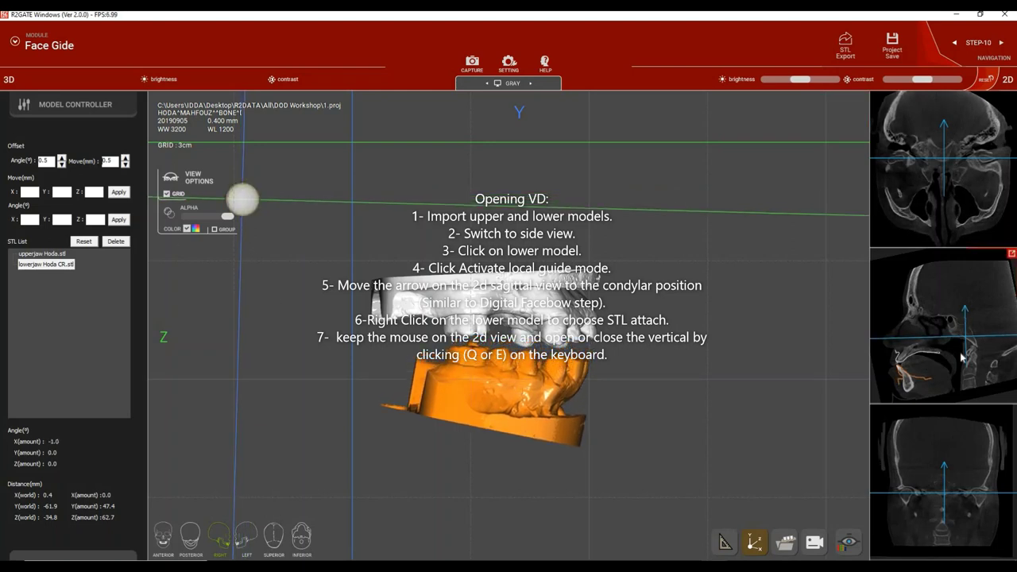
key(e)
key(e)
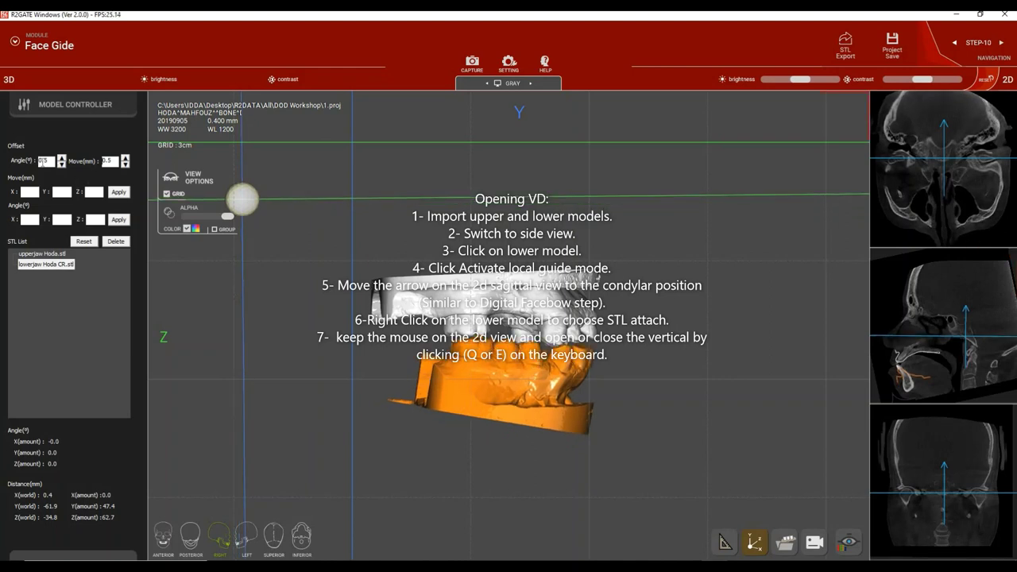
Open the vertical dimension by rotating the attached lower jaw to -1.0° about X using the 0.5° angle offset.
drag(49, 161, 37, 171)
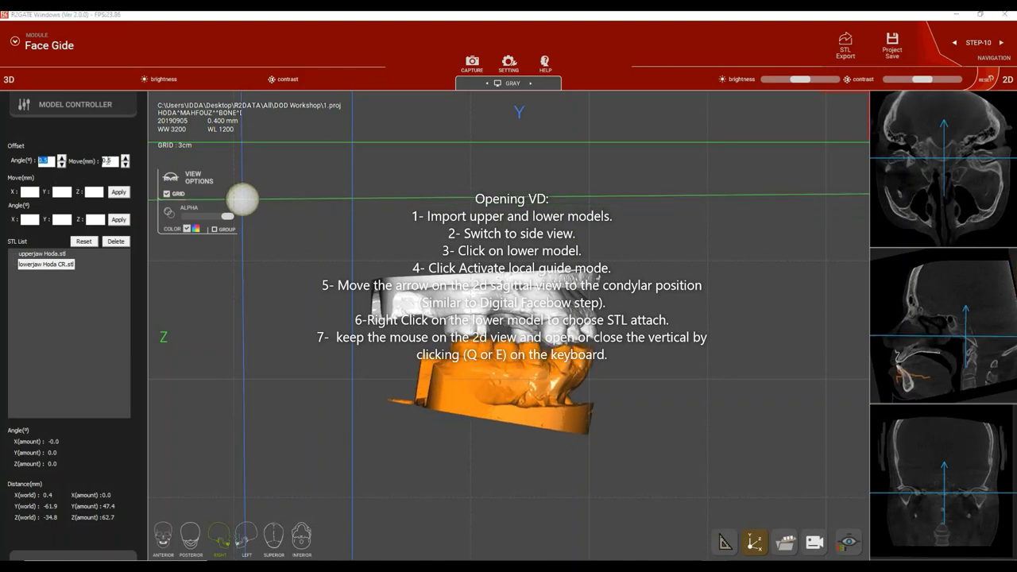
key(Tab)
text(eeeee)
key(q)
key(q)
key(q)
key(q)
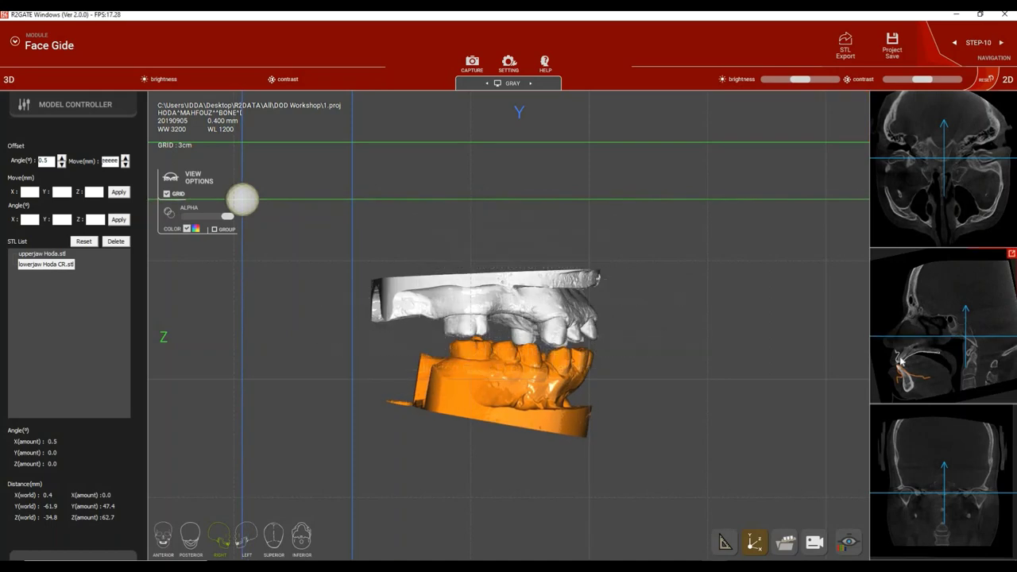
key(q)
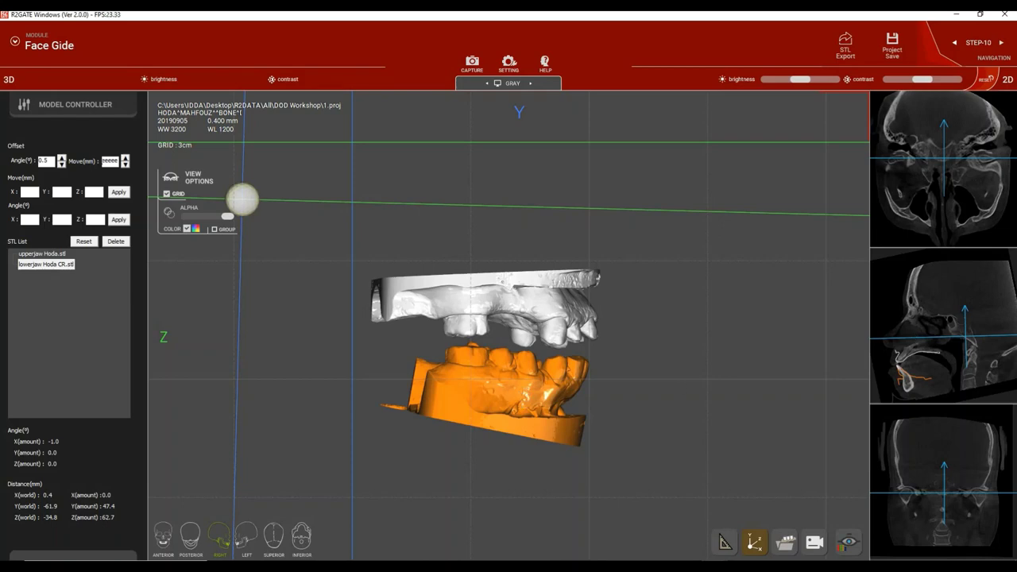
Export the rotated lower jaw to the 1 proj folder as an STL file named lower opened vertical.
click(845, 49)
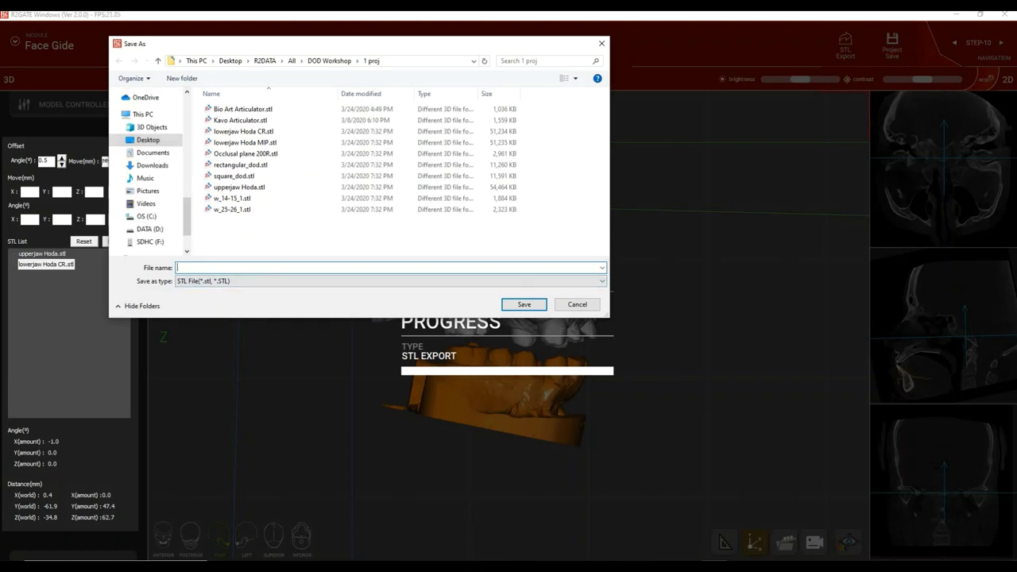
text(lower opened vertical)
click(521, 305)
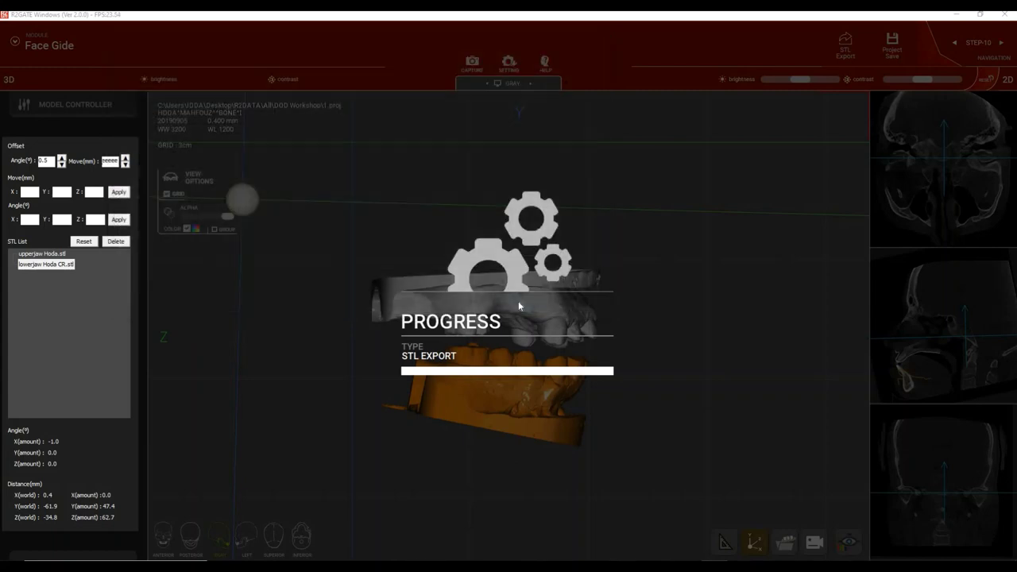
click(535, 326)
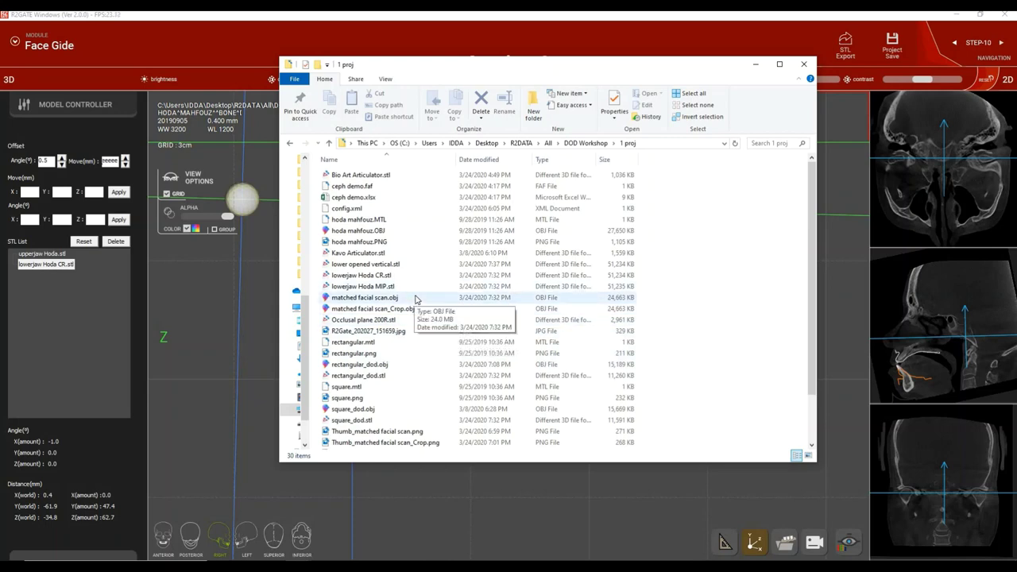
Open the upper jaw STL from the 1 proj folder in 3Shape 3D Viewer and arrange the folder and viewer side by side.
scroll(398, 357, down, 2)
double_click(358, 421)
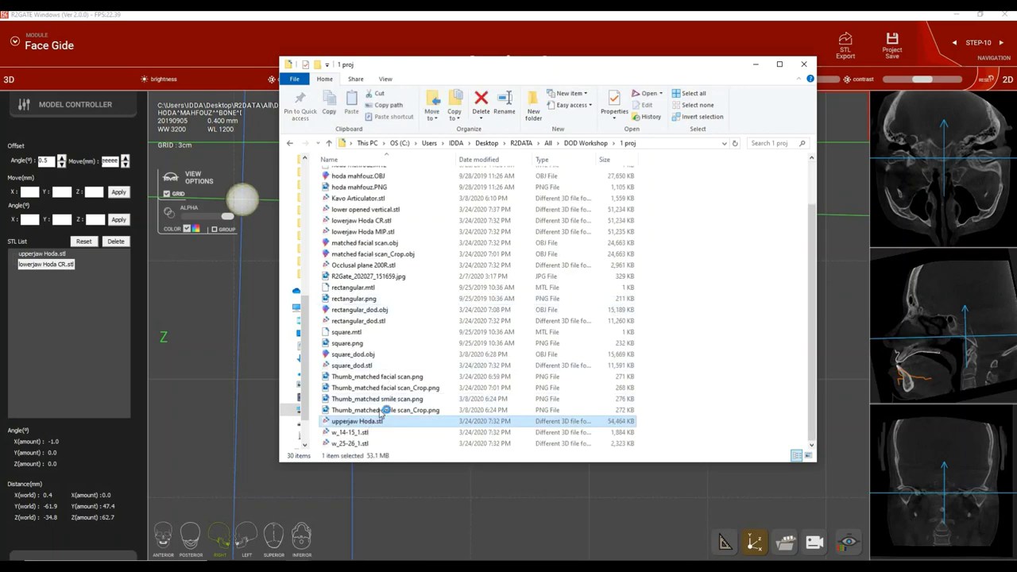
drag(494, 54, 193, 60)
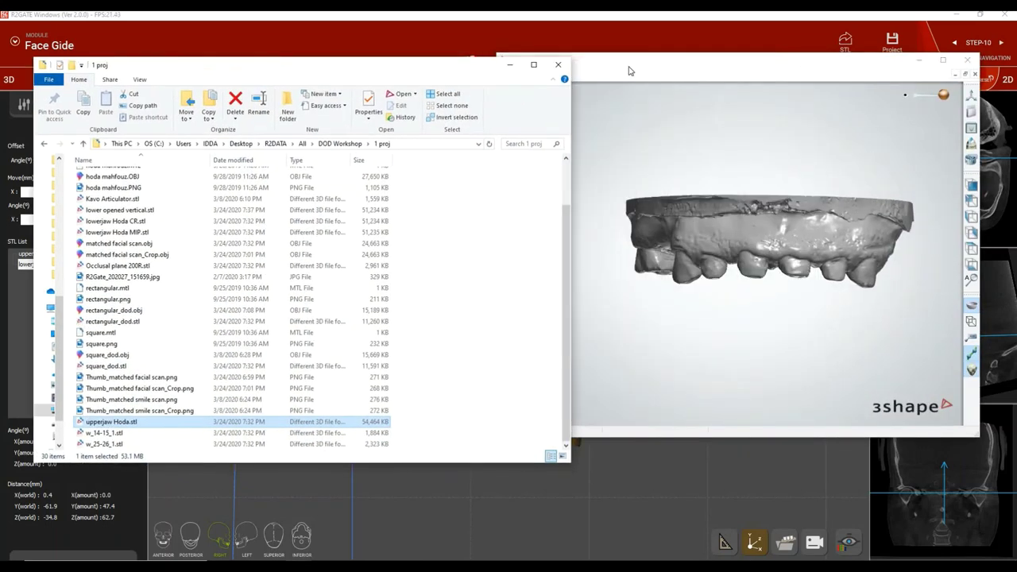
drag(624, 61, 671, 82)
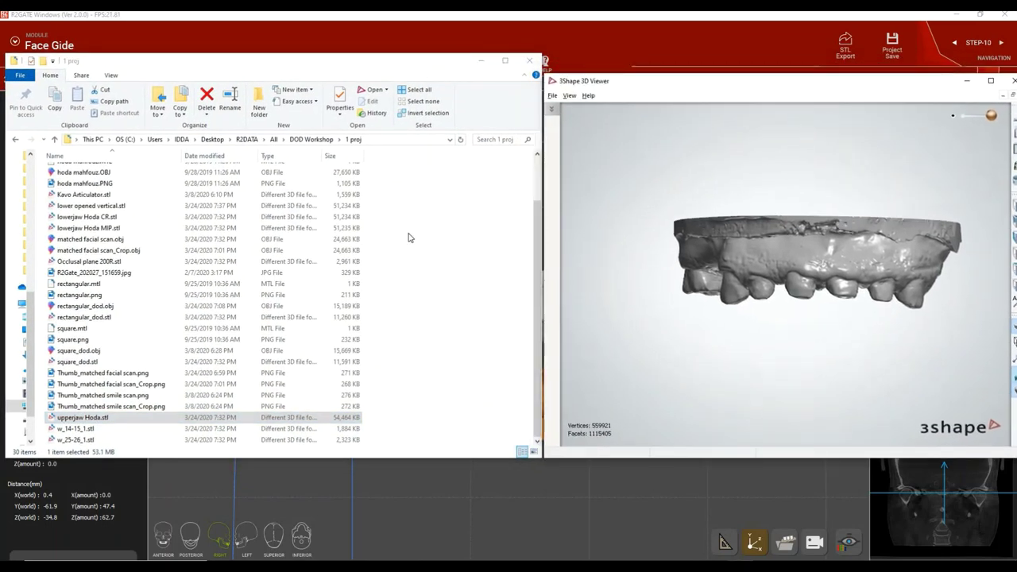
Add Bio Art Articulator.stl, lower opened vertical.stl and the CR lower jaw STL to the upper jaw in the viewer.
click(459, 293)
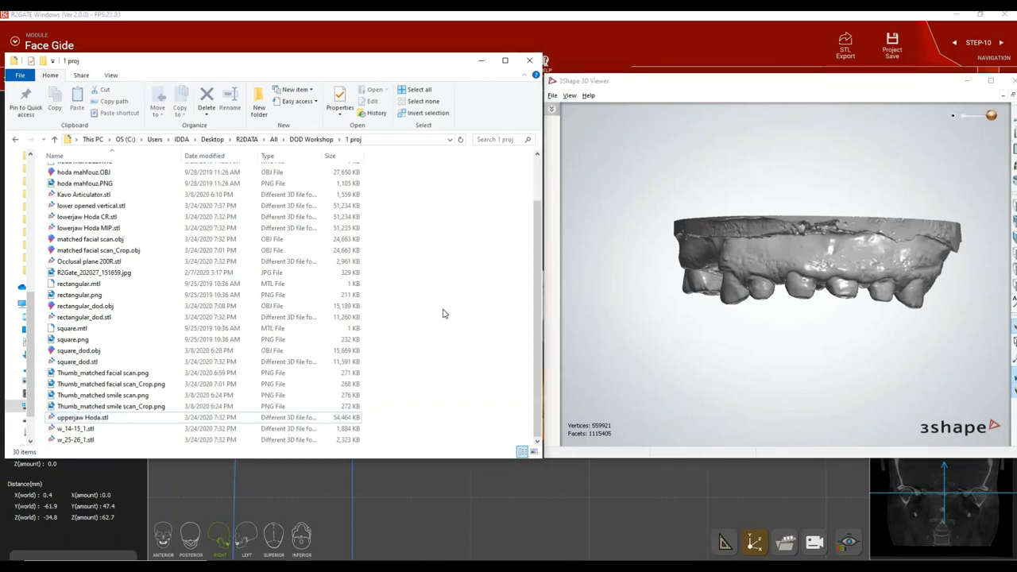
scroll(446, 328, up, 2)
drag(125, 173, 725, 276)
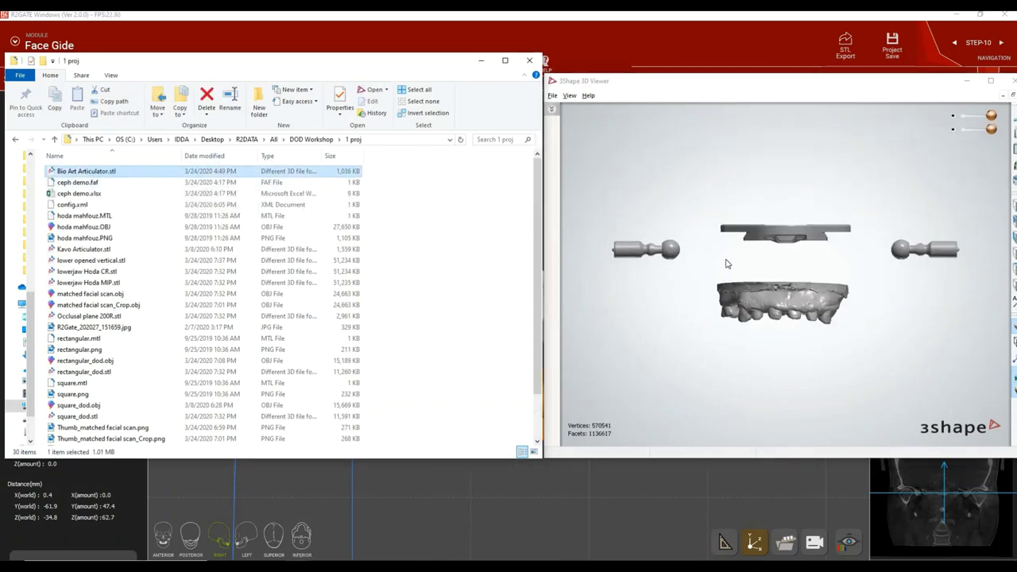
click(468, 323)
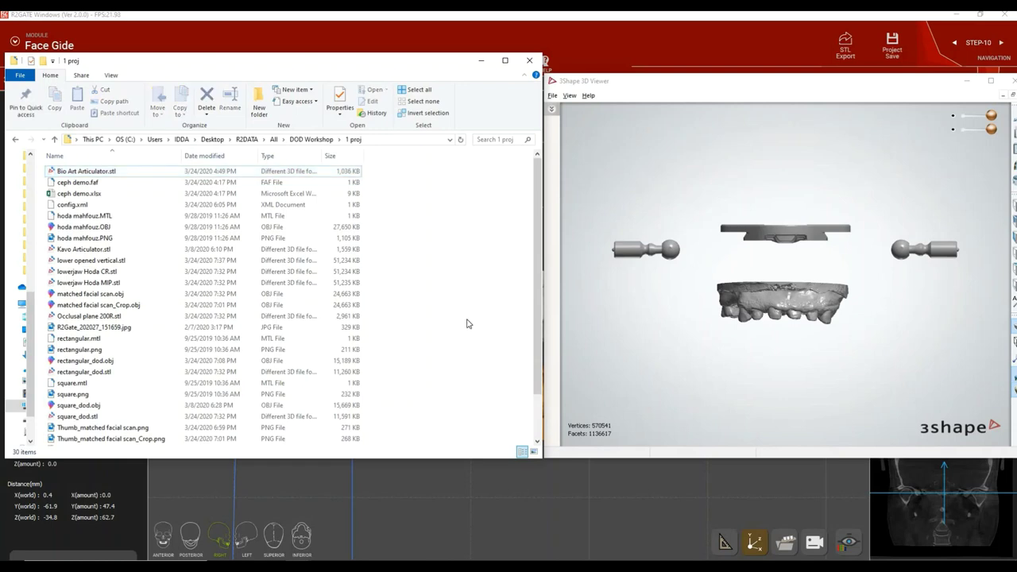
key(l)
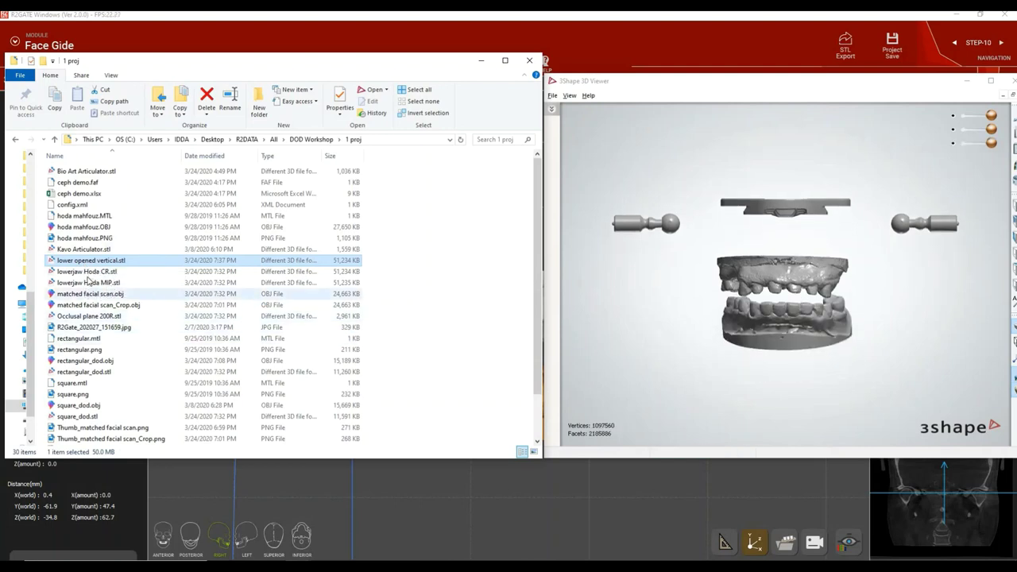
drag(87, 271, 725, 345)
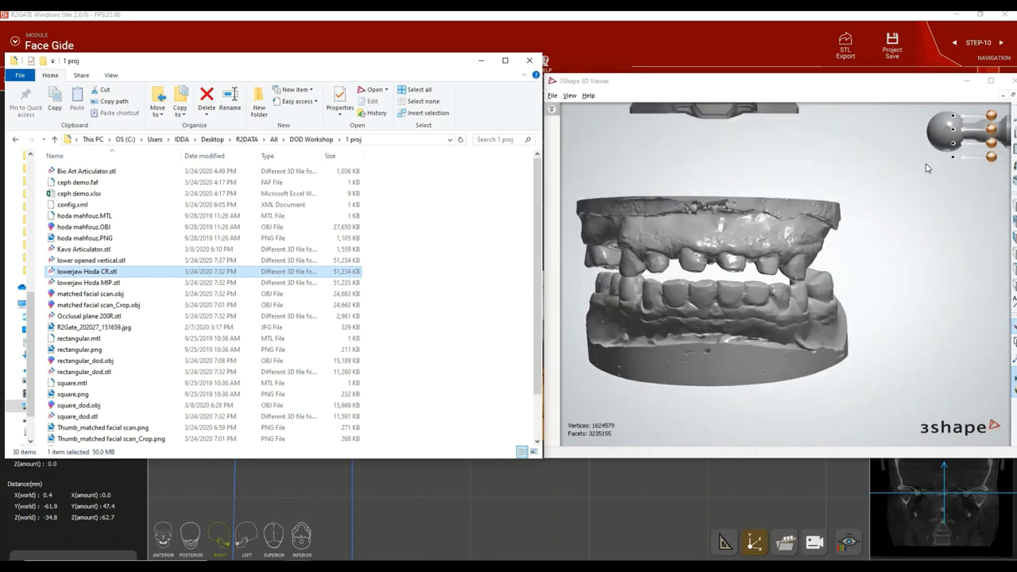
Compare the opened-vertical and CR lower jaws against the upper jaw by toggling the CR model's visibility.
drag(926, 168, 812, 212)
scroll(762, 216, down, 3)
right_drag(782, 215, 810, 195)
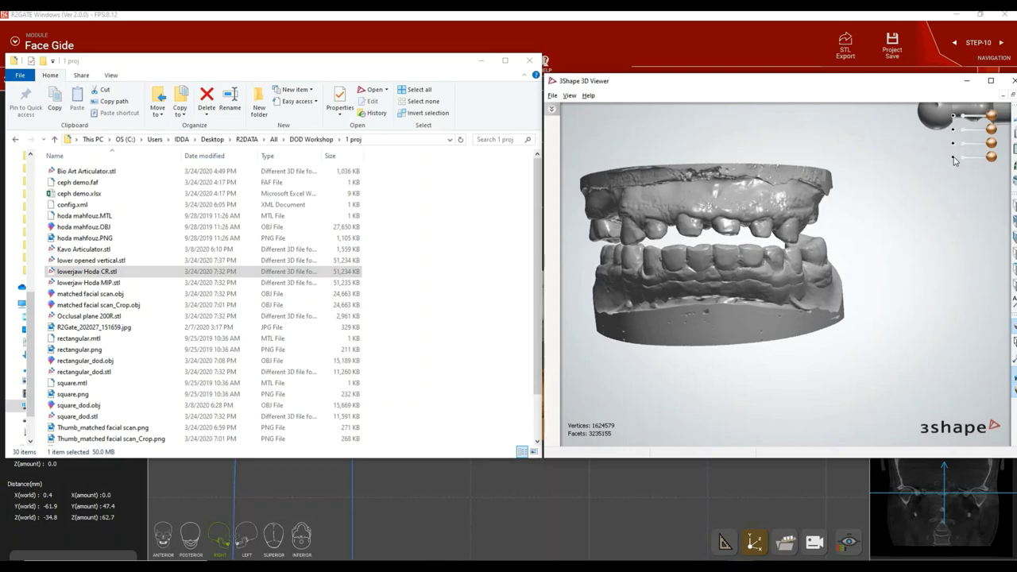
click(954, 157)
click(953, 158)
click(954, 158)
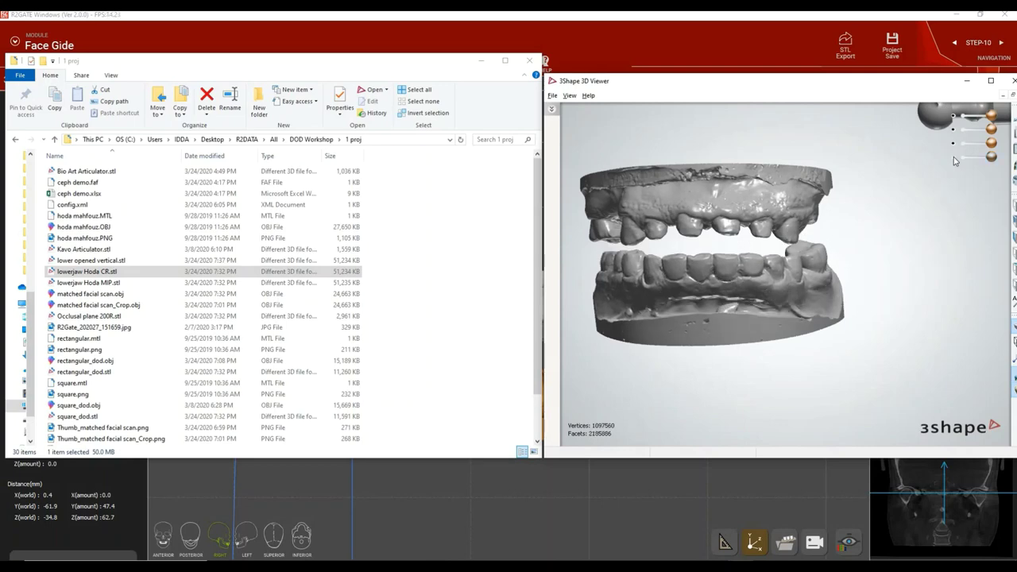
click(953, 159)
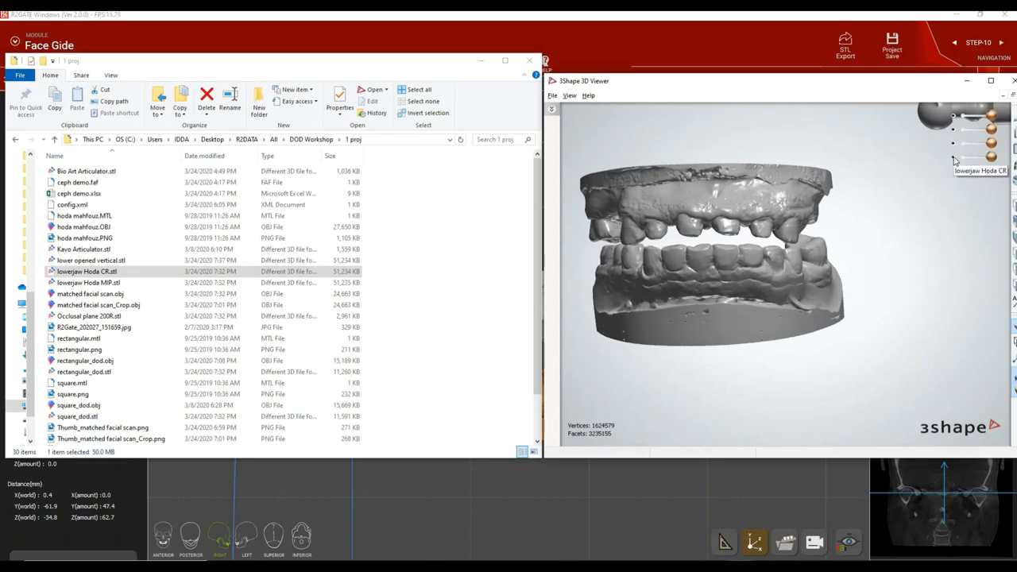
click(953, 158)
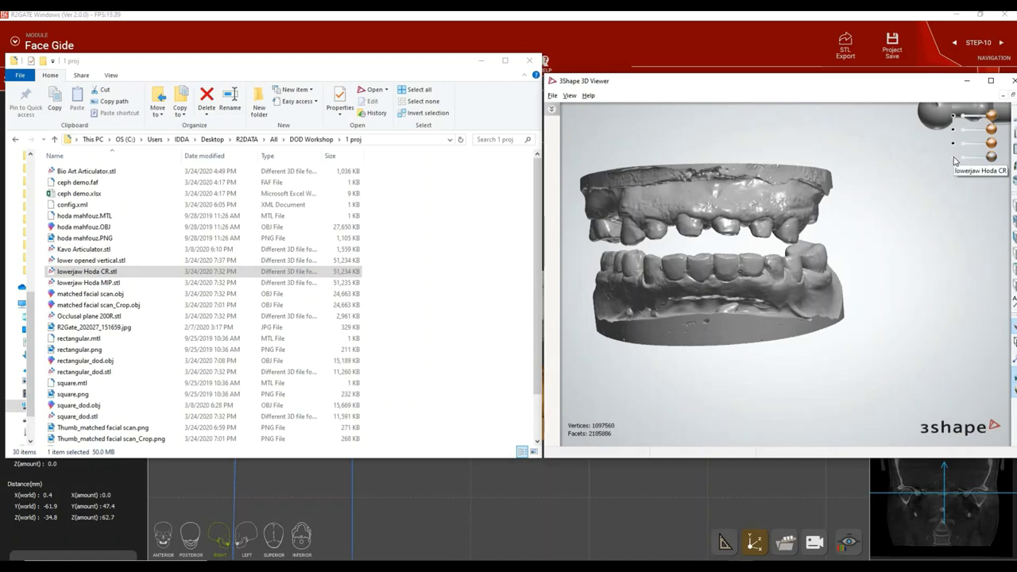
click(953, 157)
Add Occlusal plane 200R.stl and rectangular_dod.stl to the viewer and examine them together with the jaws and articulator.
click(104, 317)
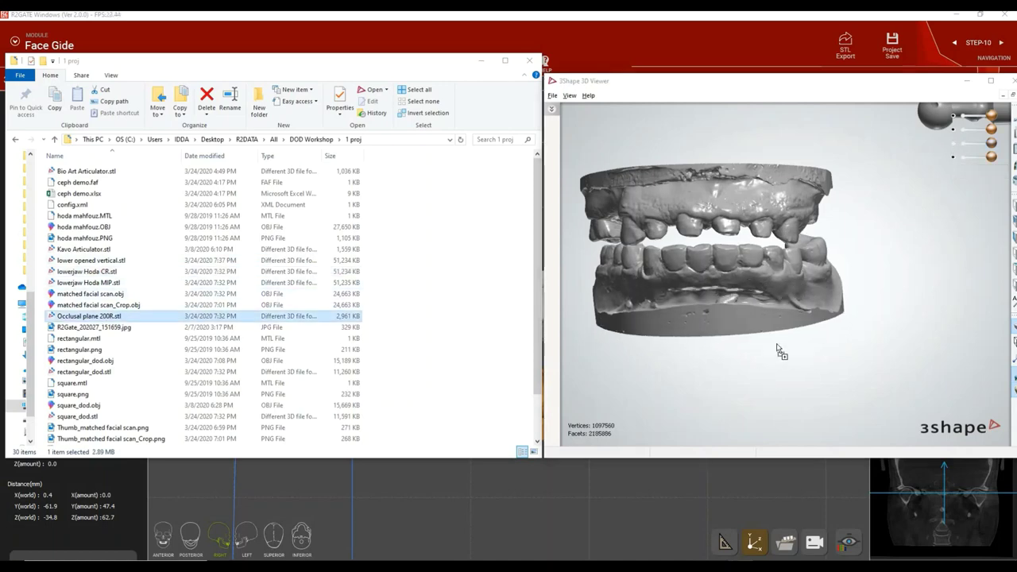
right_drag(763, 276, 714, 276)
scroll(795, 316, up, 5)
scroll(861, 315, down, 4)
scroll(735, 300, up, 4)
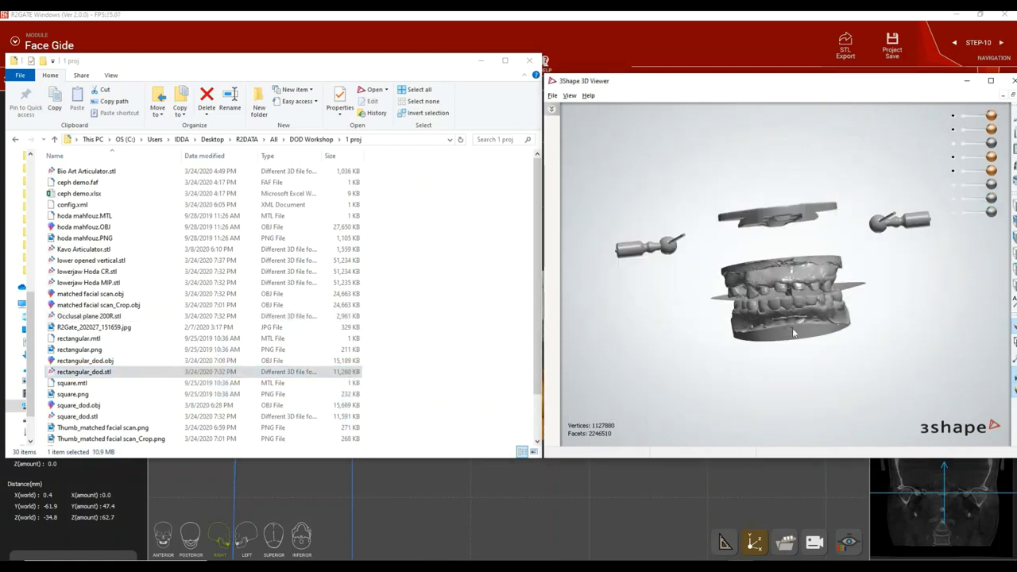
scroll(800, 318, up, 3)
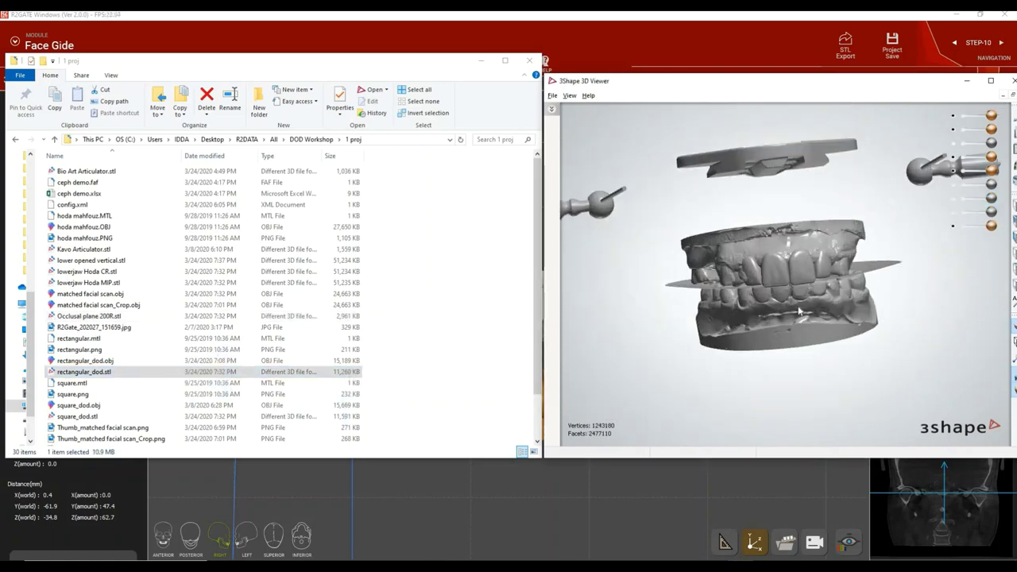
mouse_move(800, 311)
right_down()
mouse_move(809, 323)
mouse_move(802, 313)
mouse_move(835, 310)
mouse_move(861, 290)
mouse_move(808, 294)
mouse_move(804, 278)
mouse_move(809, 297)
mouse_move(784, 297)
mouse_move(793, 305)
right_up()
scroll(803, 314, up, 2)
scroll(809, 298, down, 4)
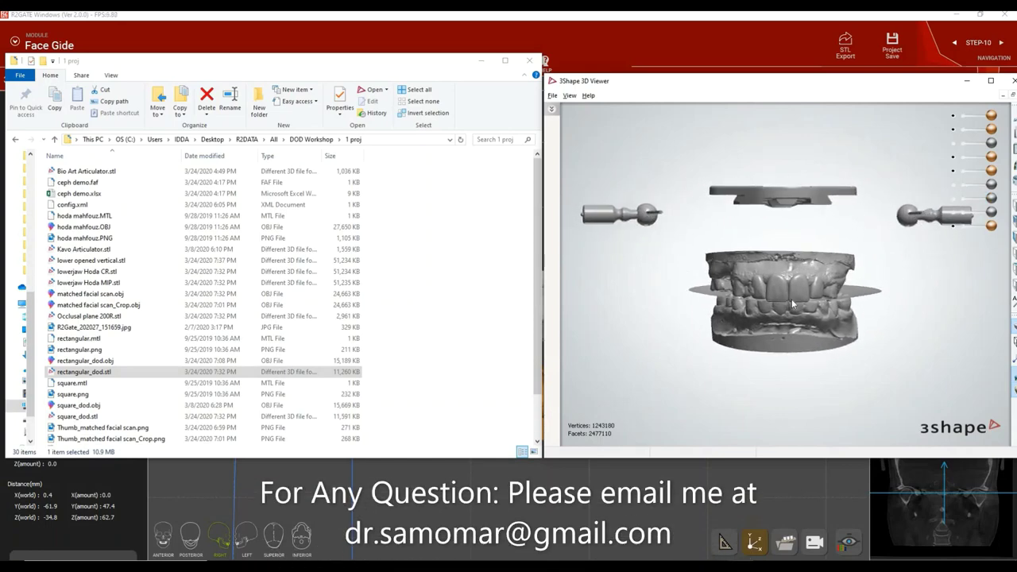